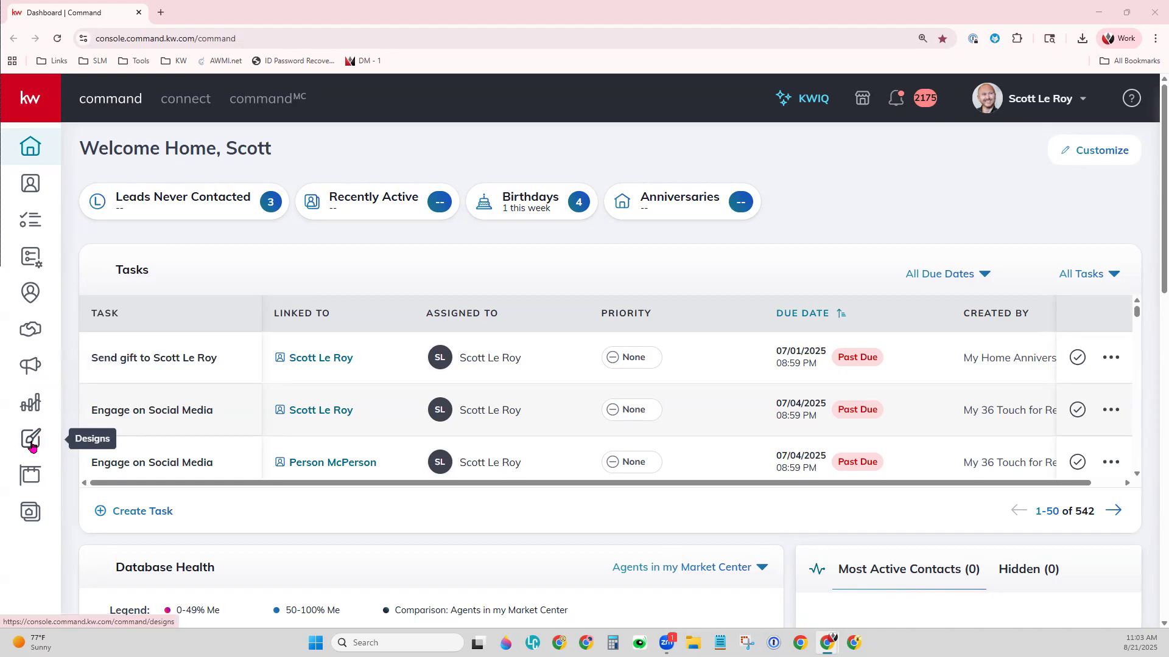
# - Open the Designs library listing all 832 saved email, social and print designs
pyautogui.click(33, 447)
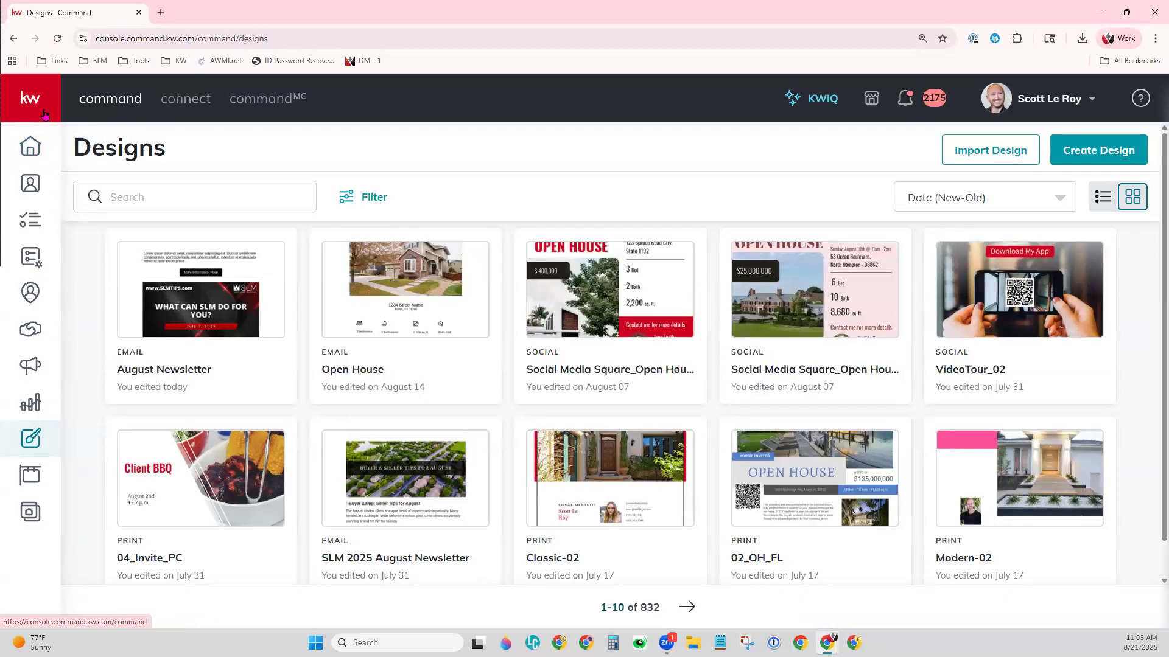
pyautogui.moveTo(44, 85)
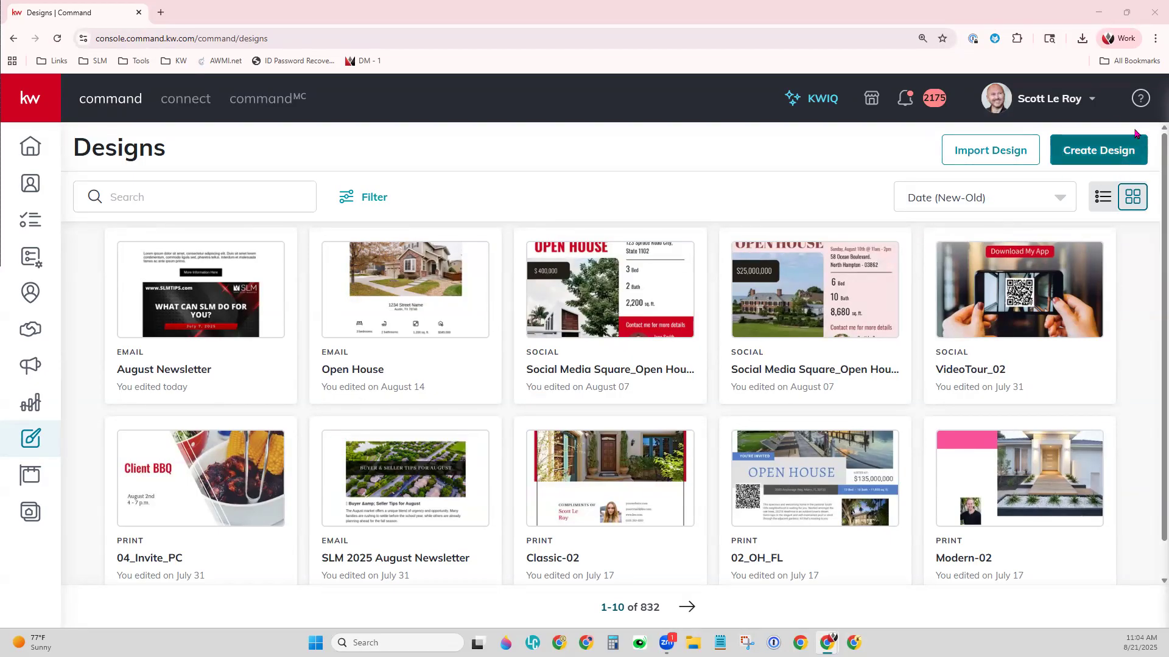
# - Create a new design with Print as the design type
pyautogui.click(1136, 151)
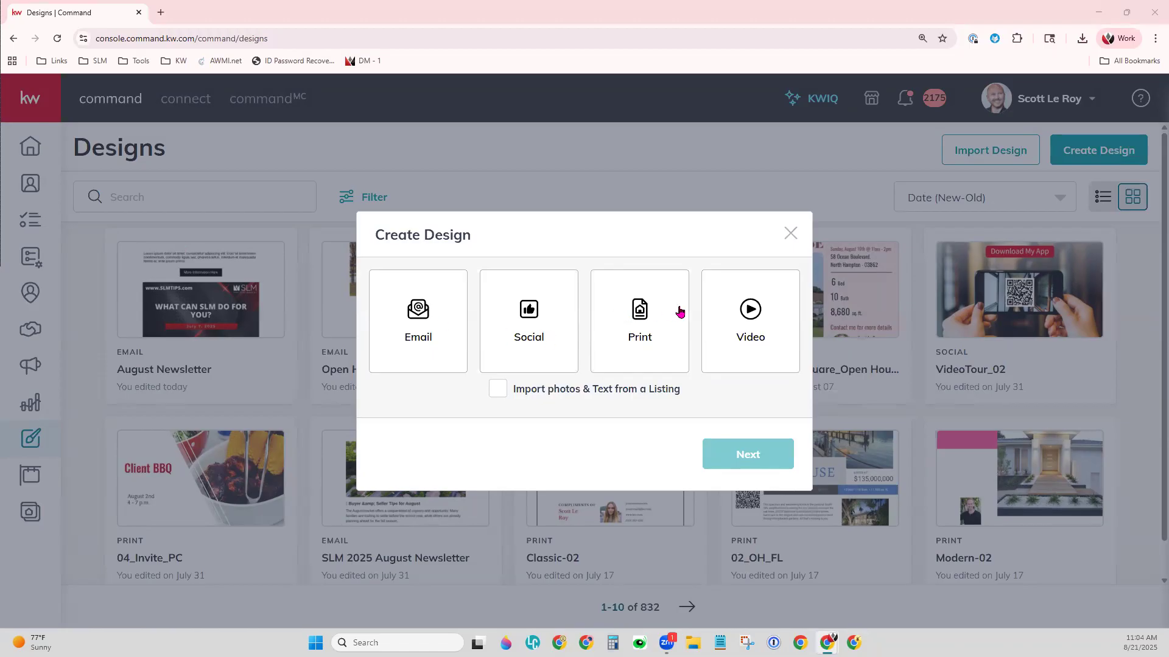
pyautogui.click(658, 362)
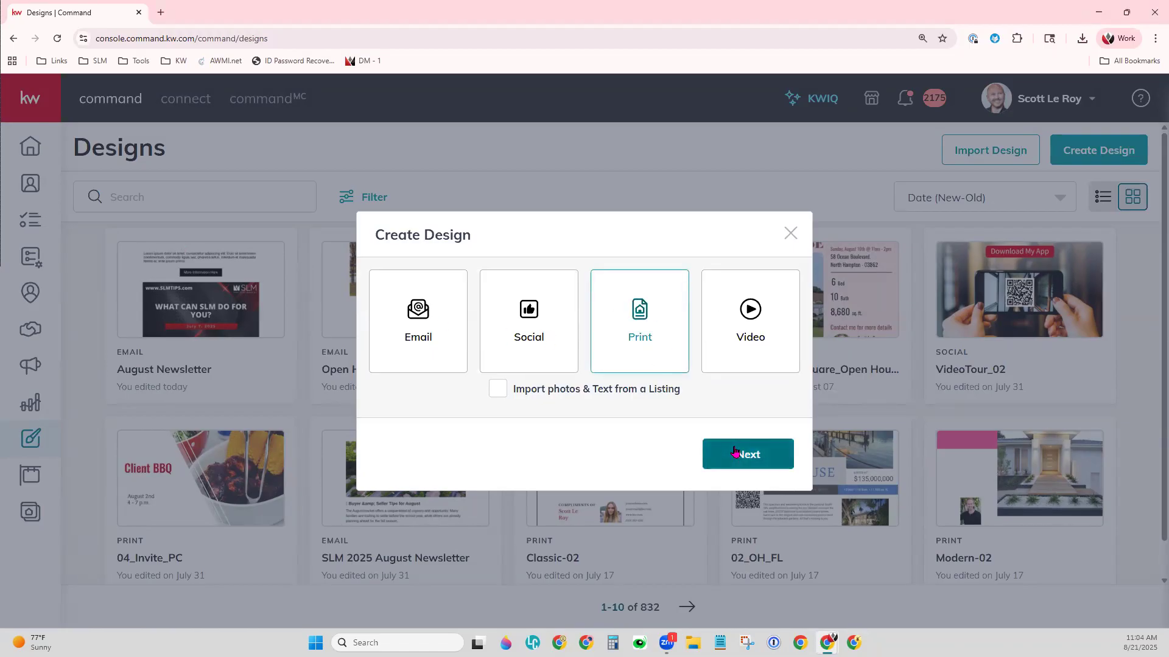
pyautogui.click(734, 454)
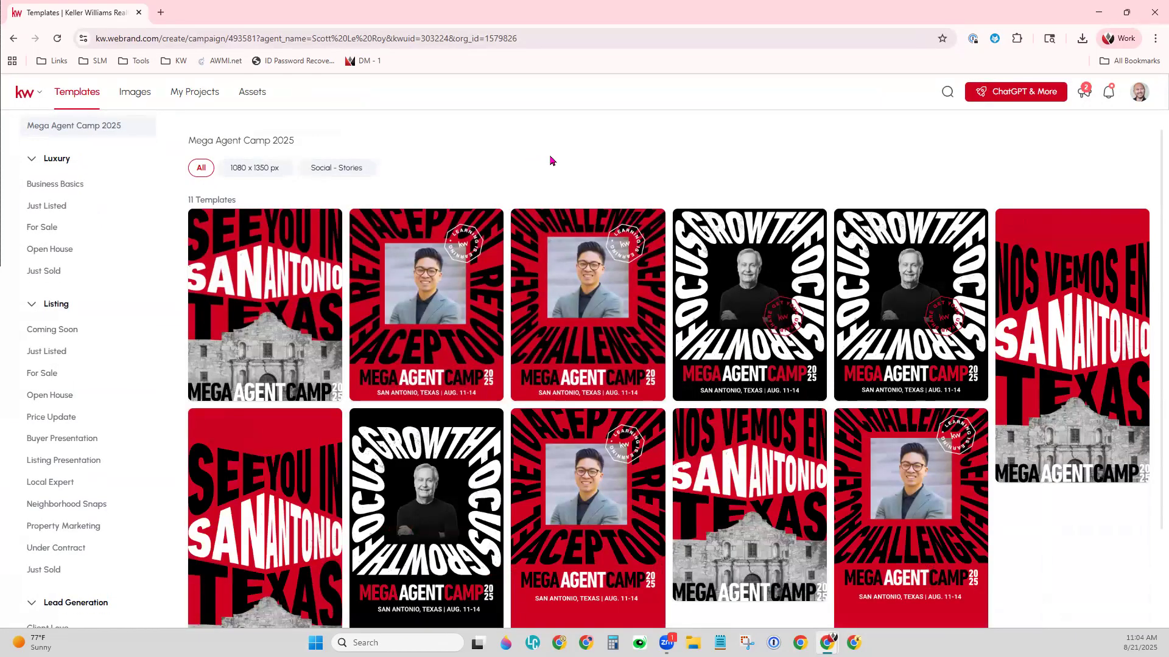
# - Zoom the page to 110% and collapse every template collection in the sidebar
pyautogui.hotkey('ctrl', '+')
pyautogui.hotkey('ctrl', '+')
pyautogui.hotkey('ctrl', '+')
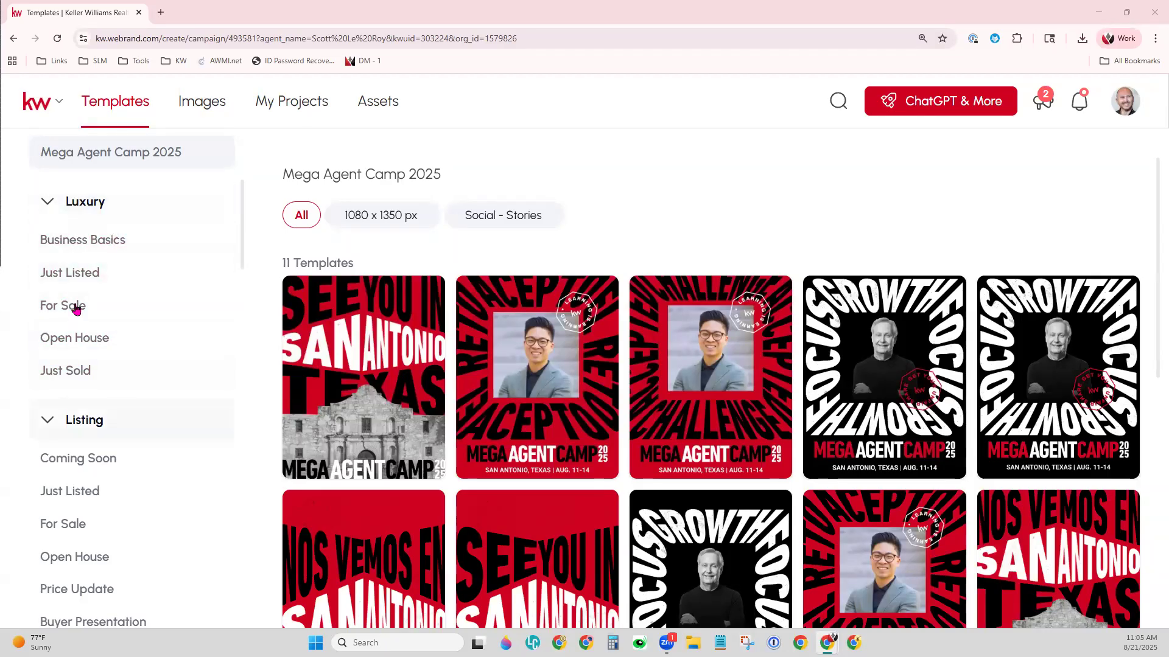
pyautogui.click(48, 201)
pyautogui.click(46, 259)
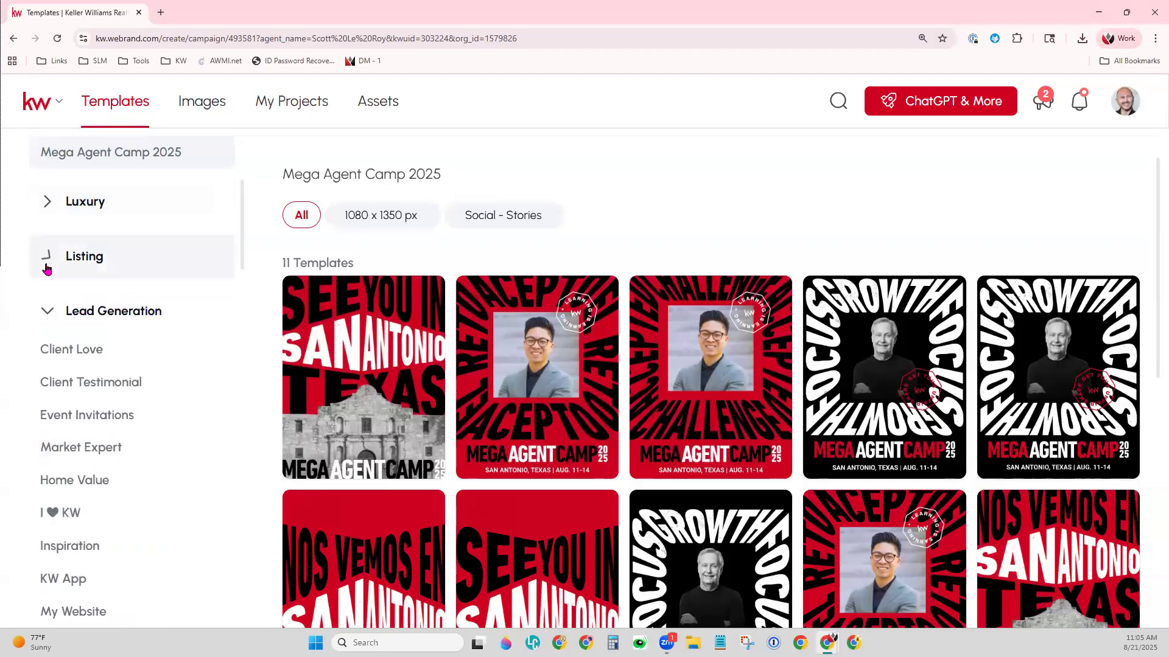
pyautogui.click(50, 310)
pyautogui.click(52, 373)
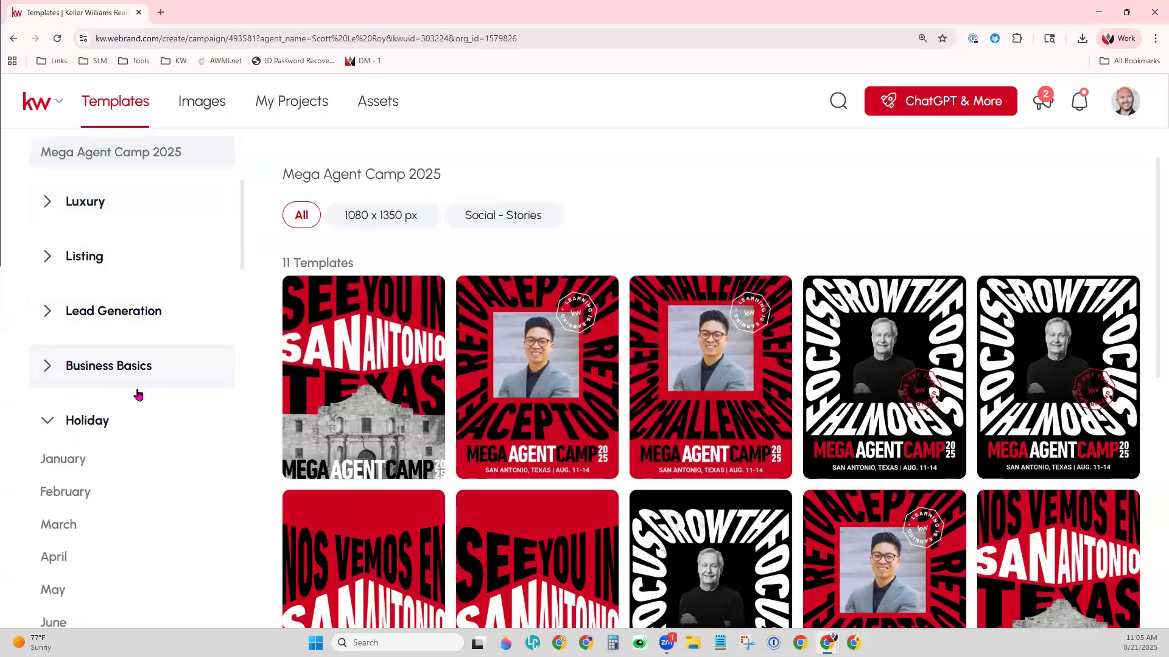
pyautogui.scroll(-1, 91, 377)
pyautogui.click(50, 360)
pyautogui.scroll(-2, 92, 377)
pyautogui.click(47, 292)
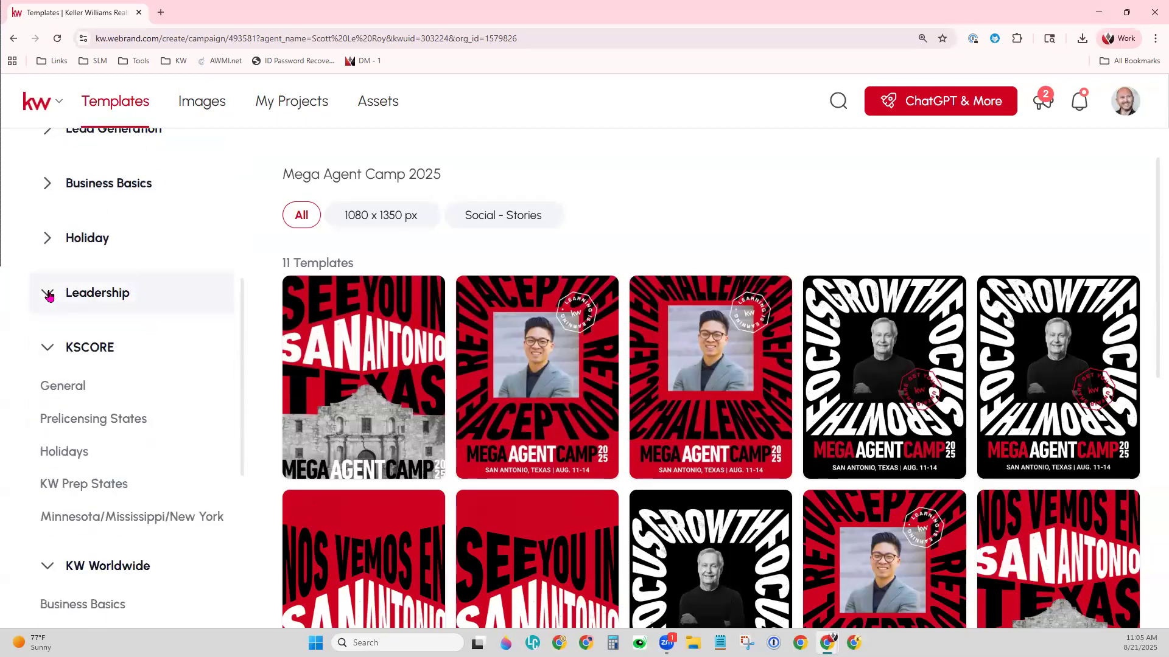
pyautogui.scroll(-1, 52, 353)
pyautogui.click(46, 286)
pyautogui.scroll(-1, 115, 389)
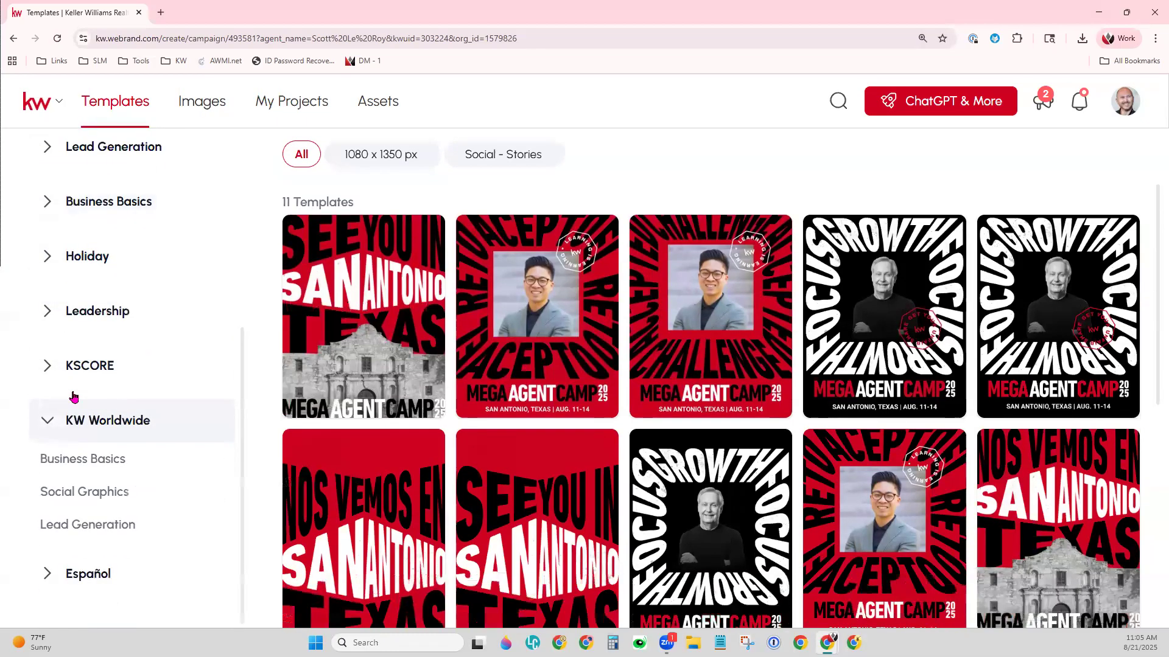
pyautogui.click(108, 420)
pyautogui.scroll(-2, 91, 505)
pyautogui.scroll(3, 104, 568)
pyautogui.scroll(2, 489, 413)
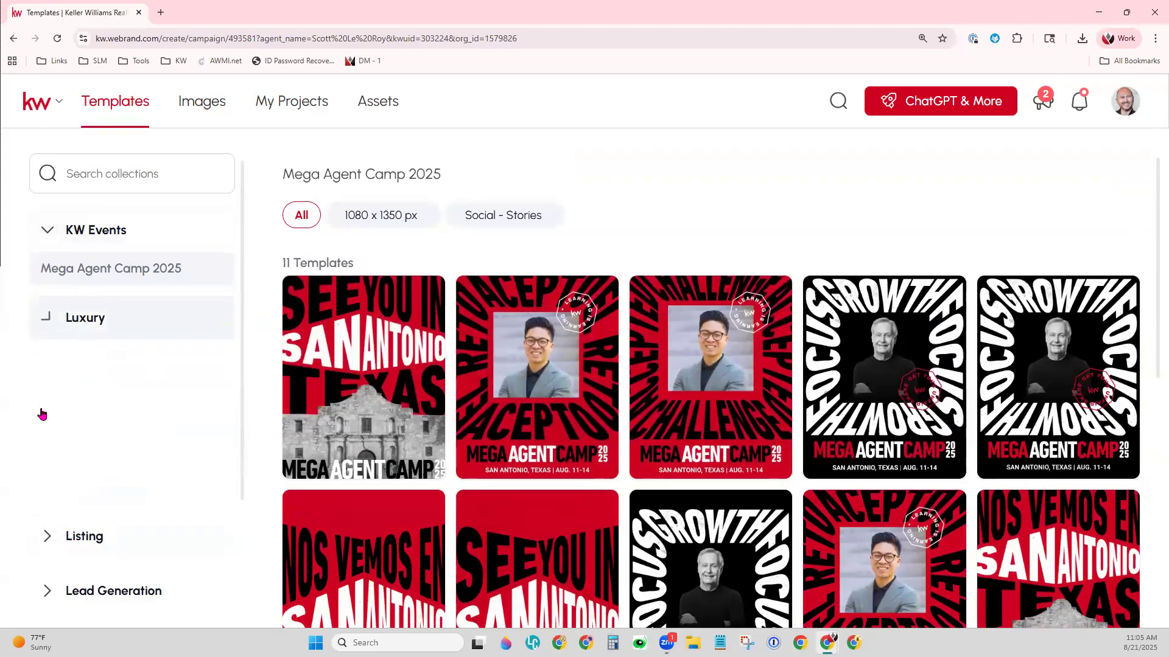
# - Expand the Luxury and Listing template collections in the sidebar
pyautogui.click(77, 335)
pyautogui.scroll(-3, 96, 338)
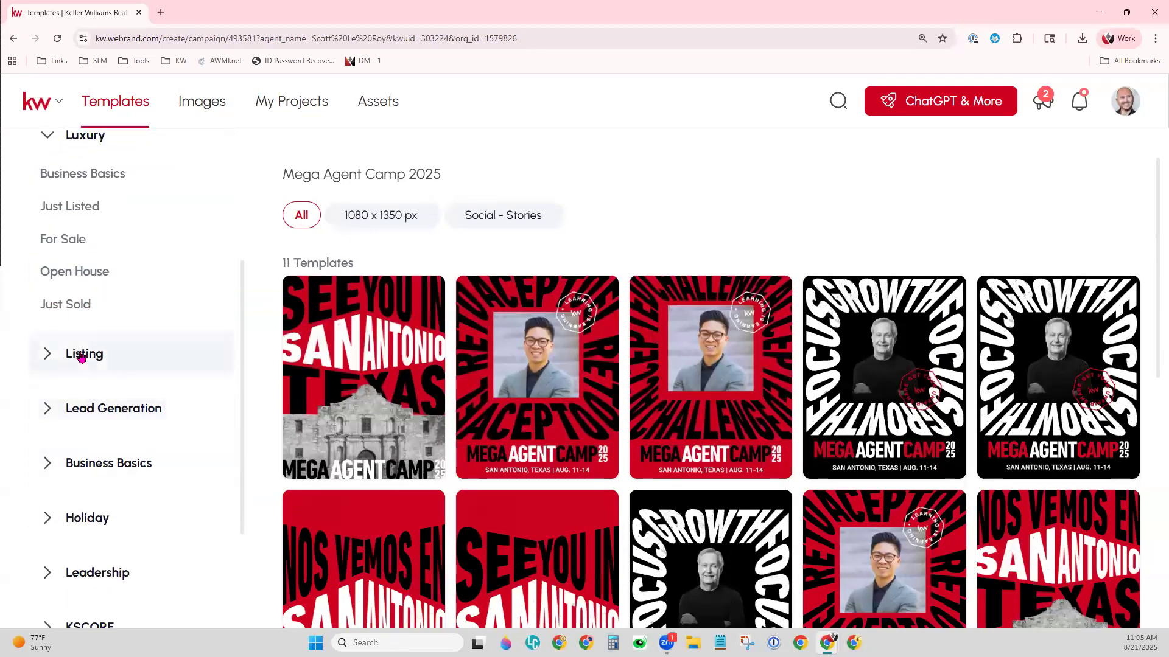
pyautogui.click(83, 355)
pyautogui.scroll(-2, 149, 464)
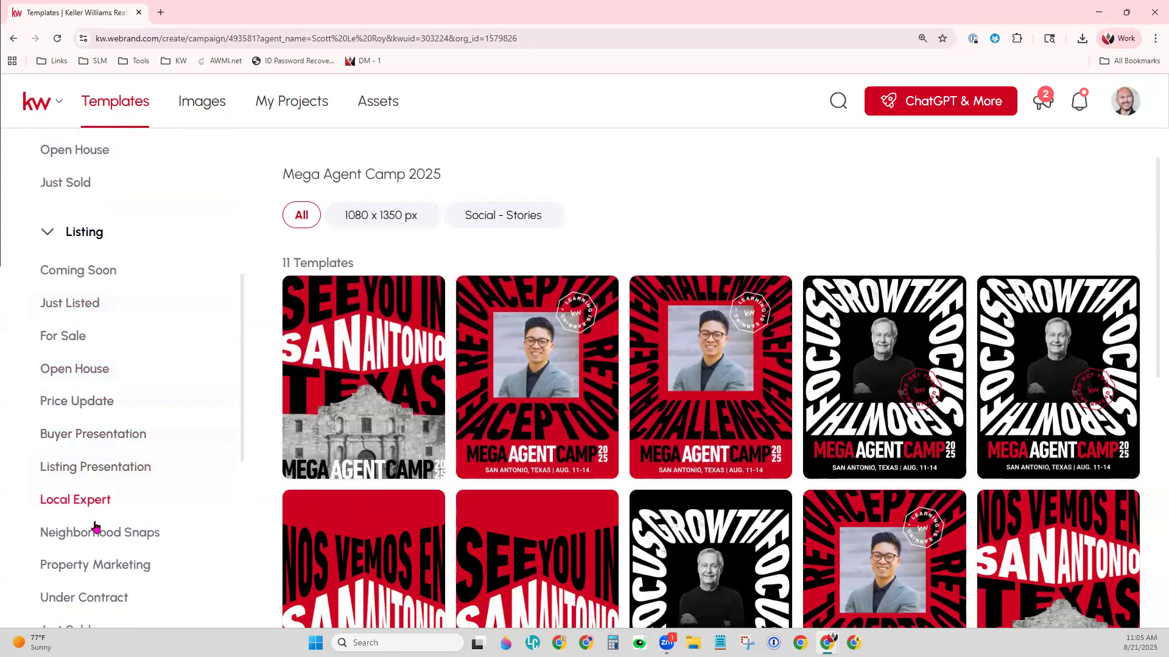
pyautogui.scroll(-1, 113, 463)
pyautogui.scroll(-1, 112, 463)
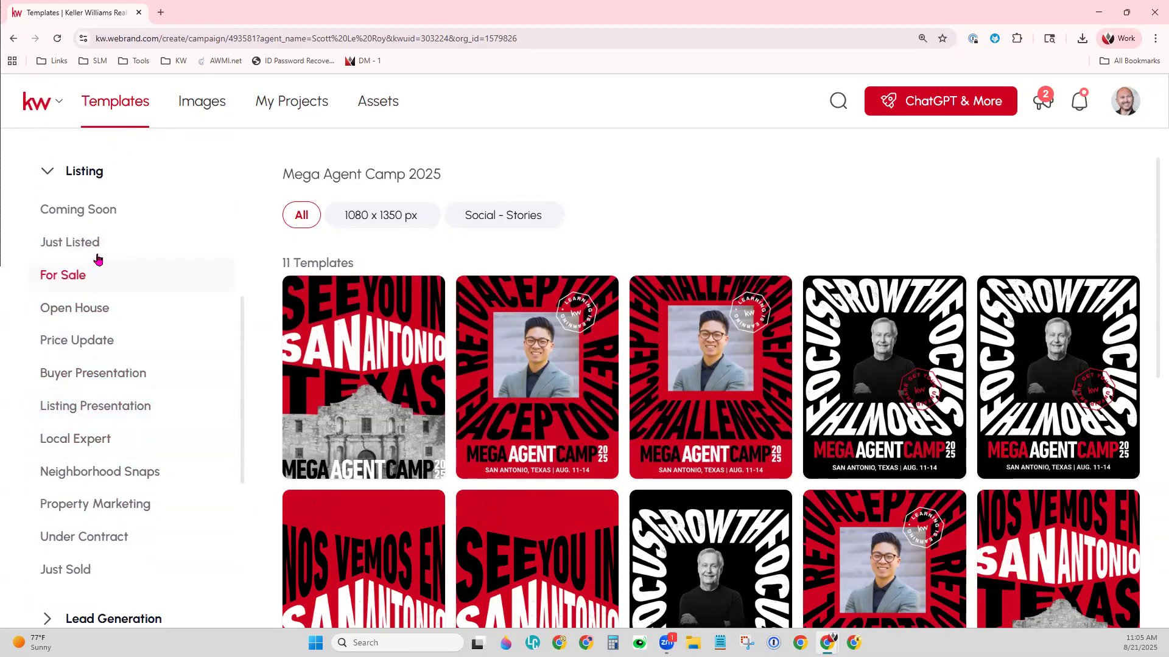
# - Show the 72 Just Listed templates under the Listing collection
pyautogui.click(86, 244)
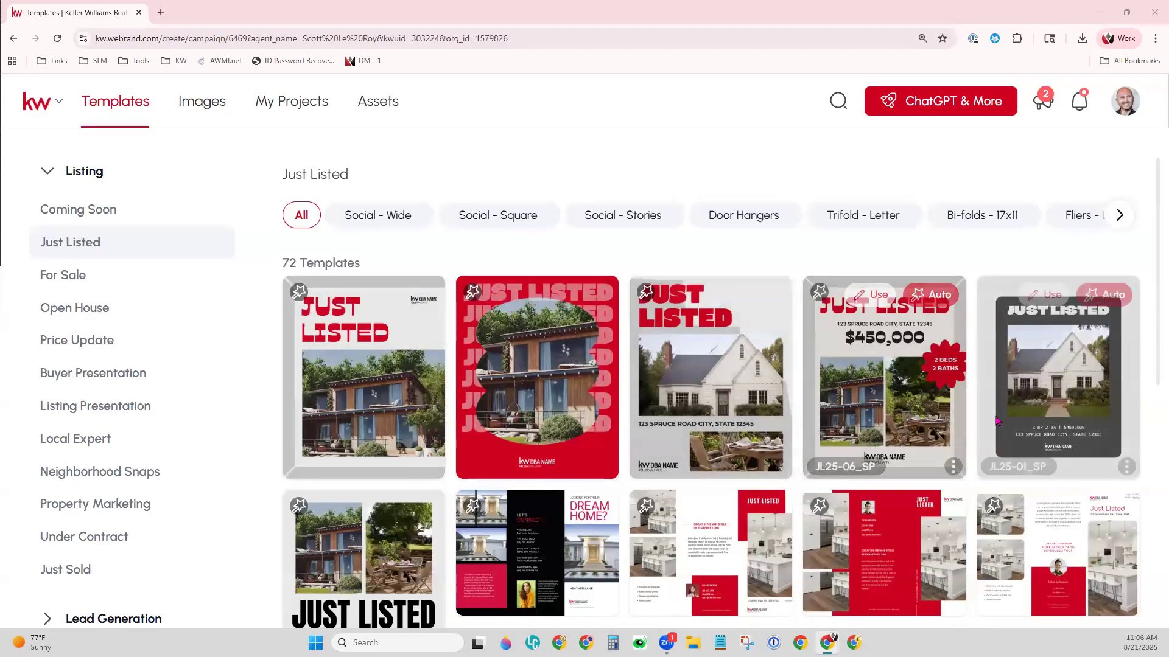
pyautogui.moveTo(965, 544)
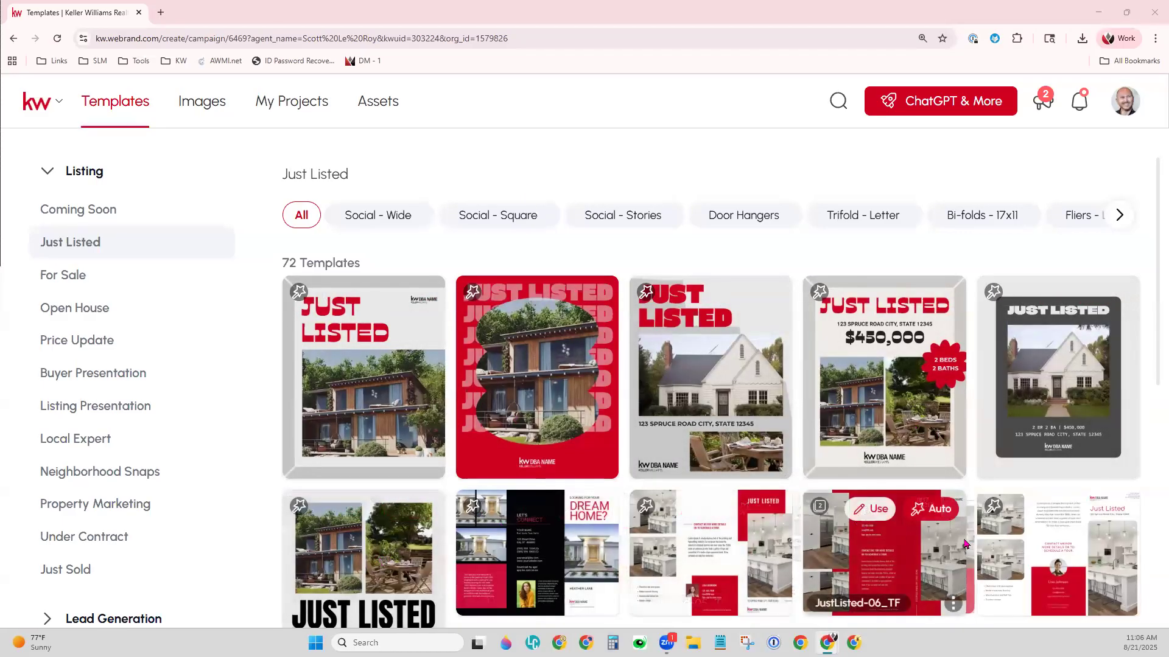
pyautogui.moveTo(555, 531)
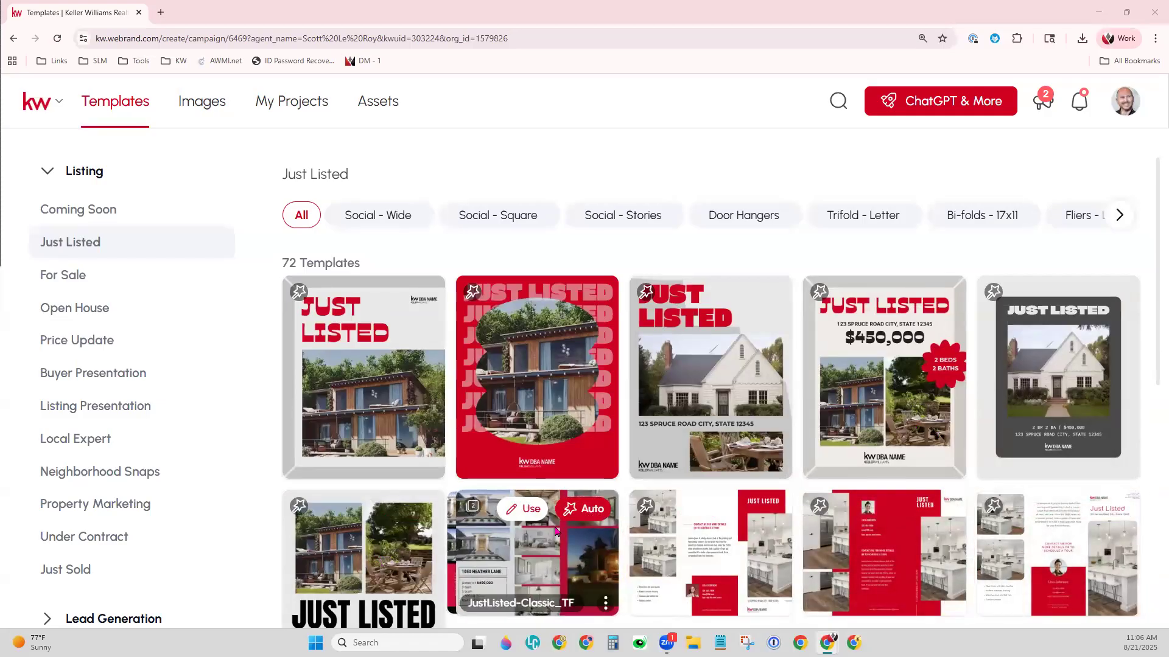
# - Open the Images stock photo library, check the Photos type list and browse the grid
pyautogui.click(198, 107)
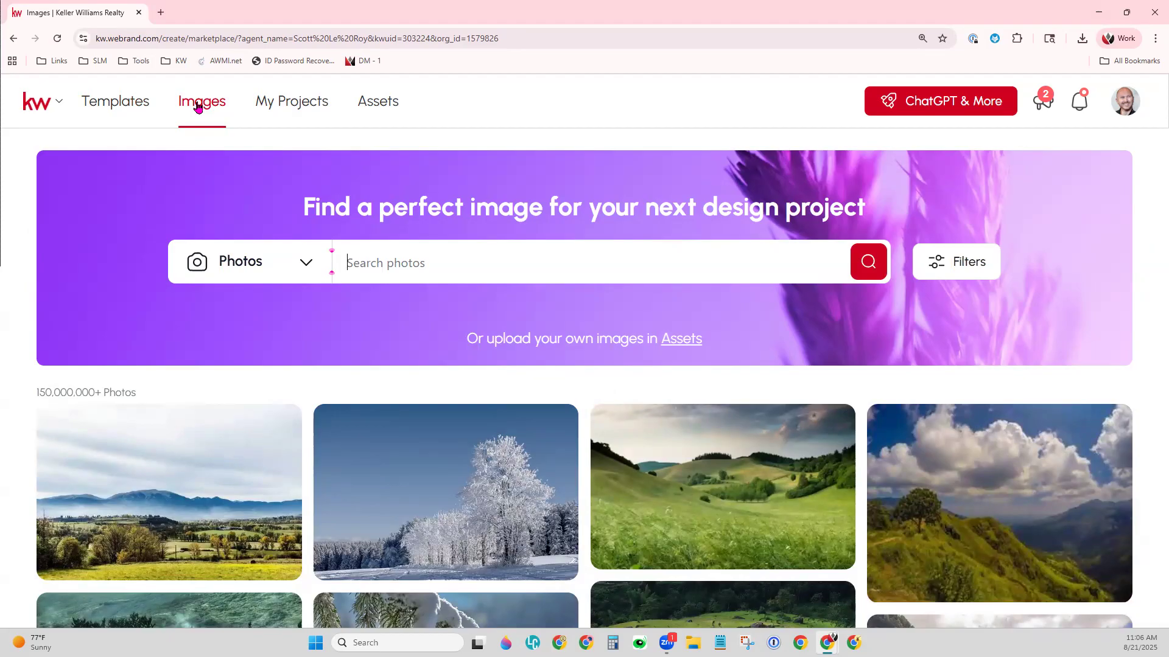
pyautogui.click(307, 268)
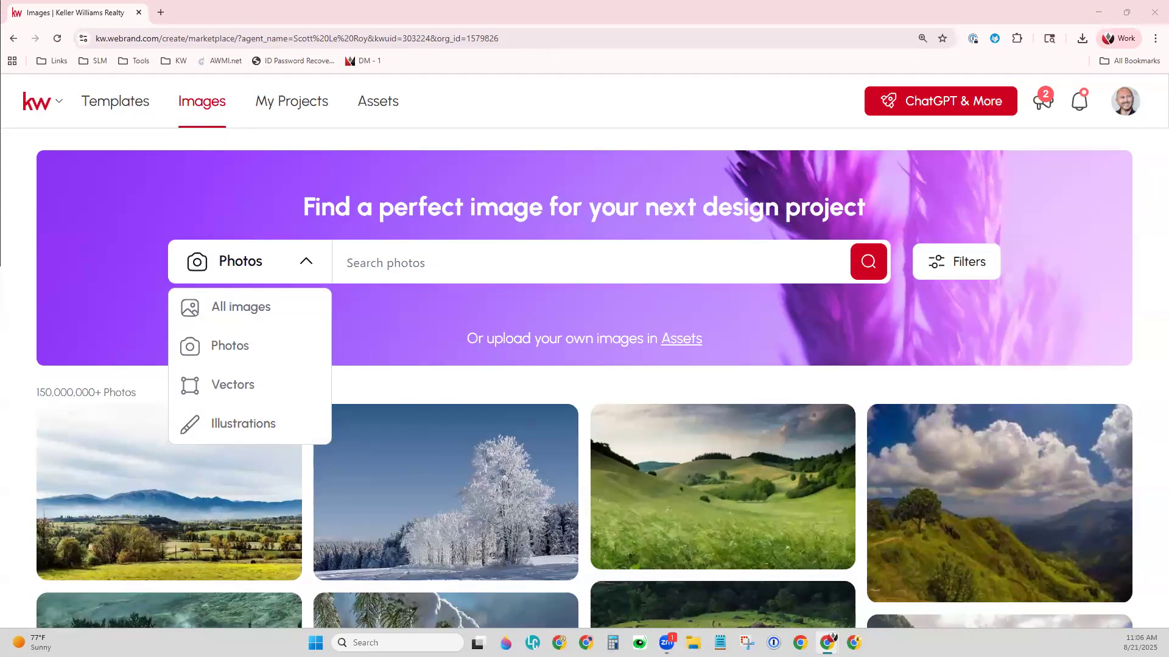
pyautogui.moveTo(796, 443)
pyautogui.scroll(-5, 777, 430)
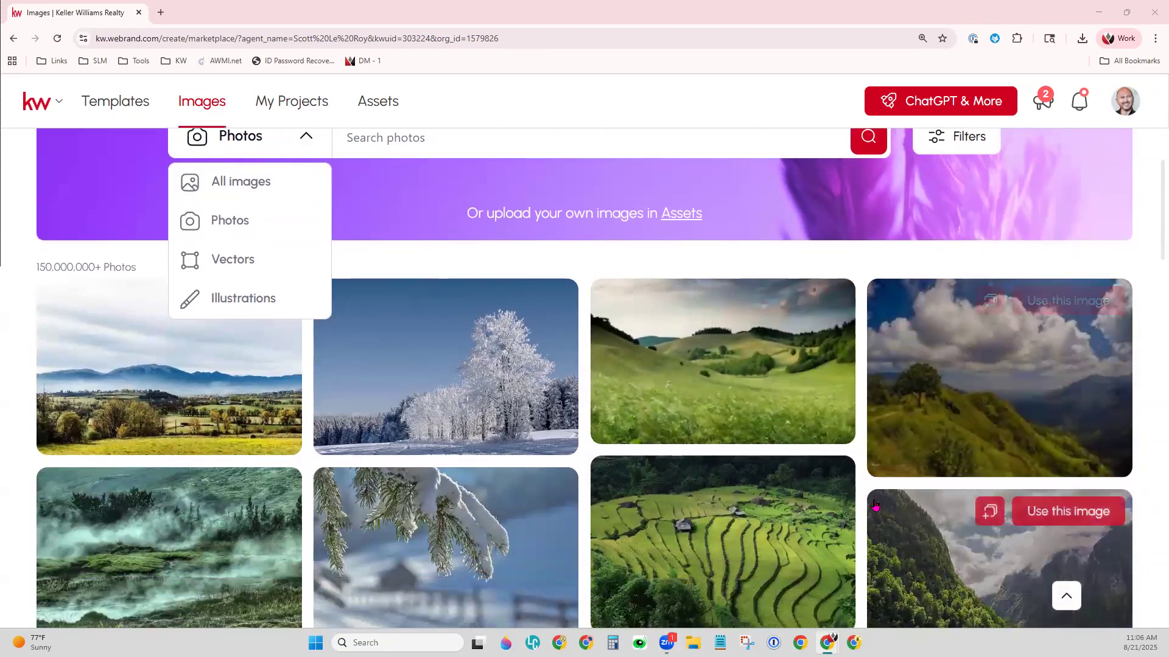
pyautogui.scroll(-3, 877, 504)
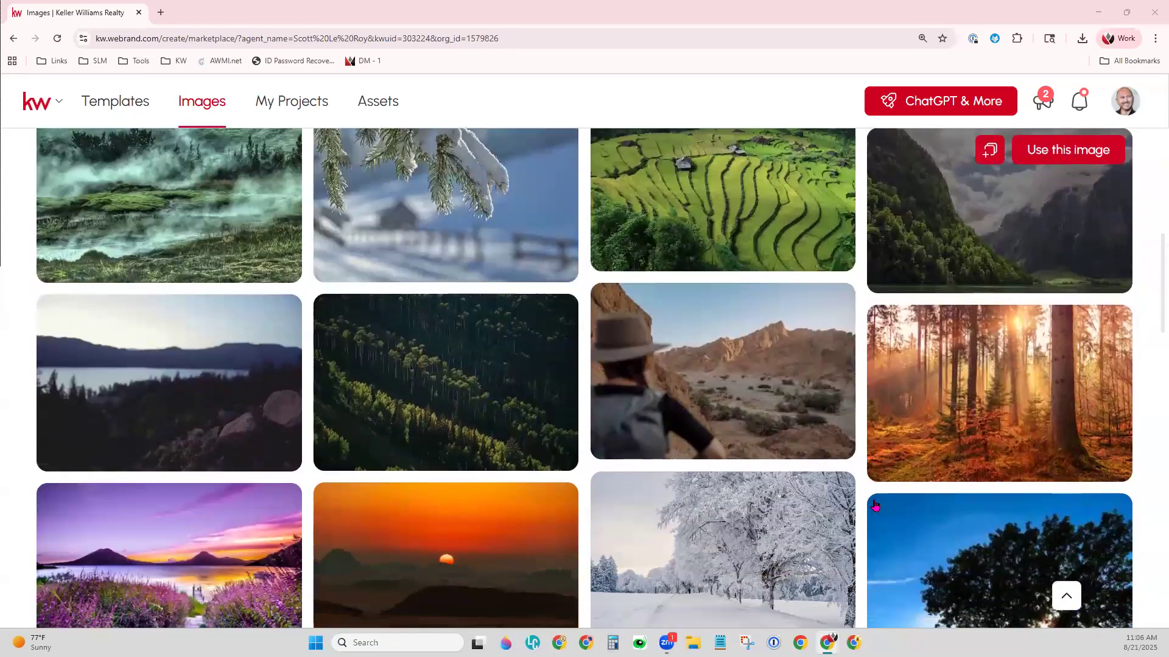
pyautogui.scroll(8, 877, 504)
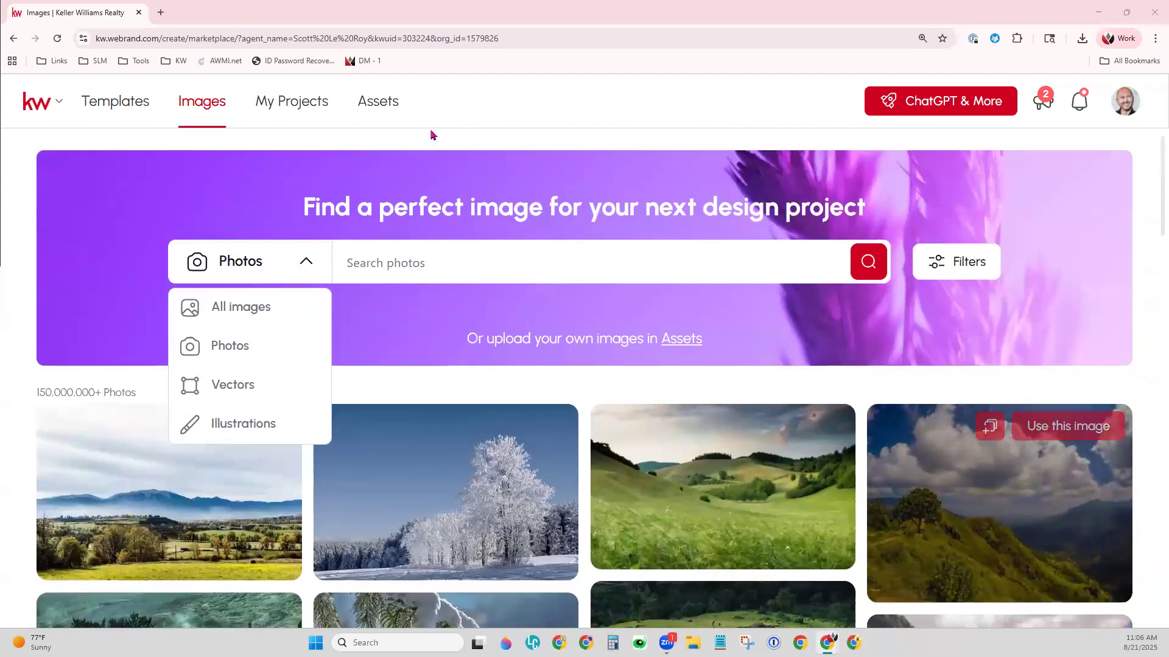
# - On My Projects, scroll through the Start from blank format list from Custom Size onward
pyautogui.click(289, 103)
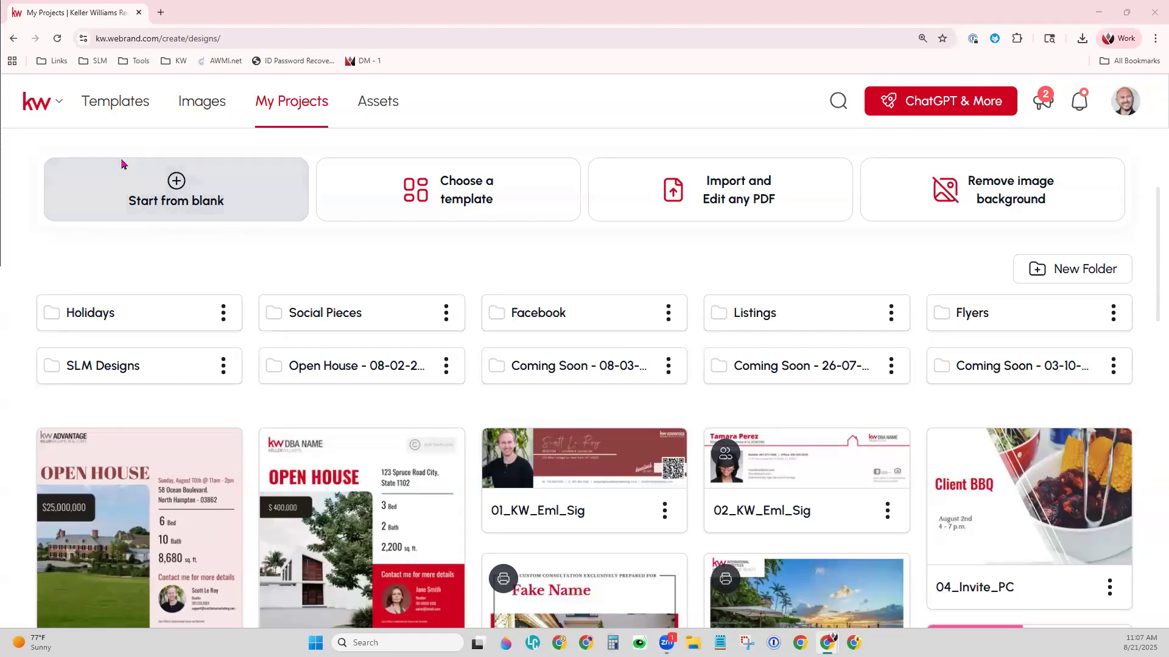
pyautogui.click(176, 186)
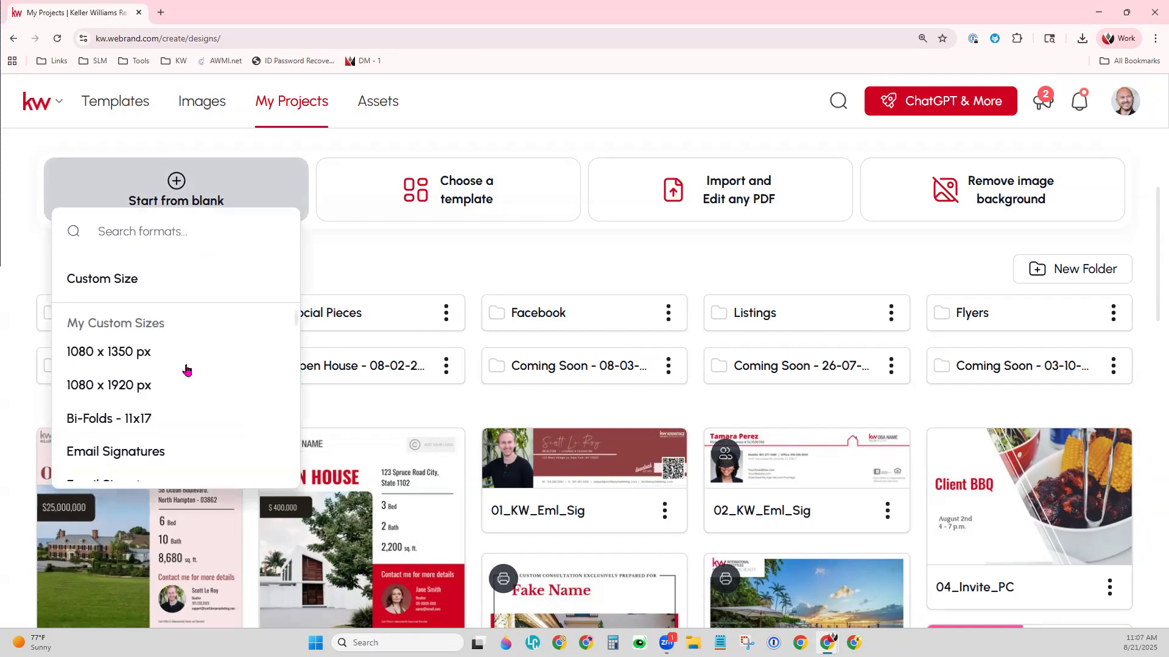
pyautogui.scroll(-2, 201, 368)
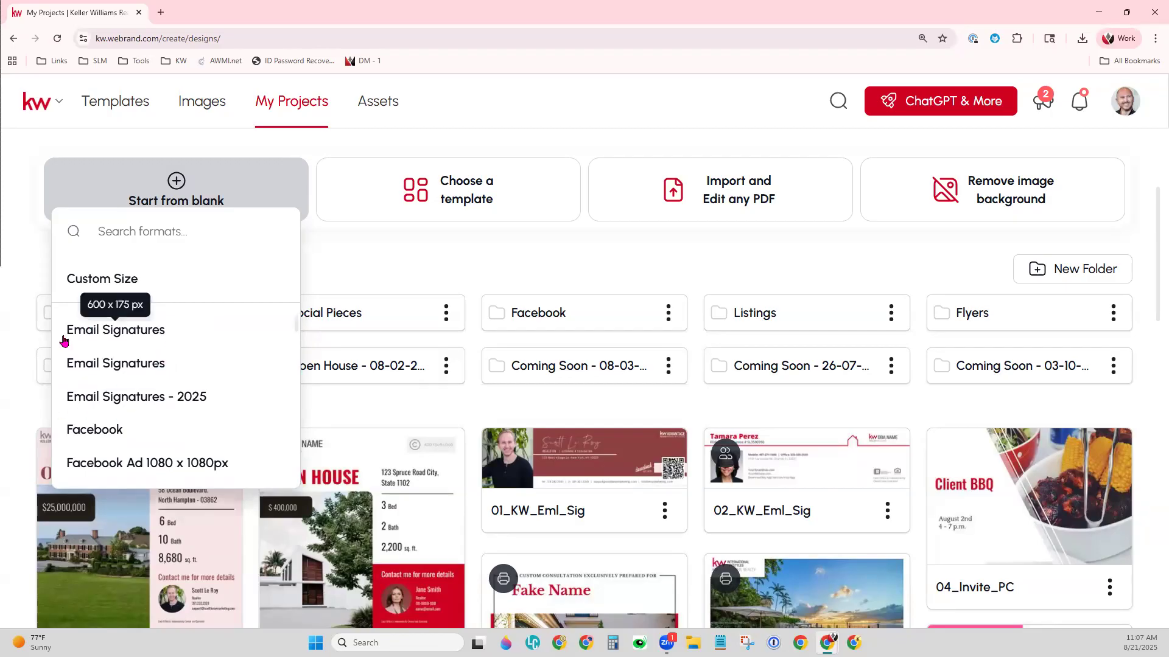
pyautogui.scroll(-2, 234, 419)
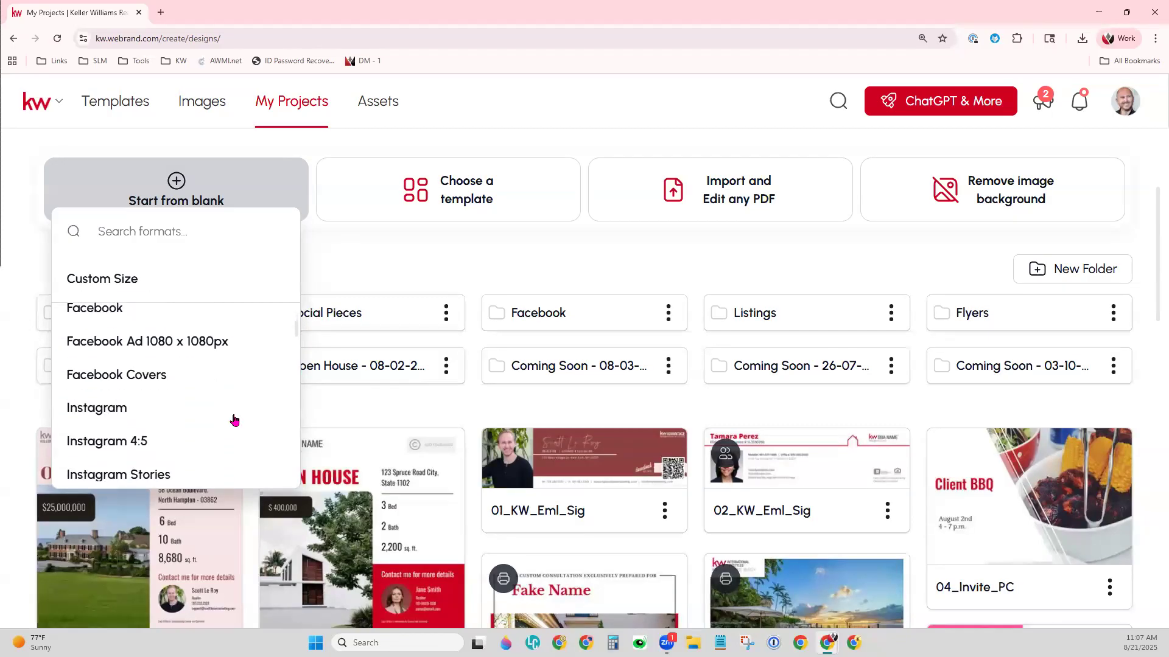
pyautogui.scroll(-2, 246, 429)
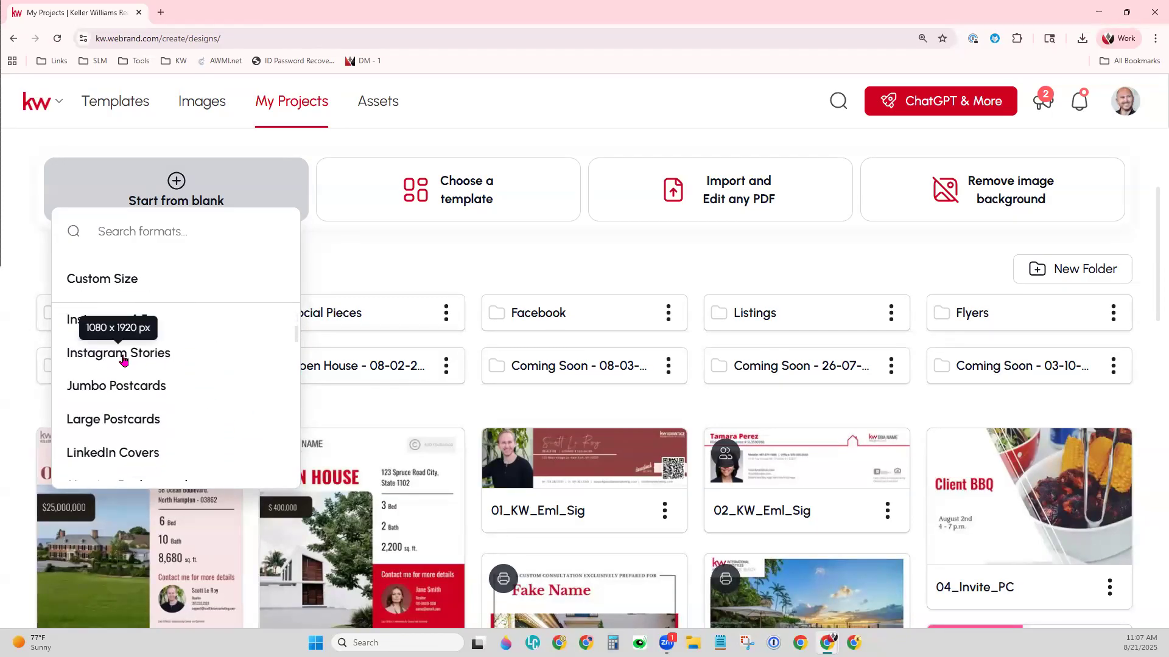
pyautogui.scroll(-2, 219, 426)
pyautogui.scroll(1, 122, 338)
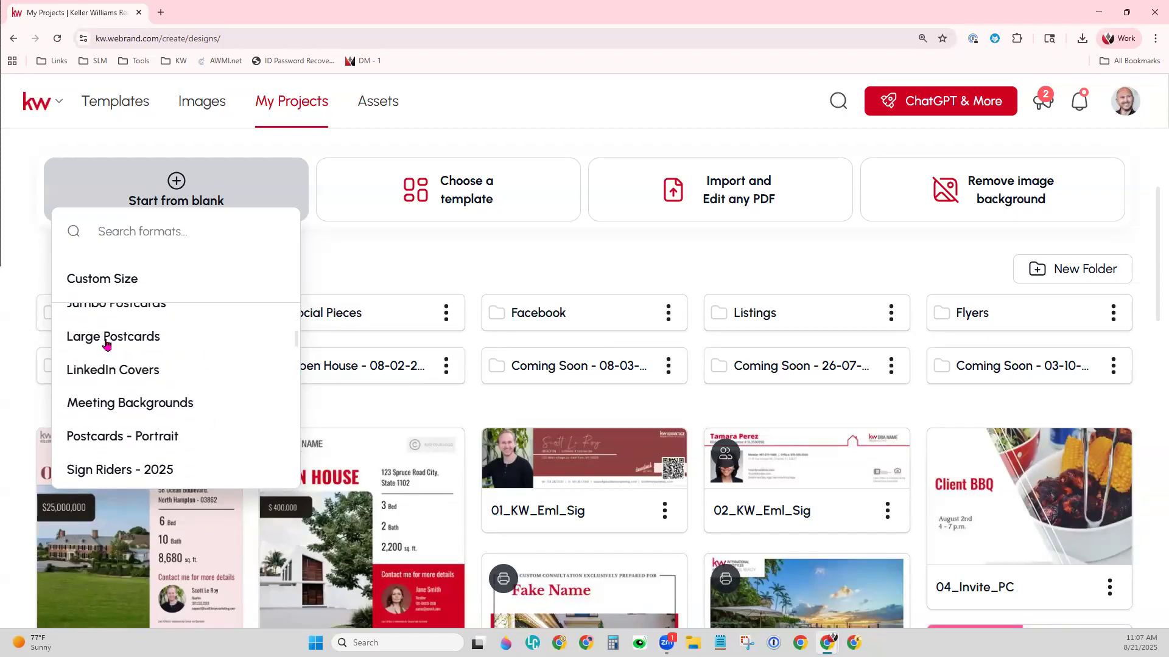
pyautogui.scroll(1, 106, 344)
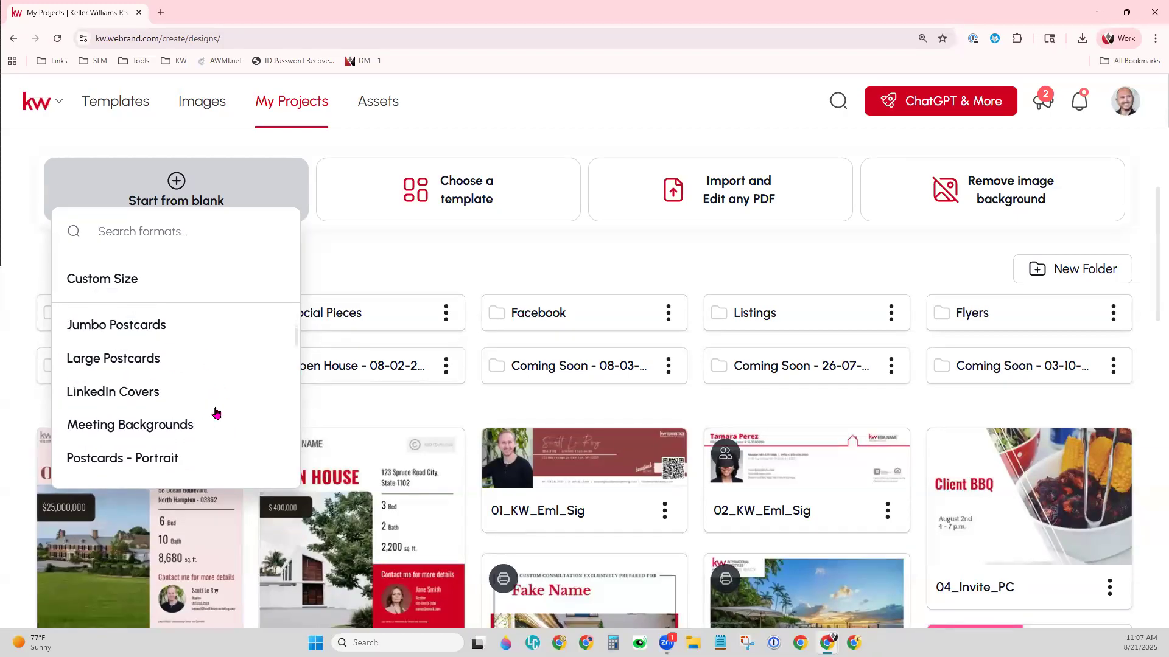
pyautogui.scroll(-5, 216, 413)
pyautogui.scroll(-5, 219, 390)
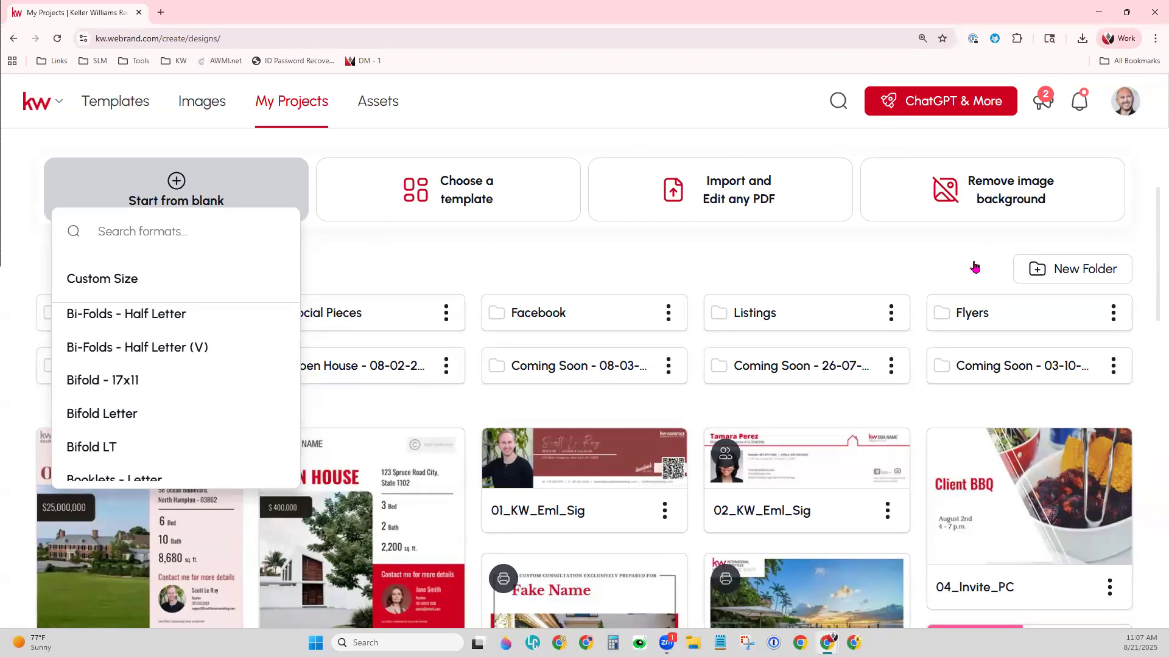
# - Close the format list and scroll through the ten folders and saved designs in My Projects
pyautogui.click(819, 244)
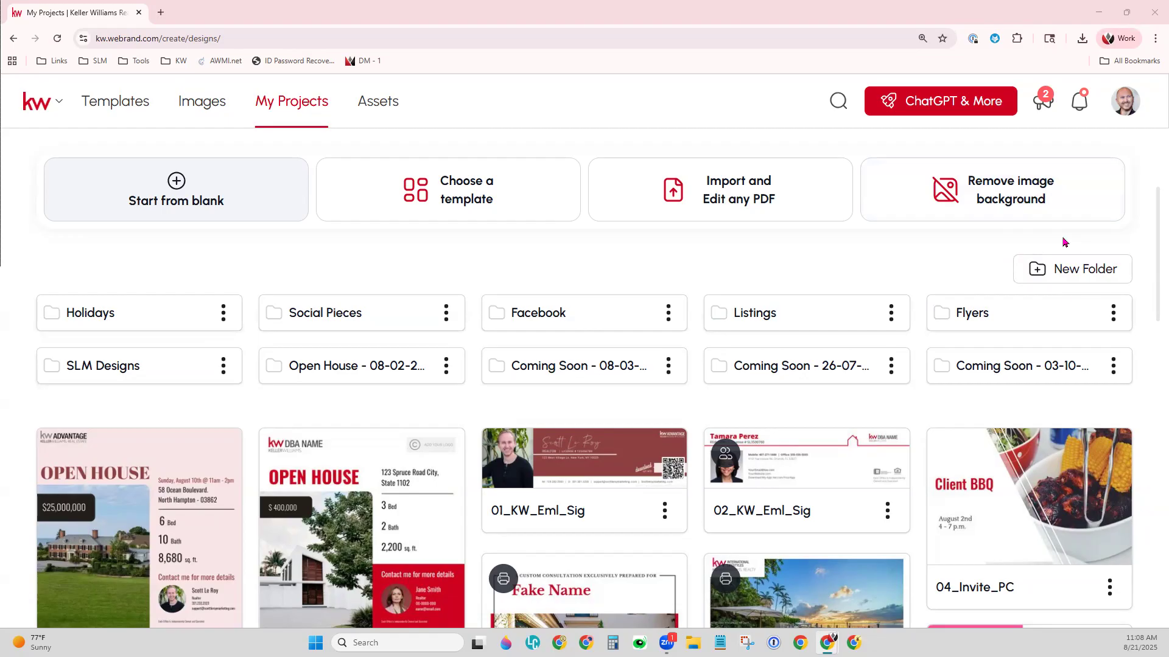
pyautogui.scroll(-3, 580, 489)
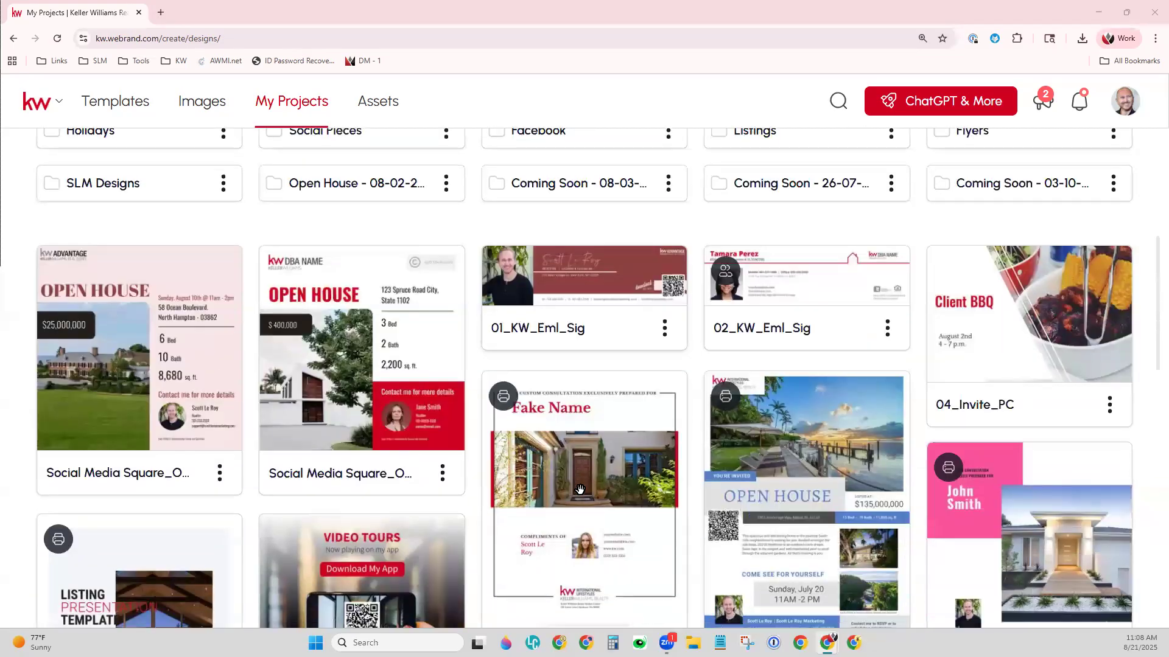
pyautogui.scroll(-14, 580, 489)
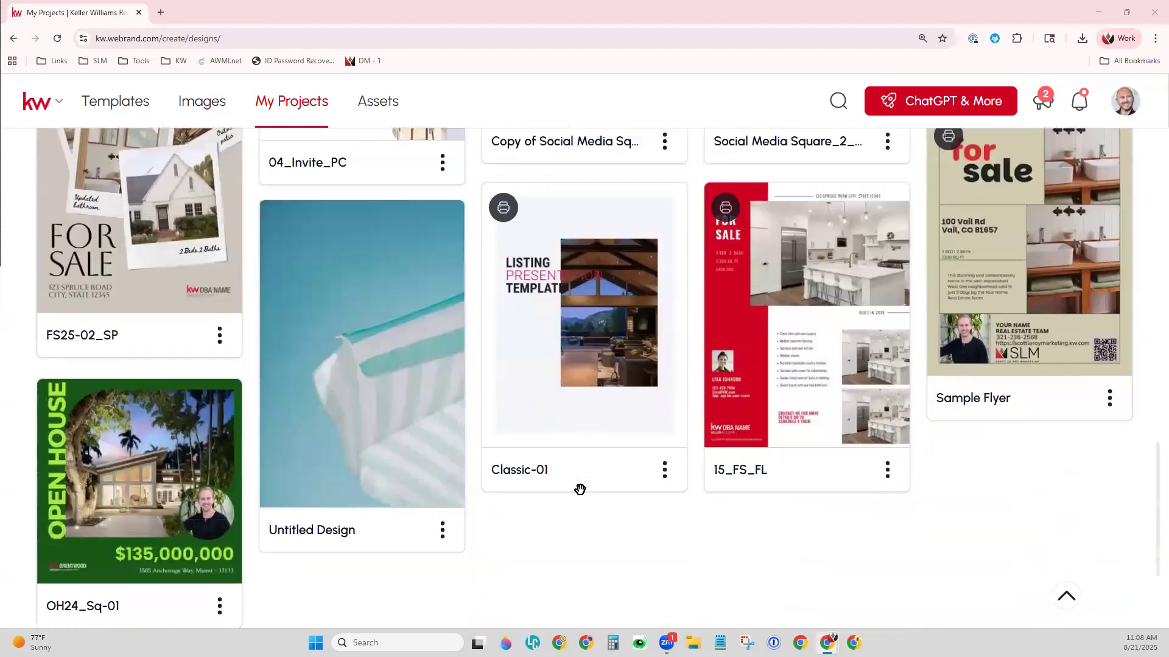
pyautogui.scroll(7, 580, 489)
pyautogui.scroll(3, 579, 490)
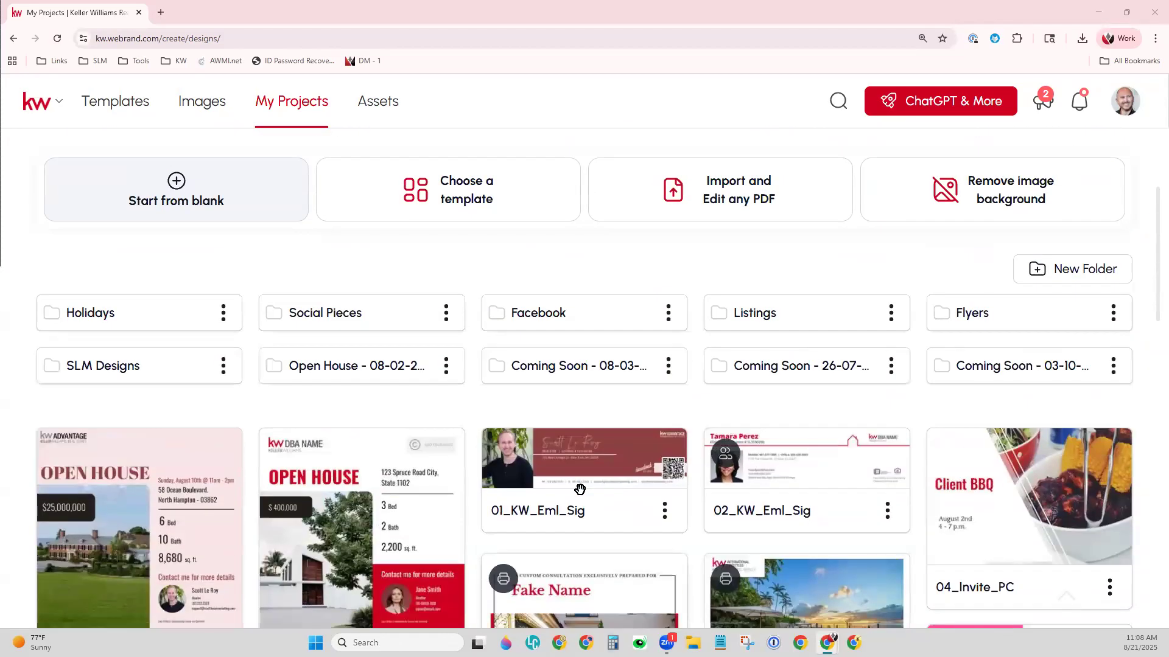
# - Show the Company Assets Colors & Fonts page, zoomed out to fit more
pyautogui.click(373, 115)
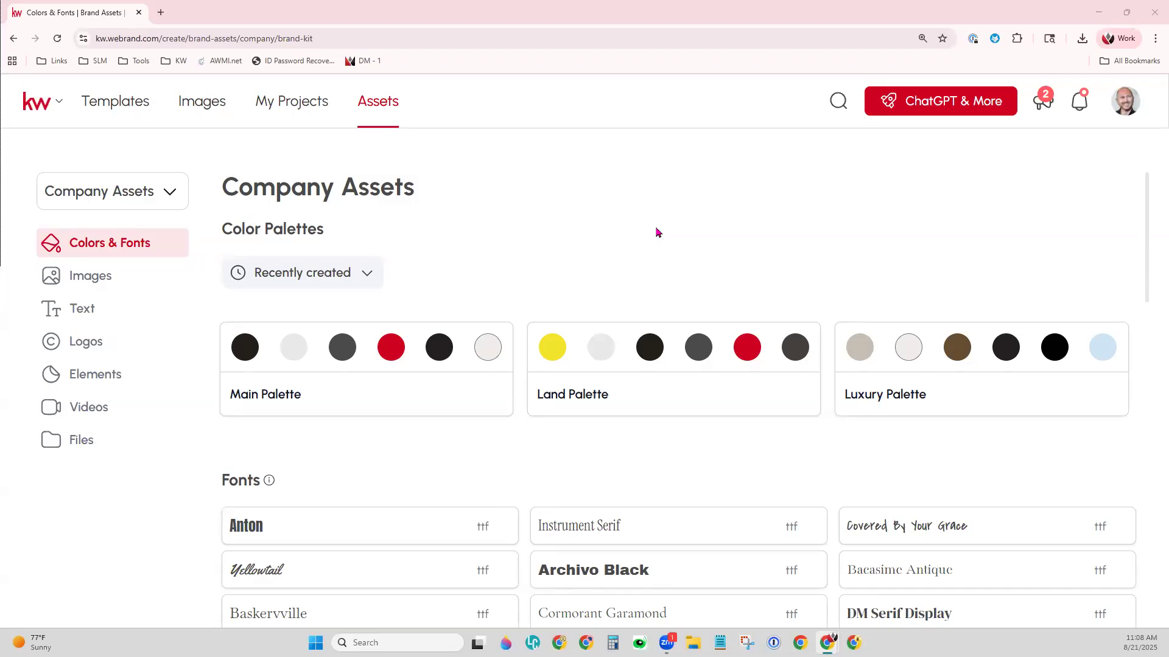
pyautogui.hotkey('ctrl', '-')
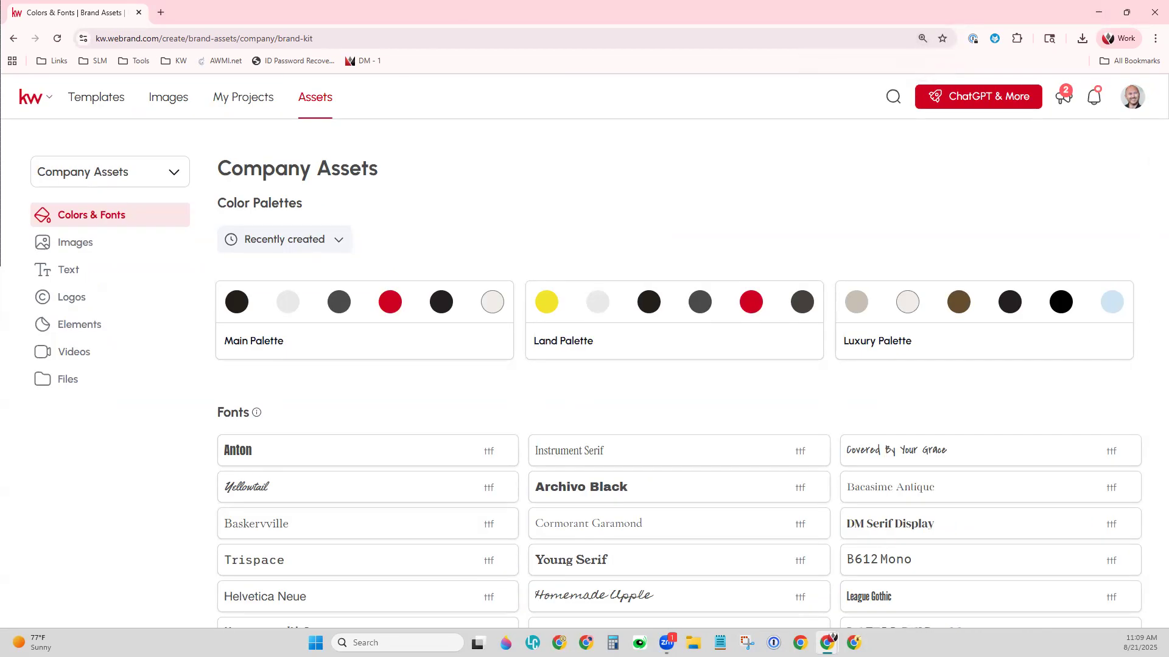
pyautogui.click(162, 177)
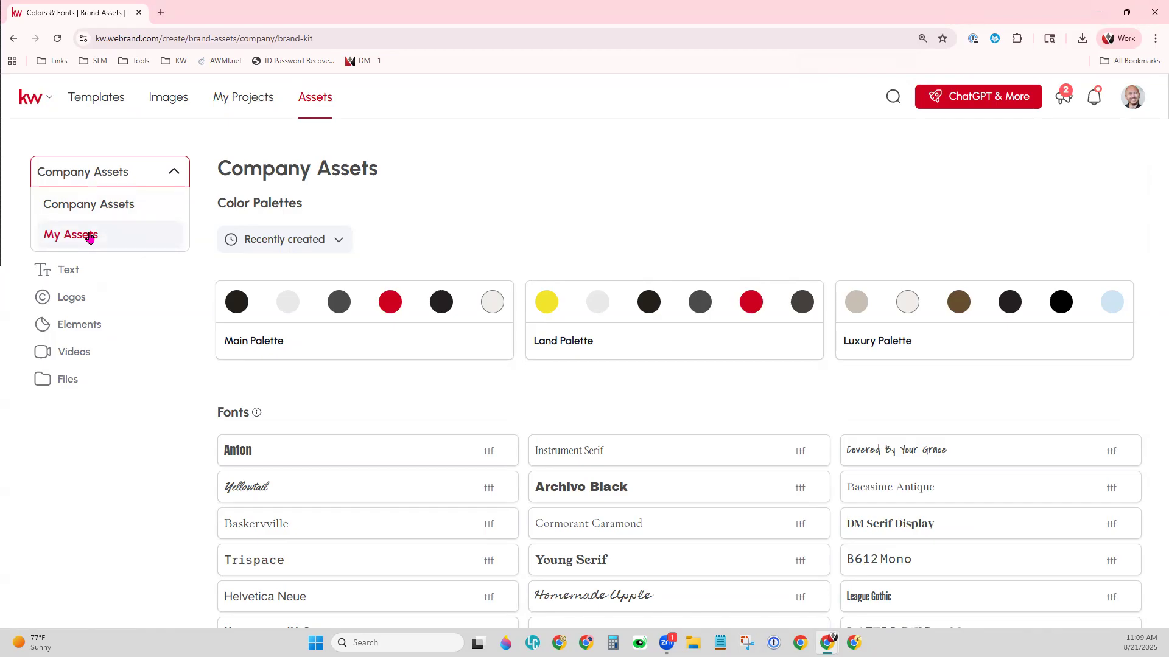
pyautogui.click(87, 130)
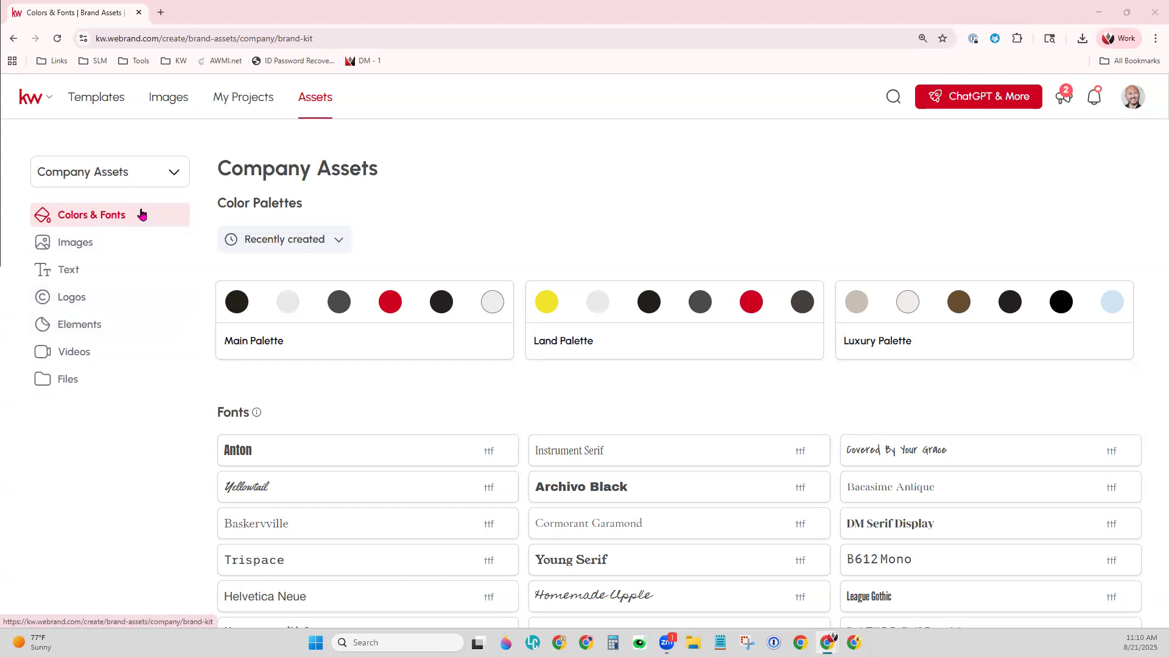
# - Check the Recently created sort options without changing them and scroll through the brand fonts
pyautogui.click(338, 241)
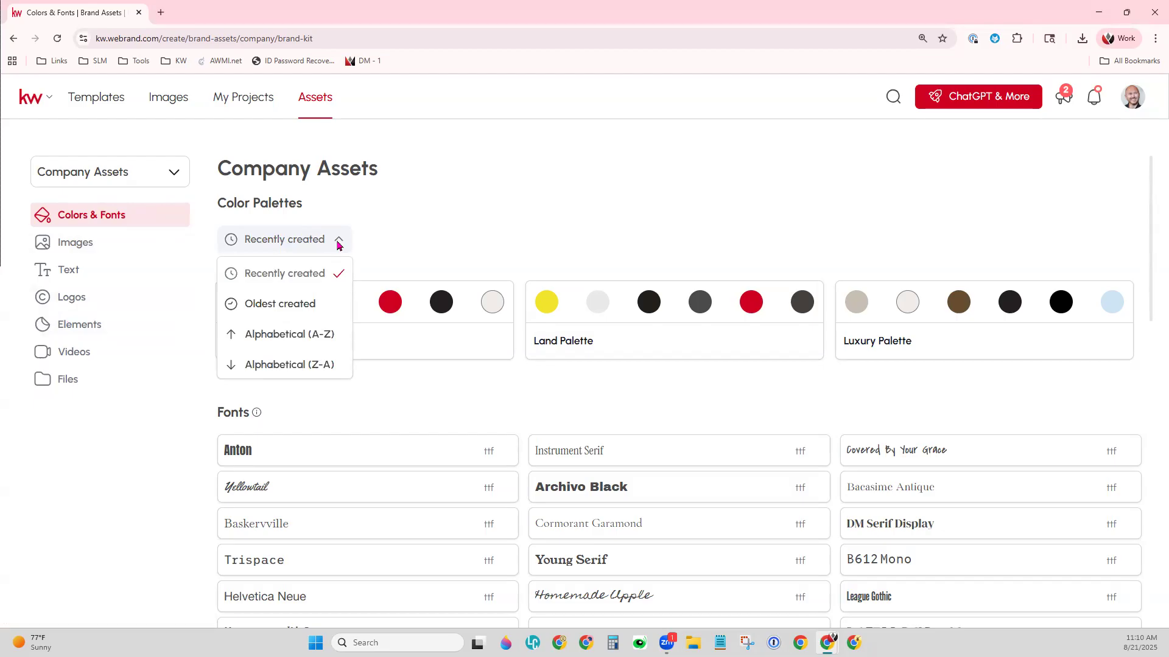
pyautogui.click(563, 226)
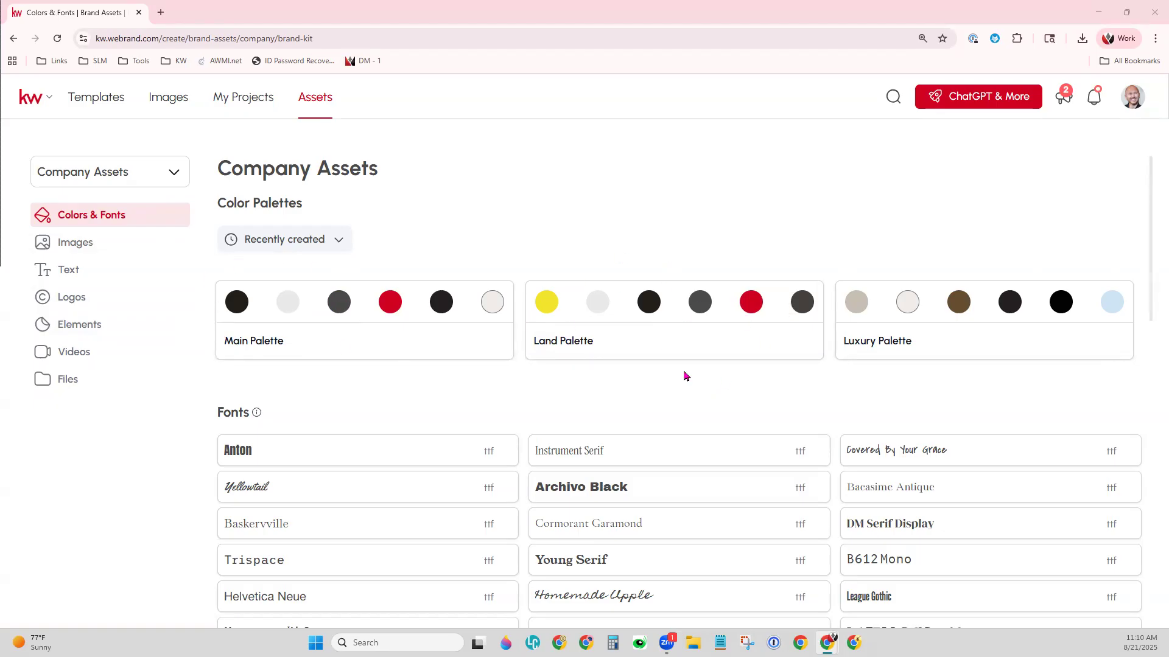
pyautogui.scroll(-2, 686, 376)
pyautogui.scroll(-5, 686, 375)
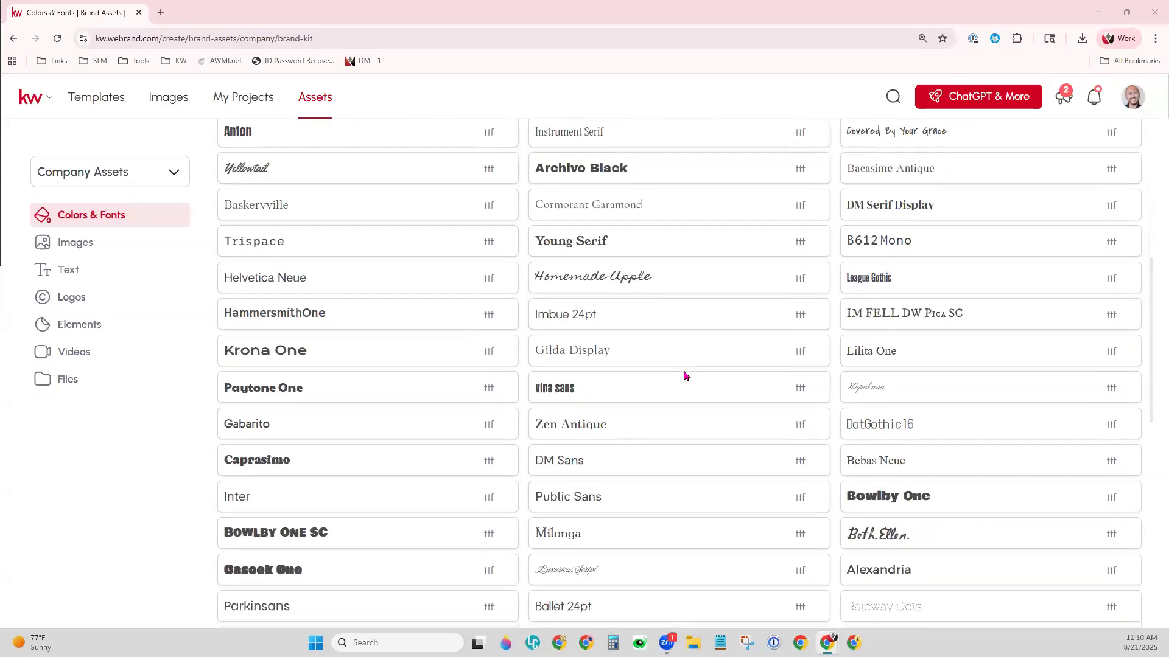
pyautogui.scroll(-8, 686, 376)
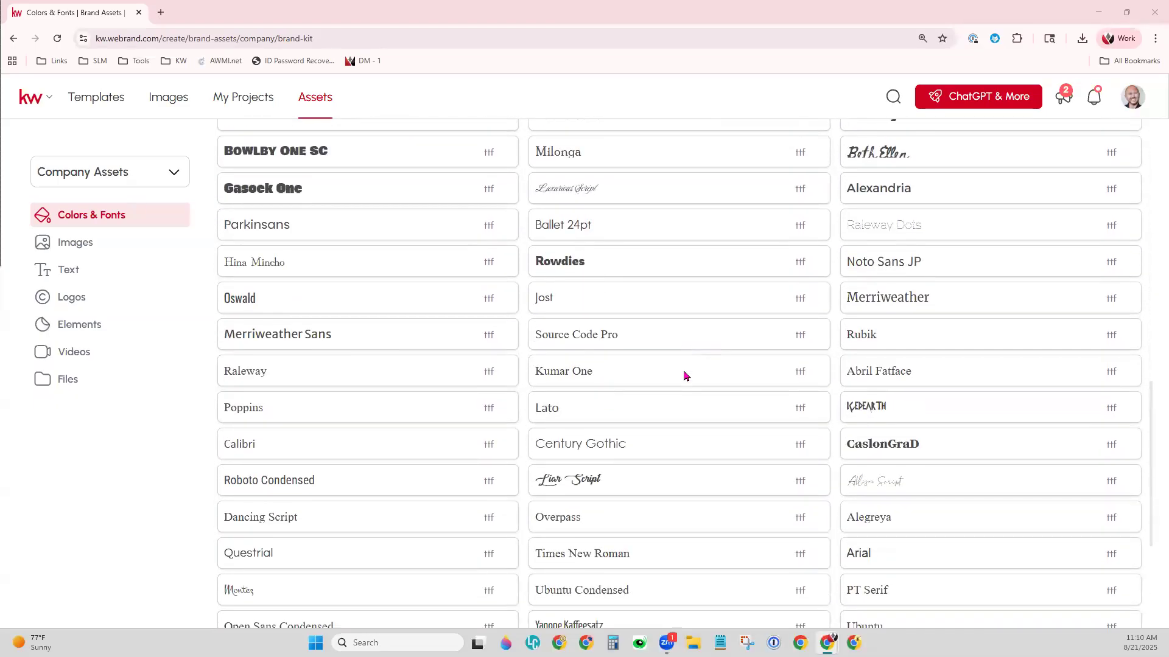
pyautogui.scroll(-1, 686, 376)
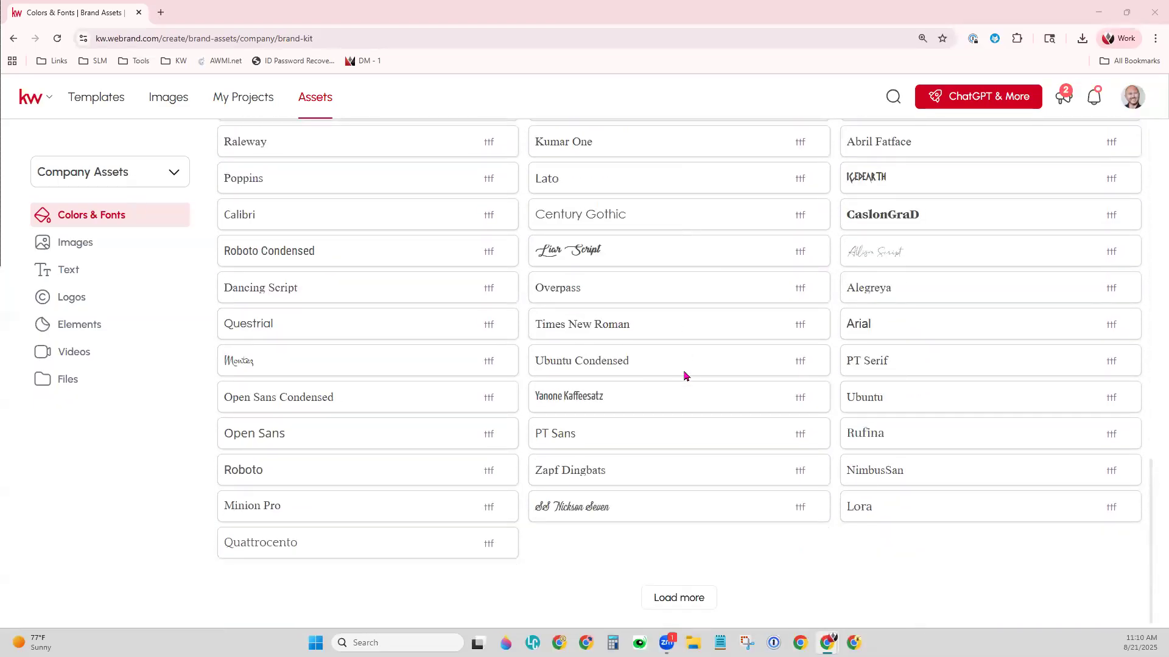
# - Load more fonts into the list, then open the company Images folders
pyautogui.click(677, 597)
pyautogui.scroll(-1, 686, 376)
pyautogui.scroll(-12, 686, 376)
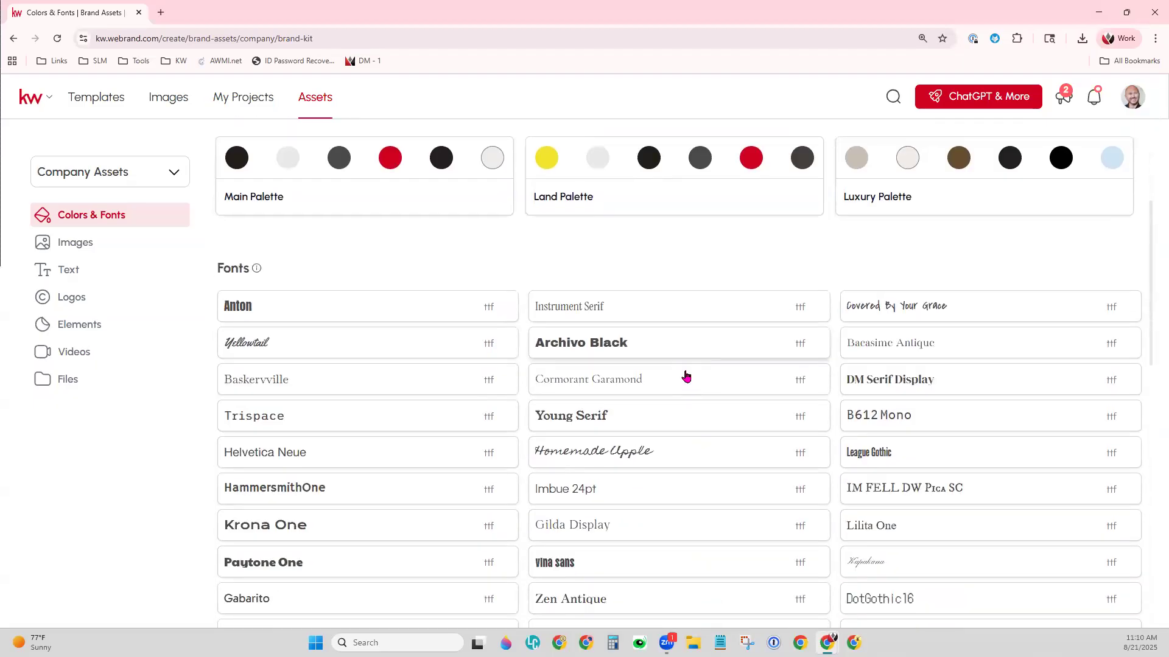
pyautogui.scroll(-3, 686, 375)
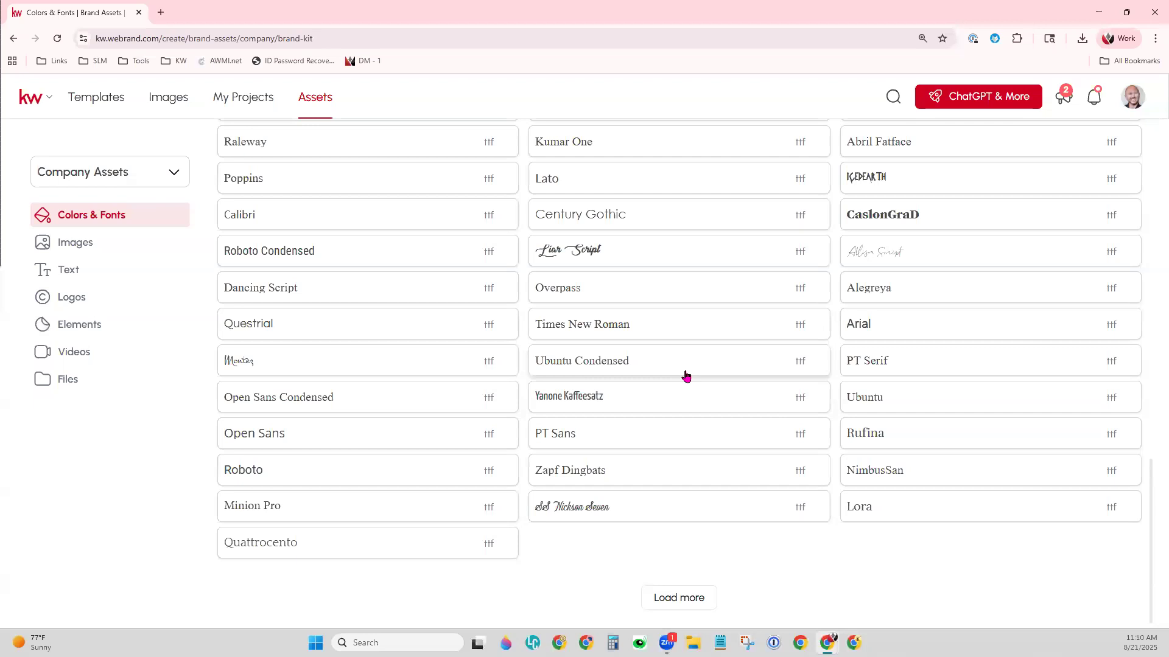
pyautogui.scroll(15, 686, 375)
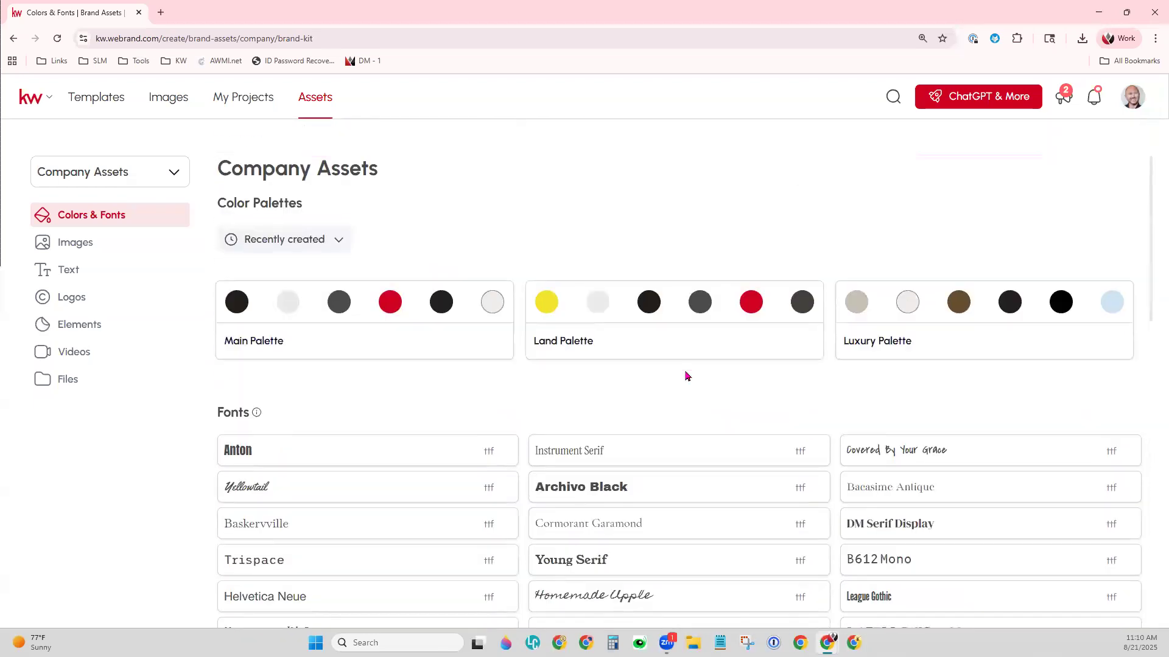
pyautogui.click(91, 244)
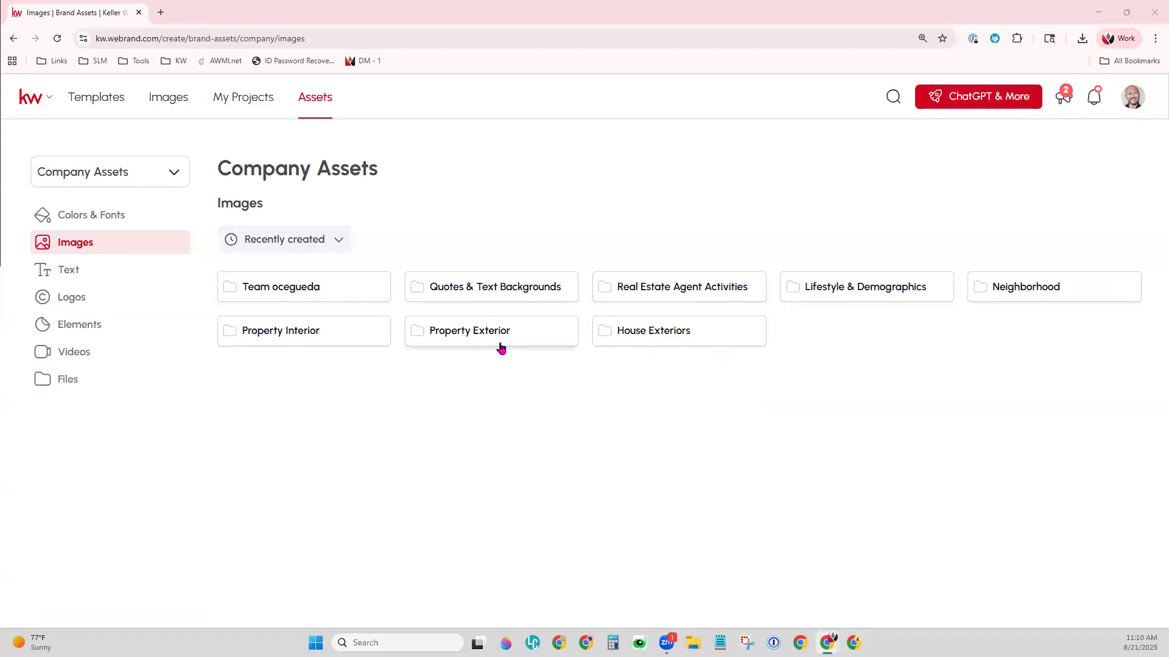
# - Open House Exteriors > House Interiors and scroll through its KWLibrary interior photos
pyautogui.click(665, 347)
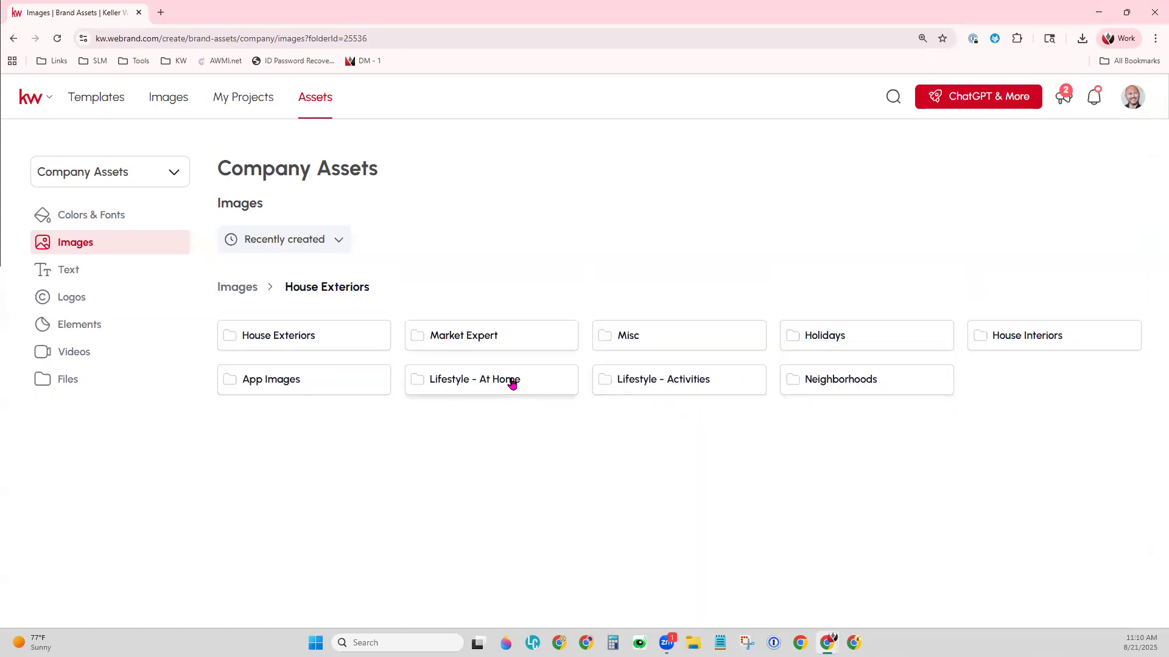
pyautogui.click(1037, 336)
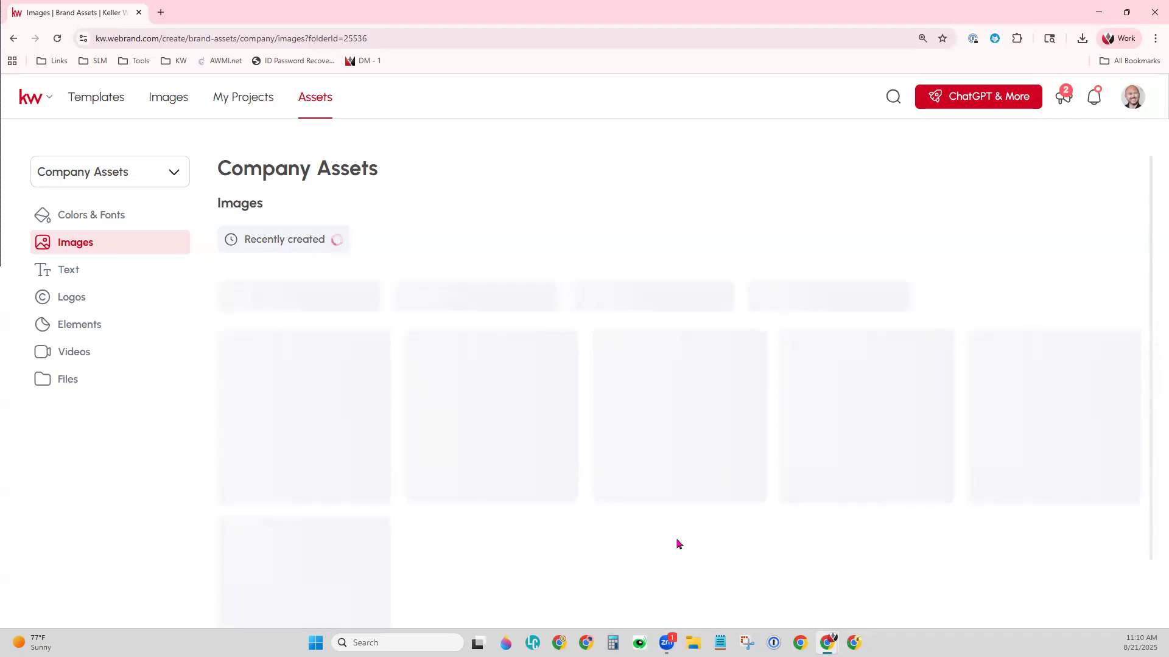
pyautogui.scroll(-3, 700, 300)
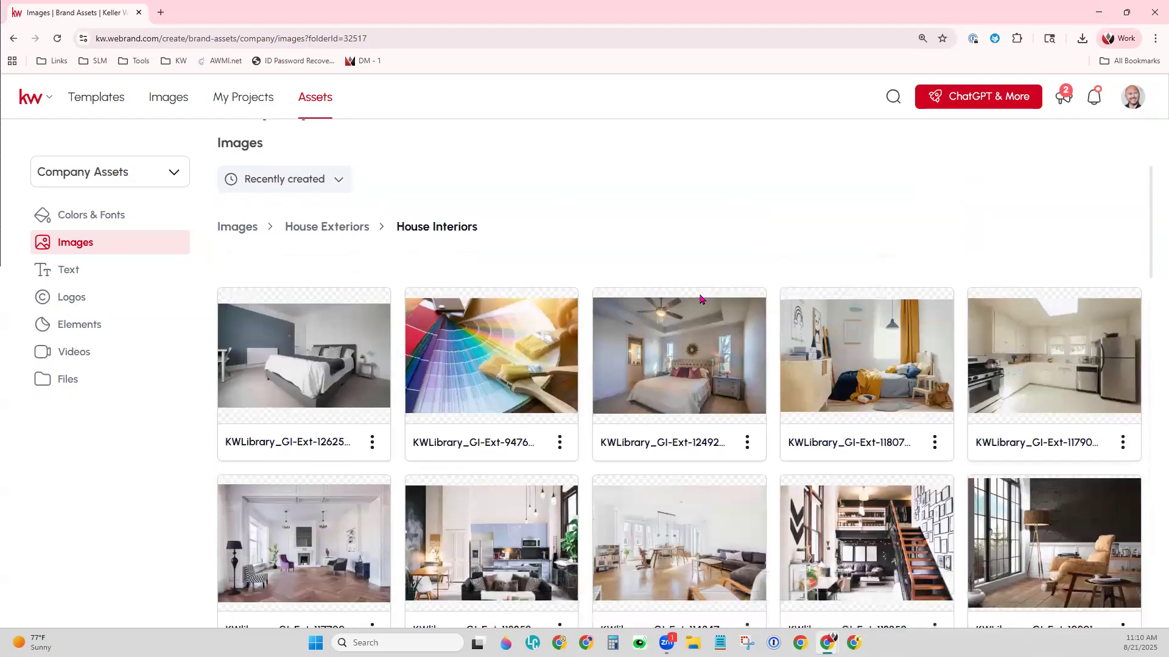
pyautogui.scroll(-8, 700, 300)
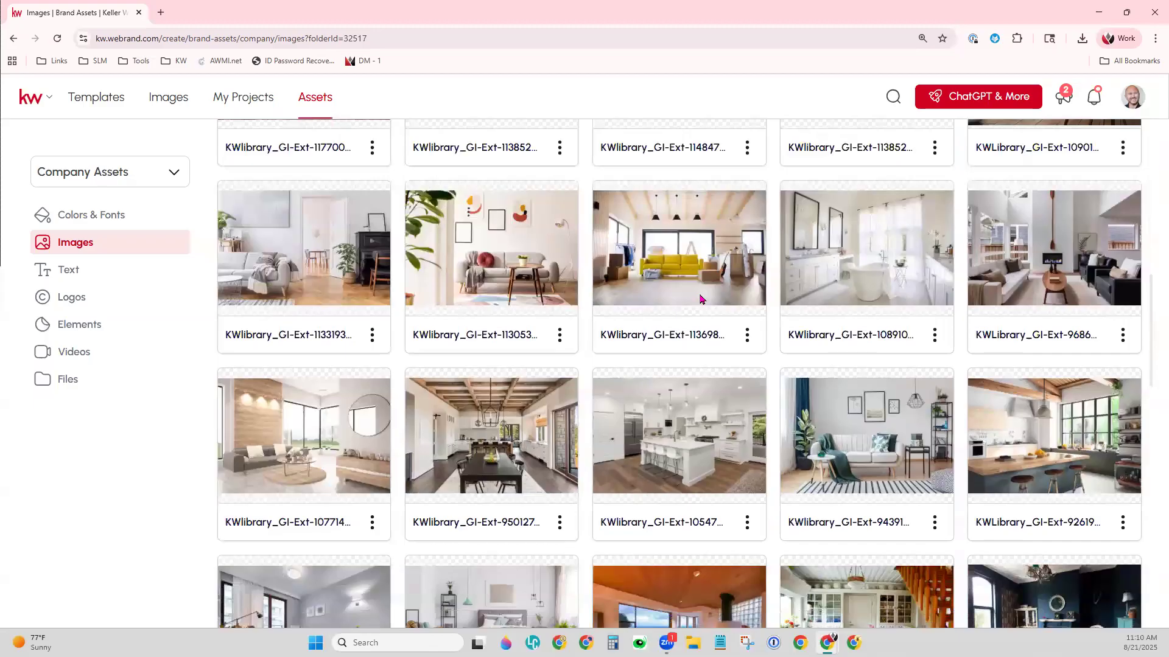
pyautogui.scroll(8, 700, 299)
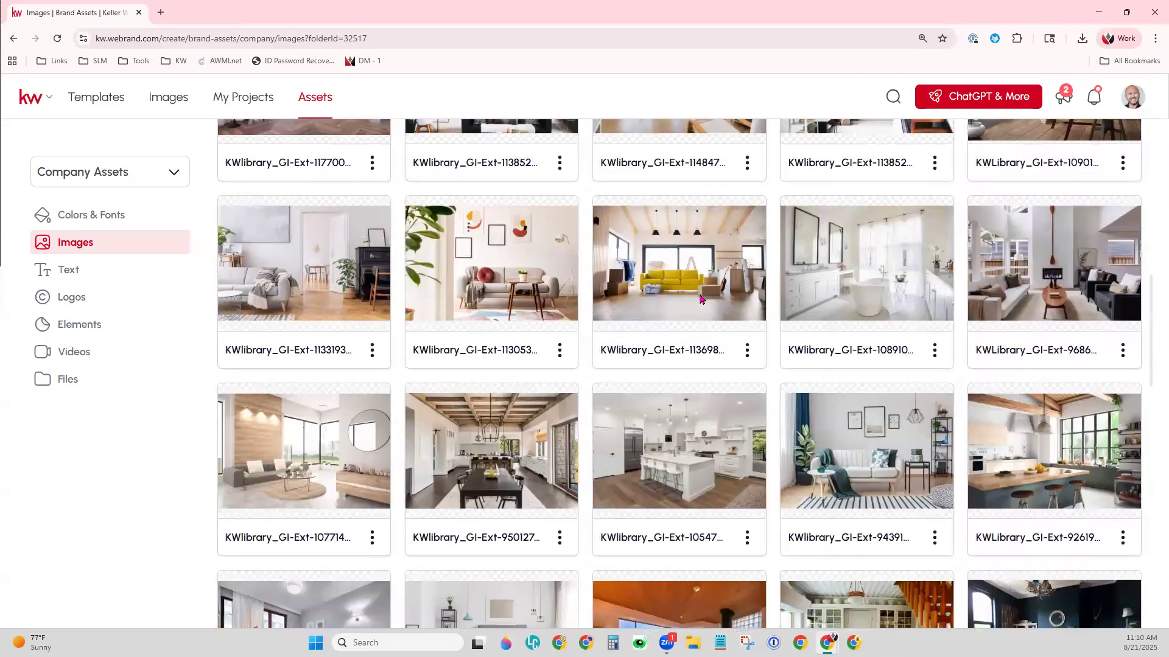
pyautogui.scroll(4, 700, 300)
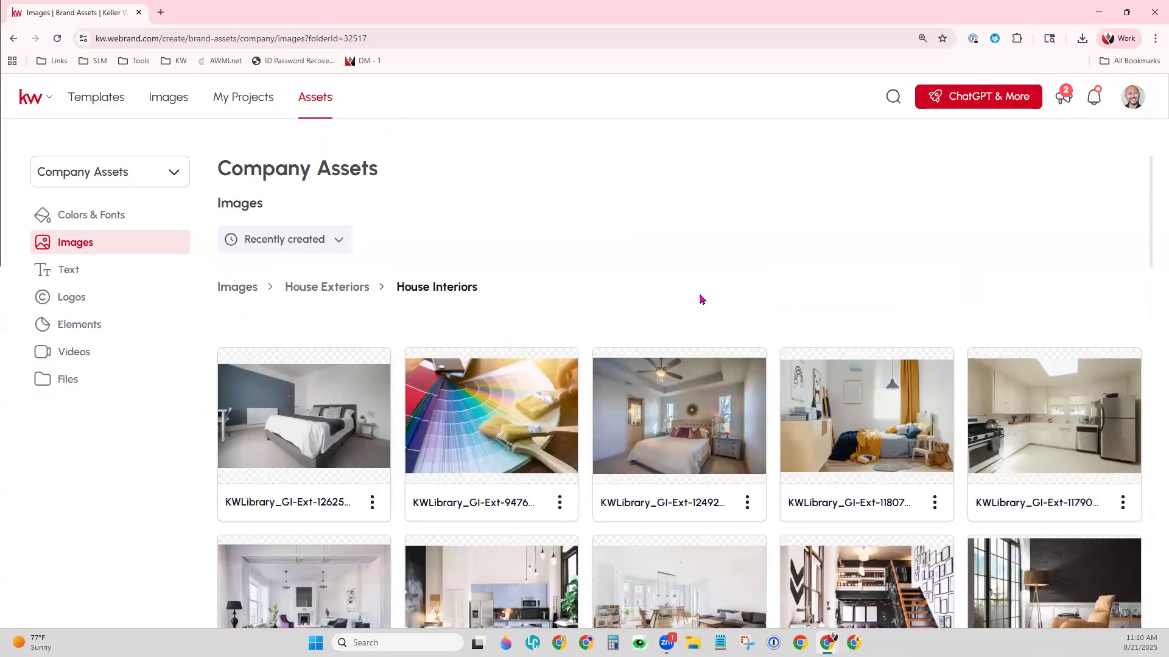
pyautogui.click(88, 277)
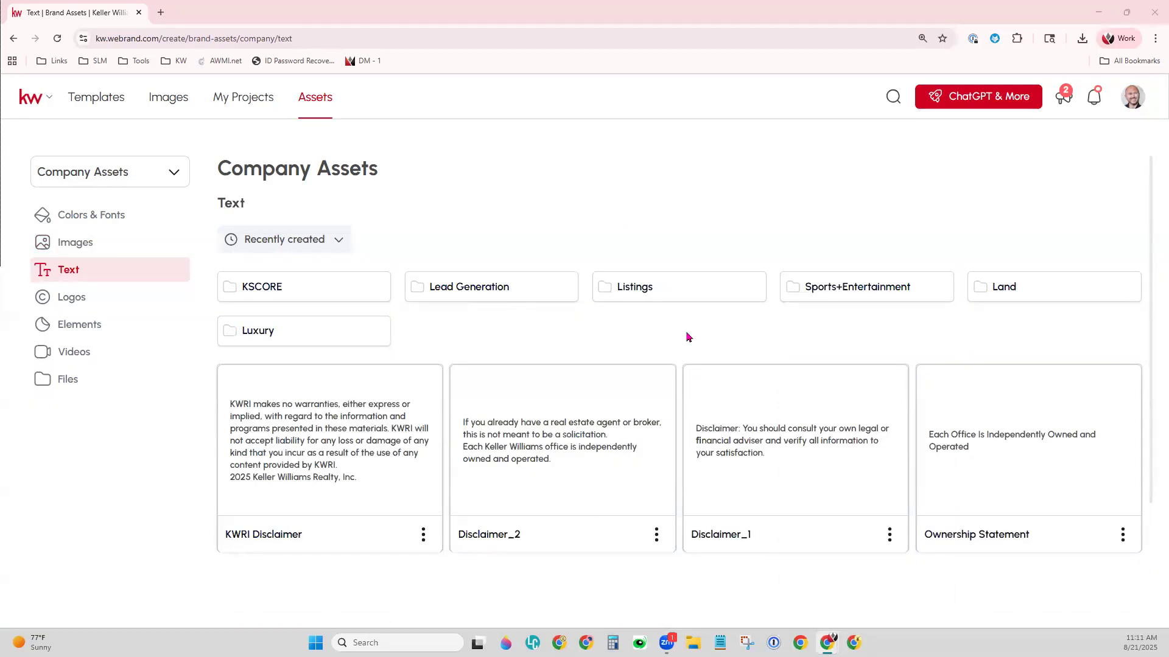
# - Scroll through the company text snippets and disclaimers, then open the company Logos folders
pyautogui.scroll(-1, 688, 337)
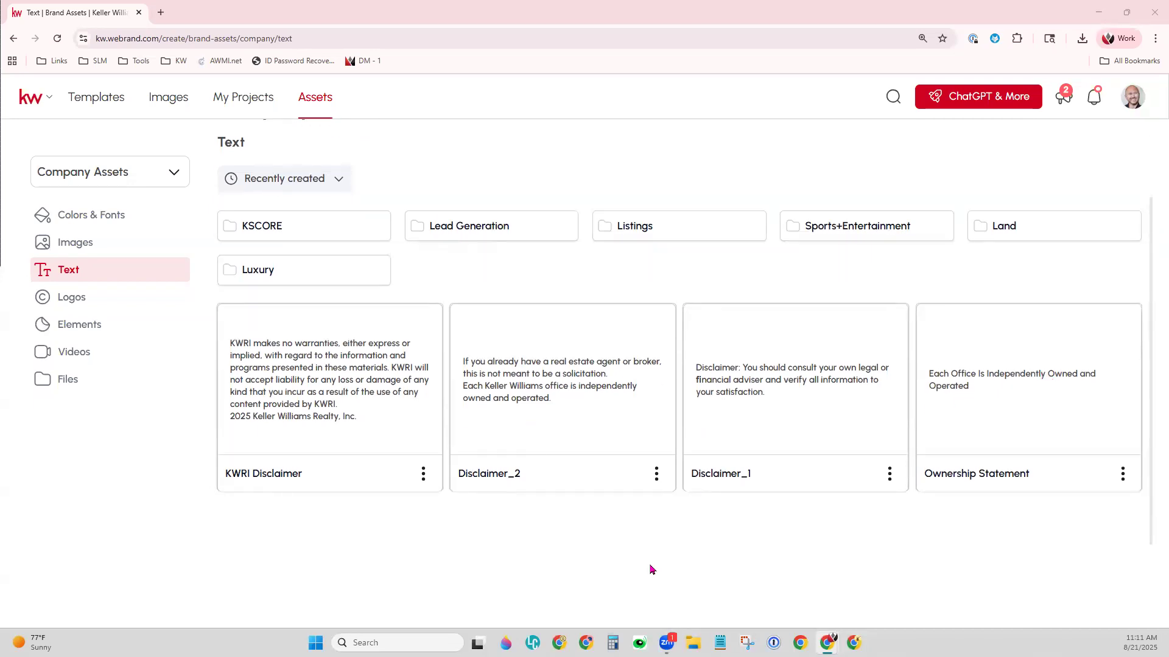
pyautogui.scroll(1, 650, 569)
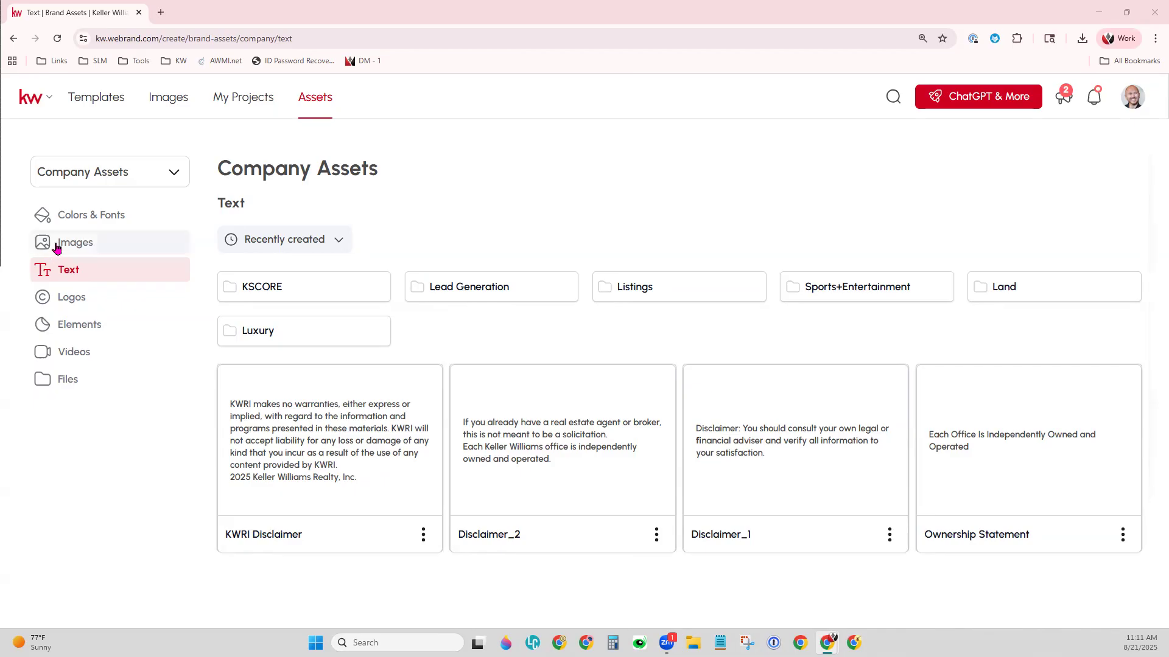
pyautogui.click(79, 300)
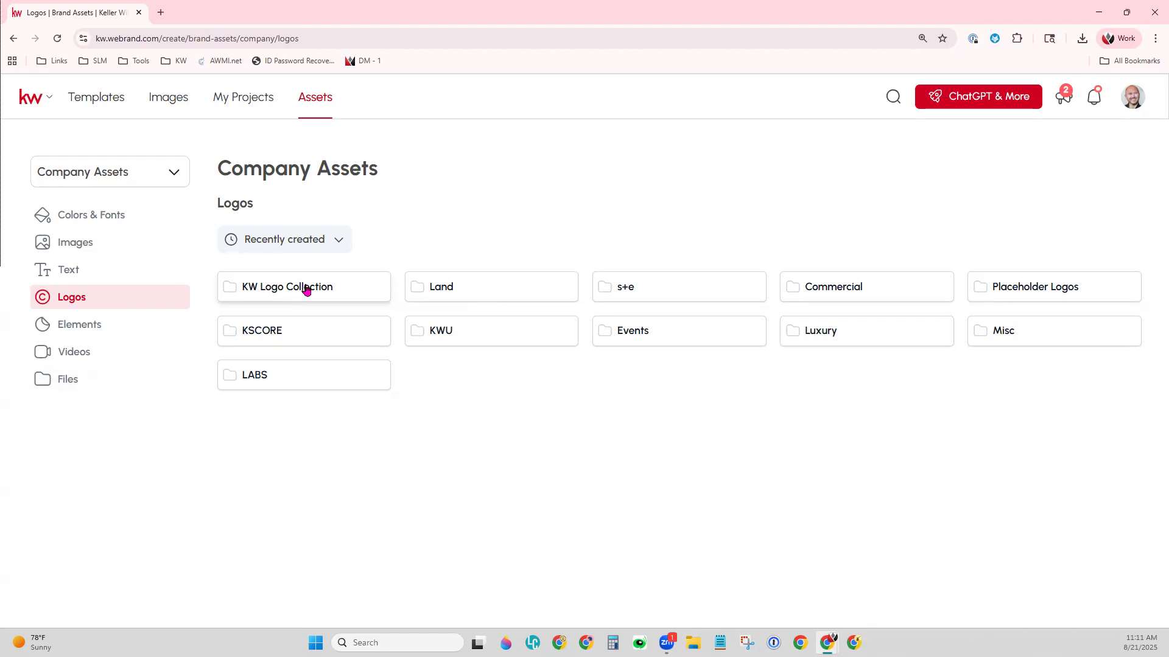
# - Open the company Elements Listings folder and scroll through its elements
pyautogui.click(95, 332)
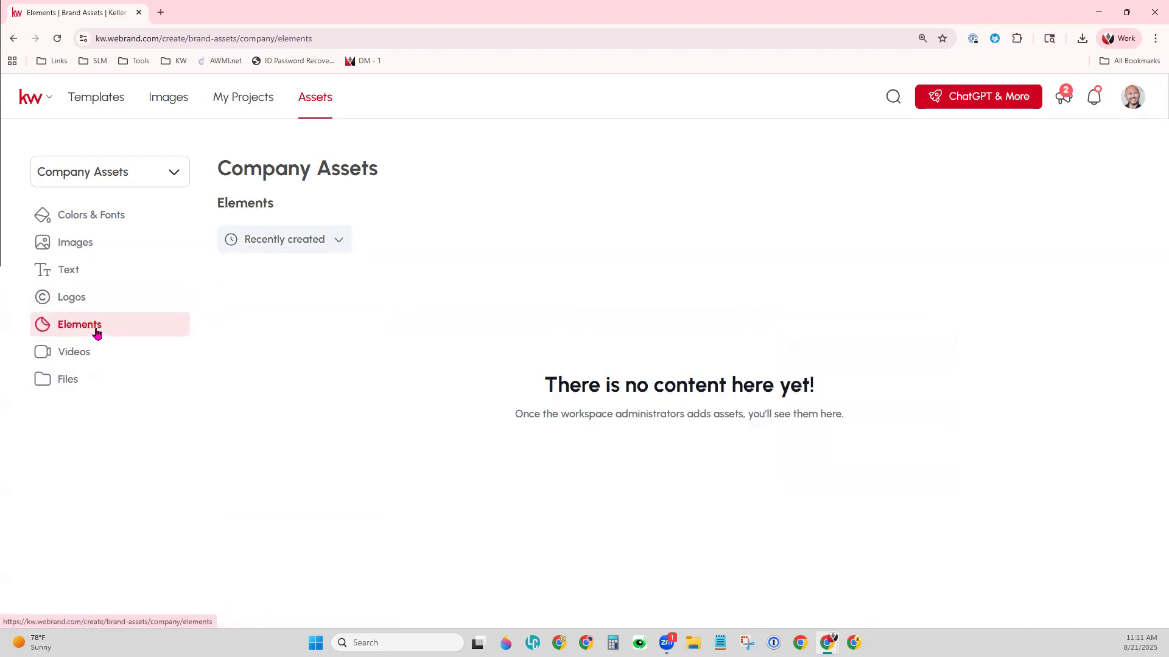
pyautogui.click(308, 294)
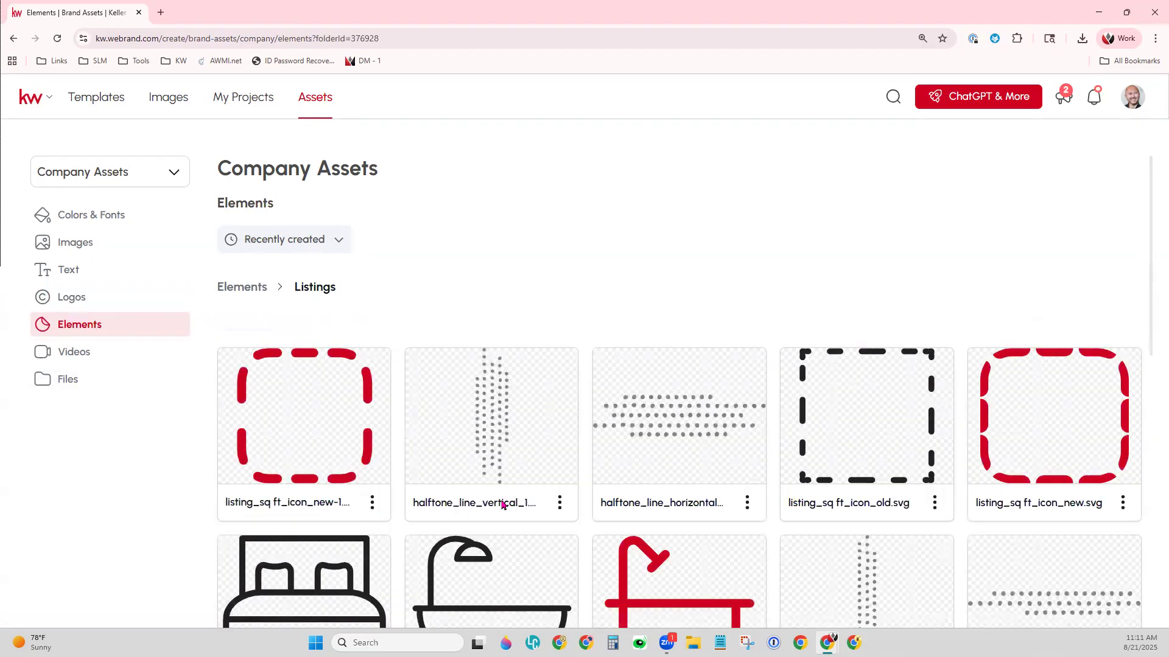
pyautogui.scroll(-8, 949, 566)
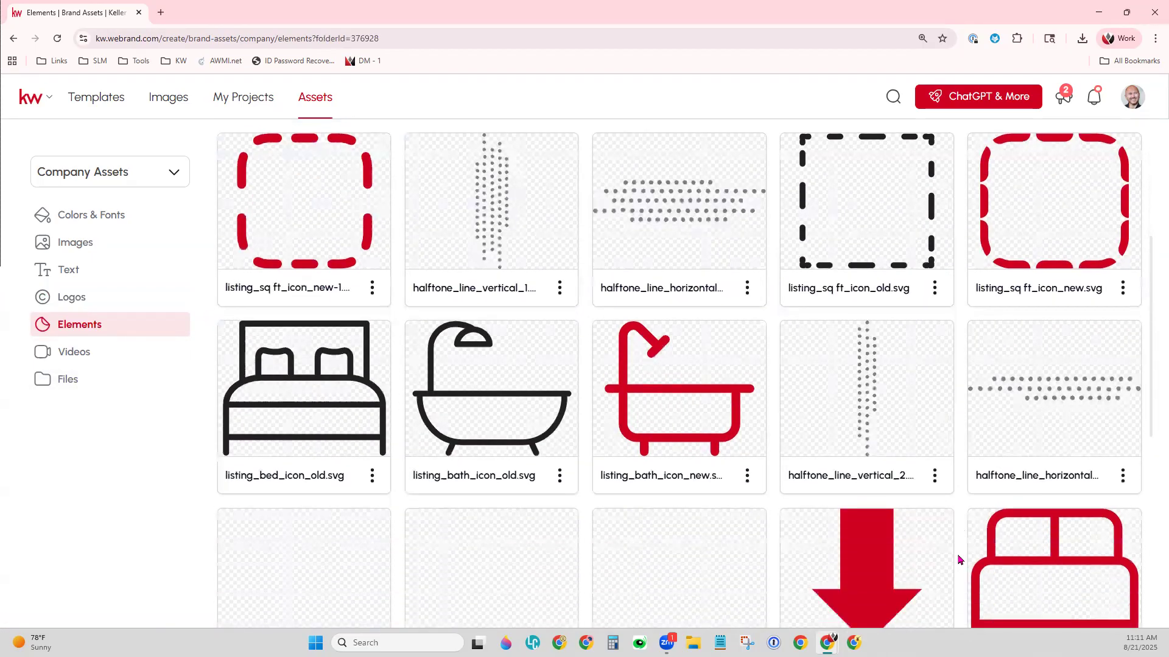
pyautogui.scroll(-2, 958, 559)
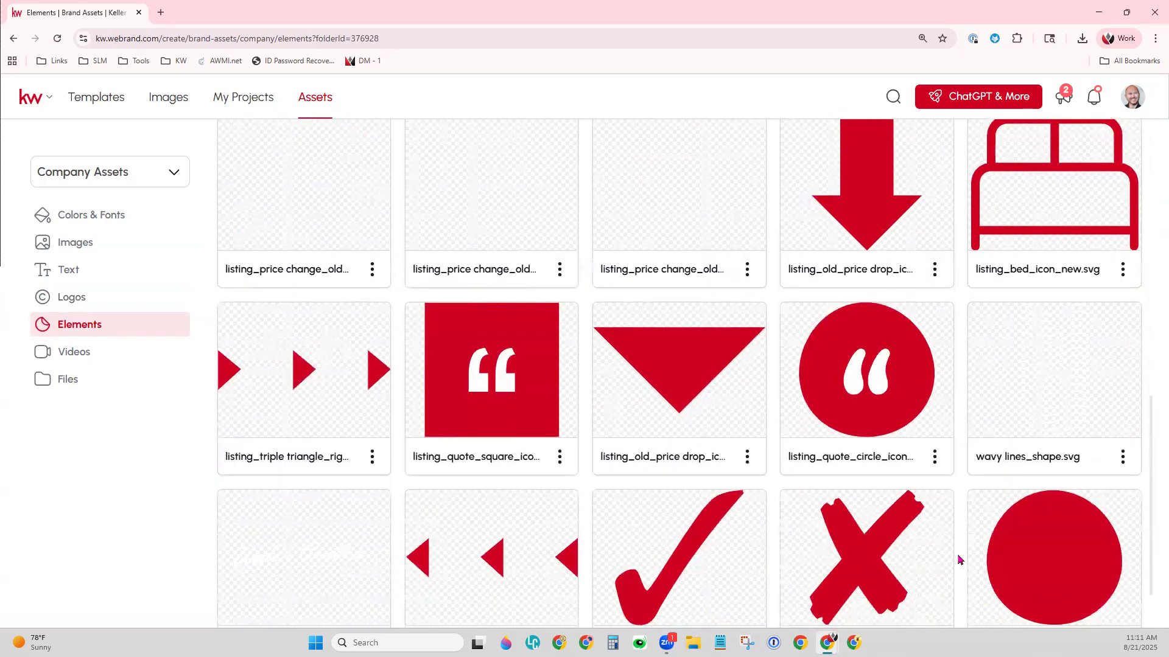
pyautogui.scroll(10, 958, 559)
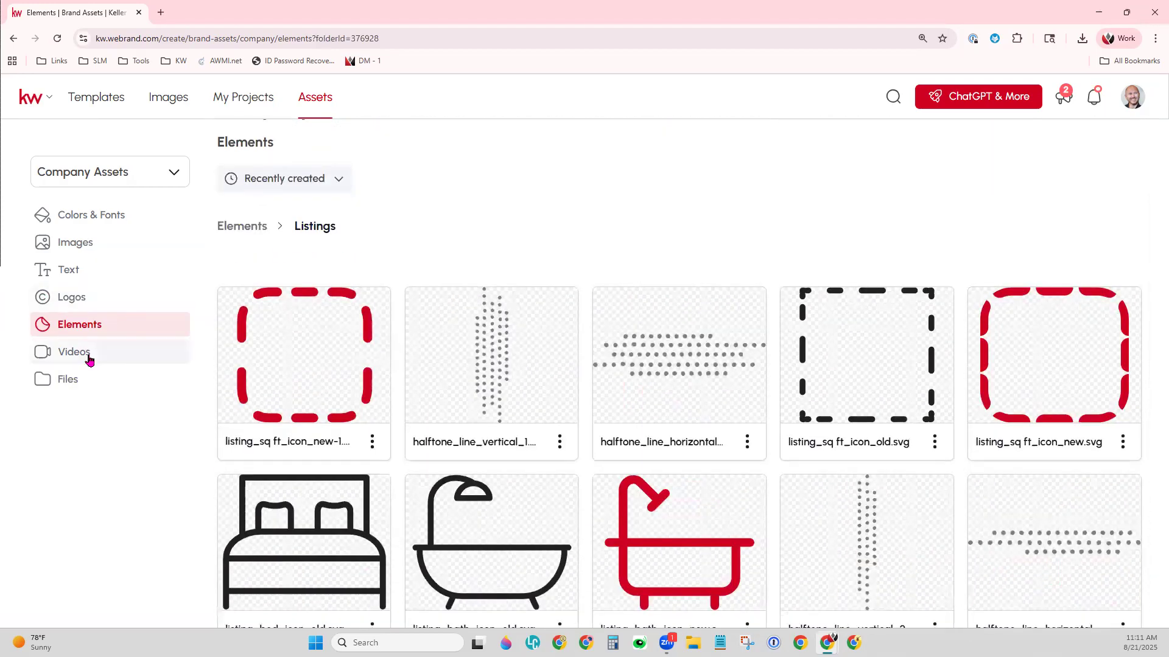
# - Check the company Videos and Files sections, ending on the empty Videos section
pyautogui.click(89, 359)
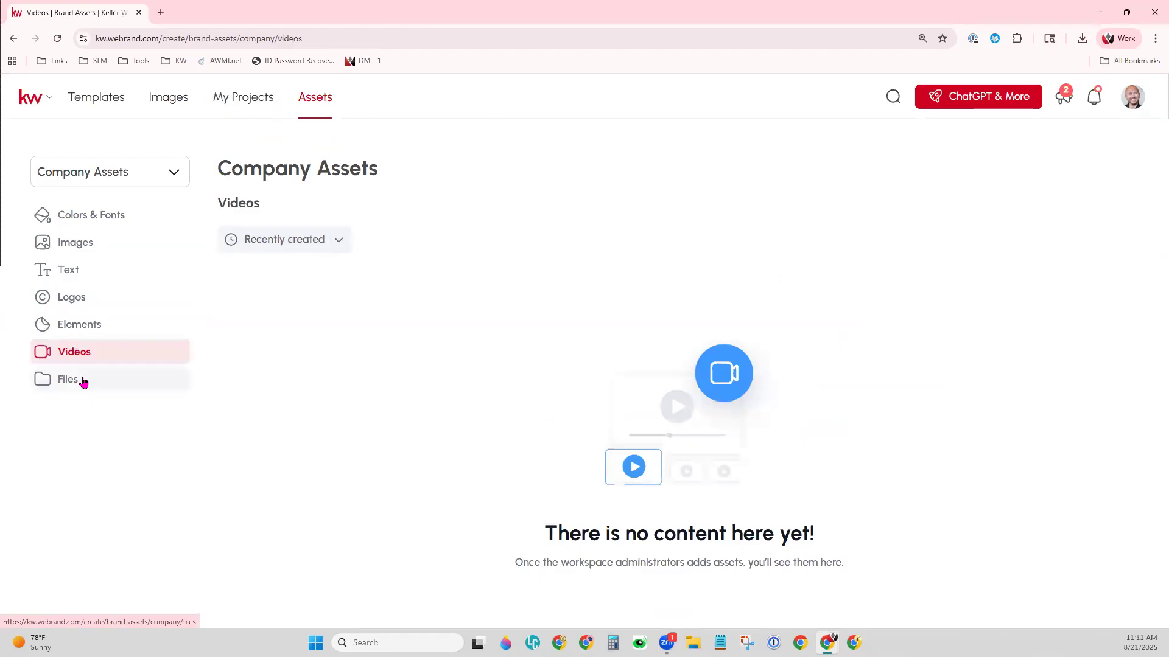
pyautogui.click(84, 382)
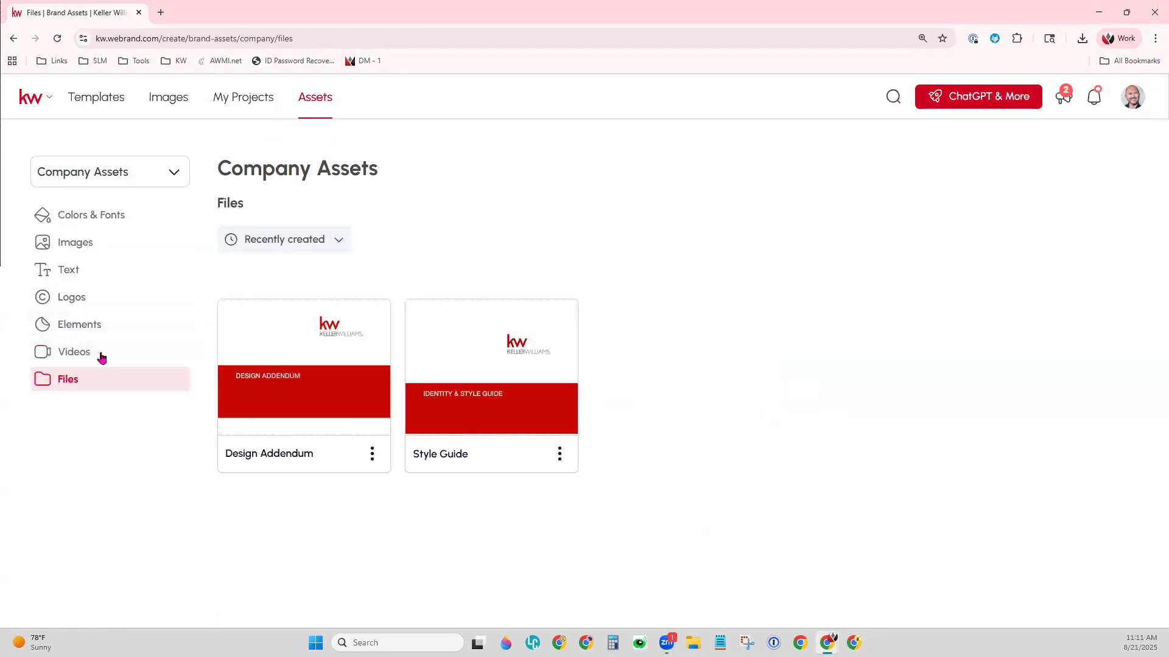
pyautogui.click(91, 356)
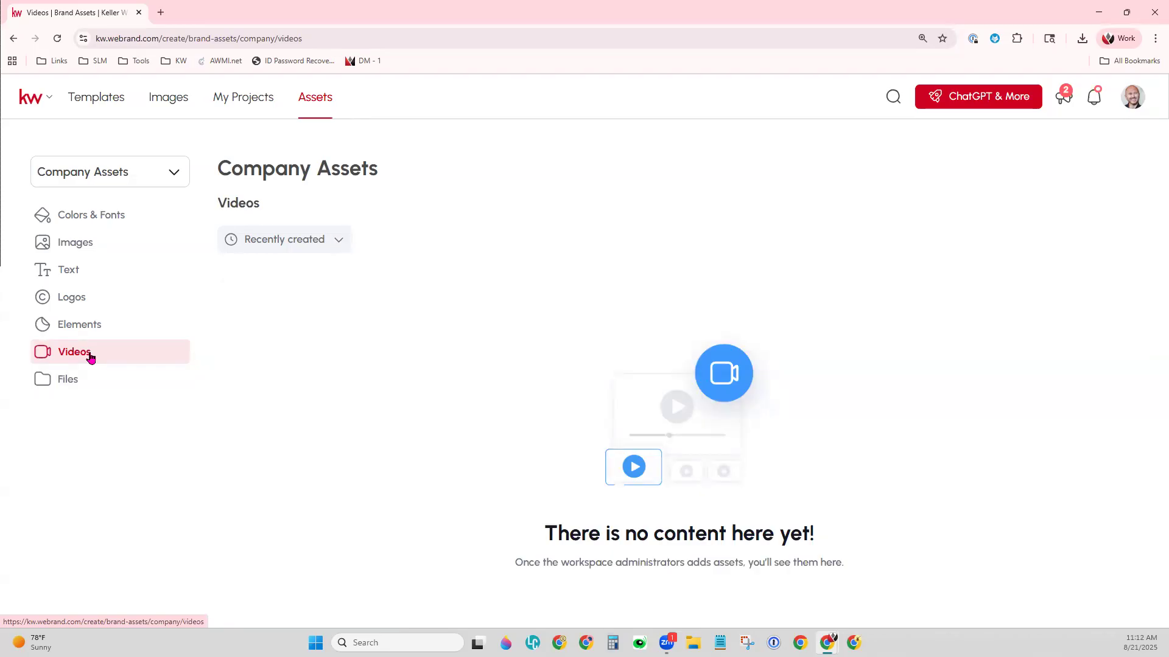
pyautogui.click(184, 173)
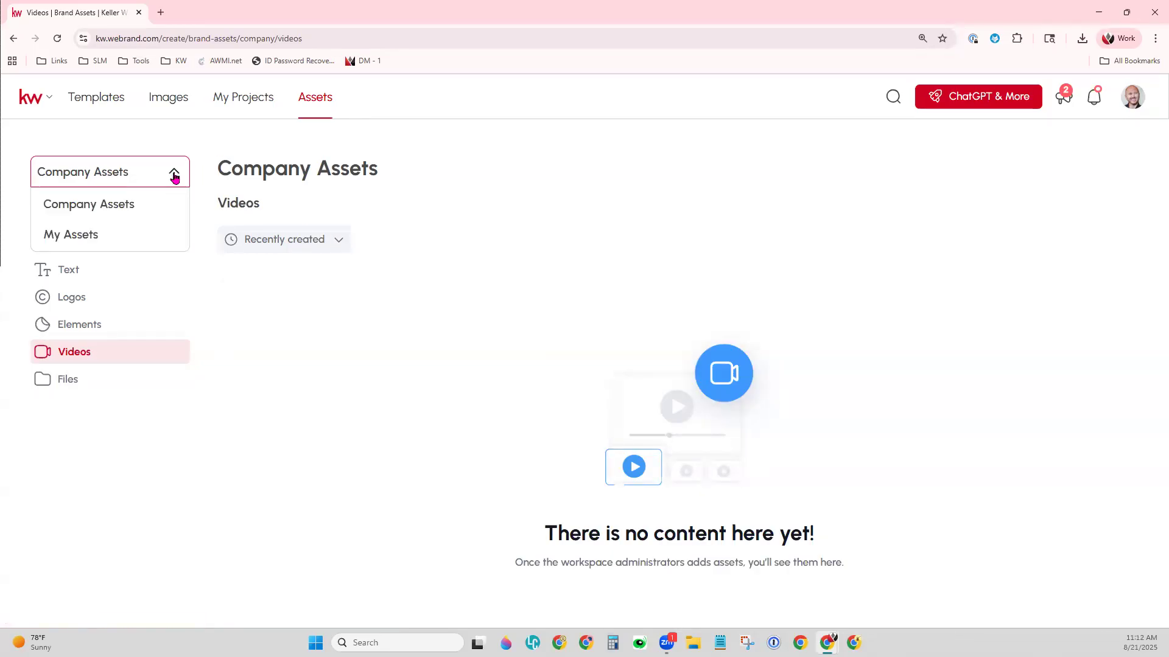
# - Switch to My Assets and browse the five palettes, including Main Palette, Designs Class and pink, plus fonts
pyautogui.click(120, 237)
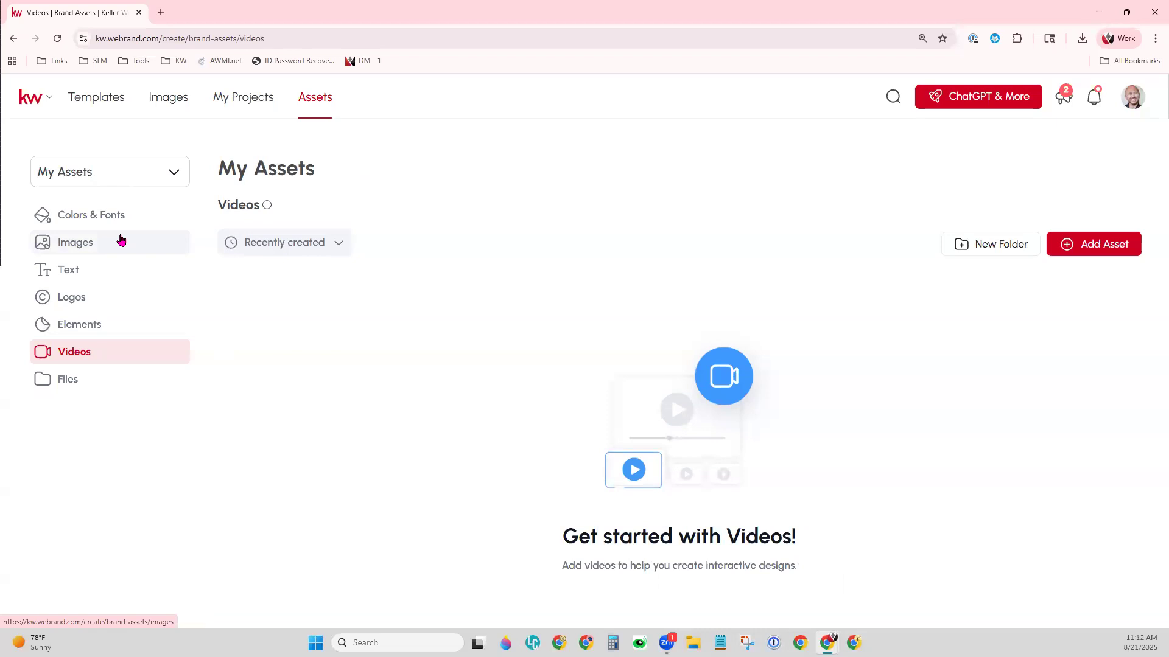
pyautogui.click(123, 218)
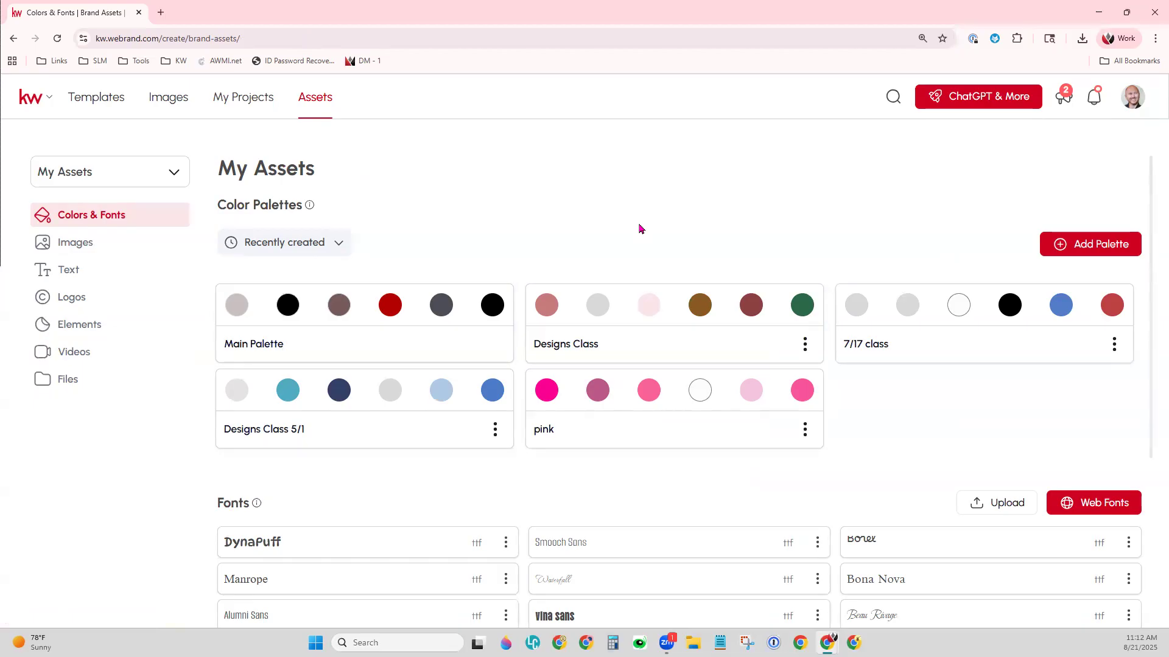
pyautogui.scroll(-2, 639, 229)
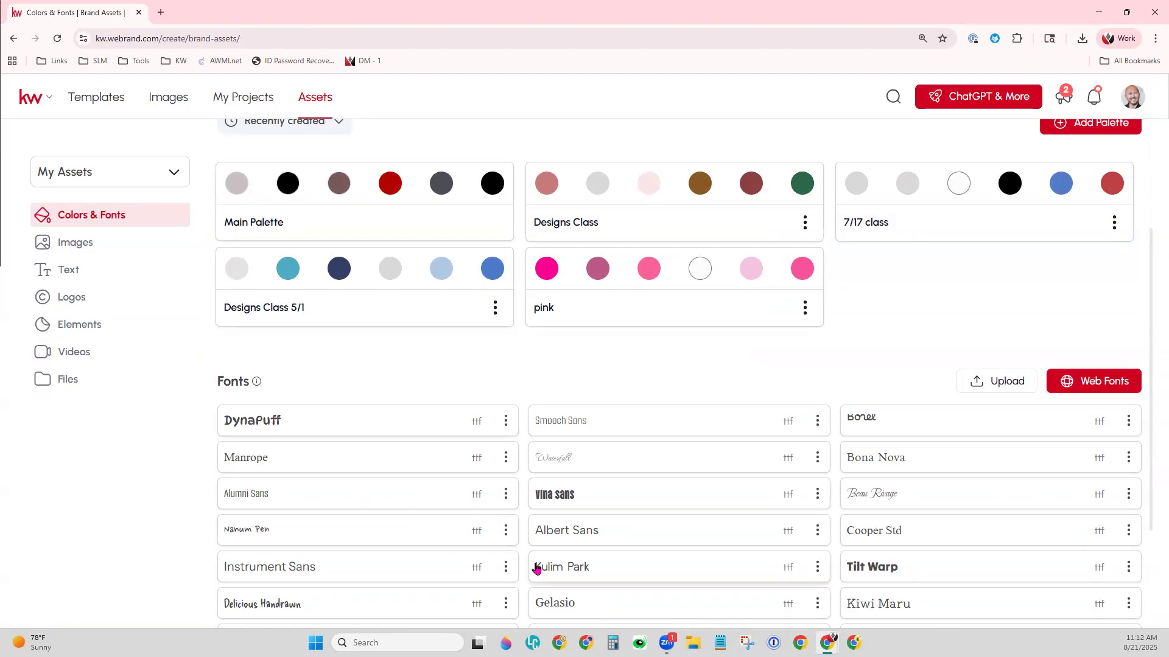
pyautogui.scroll(-3, 605, 535)
pyautogui.scroll(5, 615, 531)
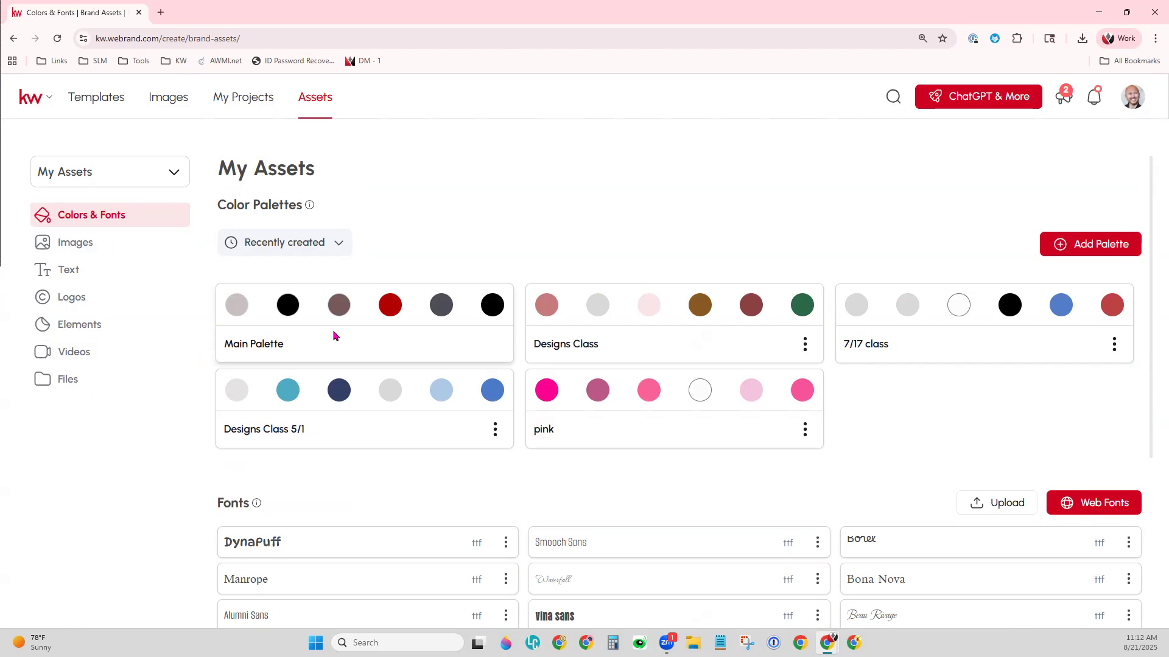
# - Create a new palette and add green and grey swatches sampled from Designs Class
pyautogui.click(1100, 244)
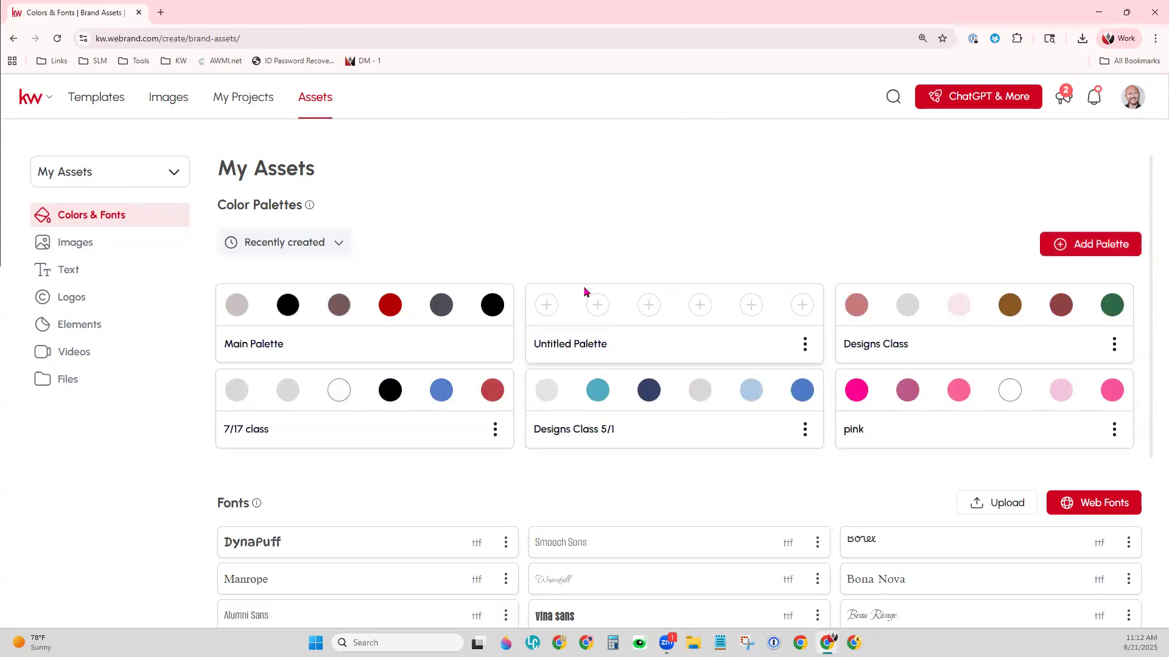
pyautogui.click(547, 305)
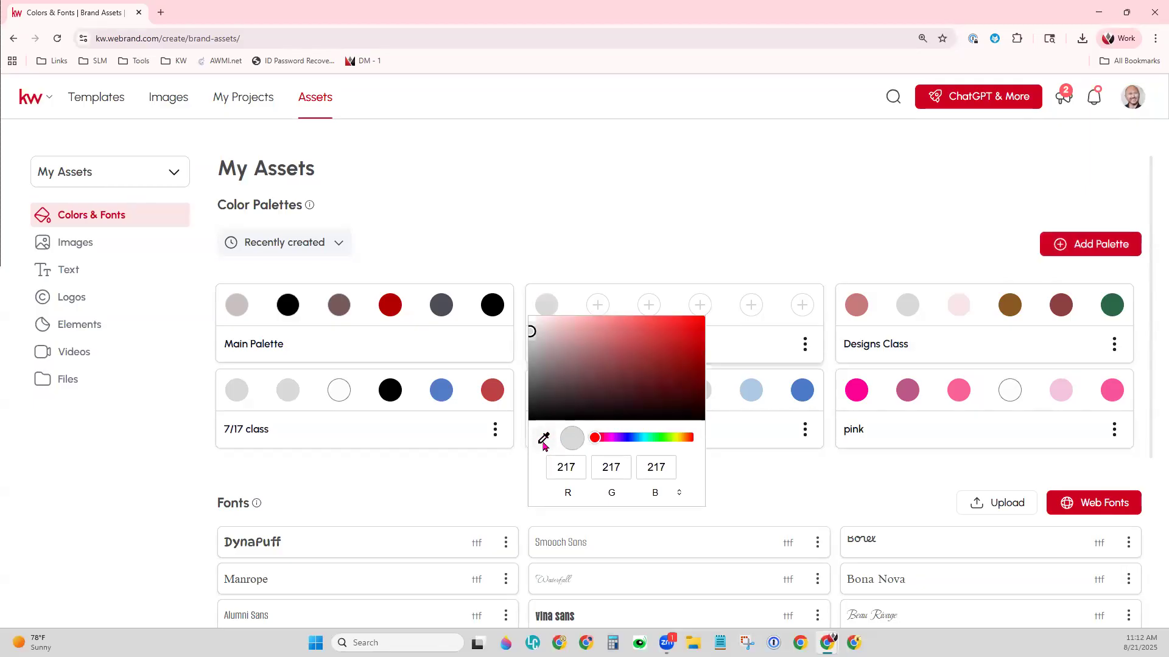
pyautogui.click(544, 441)
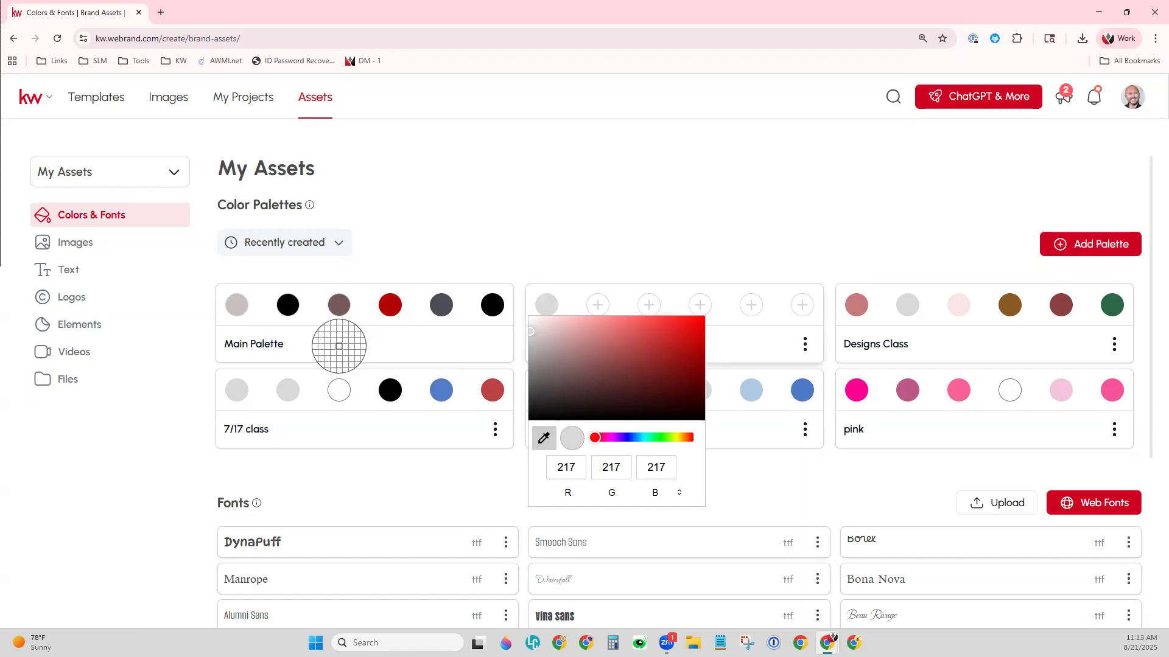
pyautogui.click(339, 347)
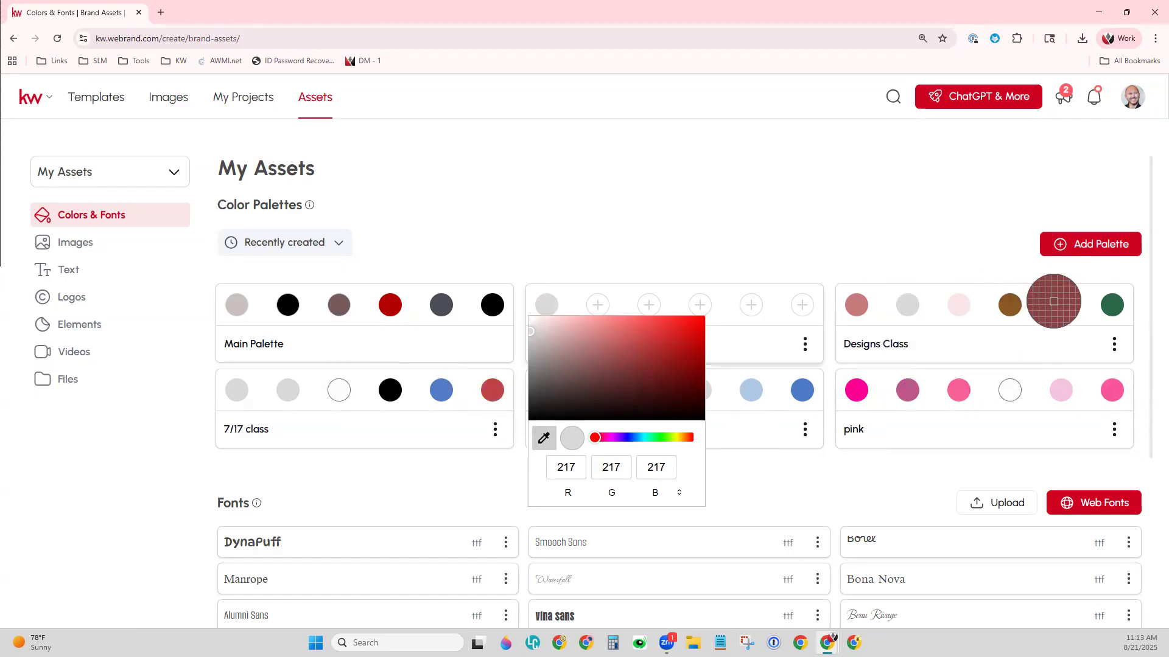
pyautogui.click(1112, 305)
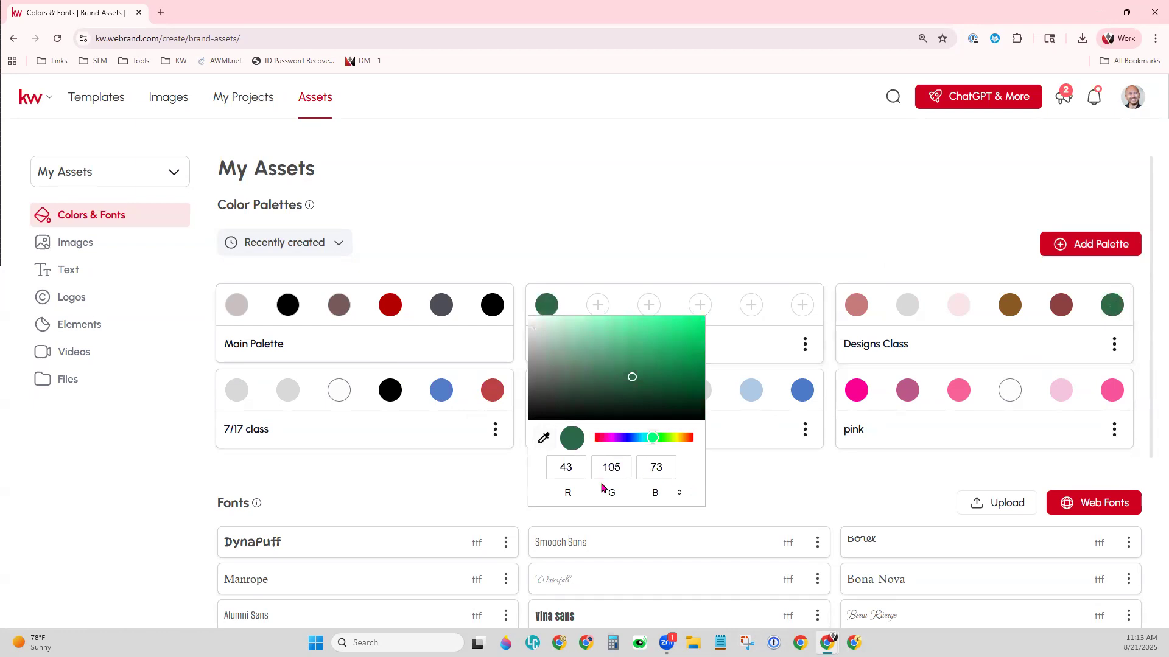
pyautogui.click(755, 480)
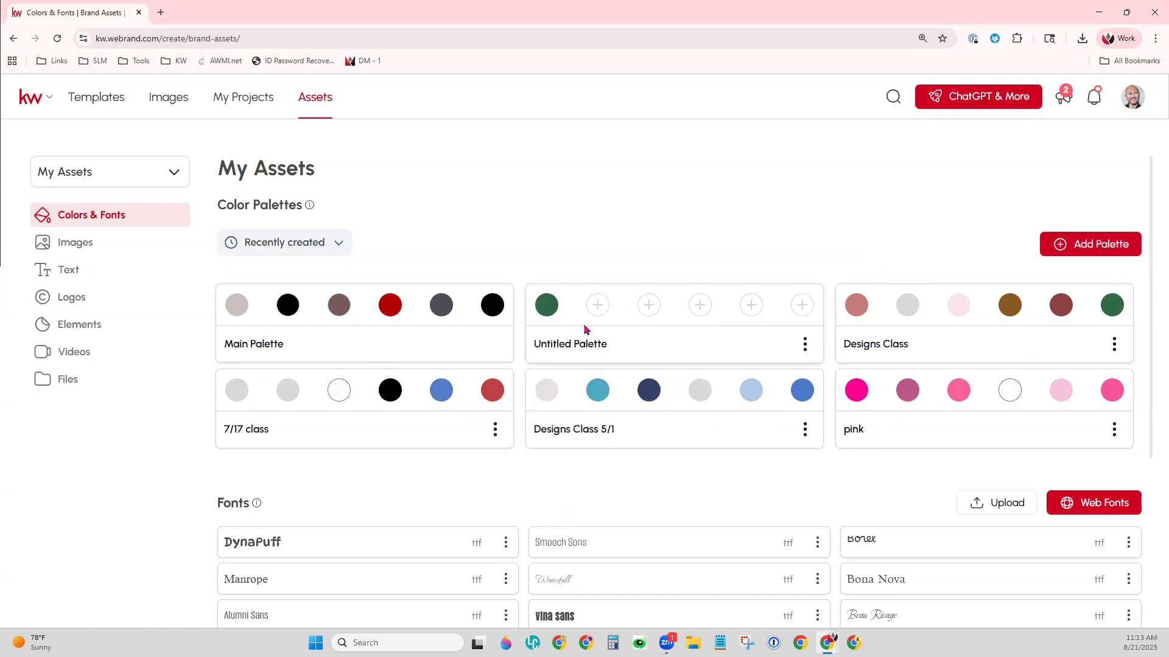
pyautogui.click(598, 304)
pyautogui.click(595, 438)
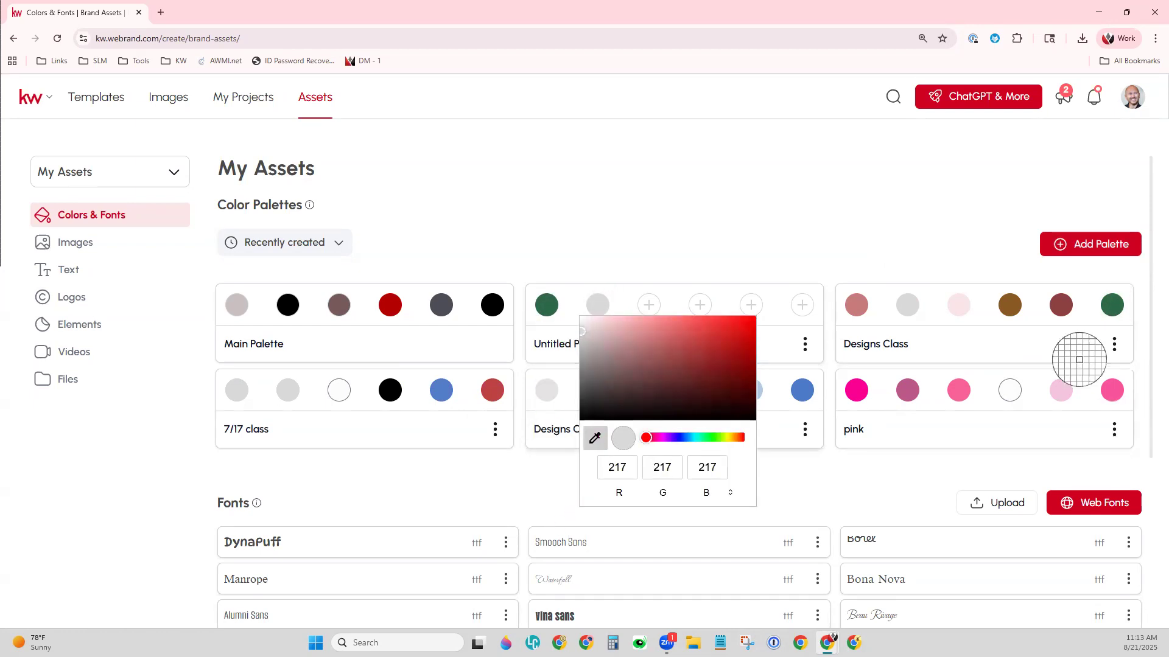
pyautogui.click(907, 304)
pyautogui.click(861, 477)
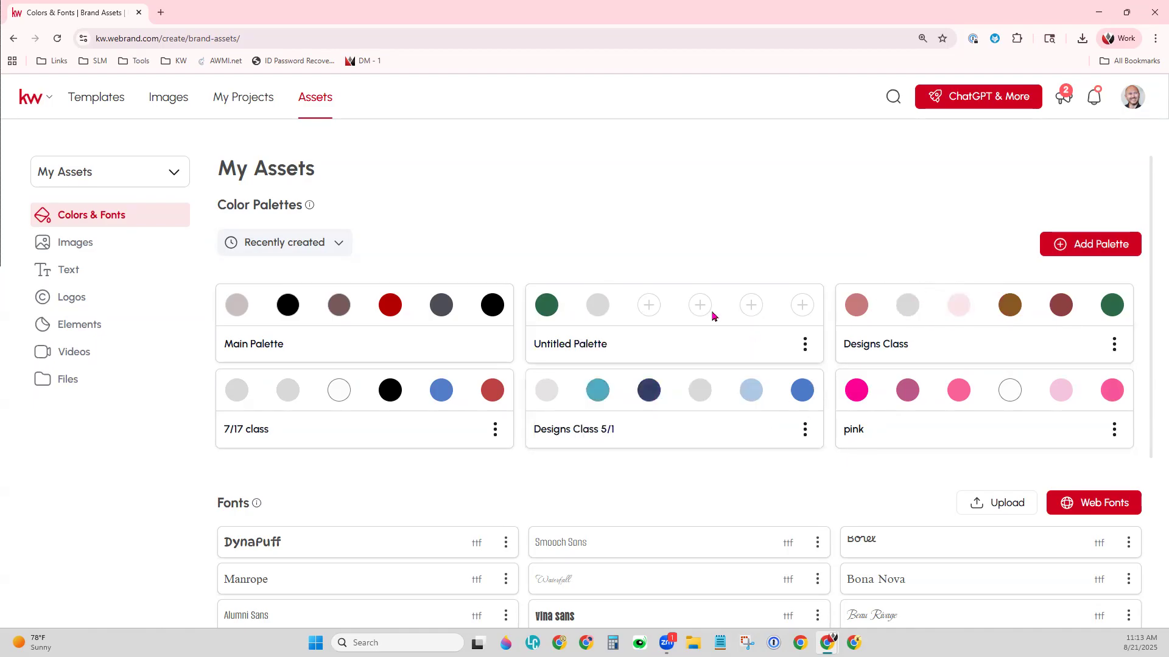
# - Add light pink and mauve swatches from Designs Class, then view your empty Images assets
pyautogui.click(649, 304)
pyautogui.click(646, 438)
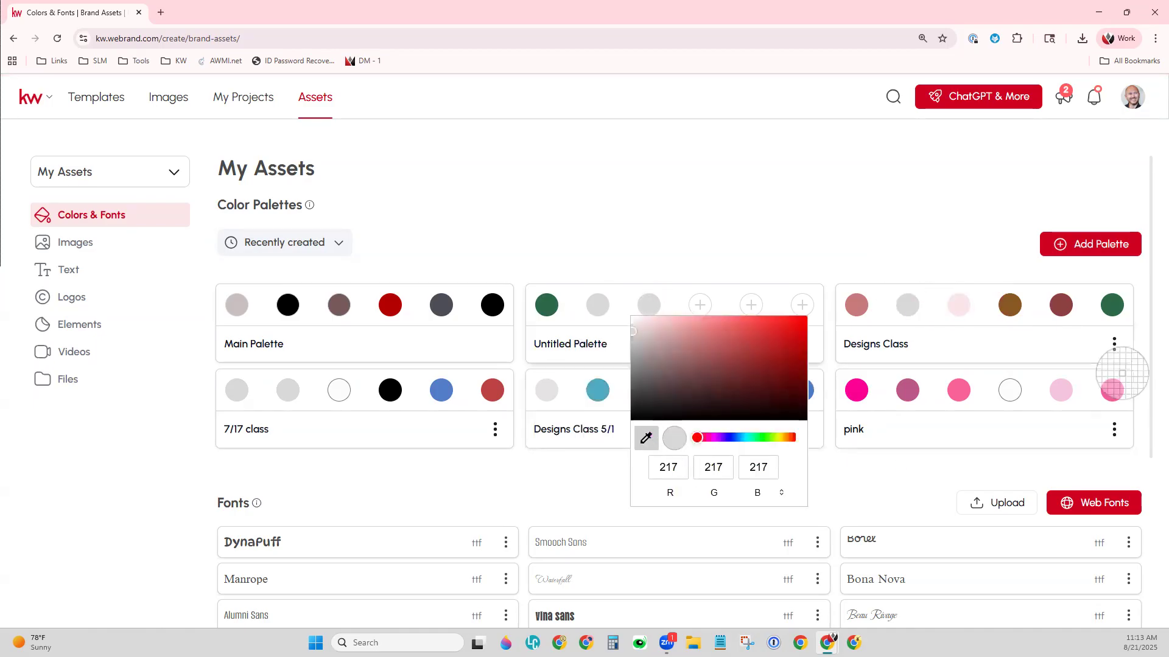
pyautogui.click(955, 306)
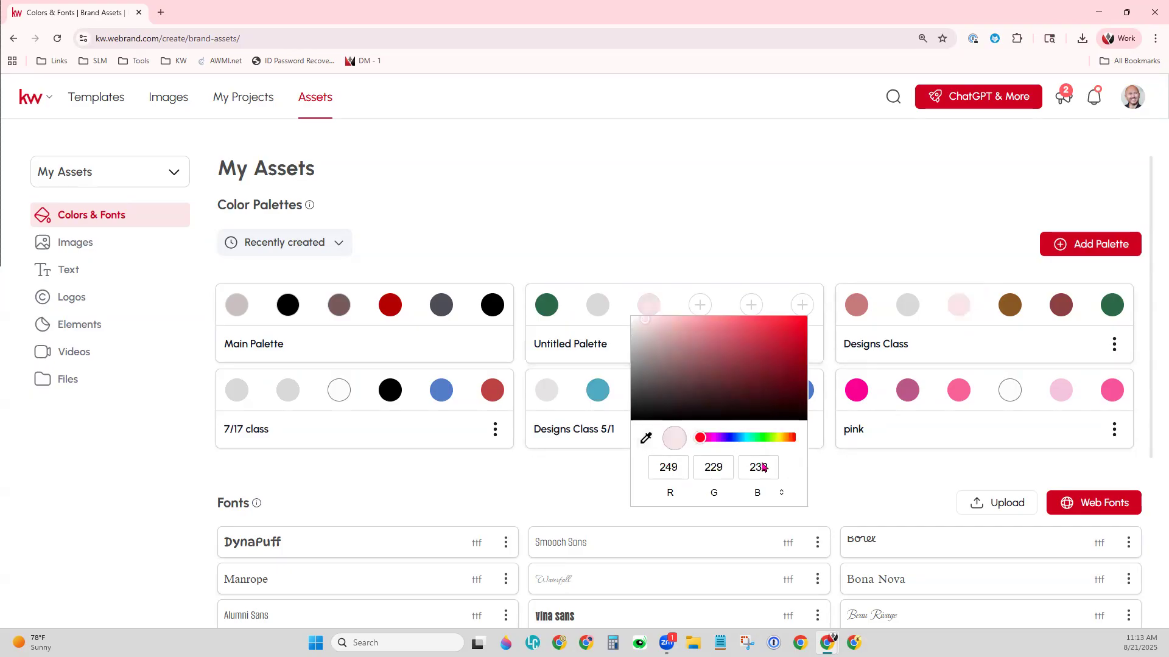
pyautogui.click(878, 493)
pyautogui.click(700, 304)
pyautogui.click(697, 437)
pyautogui.click(858, 302)
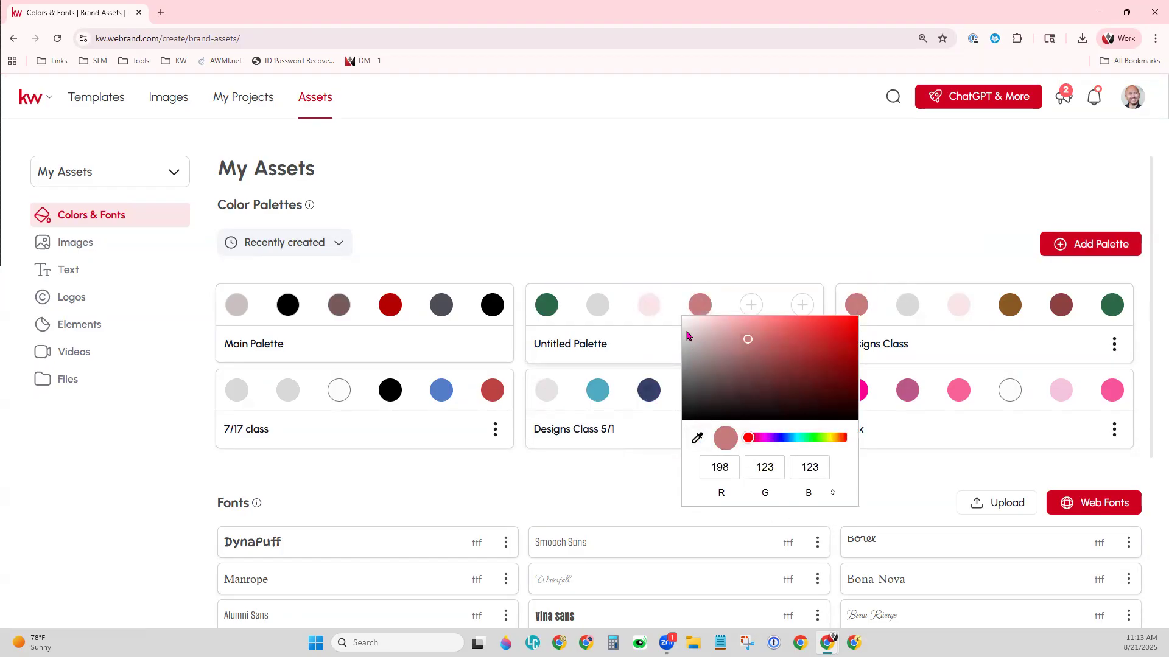
pyautogui.click(810, 522)
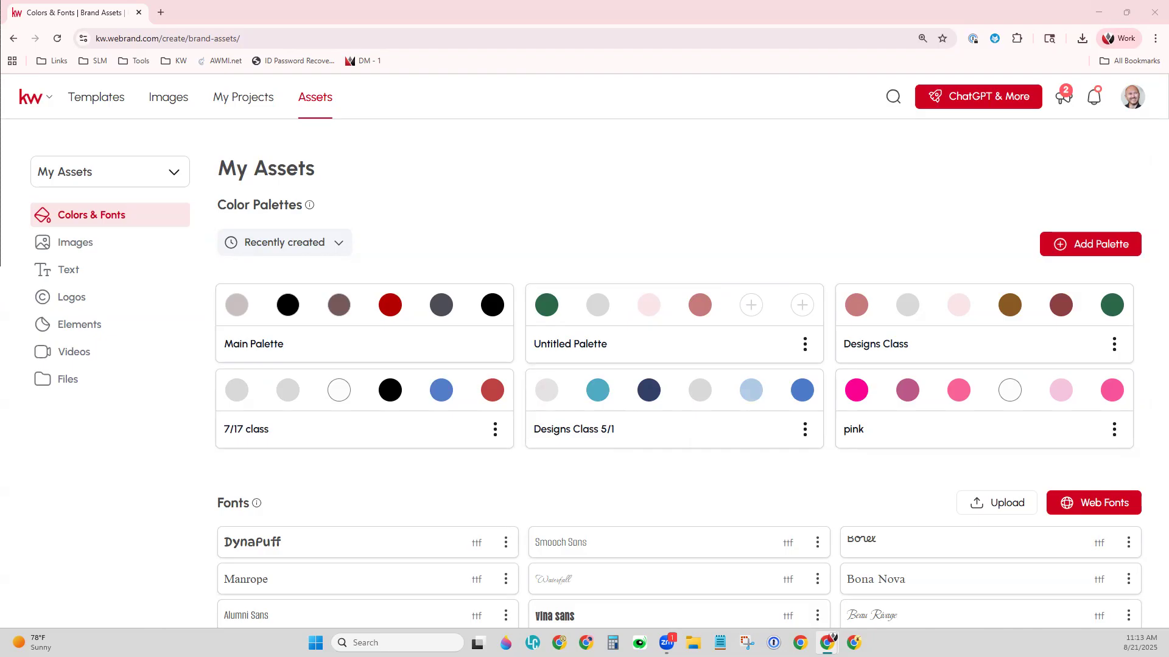
pyautogui.scroll(-3, 757, 436)
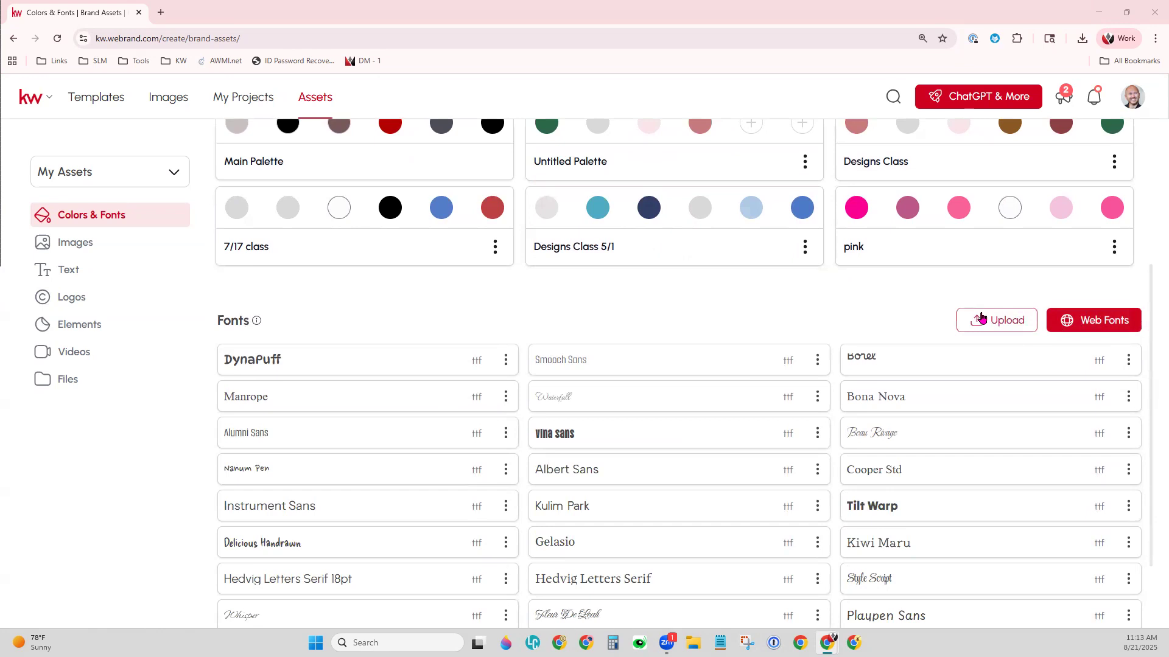
pyautogui.scroll(-2, 900, 531)
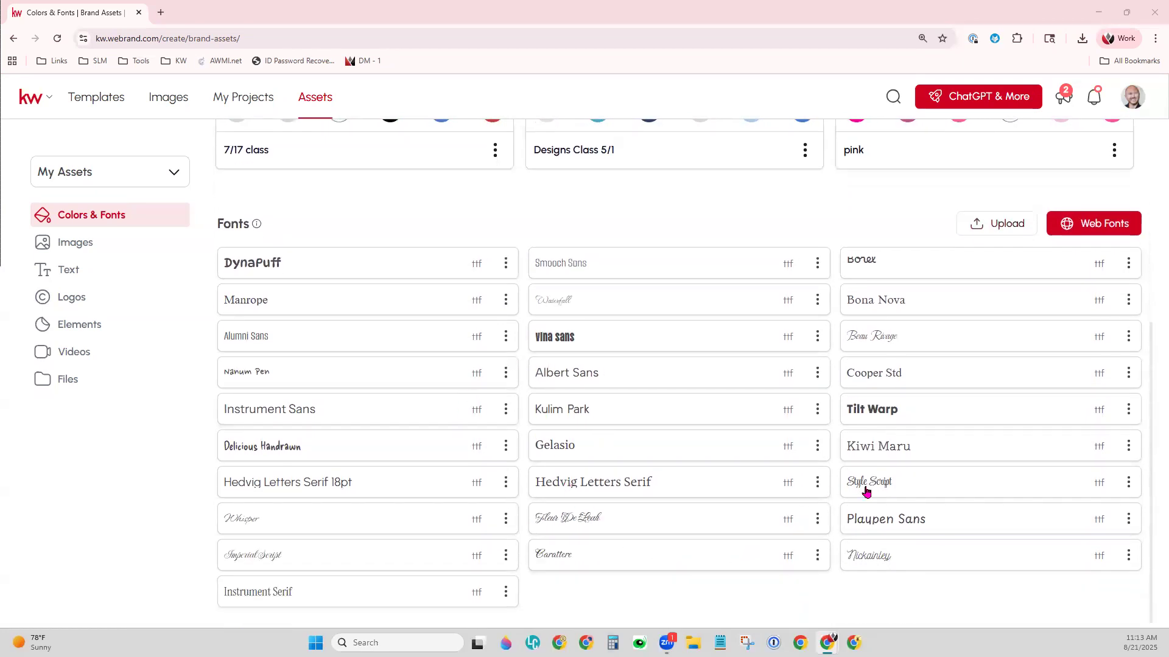
pyautogui.click(85, 256)
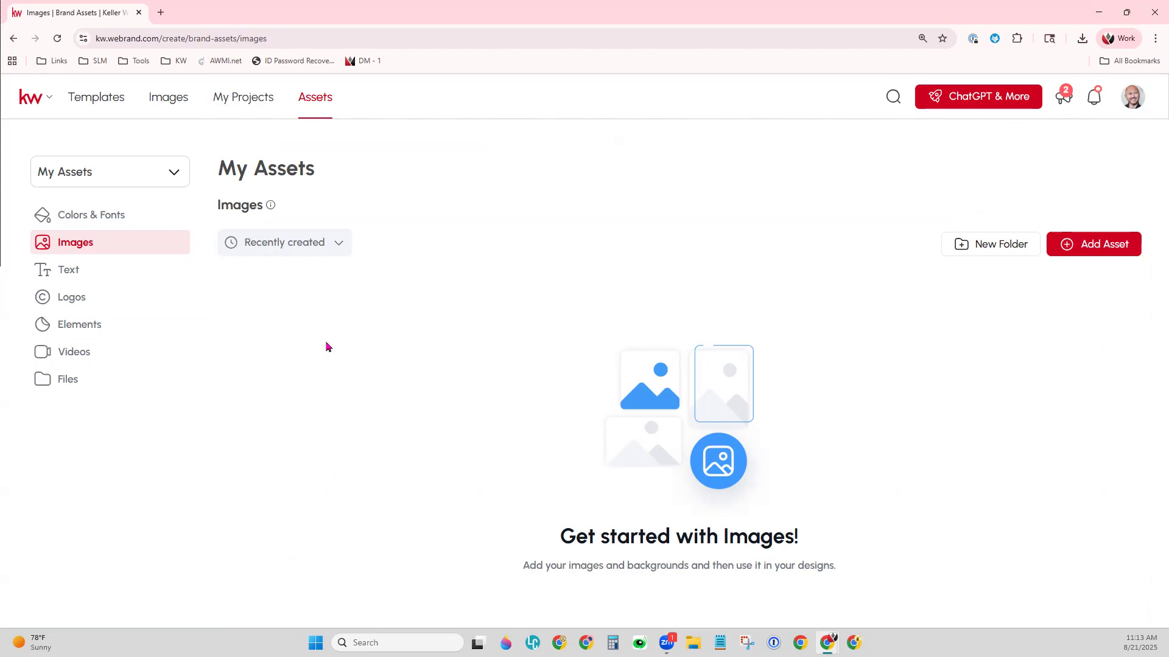
# - Browse your saved Text assets, then switch to saved Logos with Advantage, Jupiter and Winter Park folders
pyautogui.click(87, 274)
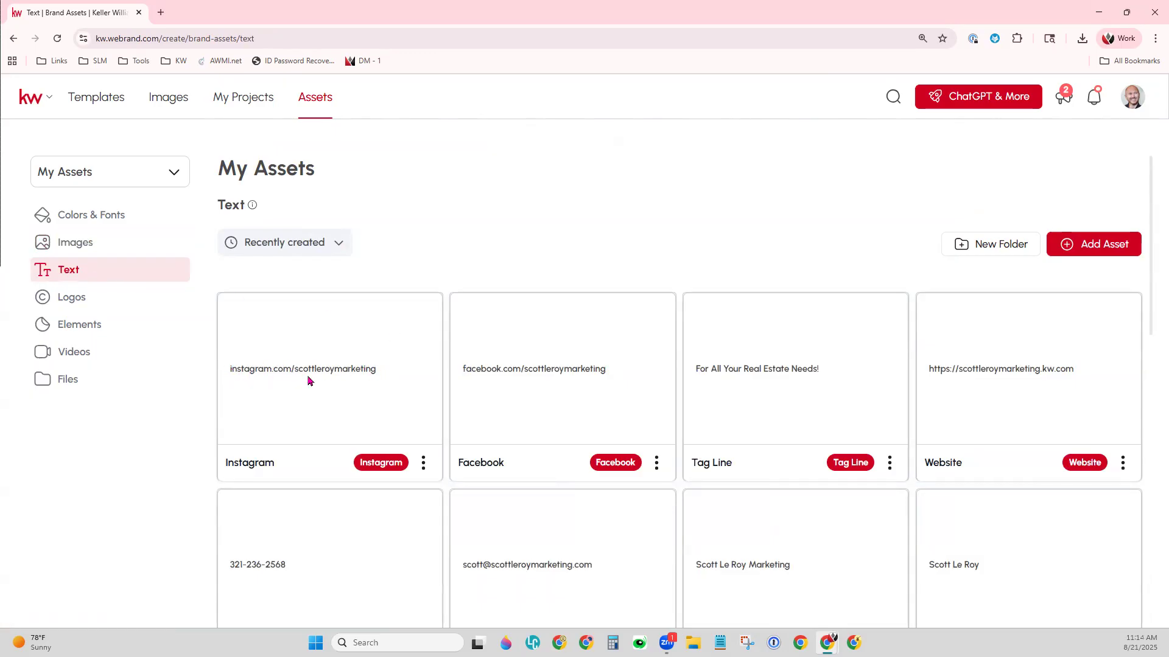
pyautogui.scroll(-3, 535, 456)
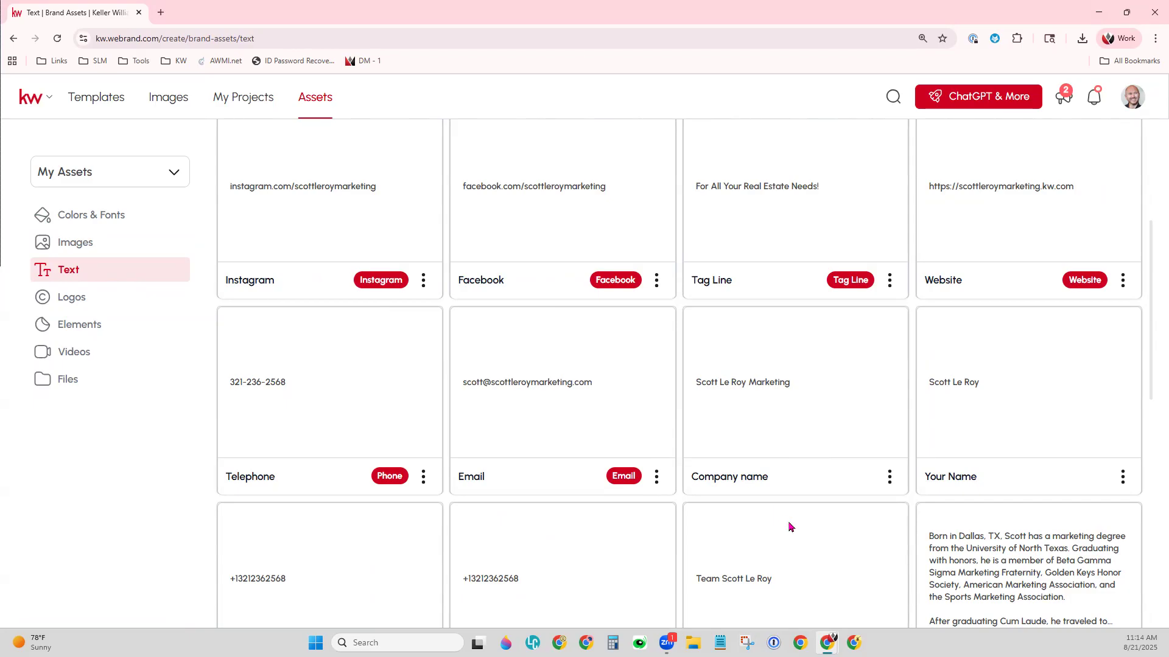
pyautogui.scroll(-2, 790, 527)
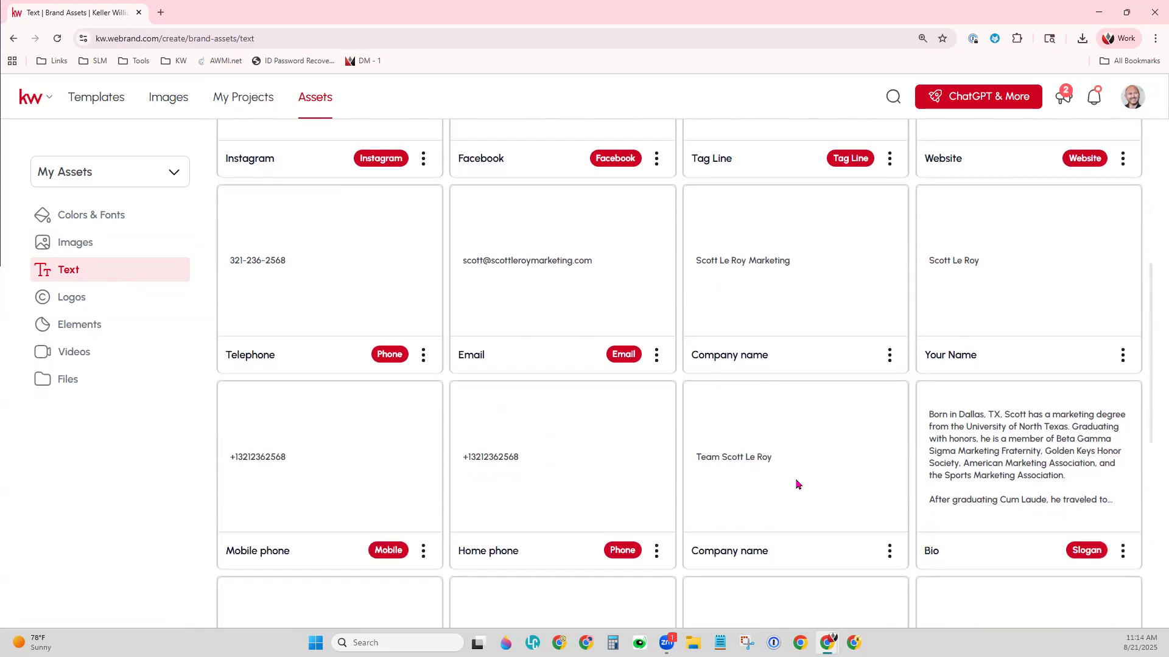
pyautogui.scroll(-3, 1035, 481)
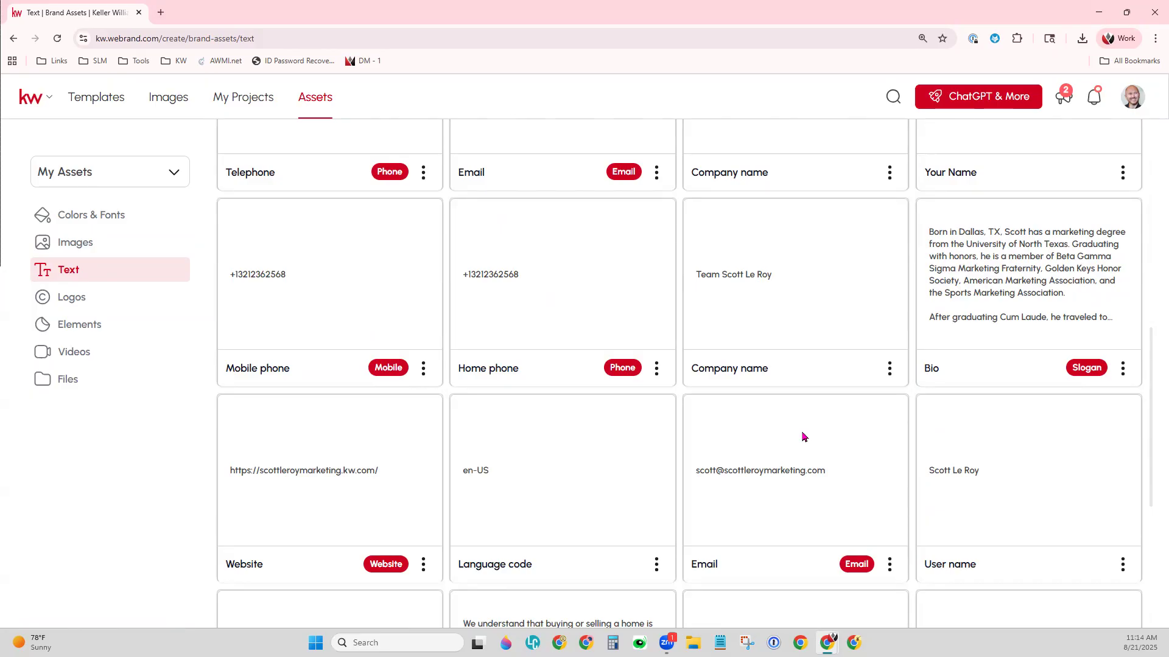
pyautogui.scroll(8, 803, 437)
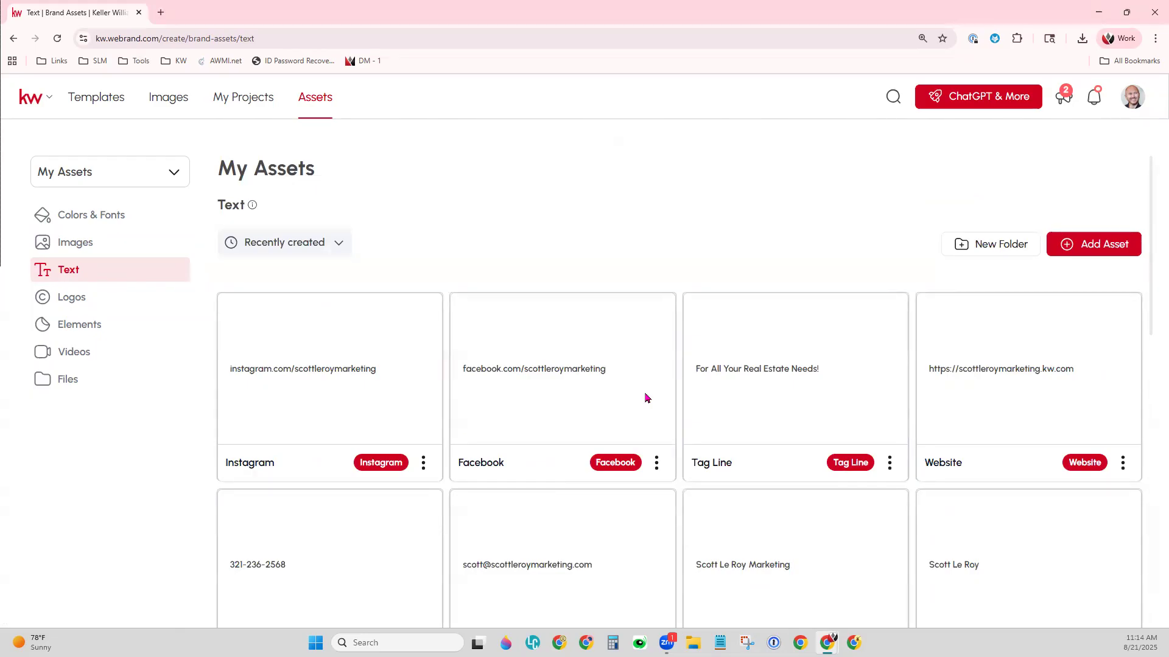
pyautogui.moveTo(646, 398); pyautogui.dragTo(529, 413)
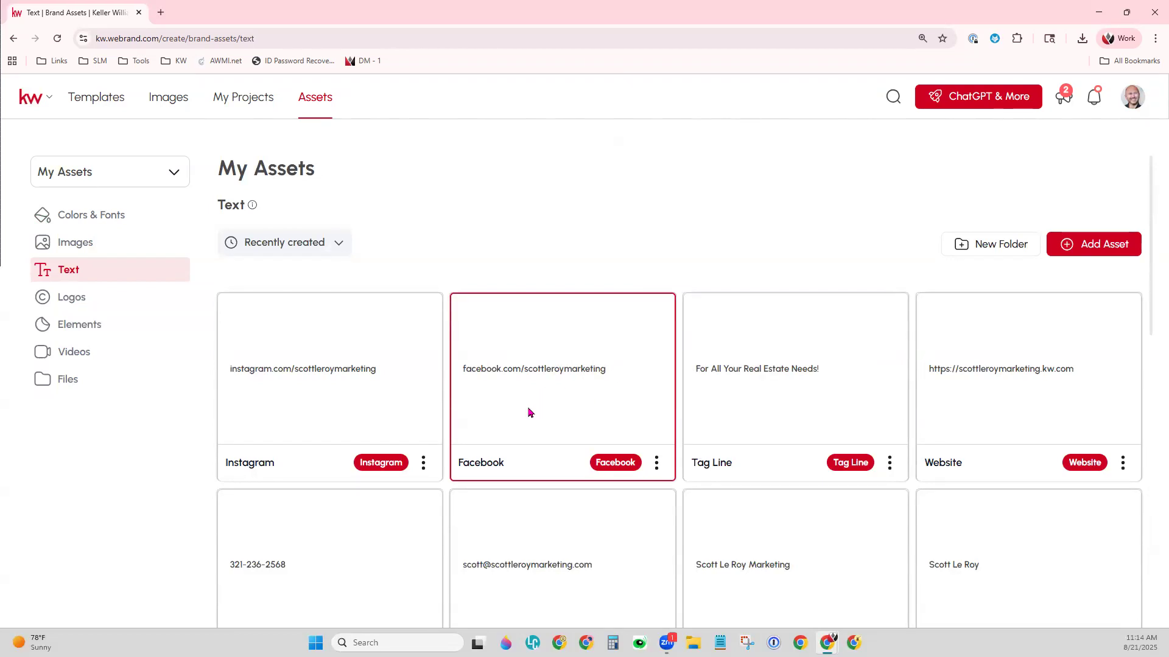
pyautogui.click(121, 300)
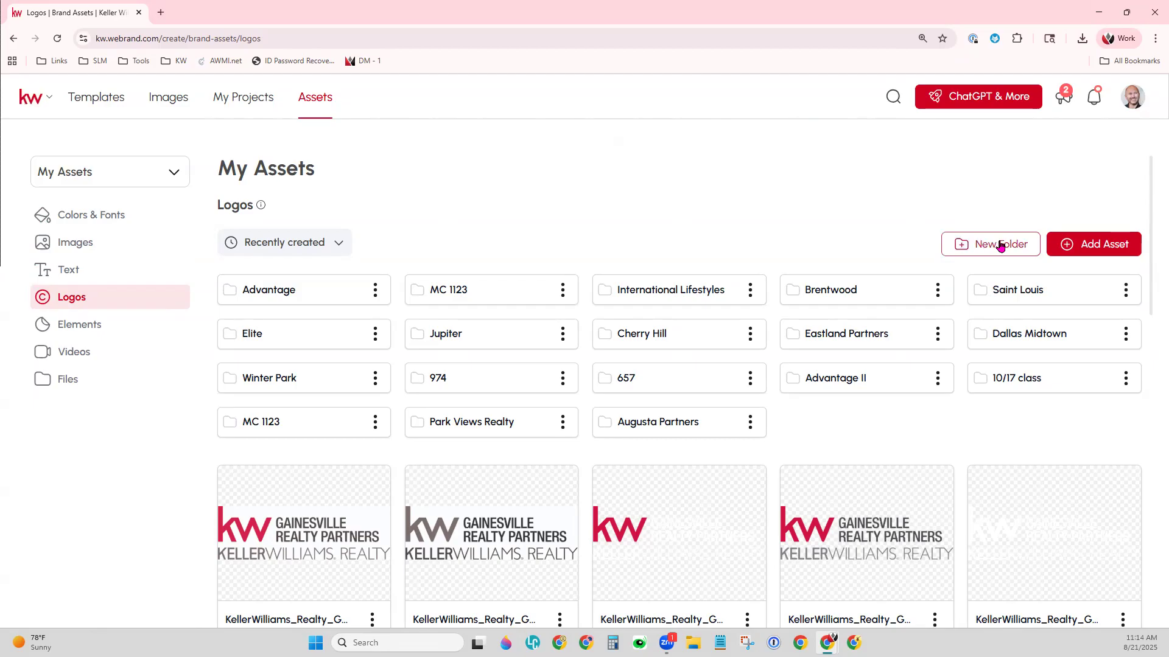
# - Scroll through the 18 logo folders and the SLM logo files, then back to the top
pyautogui.scroll(-2, 1058, 487)
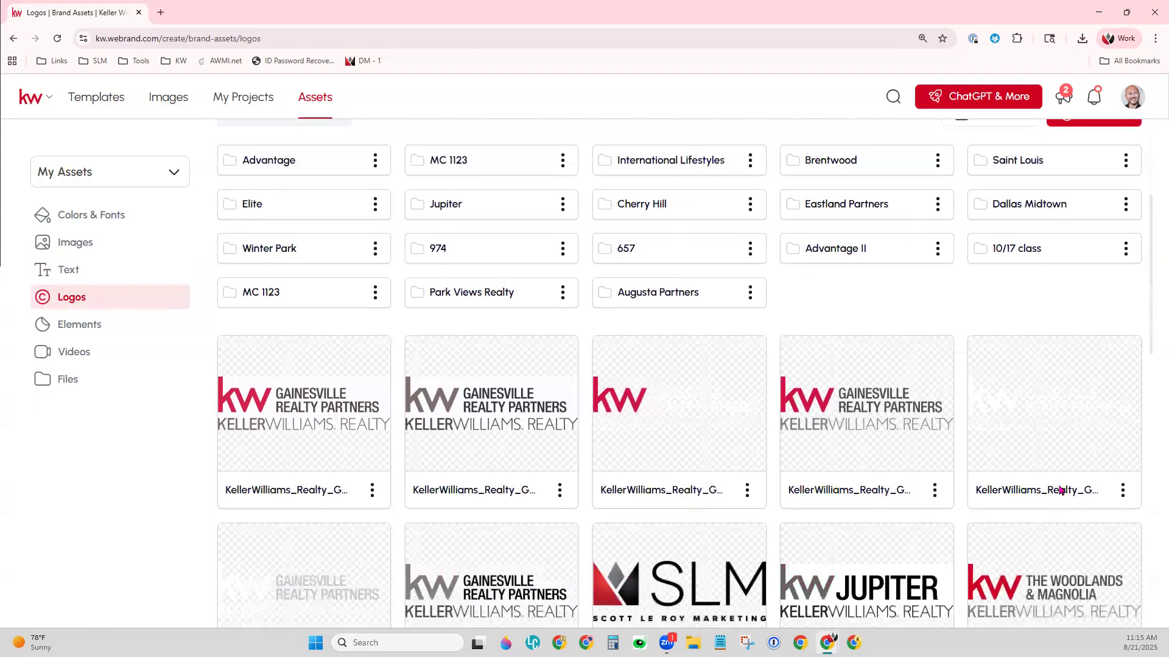
pyautogui.scroll(-2, 1060, 490)
pyautogui.scroll(4, 1060, 490)
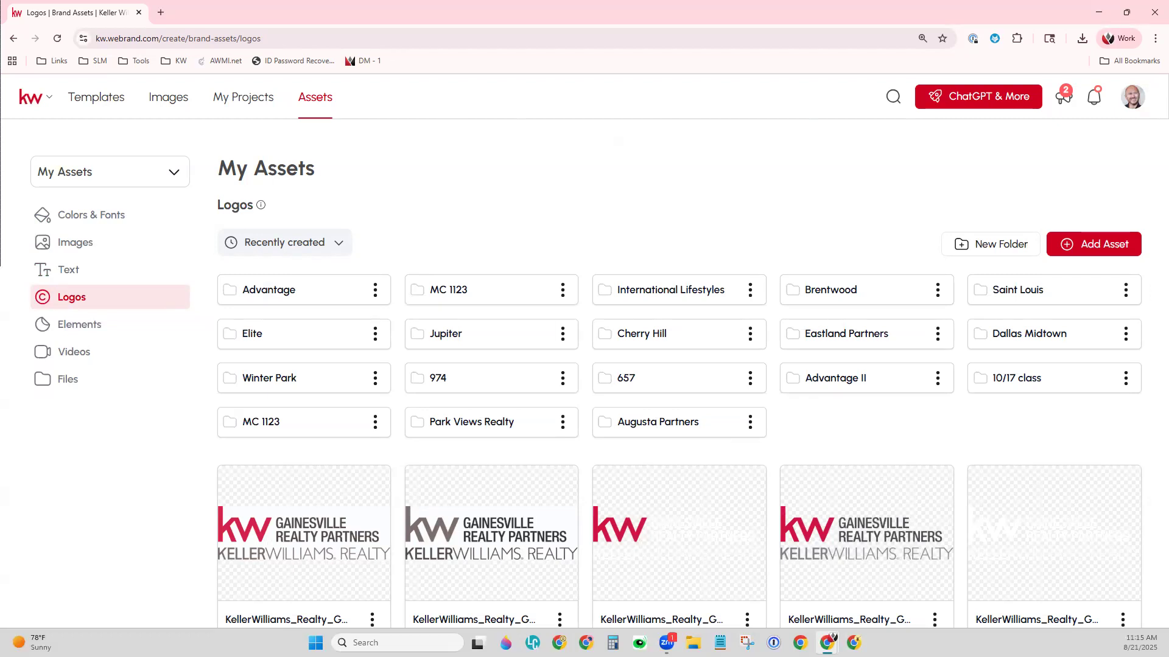
# - Load agent.kw.com Command in a new tab at 110% zoom and go to Connect Learning
pyautogui.doubleClick(161, 13)
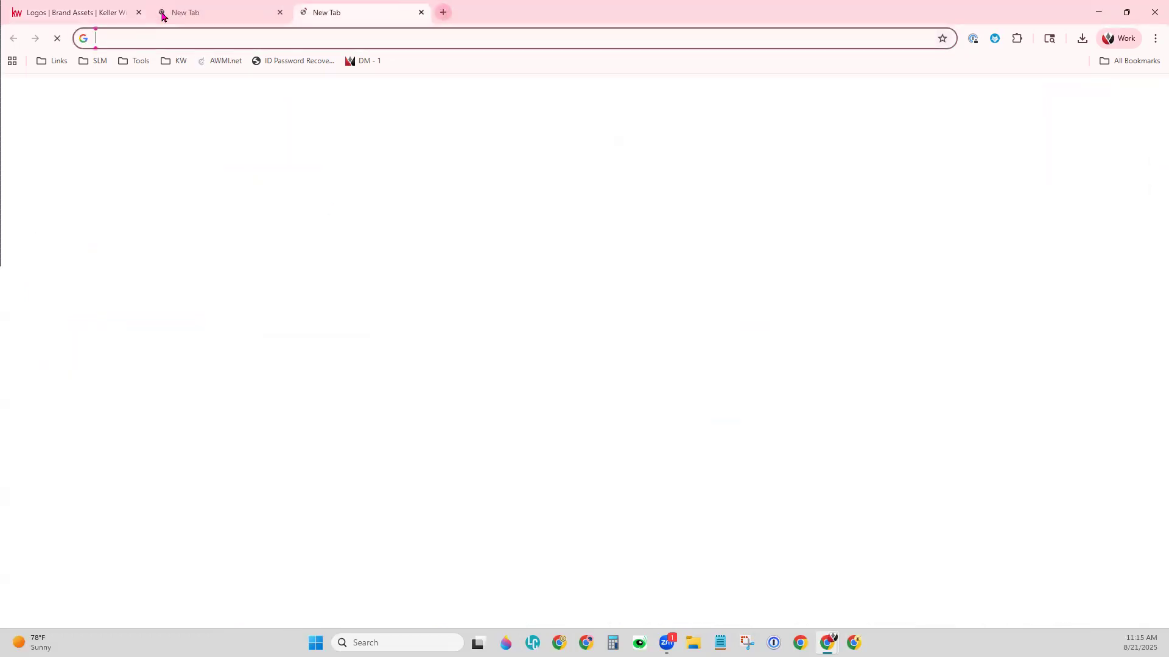
pyautogui.write('agent.k')
pyautogui.press('Return')
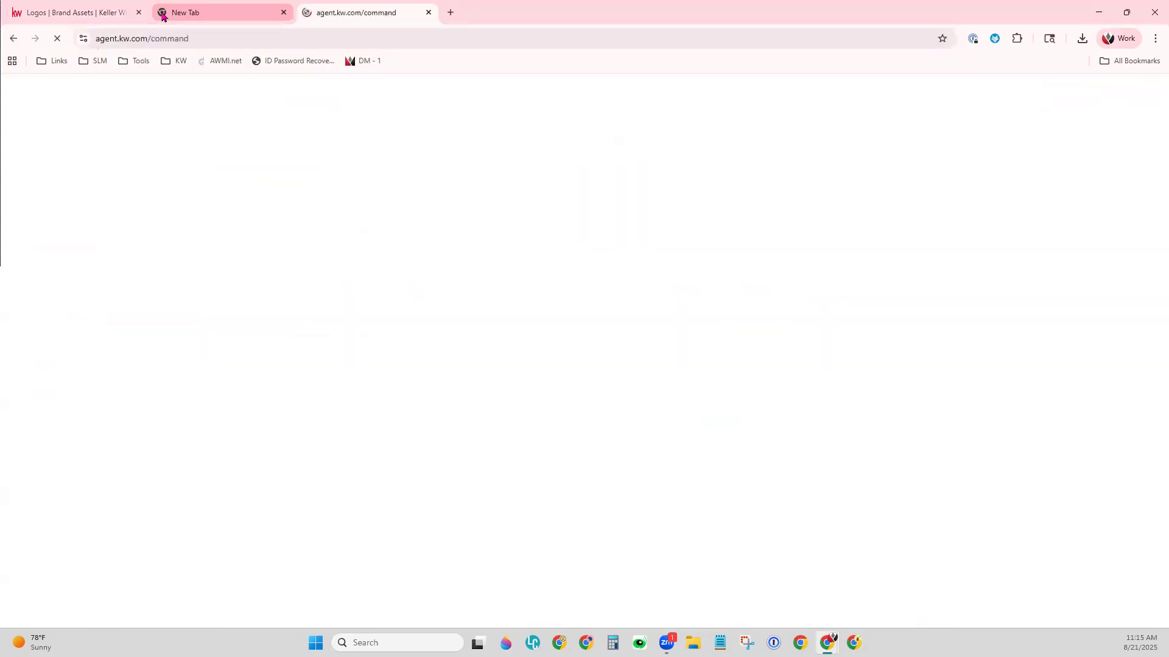
pyautogui.click(284, 12)
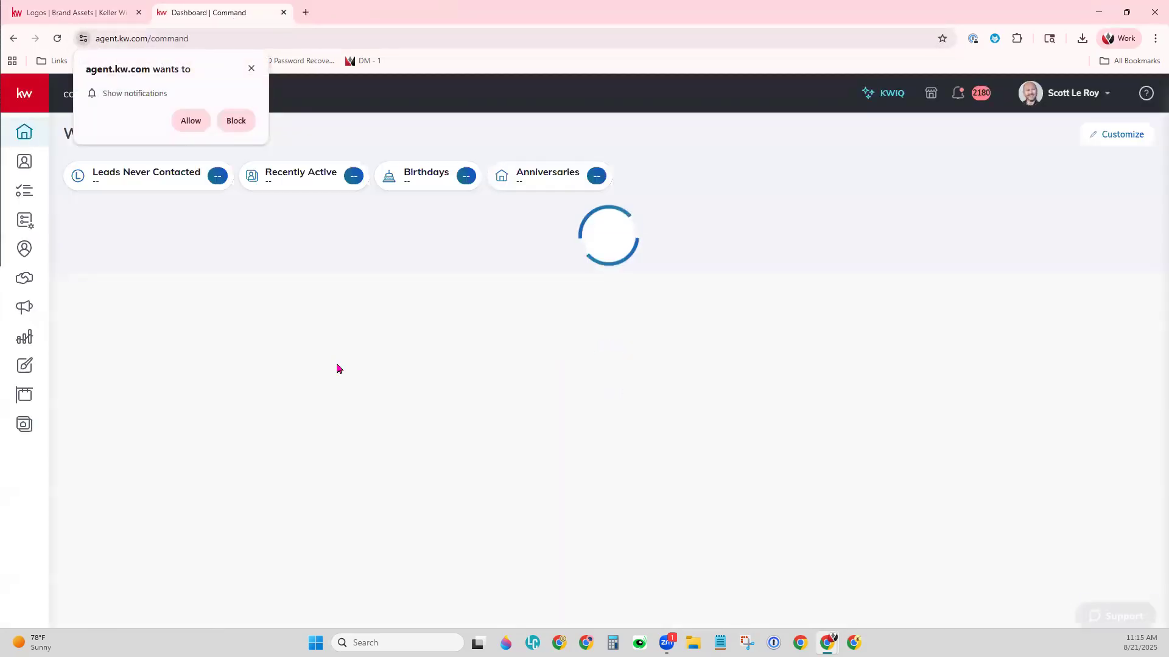
pyautogui.click(250, 68)
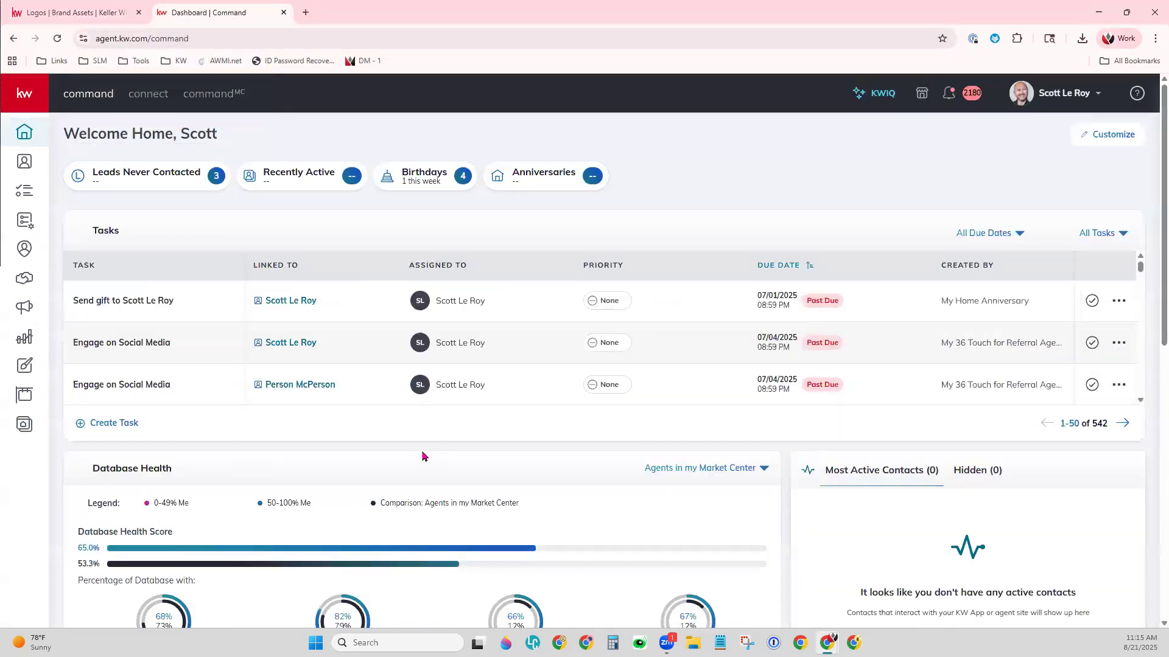
pyautogui.hotkey('ctrl', '+')
pyautogui.hotkey('ctrl', '+')
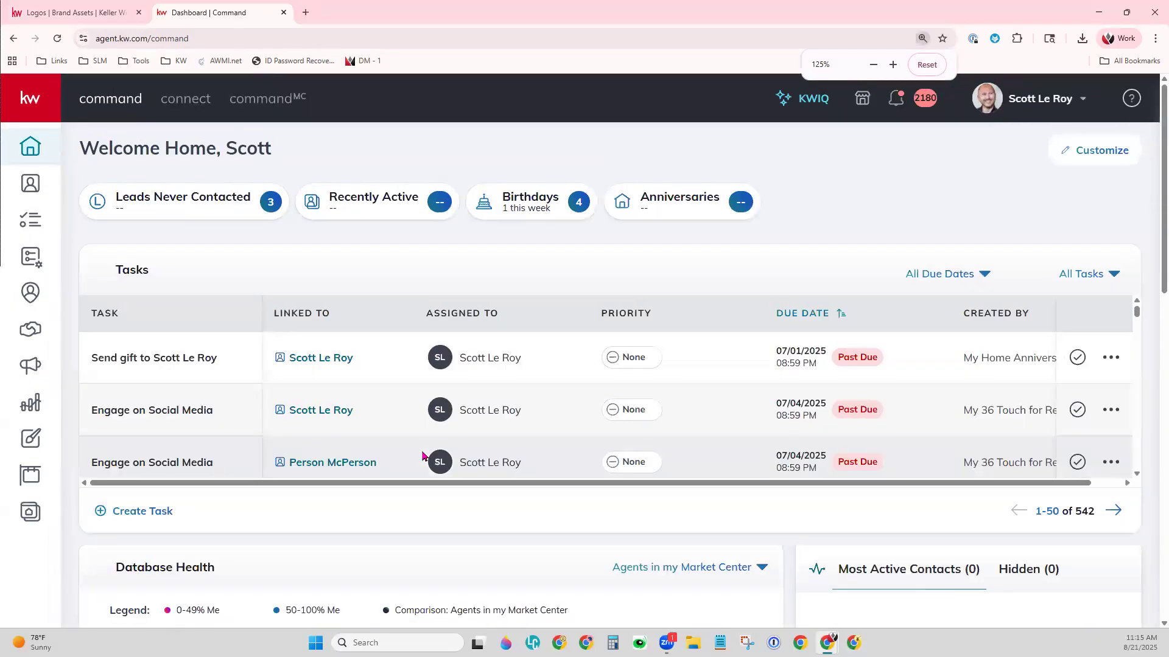
pyautogui.click(201, 108)
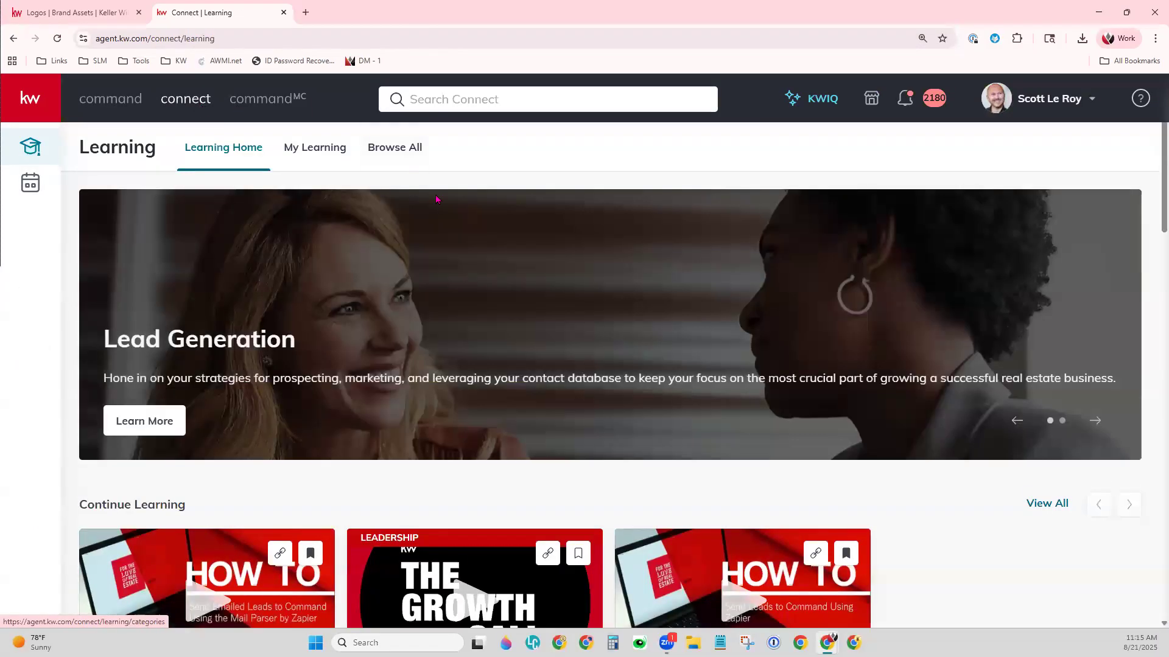
# - Search the catalog for 'new associates' and open New Associate Essentials' Logos and Branding resource
pyautogui.click(392, 153)
pyautogui.click(236, 199)
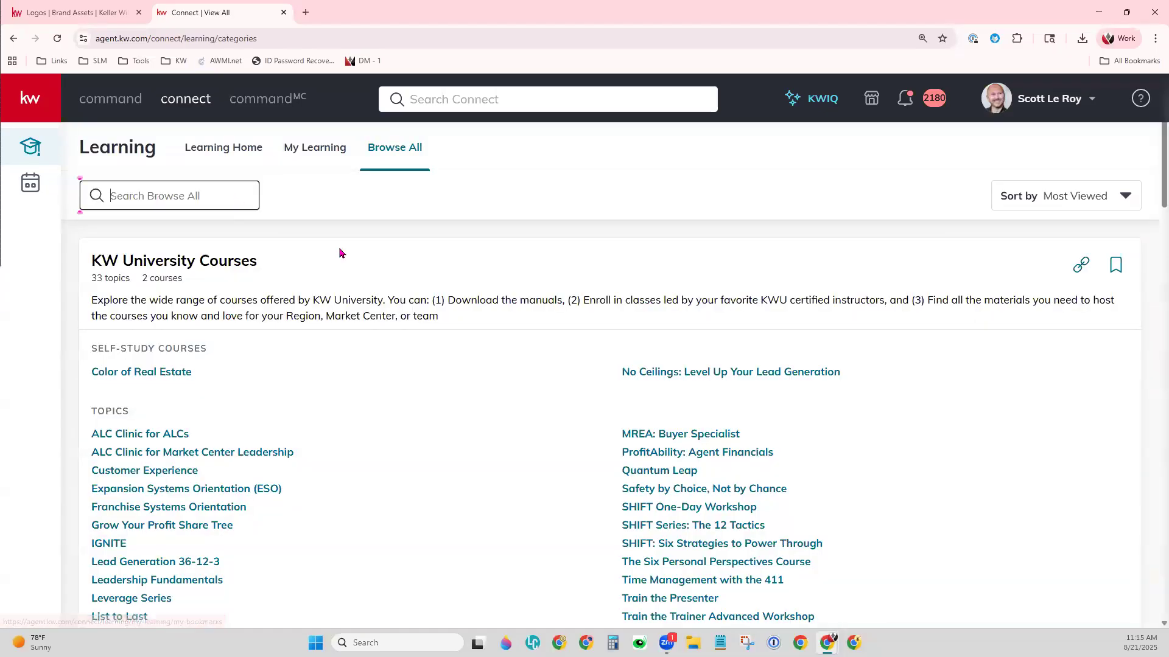
pyautogui.write('new associates')
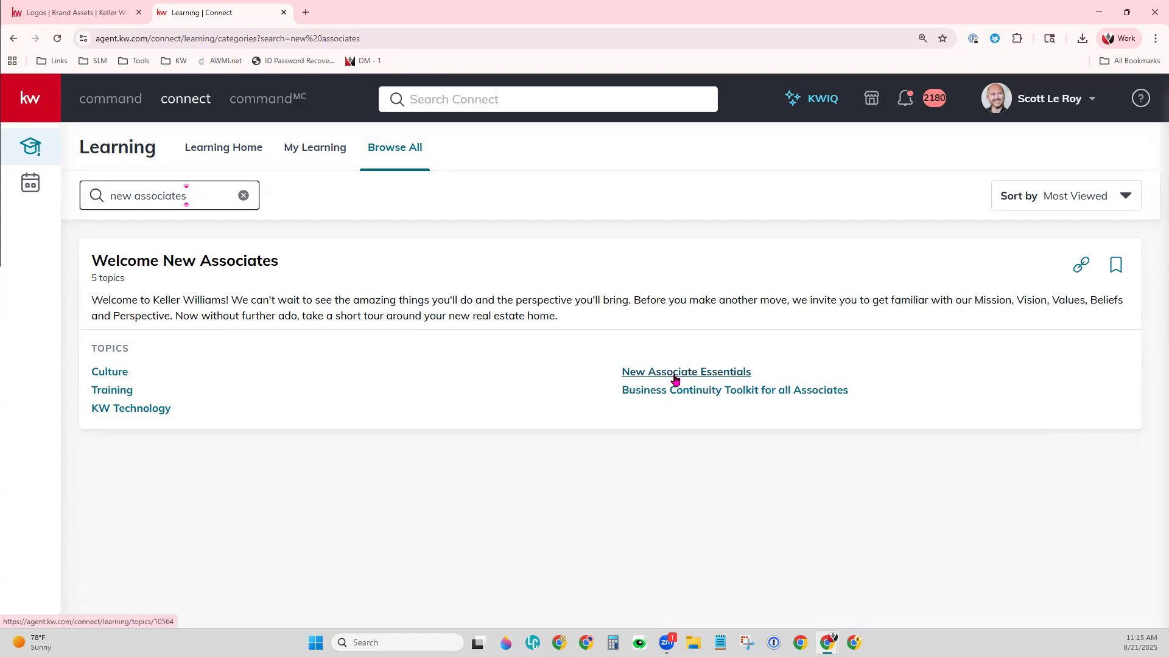
pyautogui.click(691, 380)
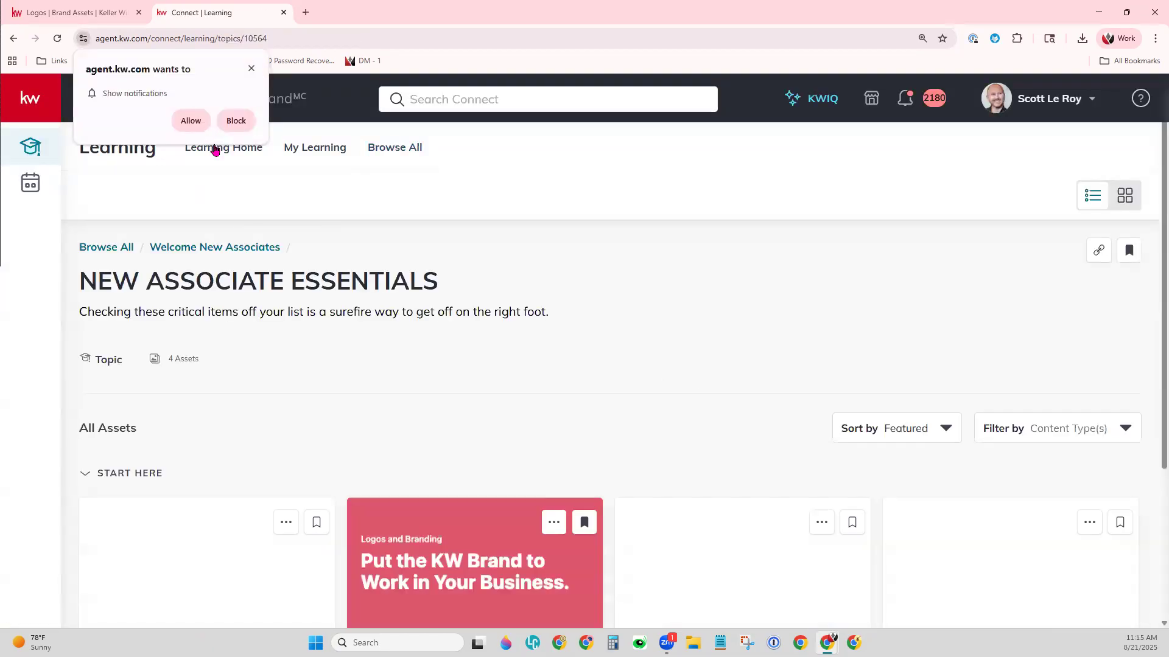
pyautogui.click(239, 121)
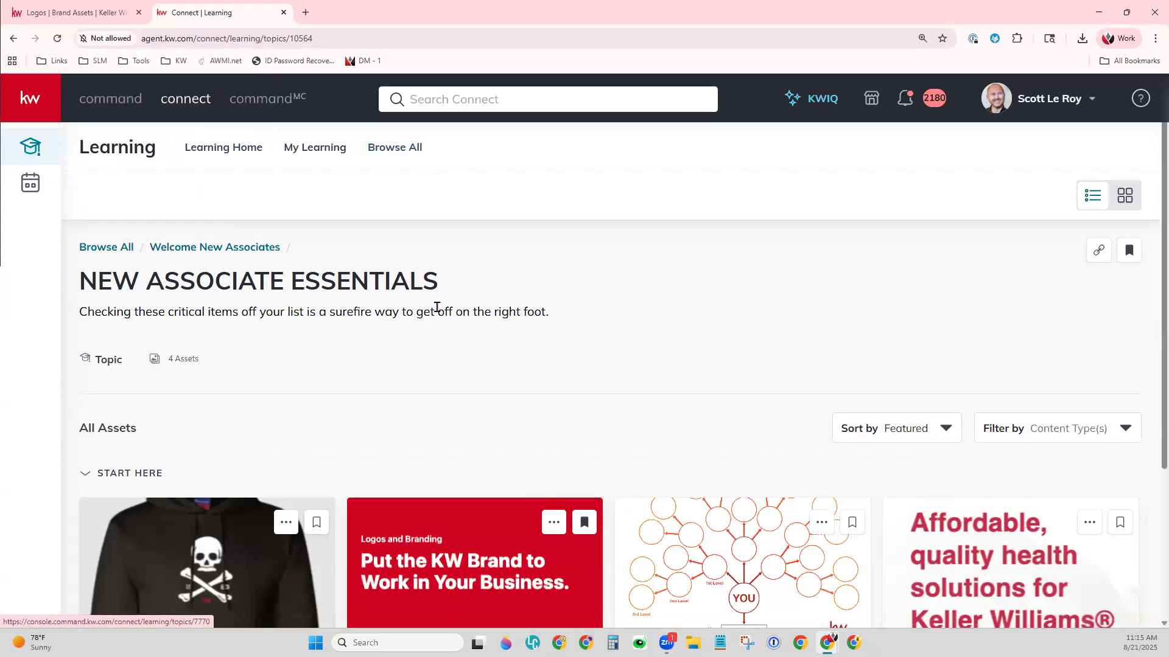
pyautogui.scroll(-3, 583, 403)
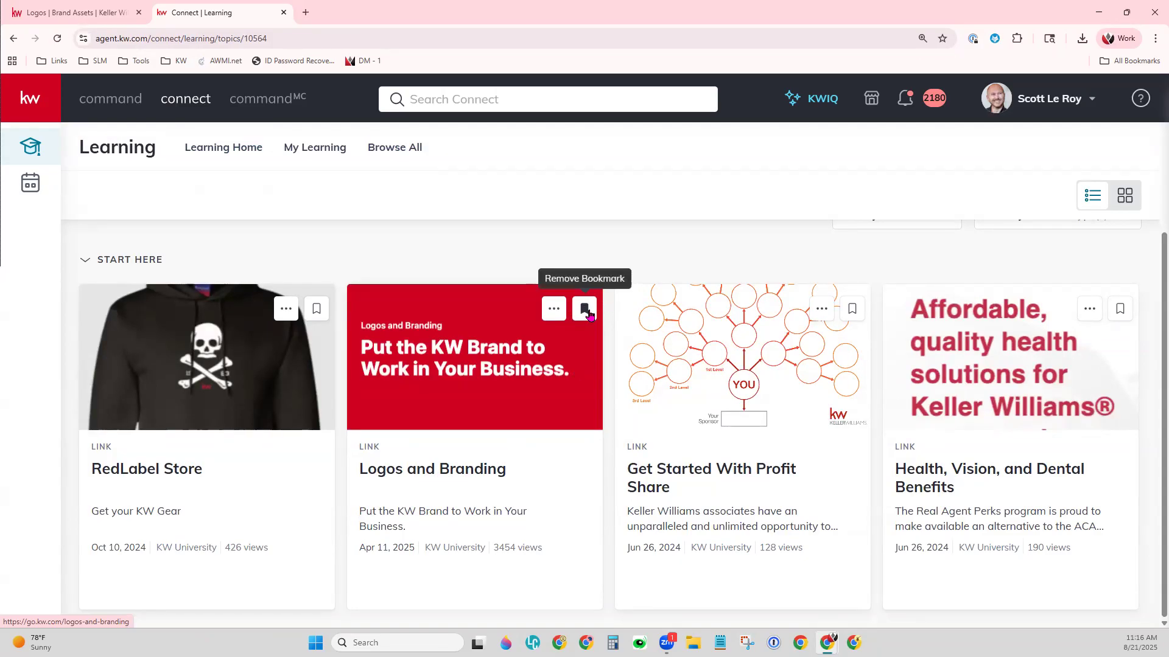
pyautogui.click(445, 469)
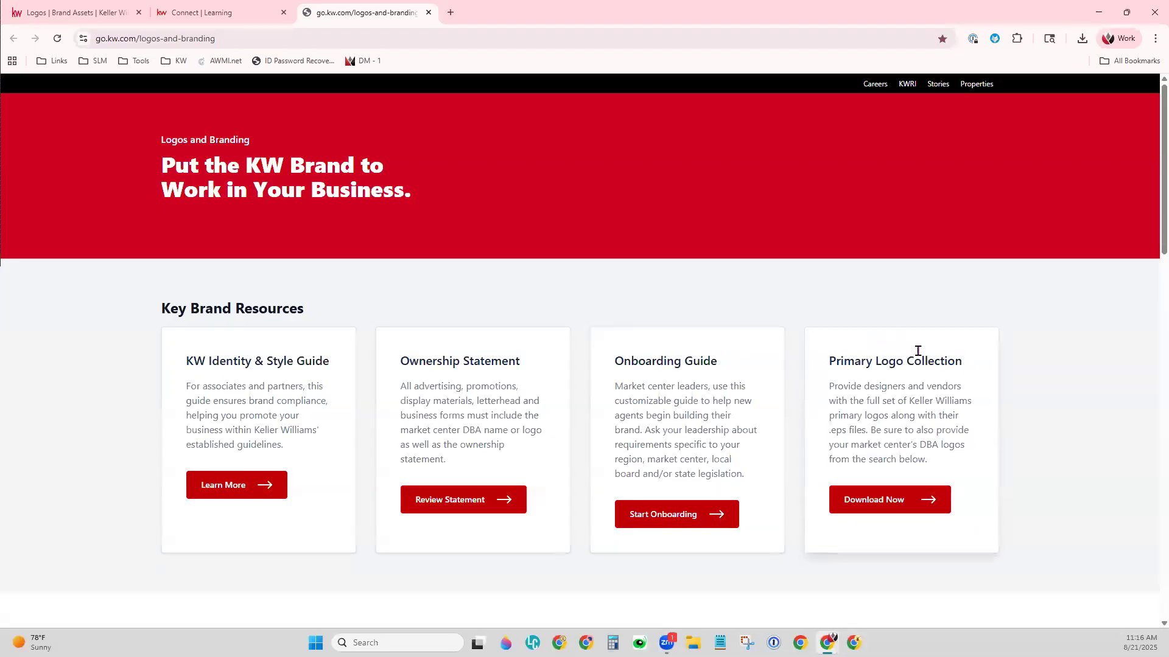
# - Scroll to Market Center Logos and open the KW Market Center DBA Logos spreadsheet
pyautogui.scroll(-2, 938, 390)
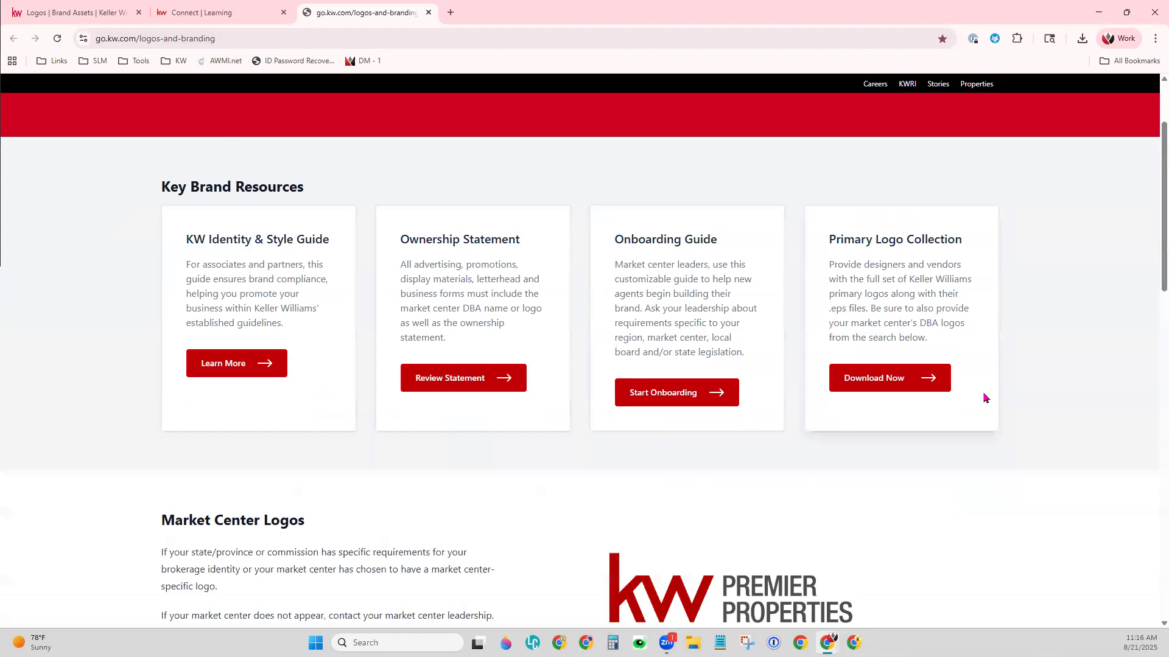
pyautogui.scroll(-4, 985, 397)
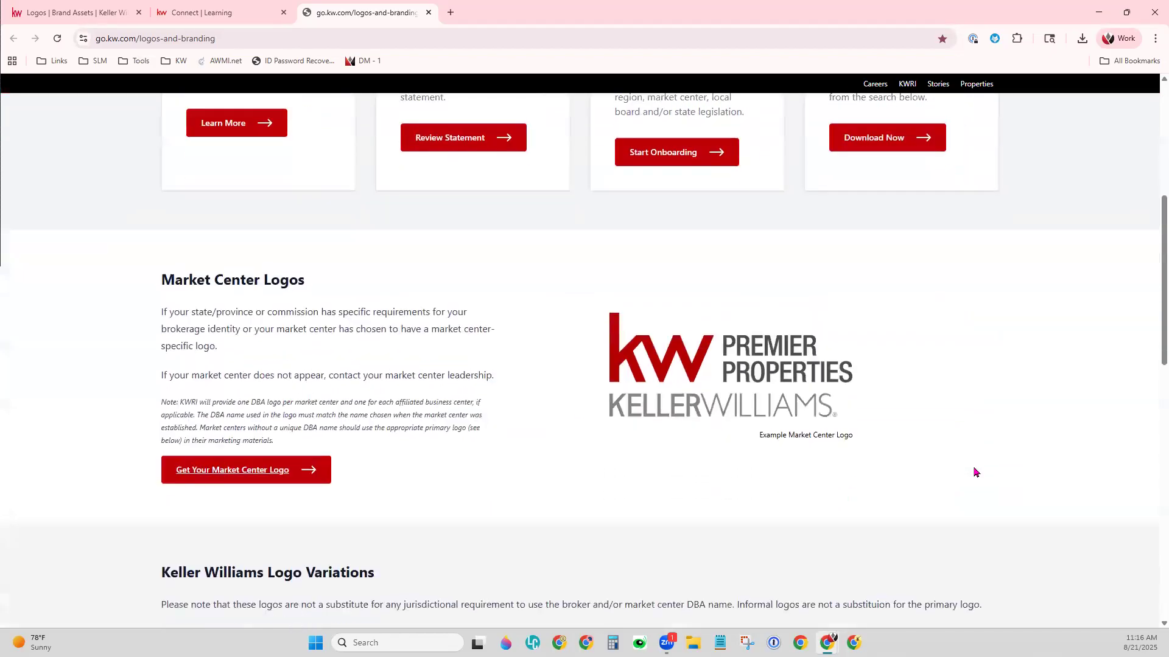
pyautogui.moveTo(196, 274); pyautogui.dragTo(313, 286)
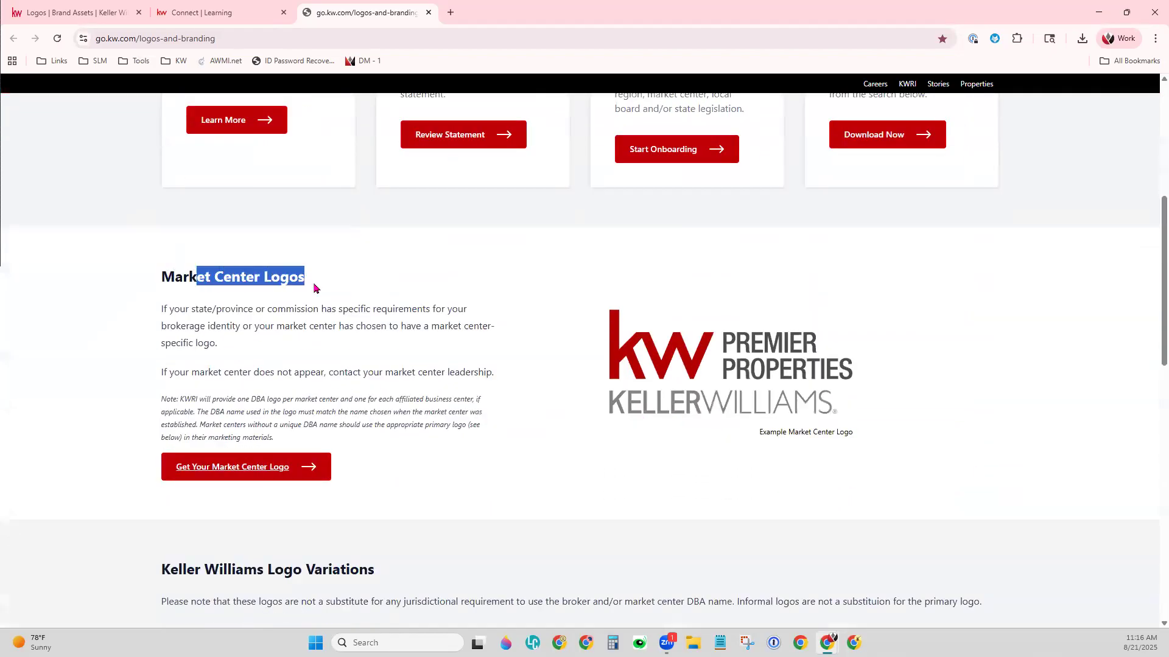
pyautogui.click(475, 488)
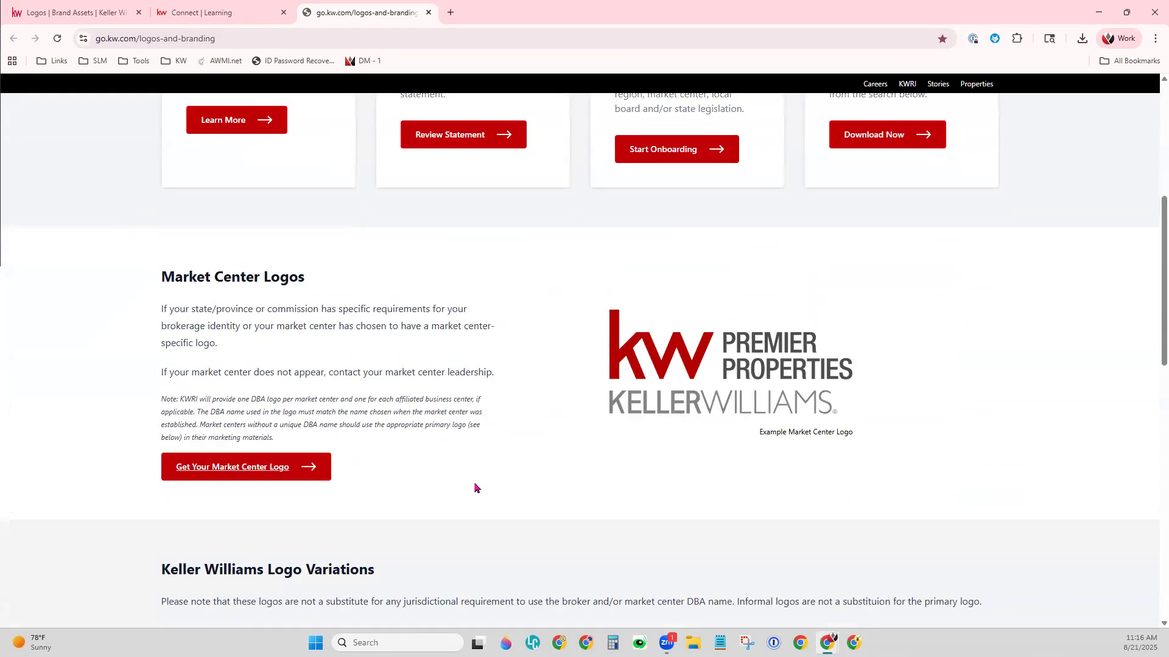
pyautogui.click(240, 479)
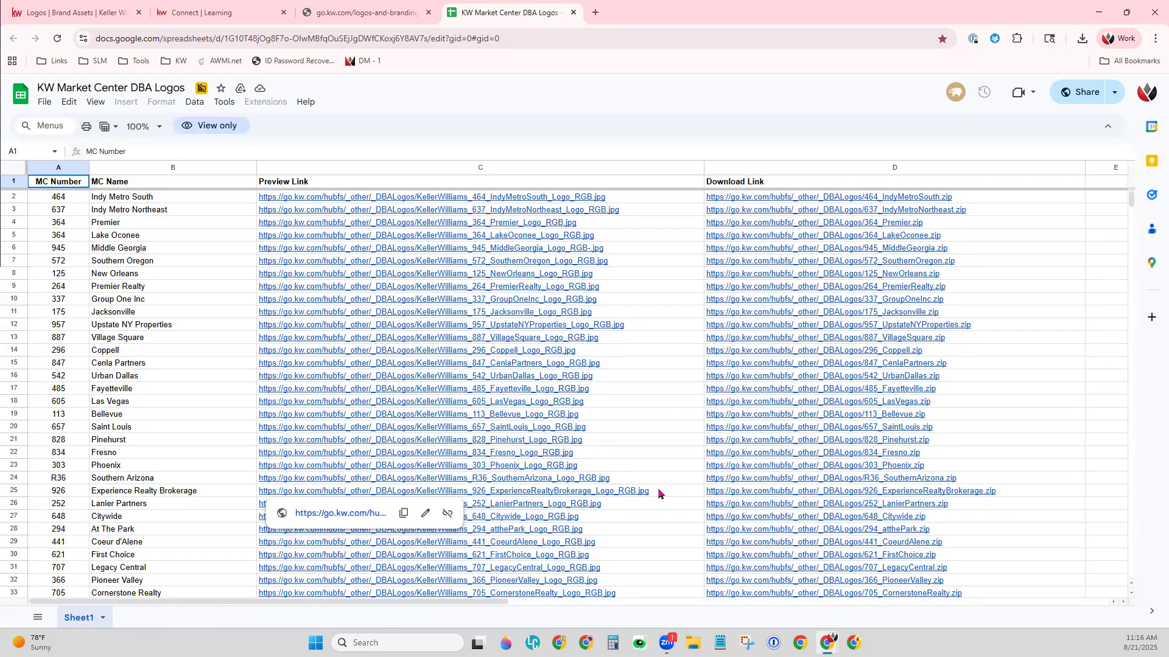
# - Find entry 173, preview the Augusta Partners logo, and download 173_AugustaPartners.zip
pyautogui.hotkey('ctrl', 'f')
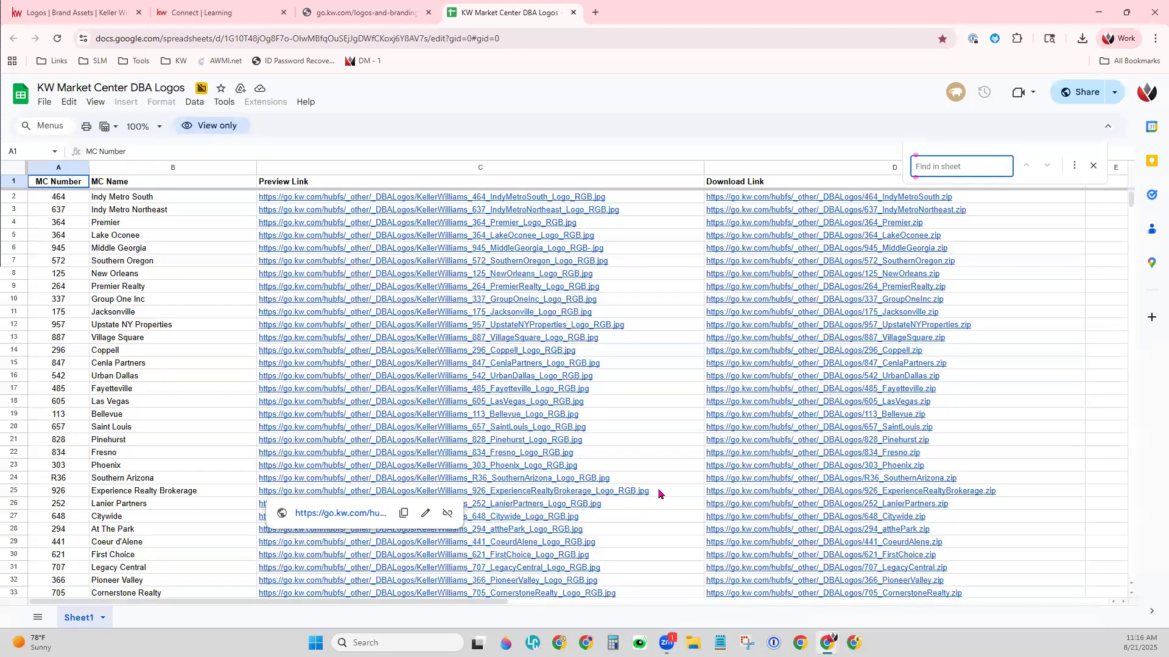
pyautogui.write('173')
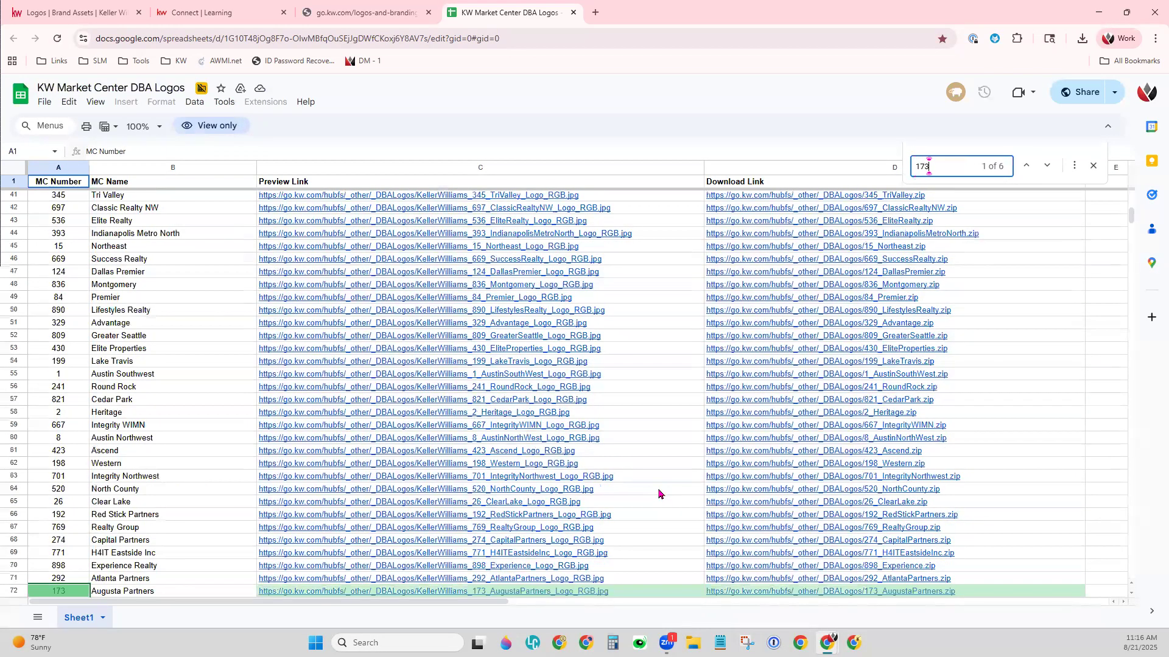
pyautogui.scroll(-6, 658, 493)
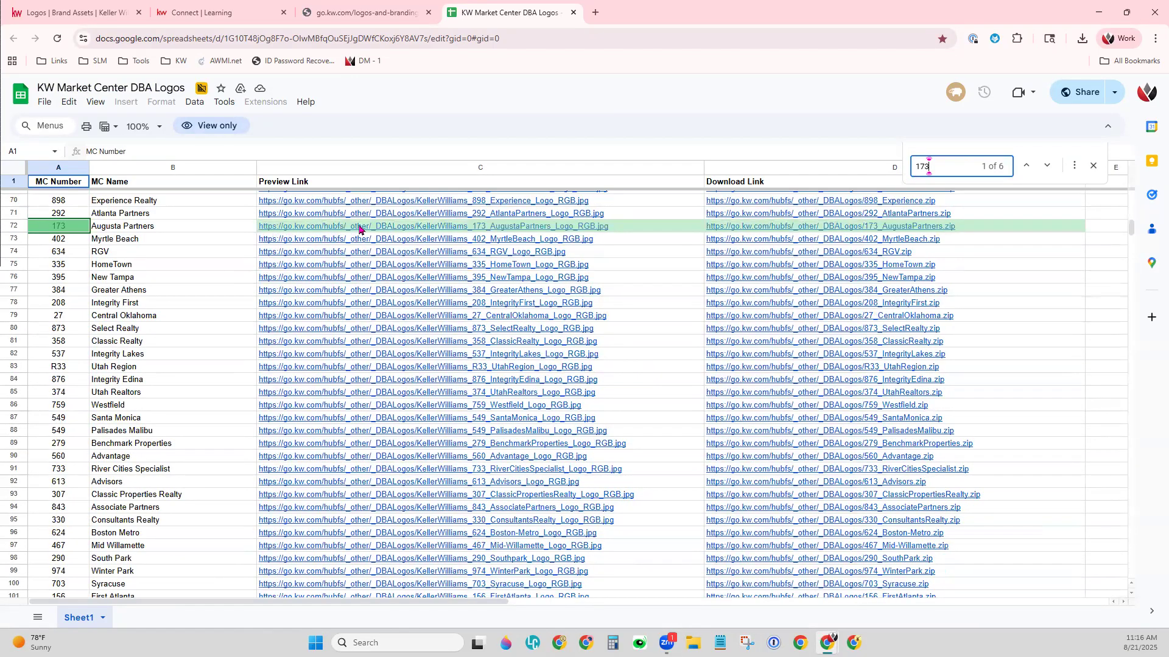
pyautogui.click(424, 229)
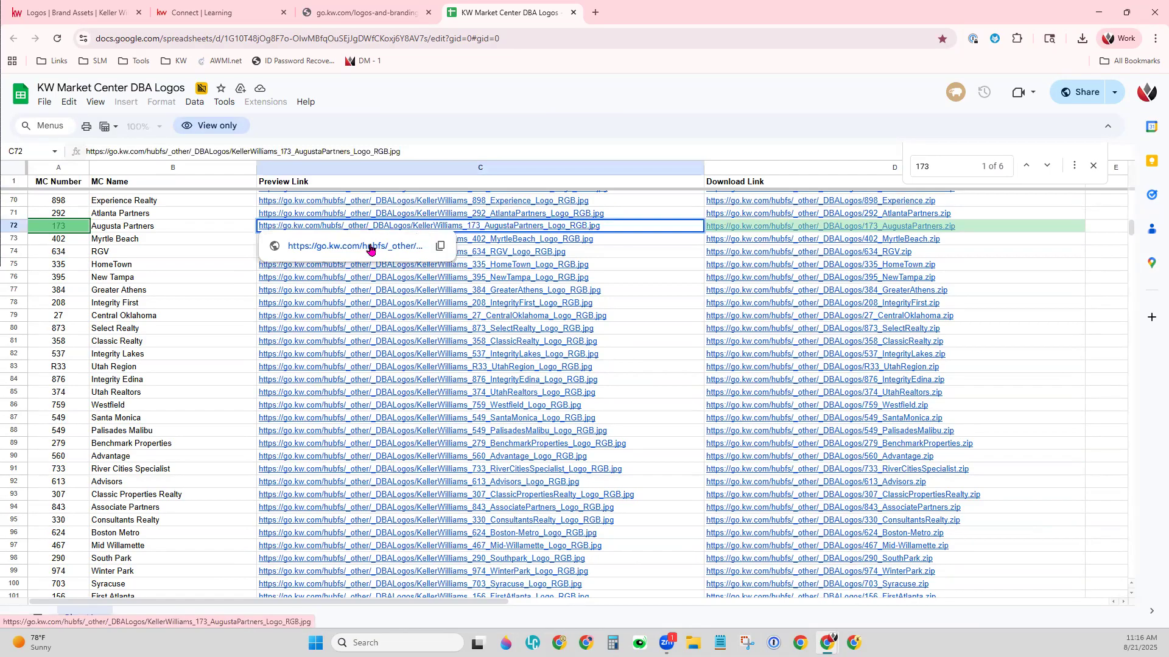
pyautogui.click(370, 247)
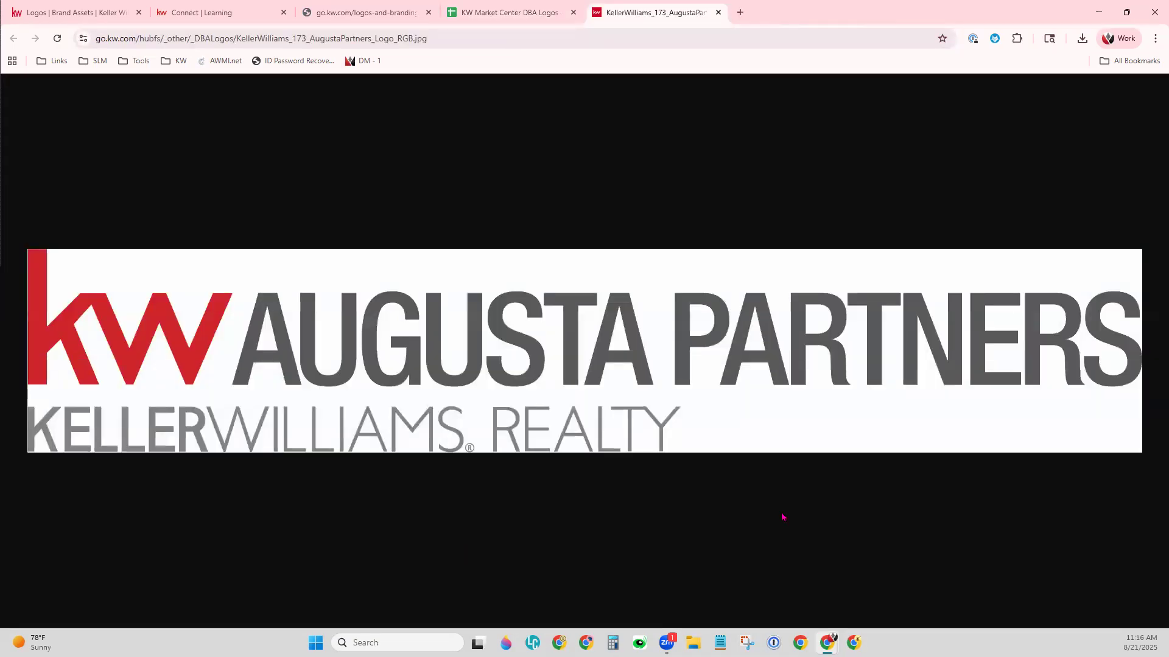
pyautogui.click(532, 13)
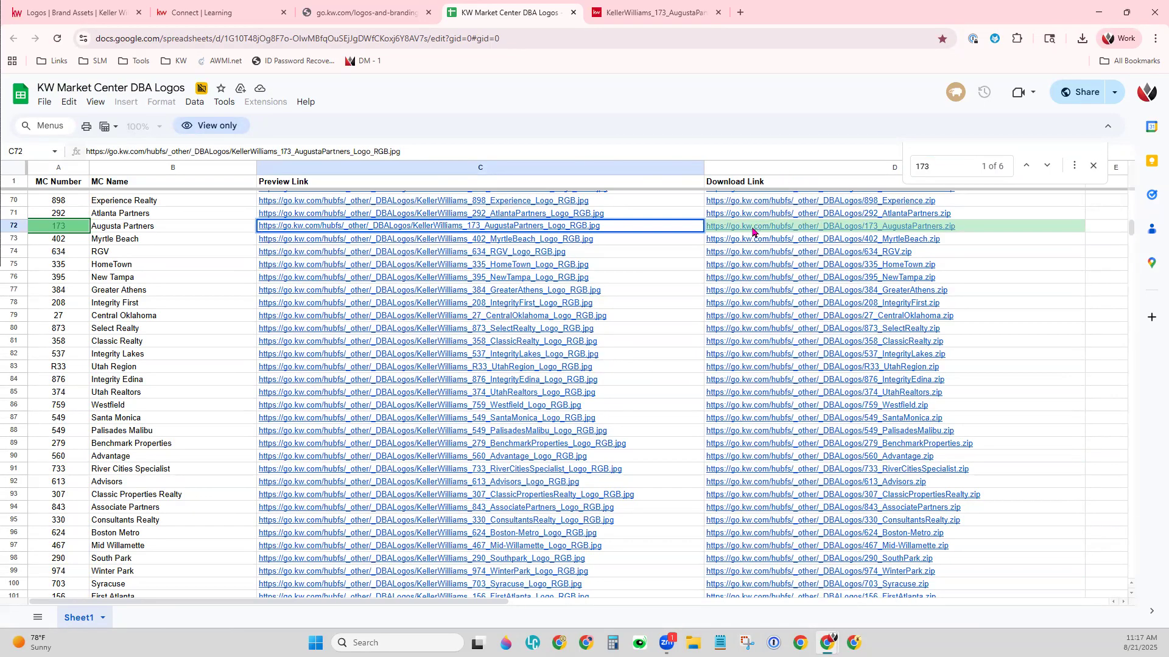
pyautogui.moveTo(753, 230)
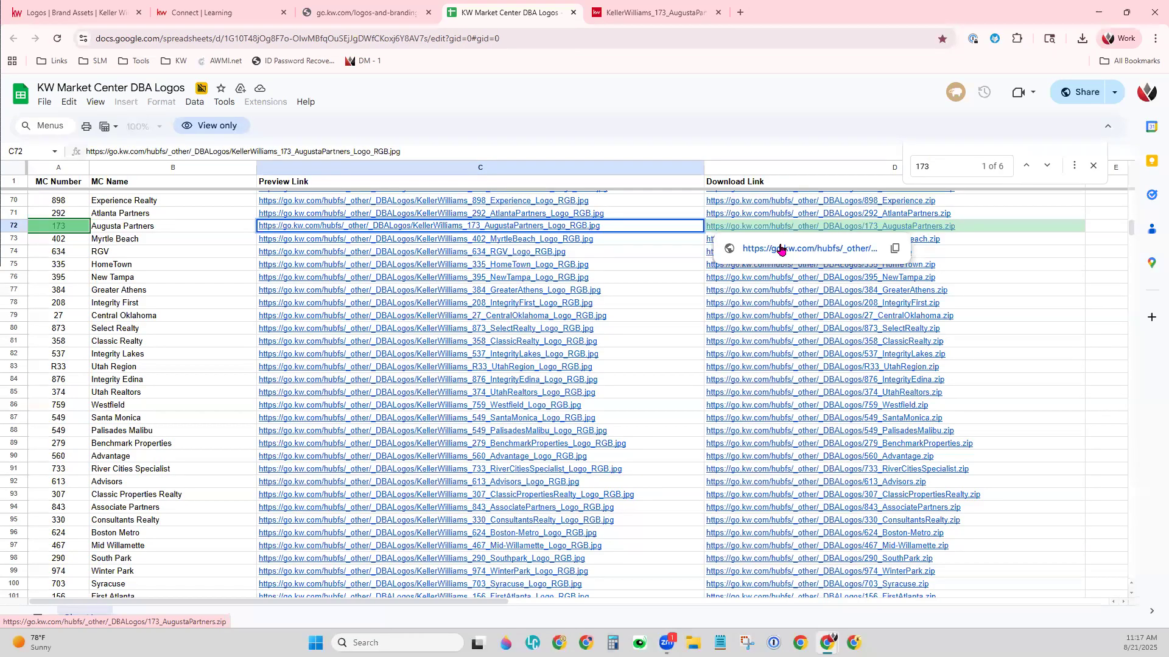
pyautogui.click(781, 248)
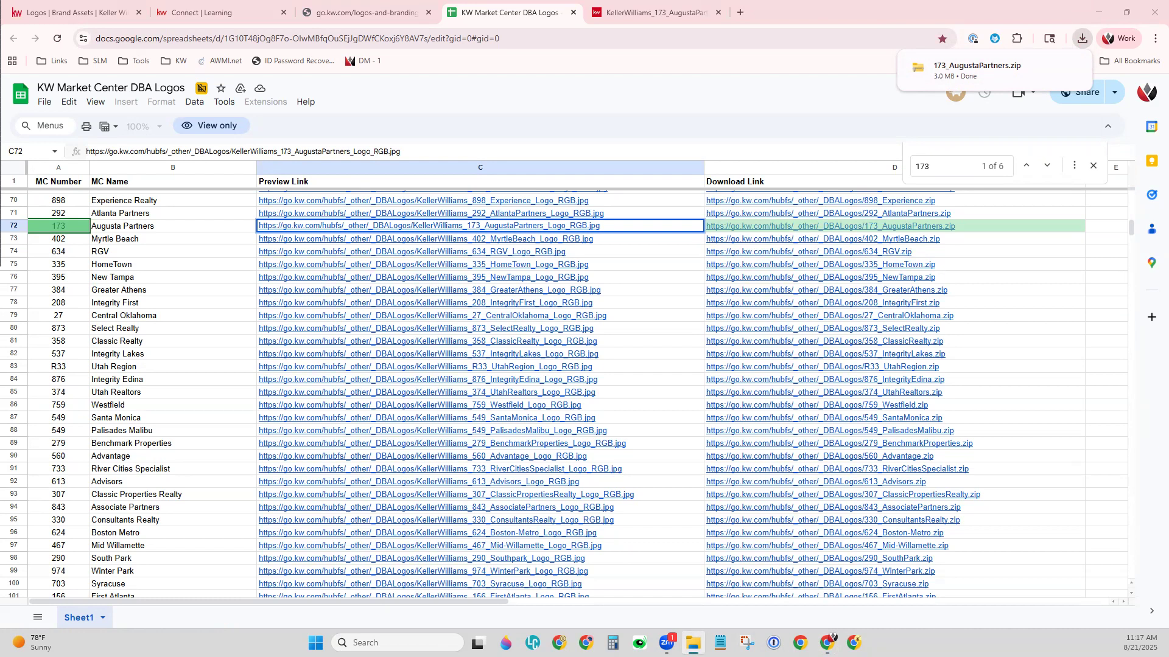
# - Extract all files from the downloaded 173_AugustaPartners logo zip
pyautogui.click(917, 67)
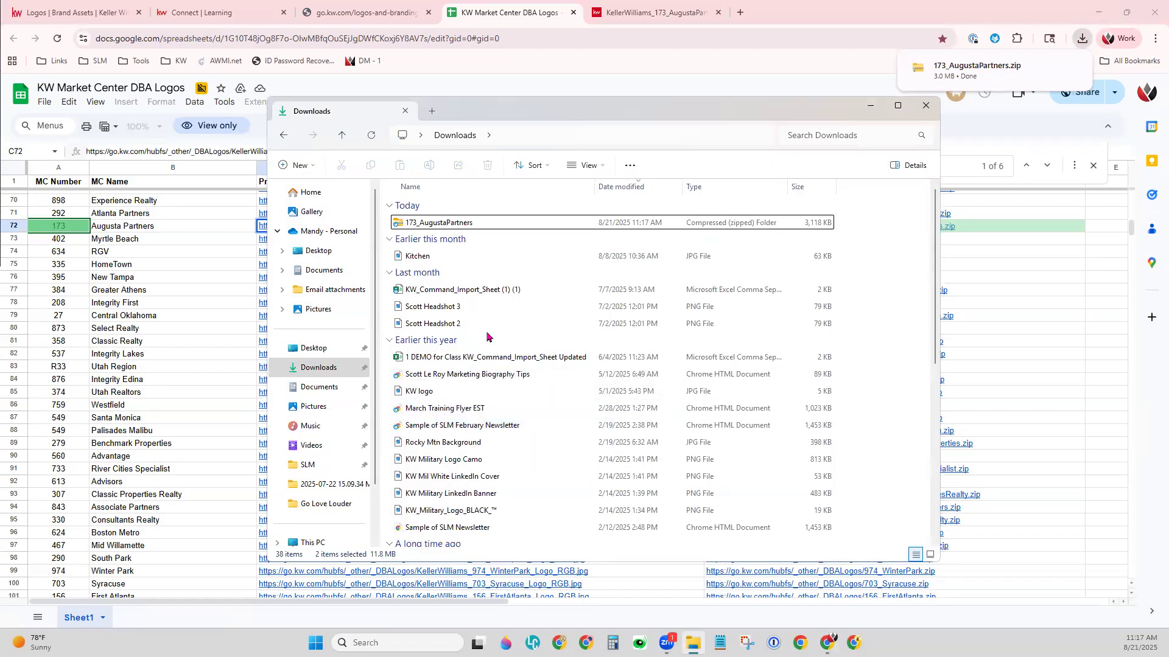
pyautogui.doubleClick(437, 223)
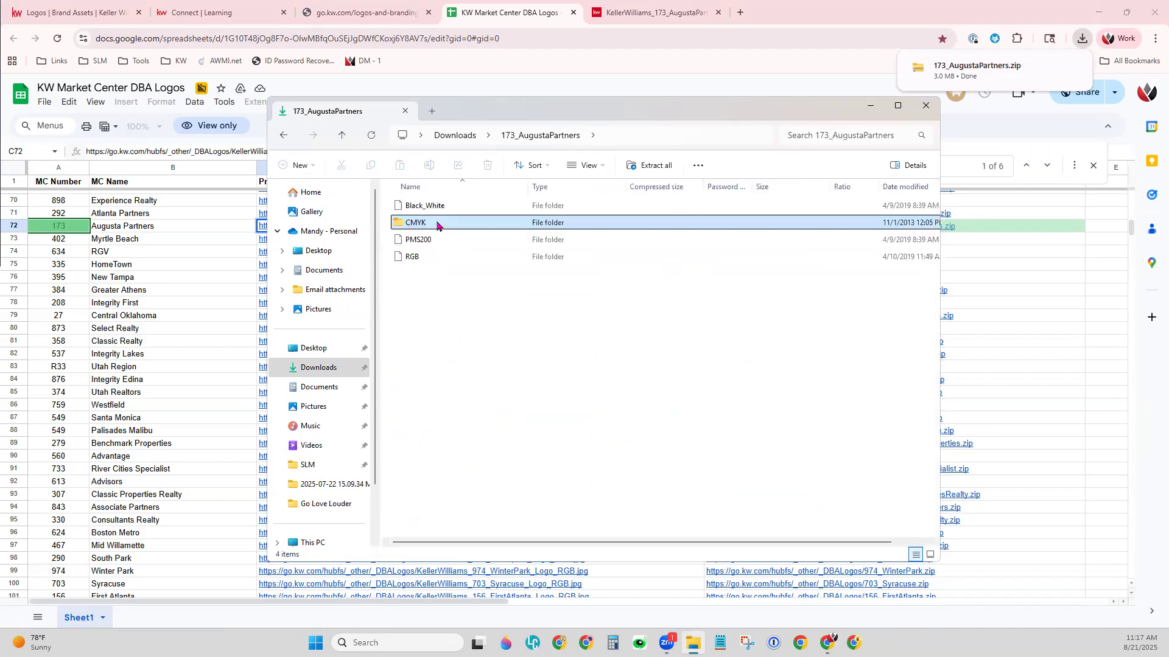
pyautogui.doubleClick(436, 222)
pyautogui.hotkey('alt', 'Left')
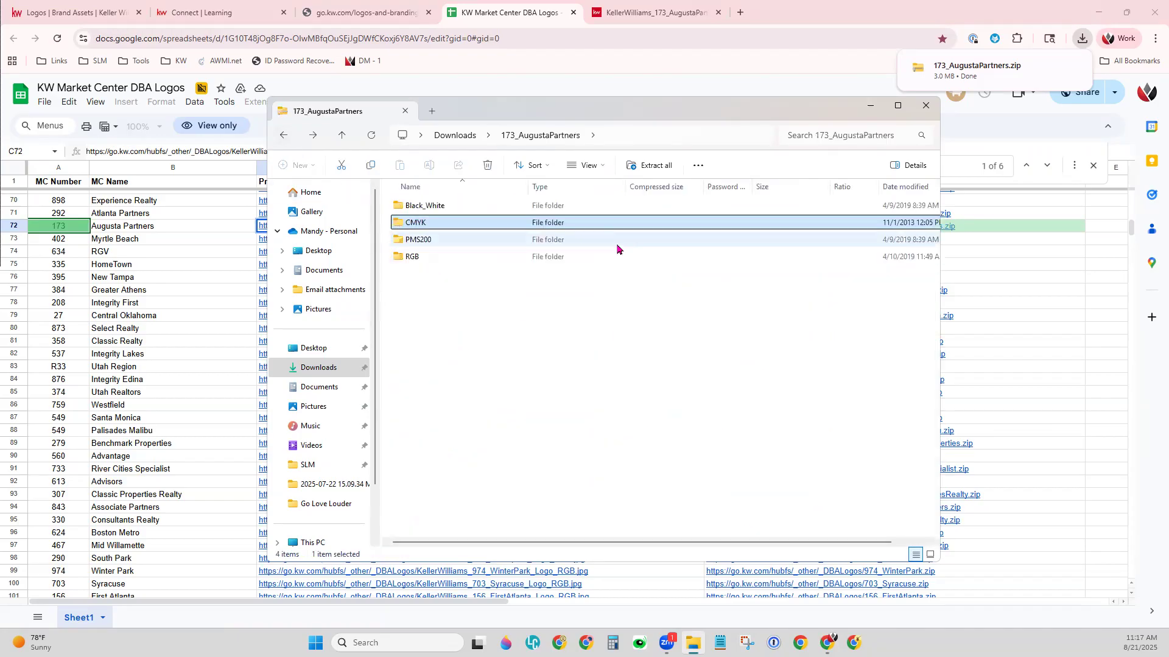
pyautogui.click(660, 170)
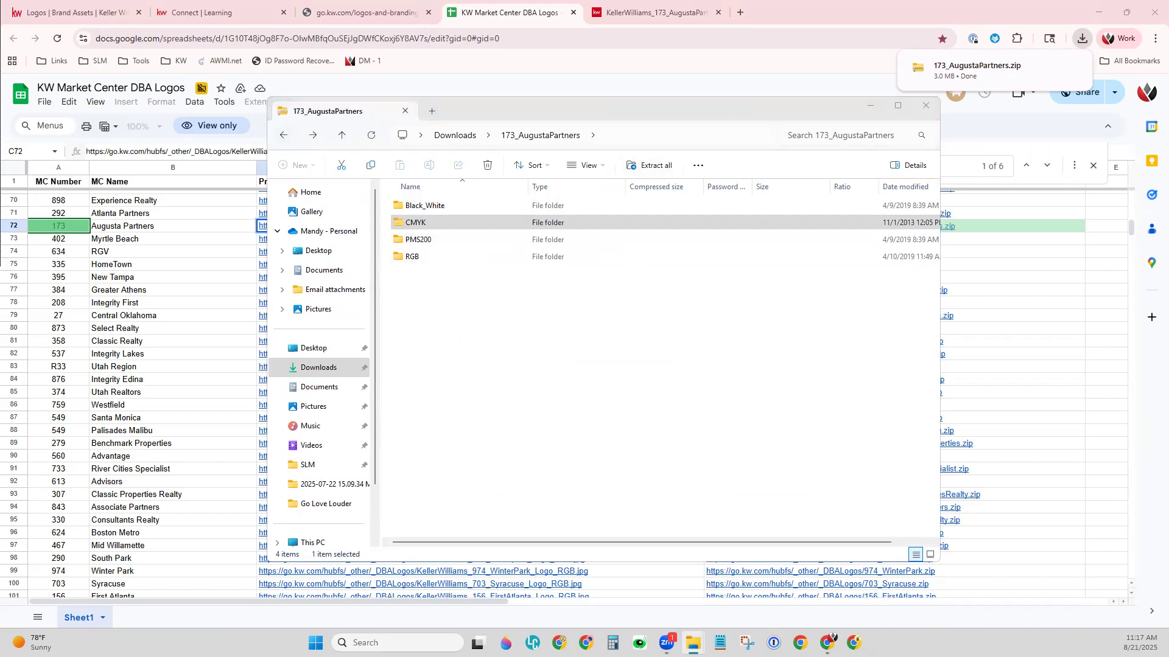
pyautogui.click(681, 382)
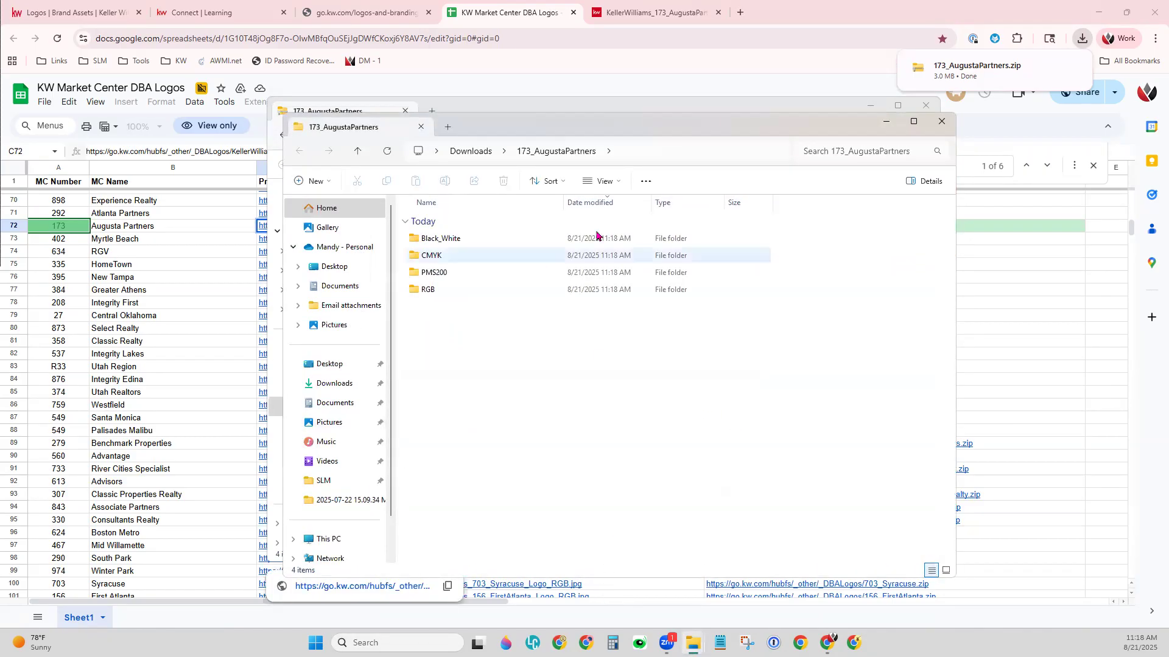
pyautogui.click(925, 105)
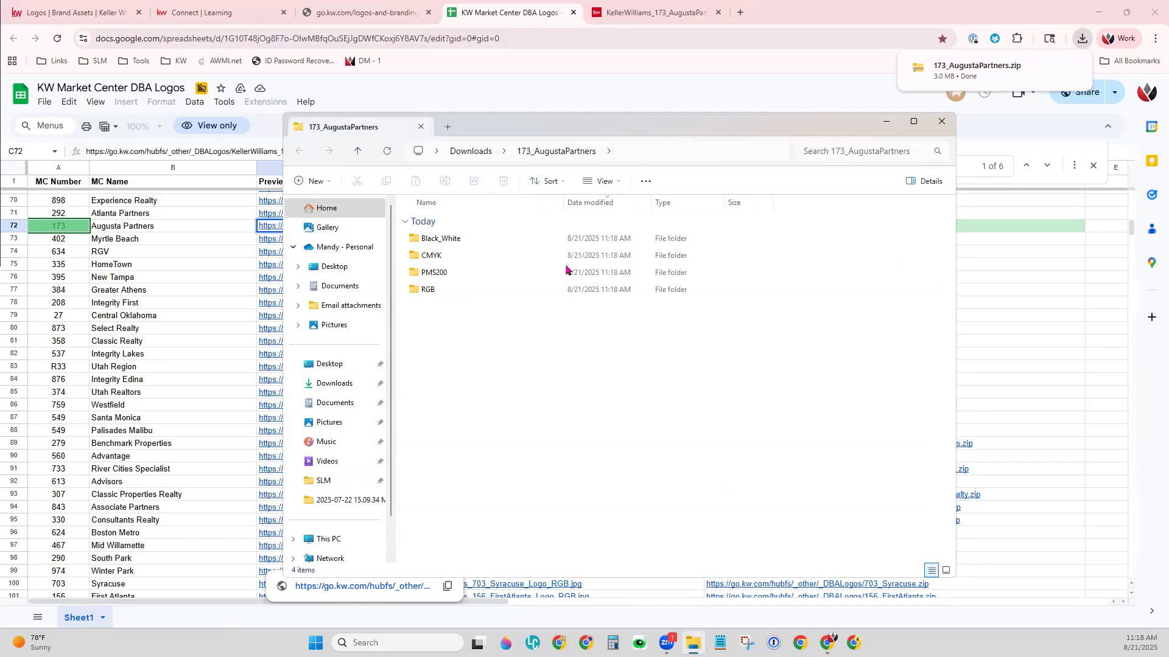
# - Preview the PNG logo in the extracted RGB folder and move it into Downloads
pyautogui.doubleClick(430, 298)
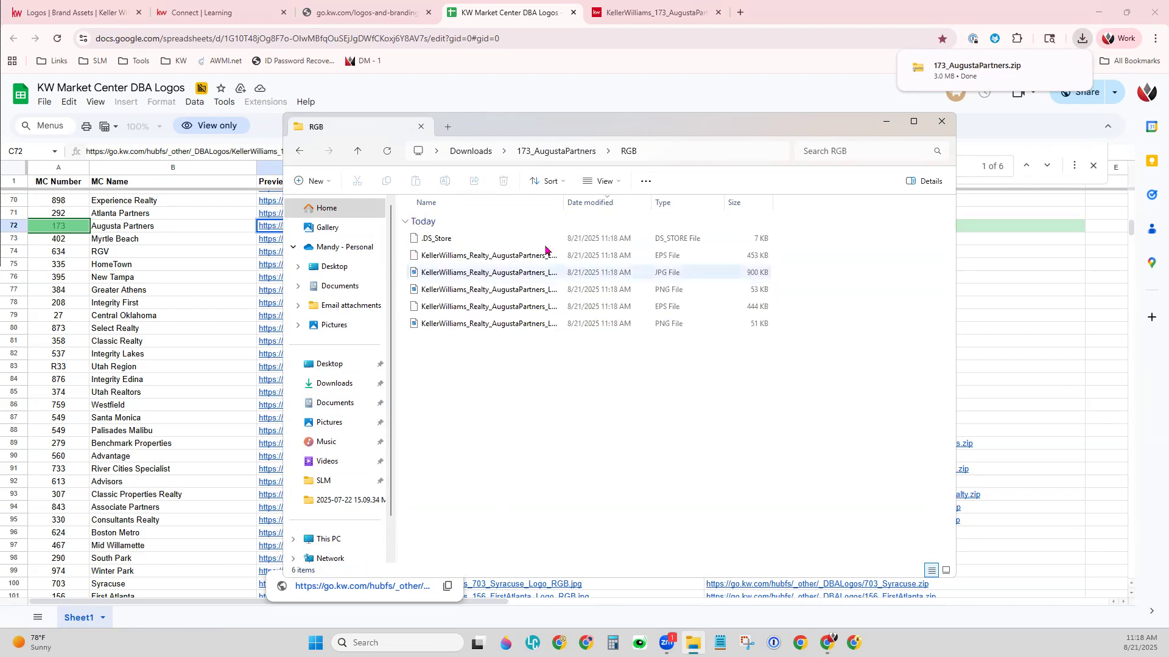
pyautogui.moveTo(570, 202); pyautogui.dragTo(426, 203)
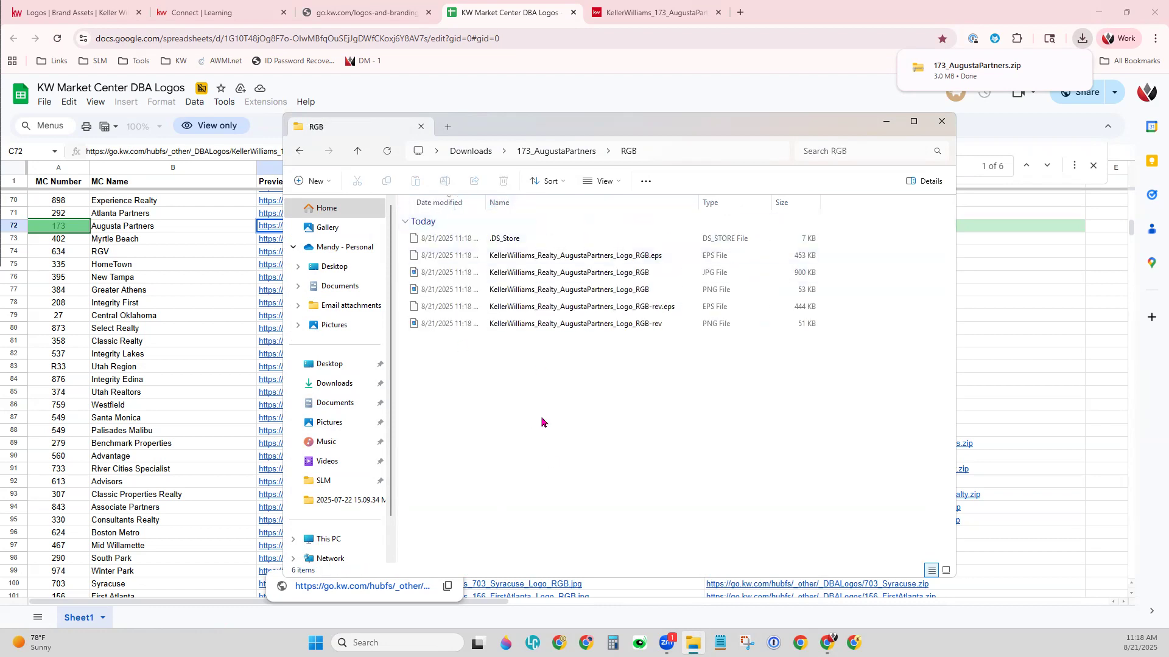
pyautogui.doubleClick(728, 295)
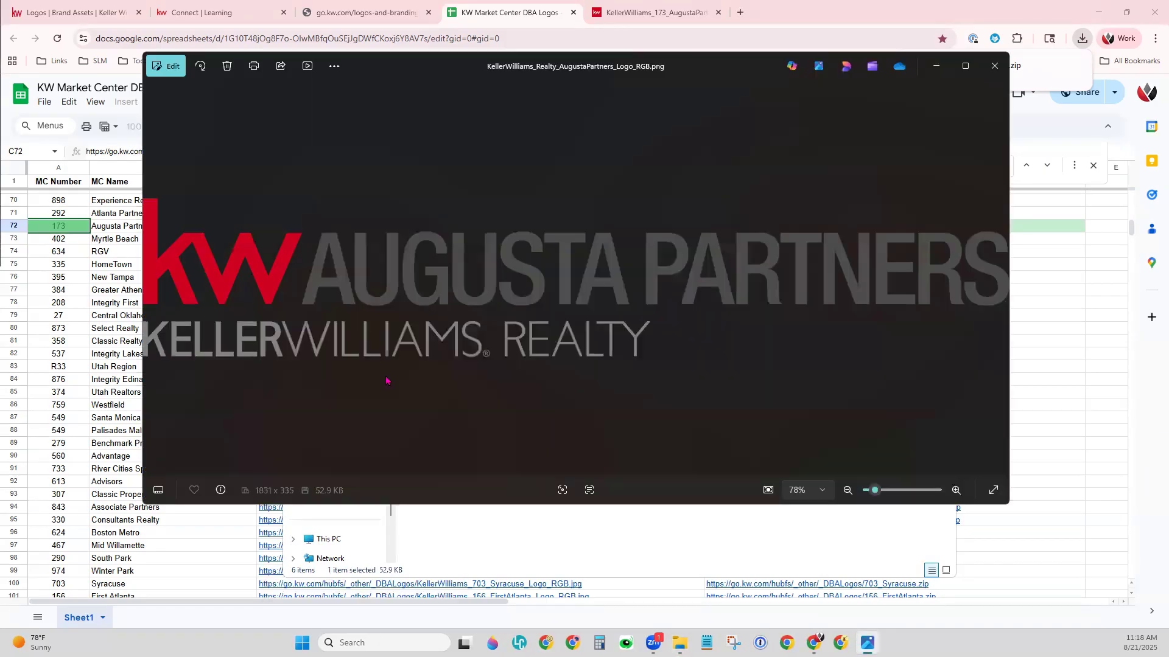
pyautogui.click(994, 66)
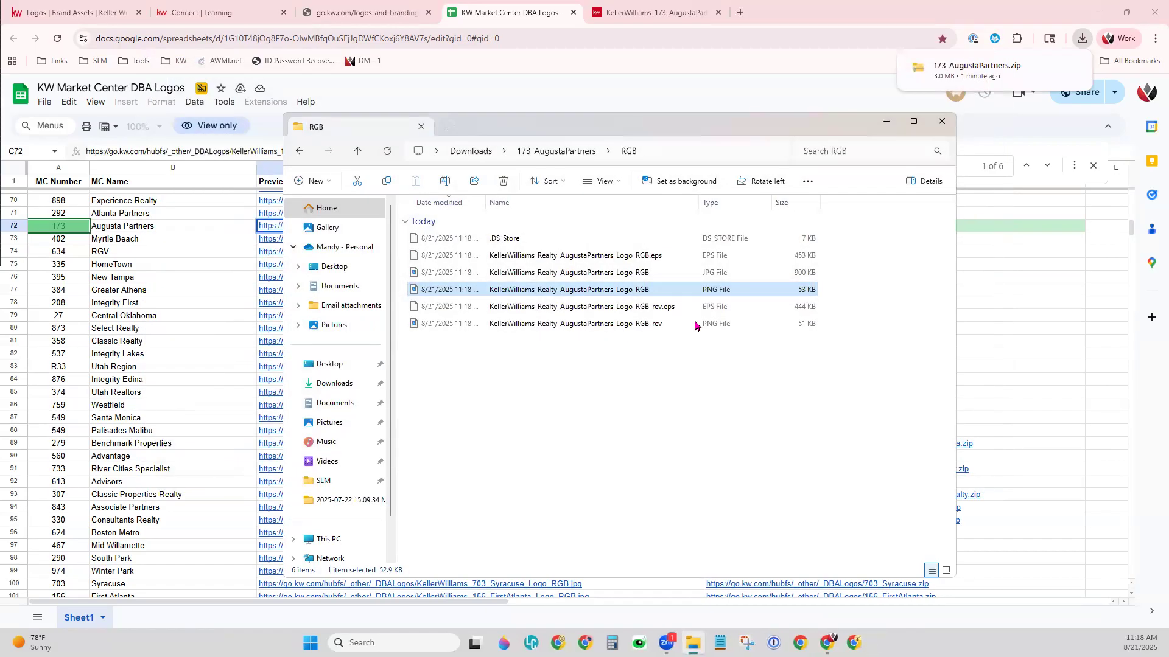
pyautogui.moveTo(555, 292); pyautogui.dragTo(342, 392)
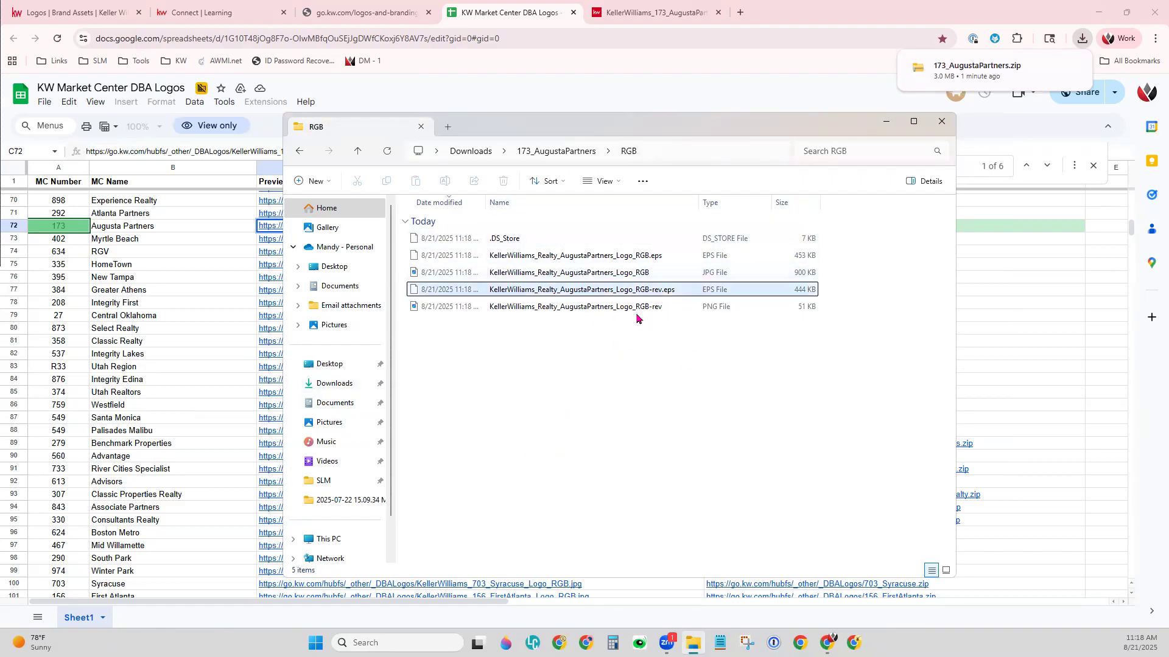
pyautogui.click(883, 123)
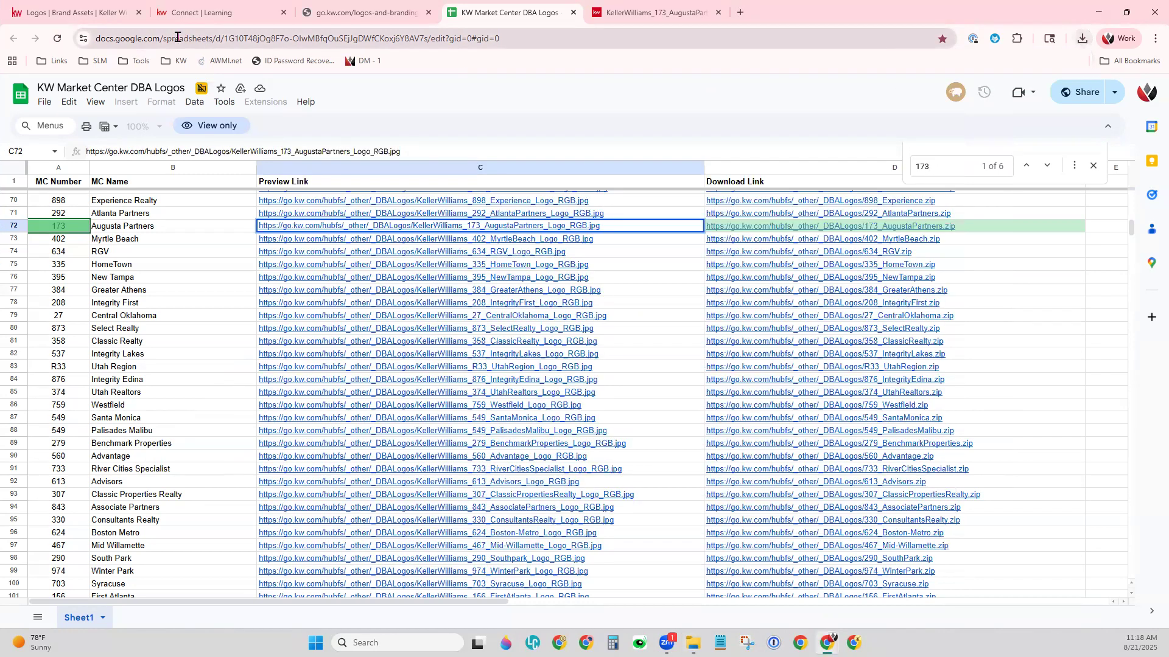
# - Upload the Augusta Partners RGB PNG logo from this device to Brand Assets Logos
pyautogui.click(80, 16)
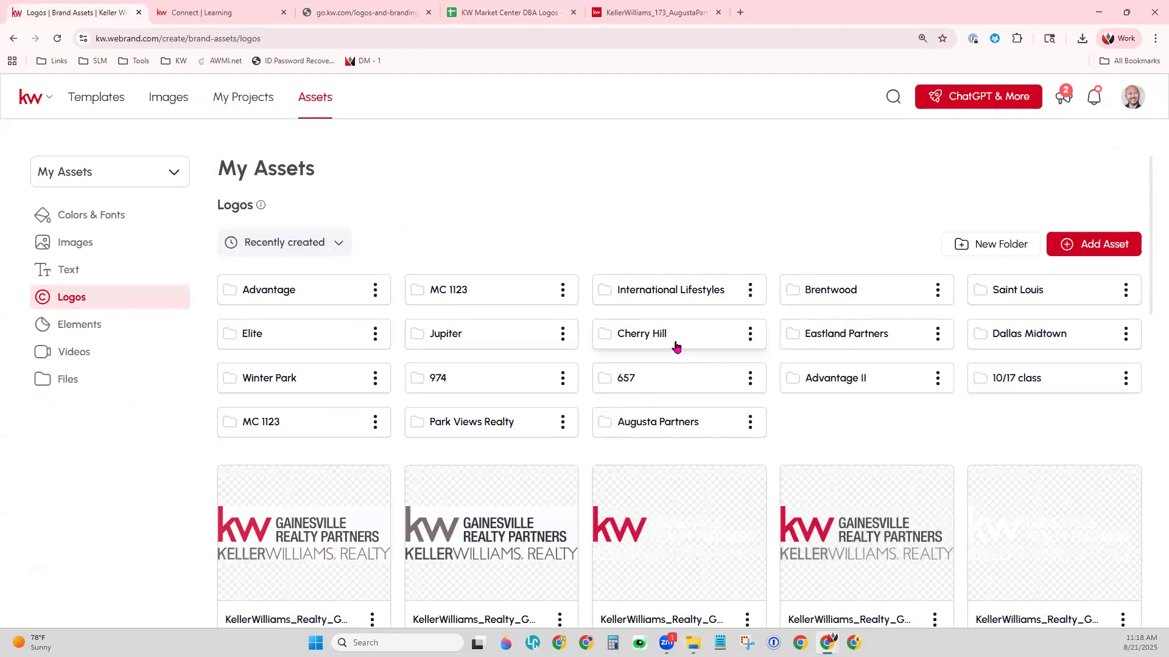
pyautogui.click(1091, 250)
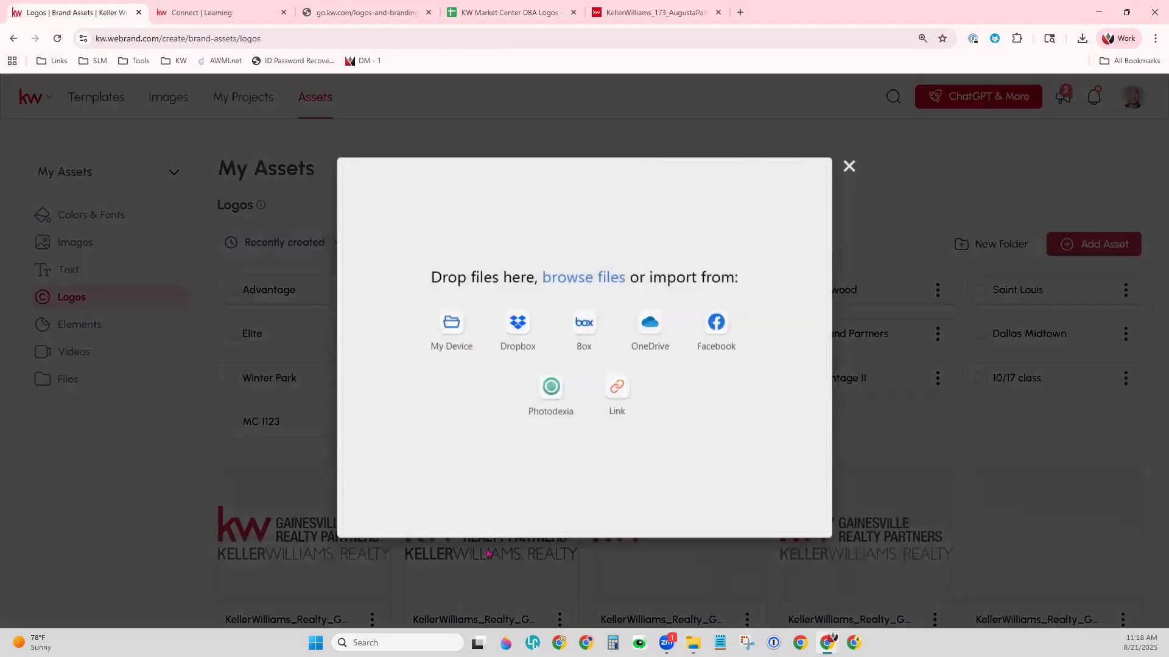
pyautogui.click(469, 322)
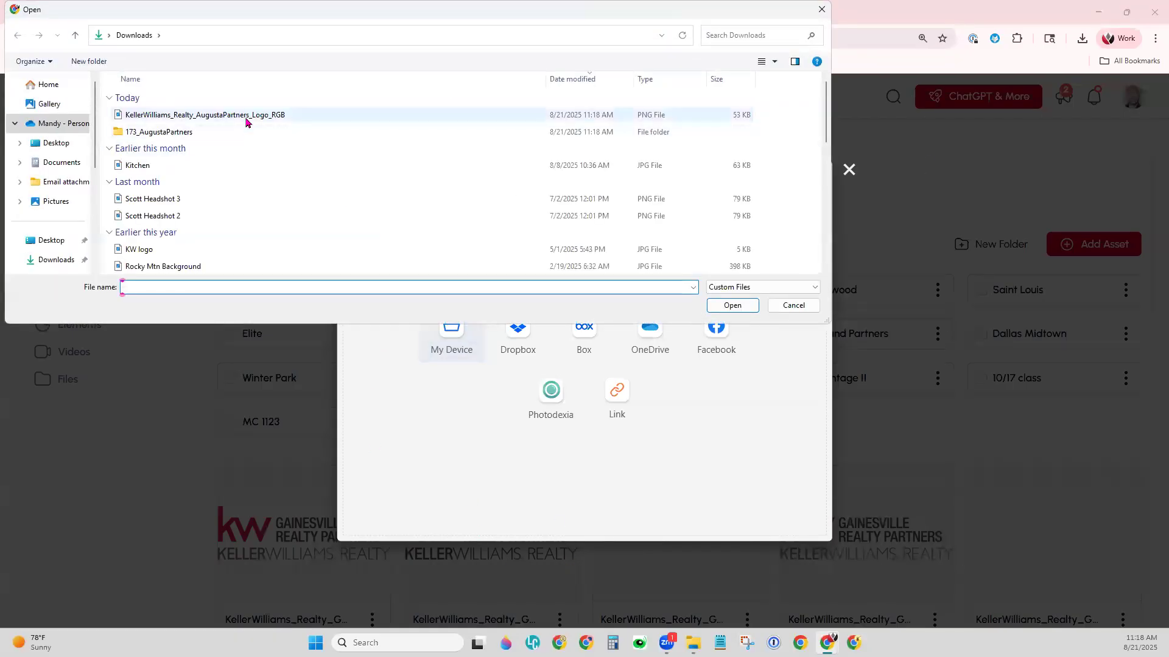
pyautogui.doubleClick(248, 115)
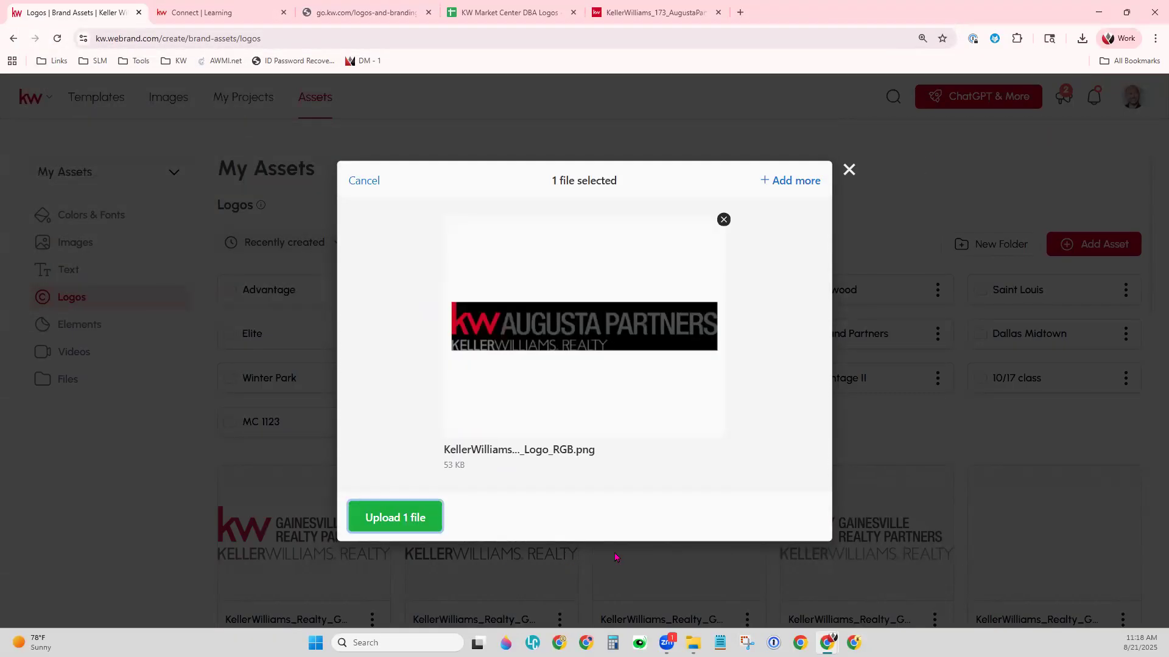
pyautogui.click(430, 519)
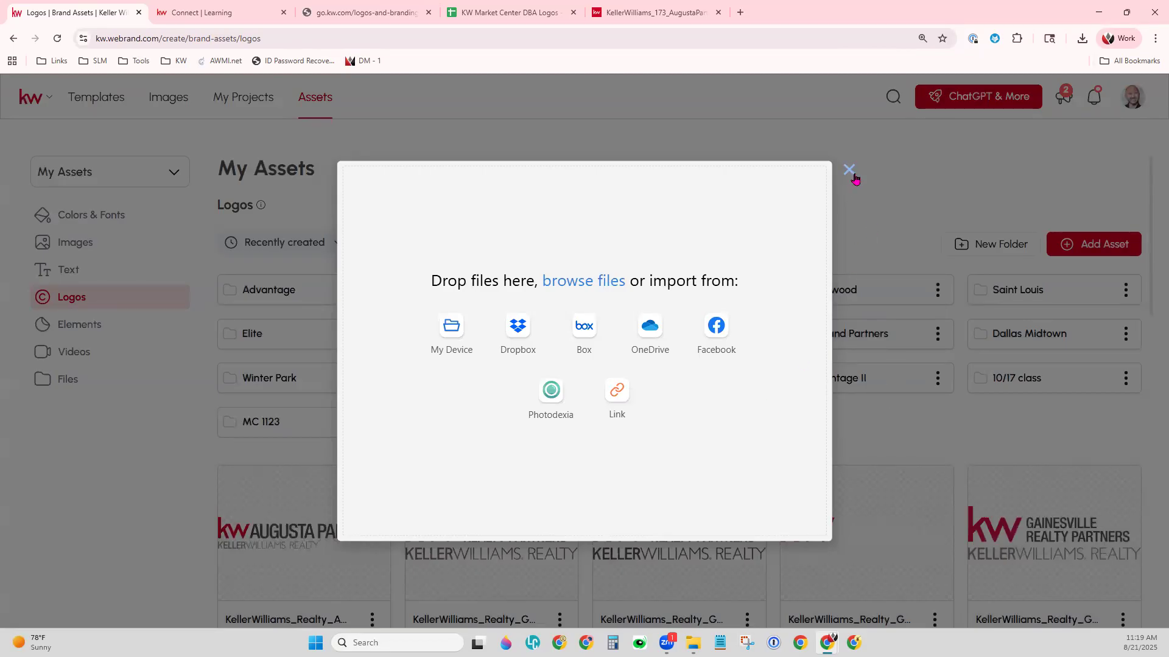
pyautogui.click(57, 39)
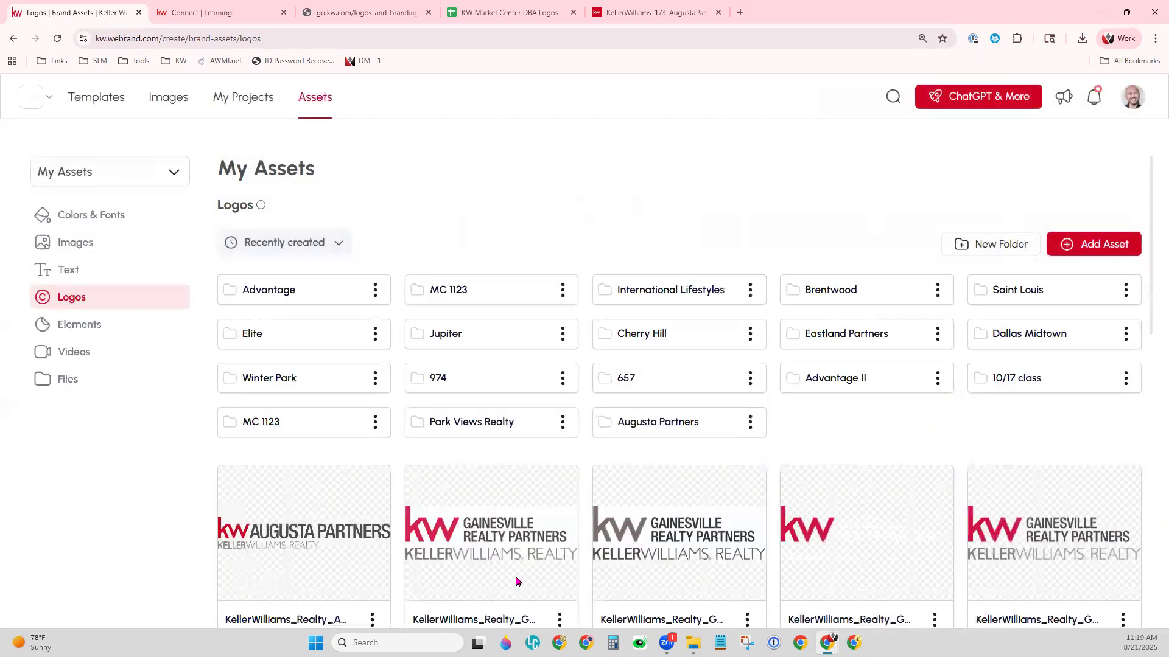
# - Browse the Logos, Elements and Videos assets, ending on Files with the newsletter PDF
pyautogui.scroll(-3, 365, 487)
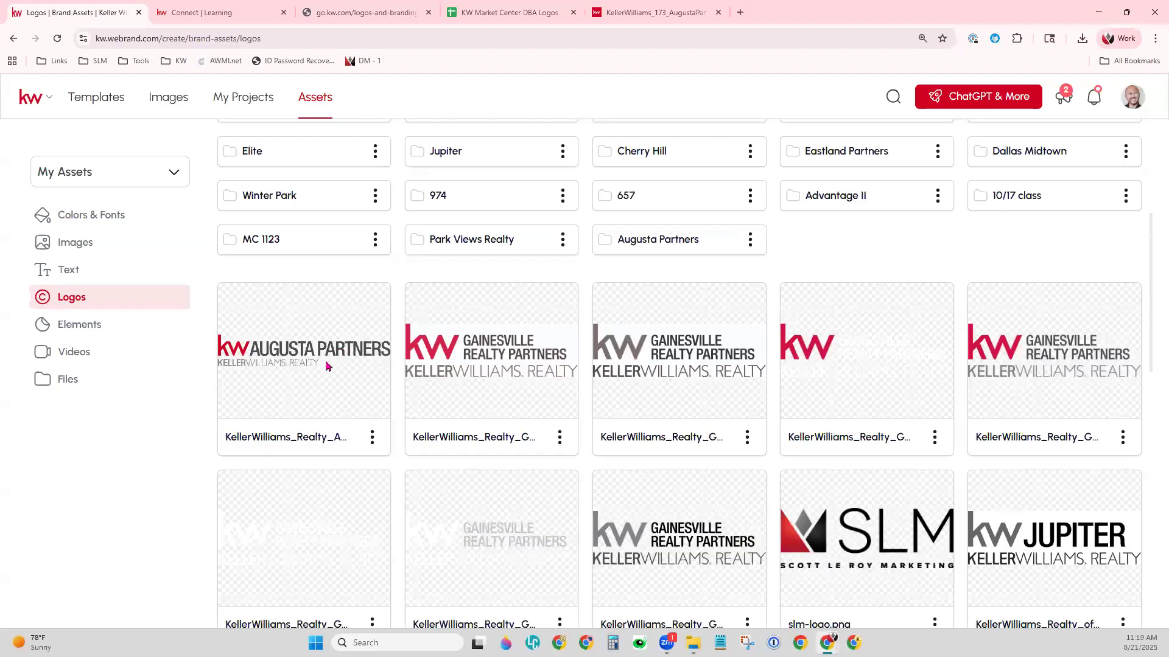
pyautogui.scroll(2, 326, 365)
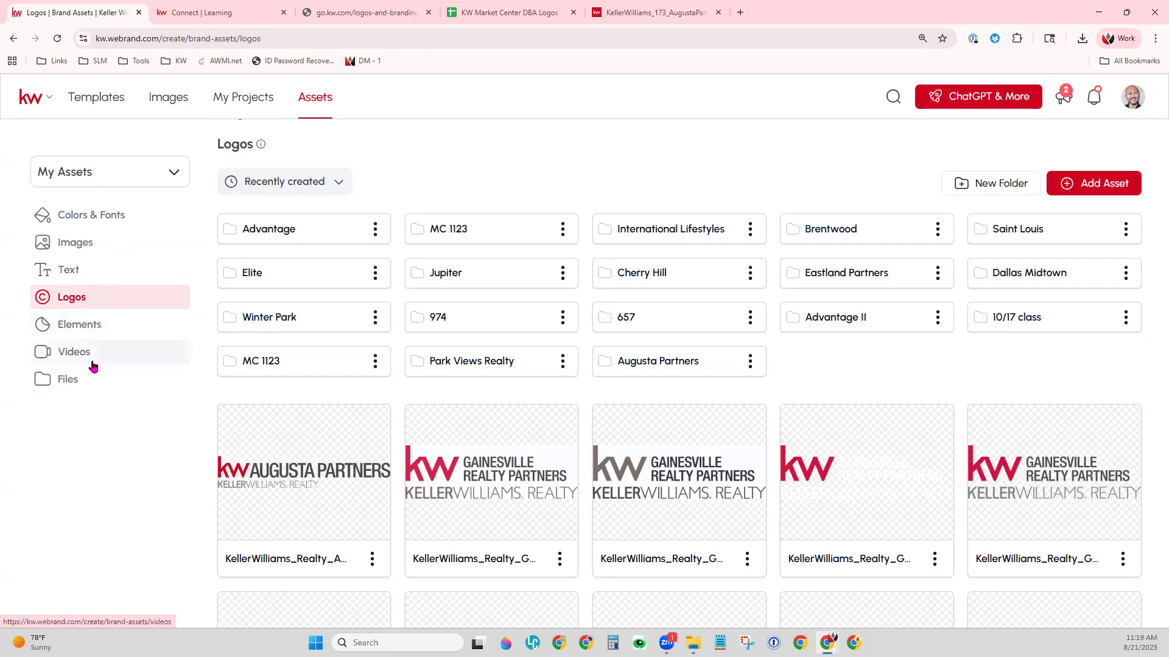
pyautogui.click(108, 328)
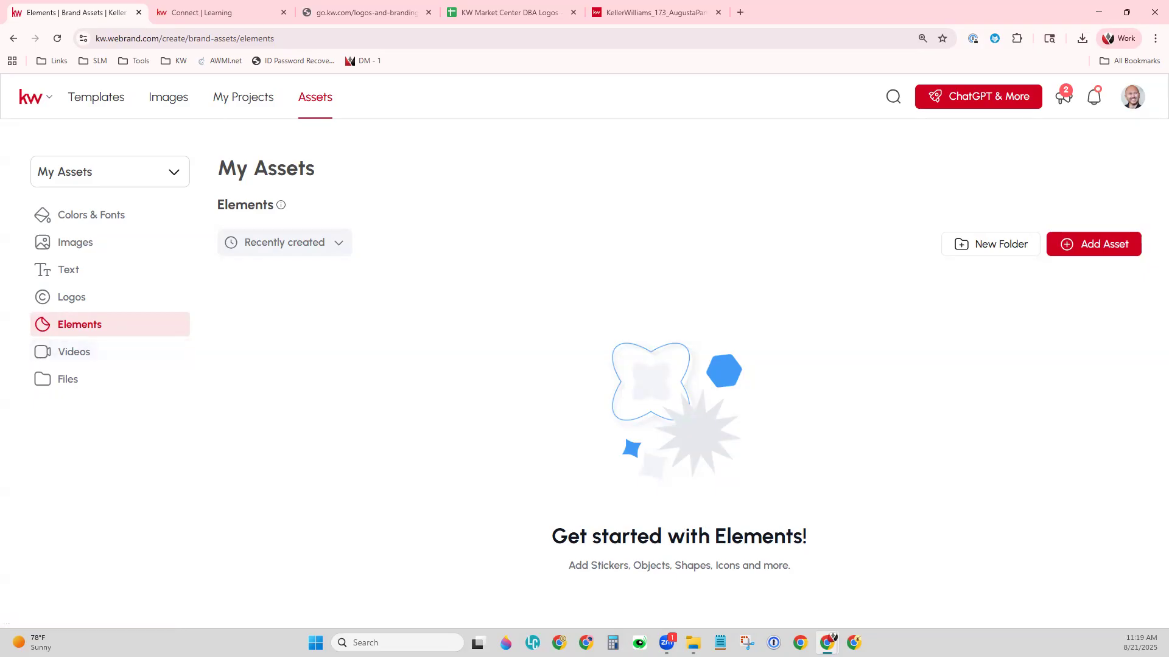
pyautogui.click(67, 351)
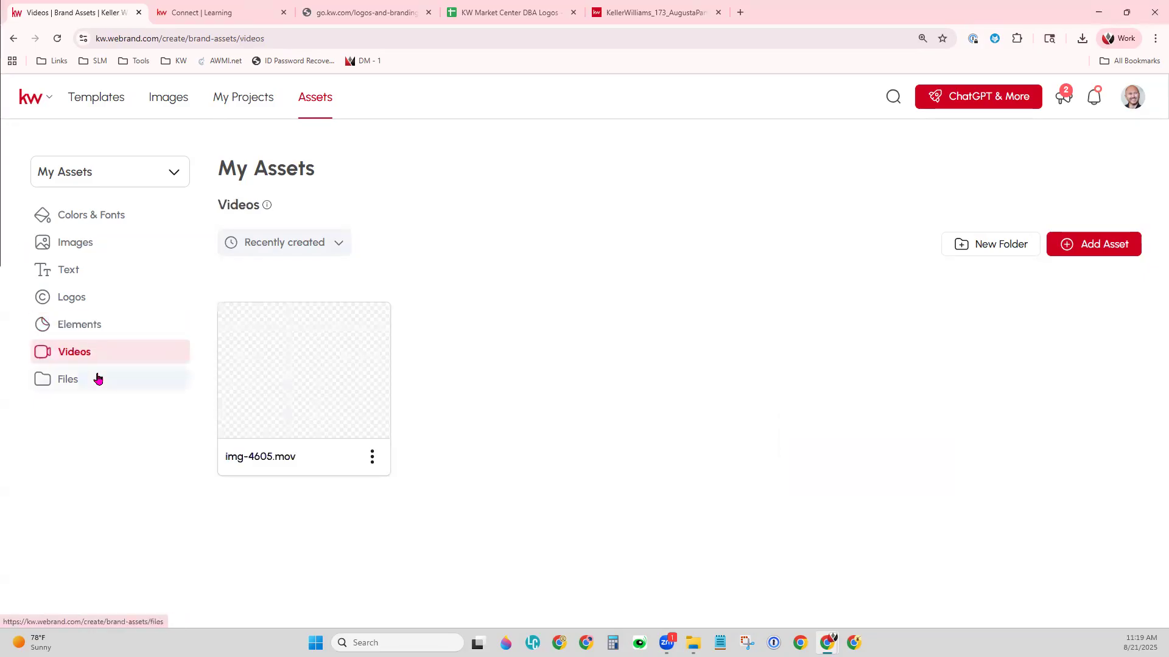
pyautogui.click(97, 379)
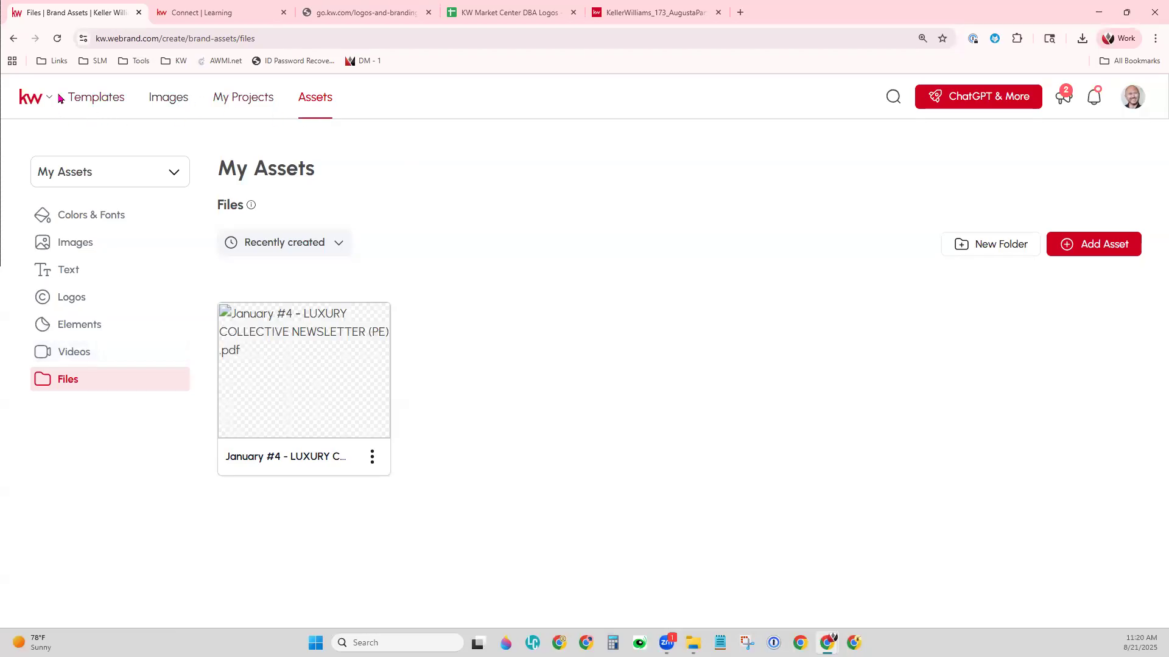
# - Filter Just Listed templates to 8.5 x 11 in fliers and use JustListed-Classic_FL
pyautogui.click(105, 100)
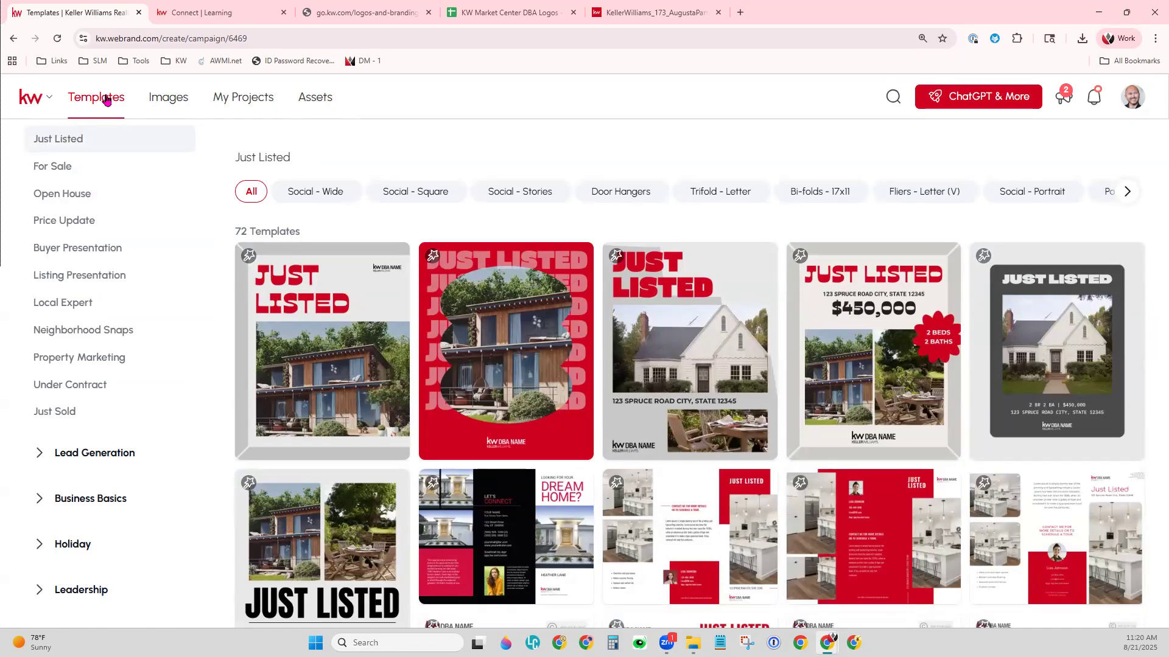
pyautogui.scroll(2, 104, 372)
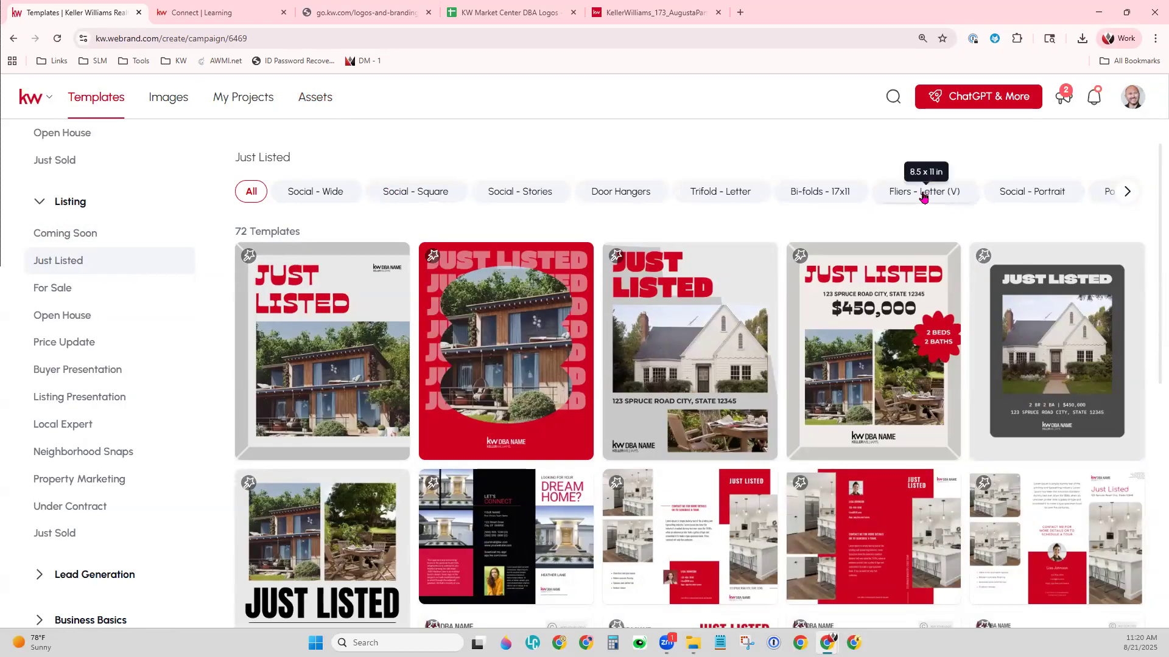
pyautogui.click(921, 197)
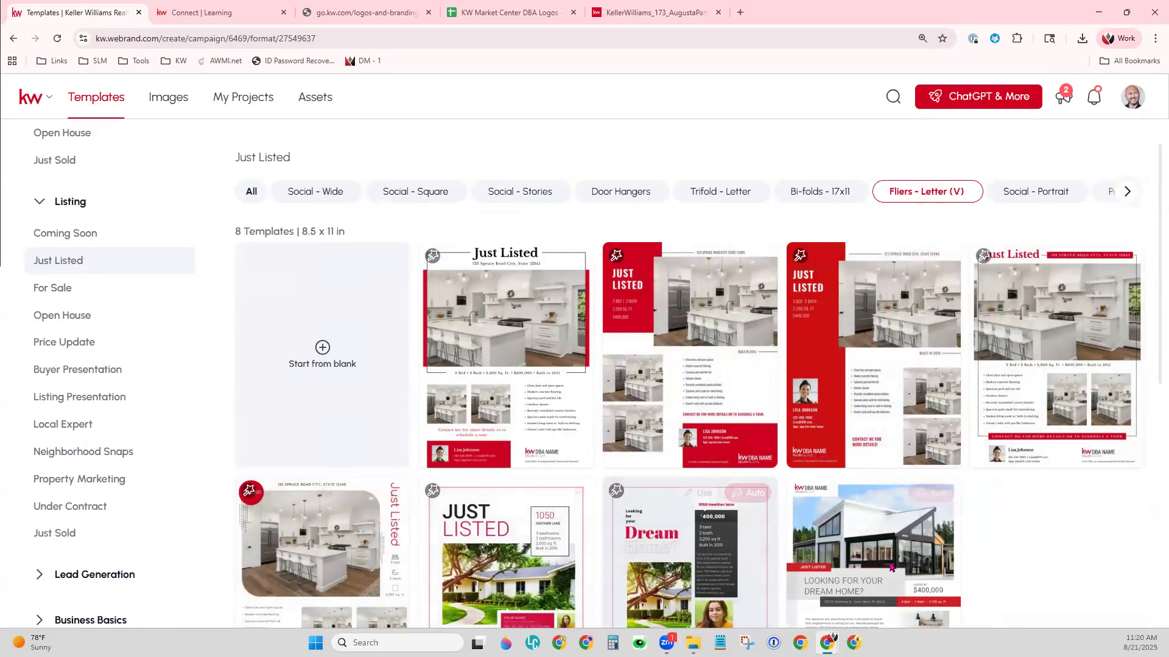
pyautogui.scroll(-1, 1069, 551)
pyautogui.scroll(-1, 1069, 551)
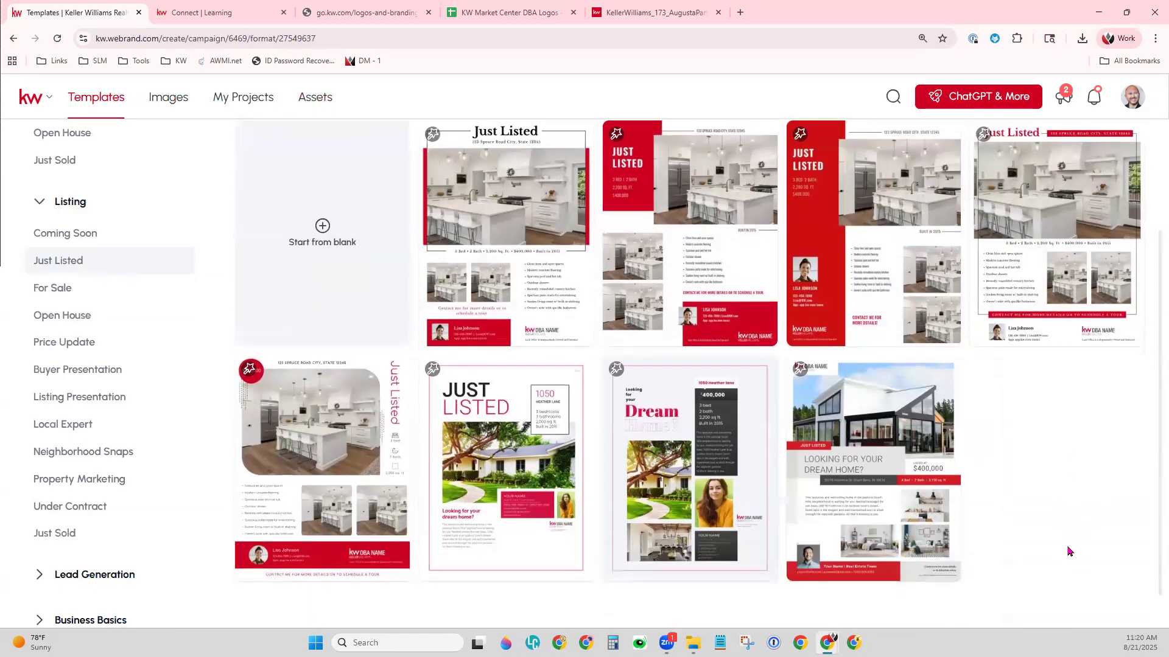
pyautogui.scroll(1, 1069, 551)
pyautogui.scroll(-1, 1070, 551)
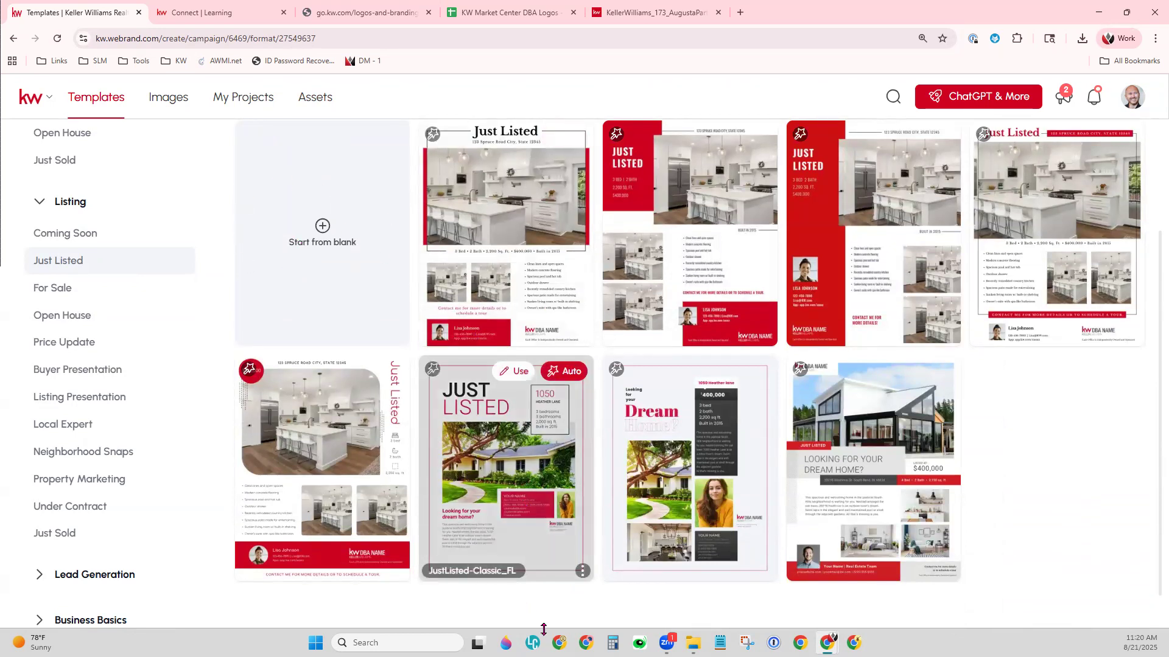
pyautogui.moveTo(495, 450)
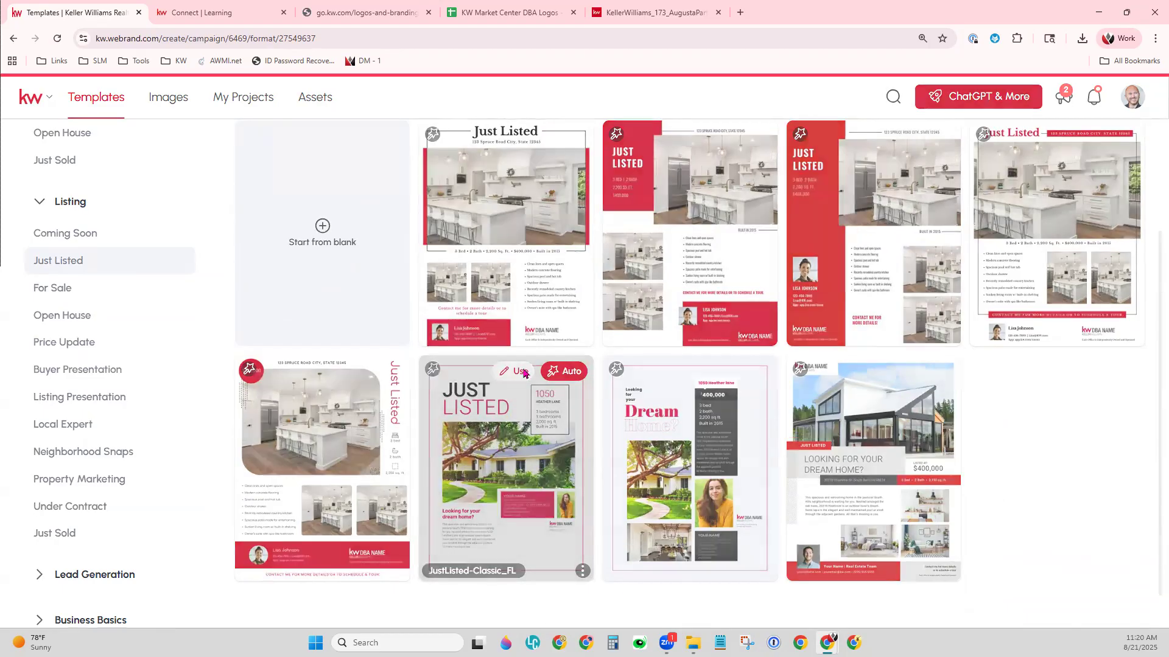
pyautogui.click(521, 371)
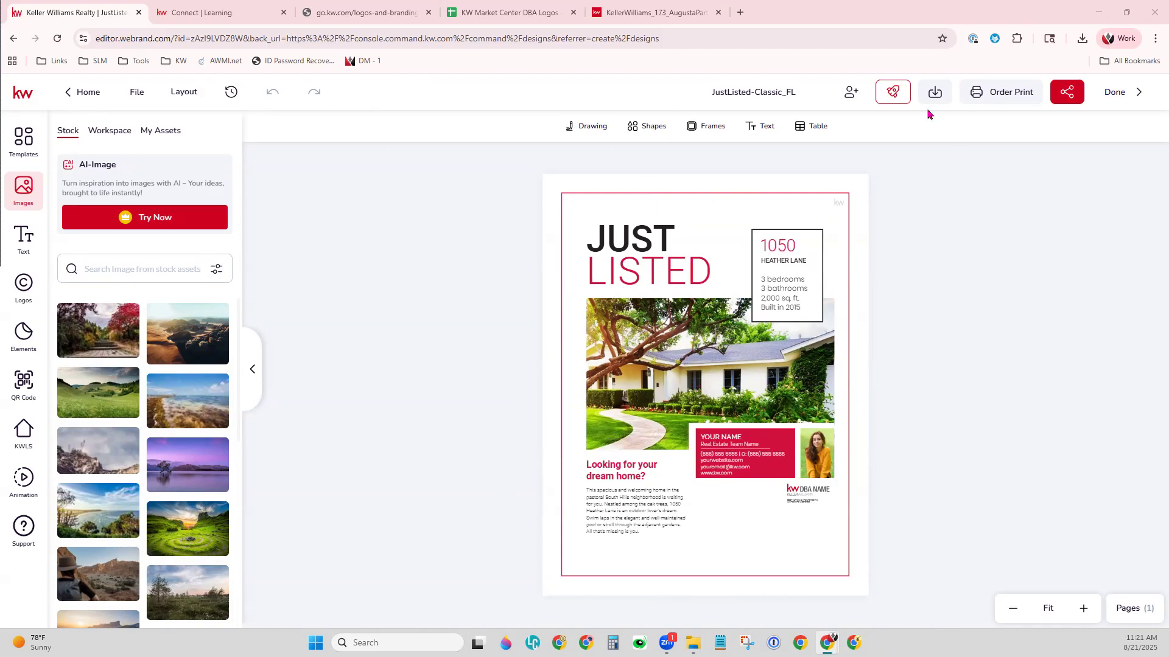
# - Rename the design to 'Demo - 082125 - JustListed-Classic_FL'
pyautogui.doubleClick(755, 92)
pyautogui.write('Demo - 082125 -')
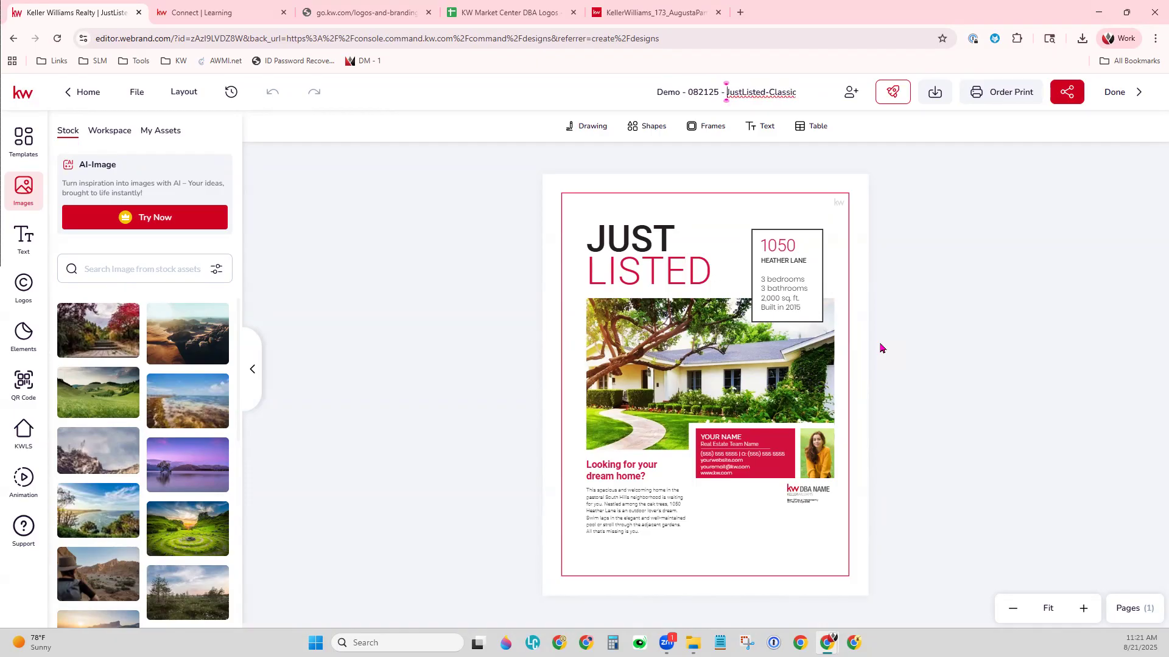
pyautogui.click(1014, 255)
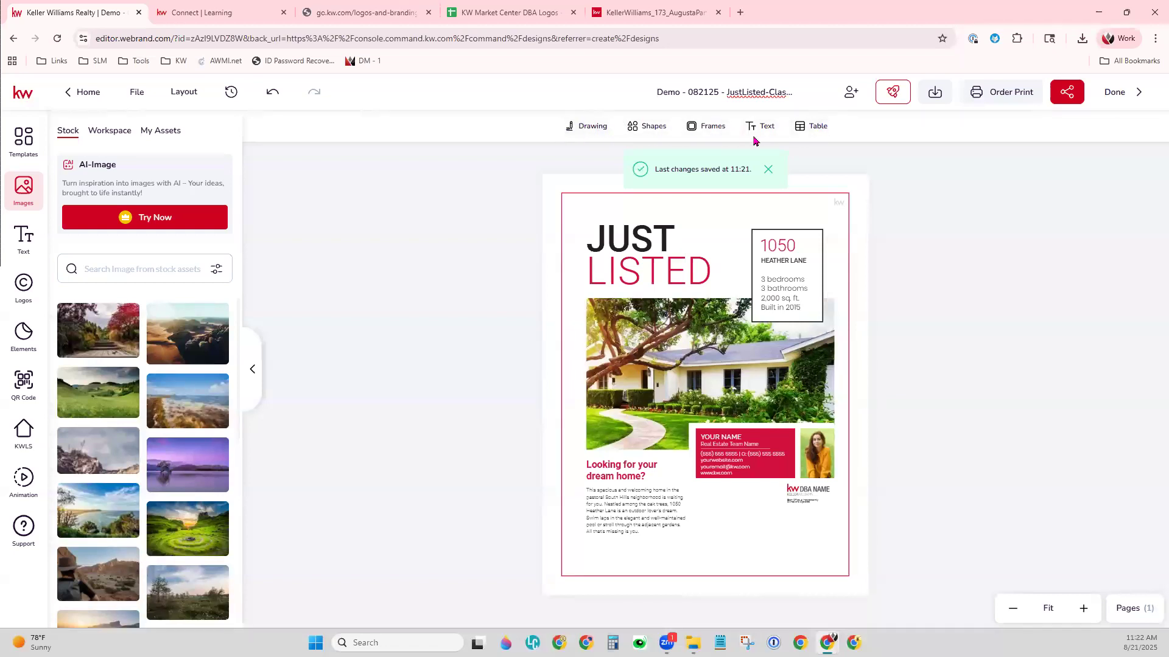
pyautogui.click(775, 262)
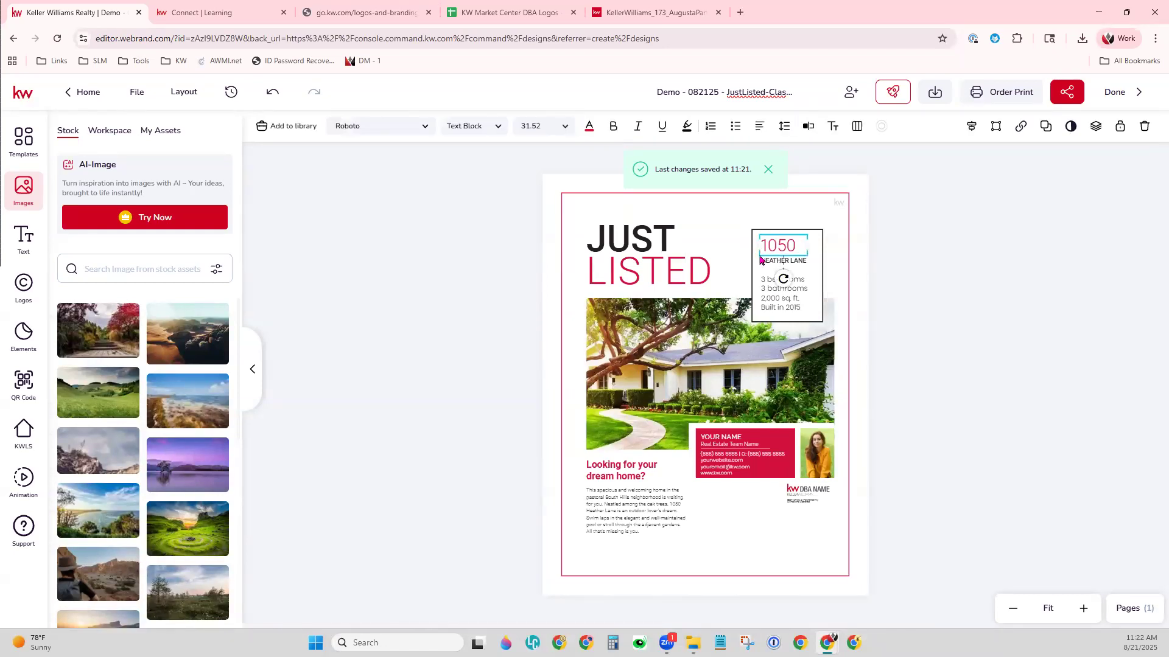
pyautogui.click(712, 259)
pyautogui.click(630, 325)
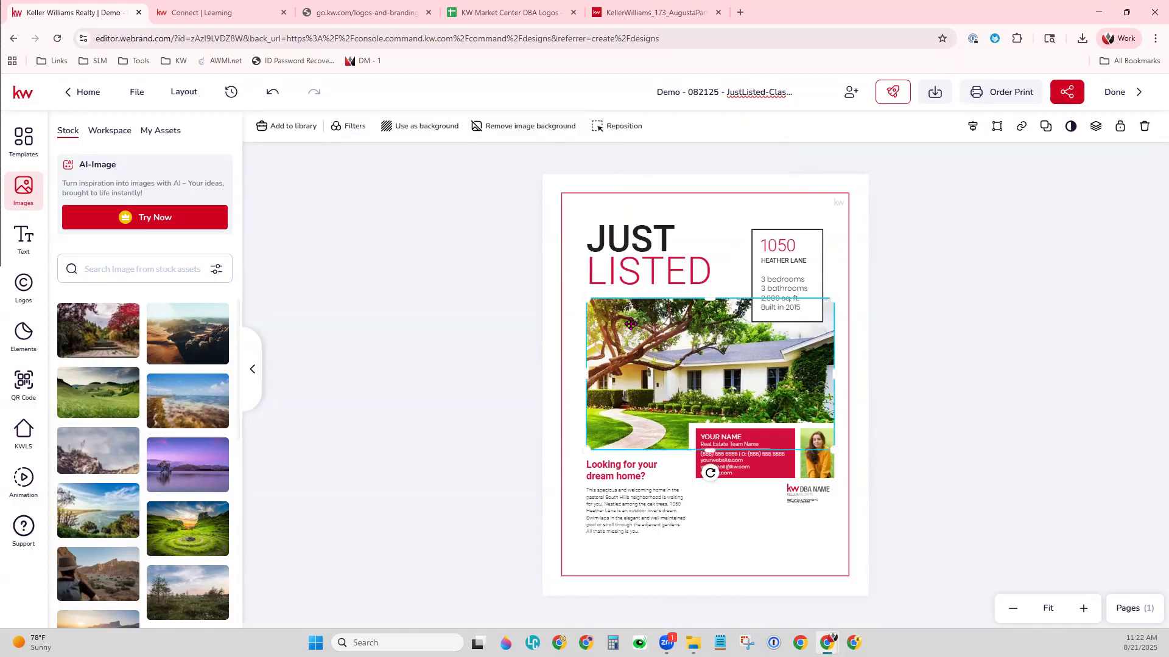
pyautogui.click(624, 474)
pyautogui.click(727, 538)
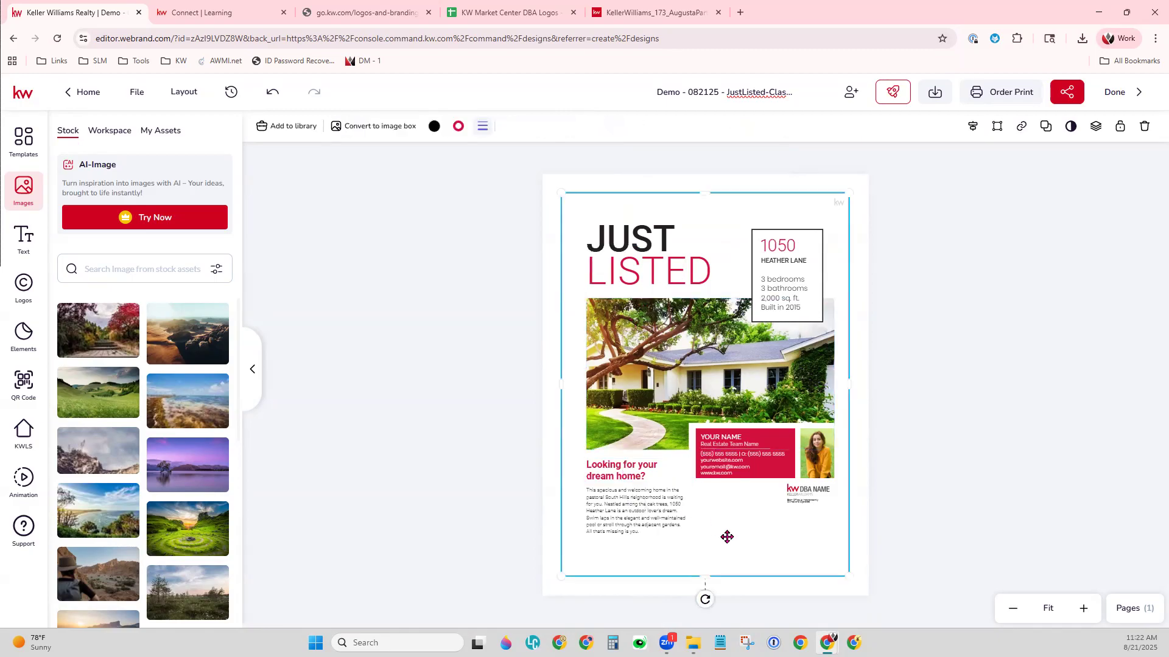
pyautogui.click(493, 320)
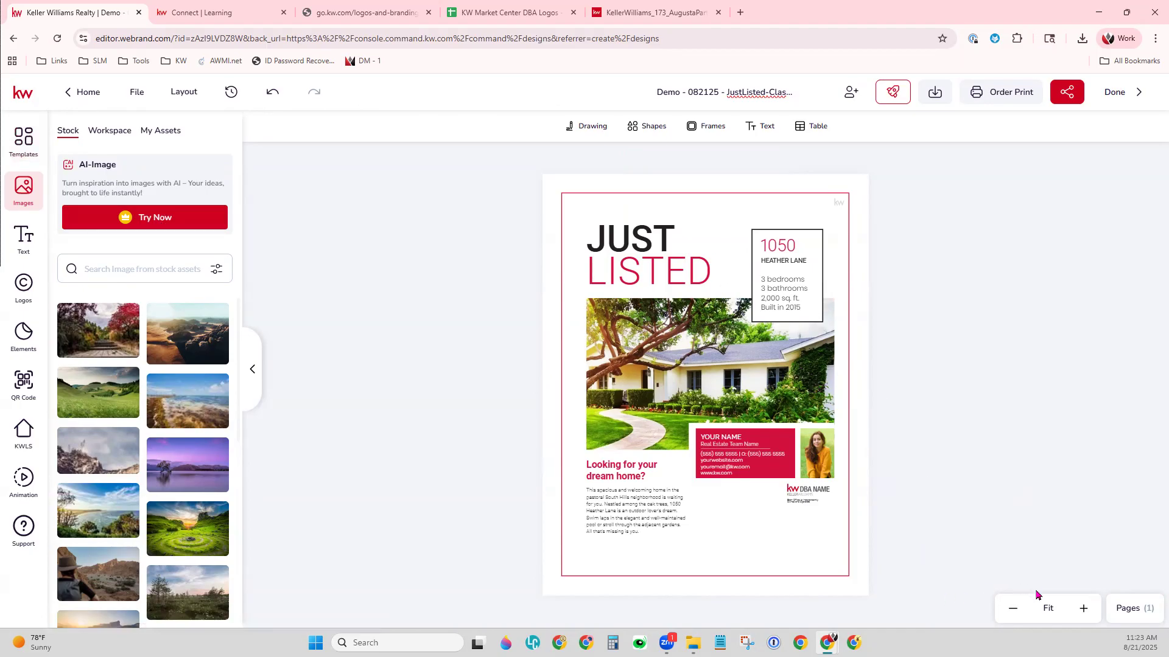
pyautogui.click(1083, 609)
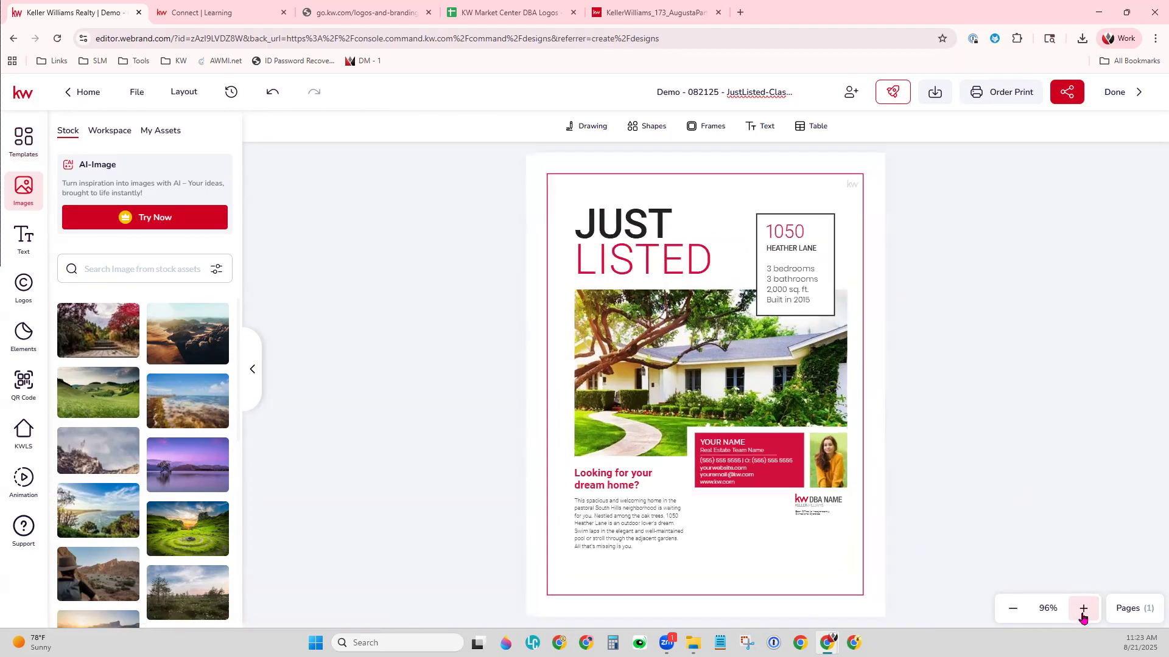
pyautogui.click(1082, 610)
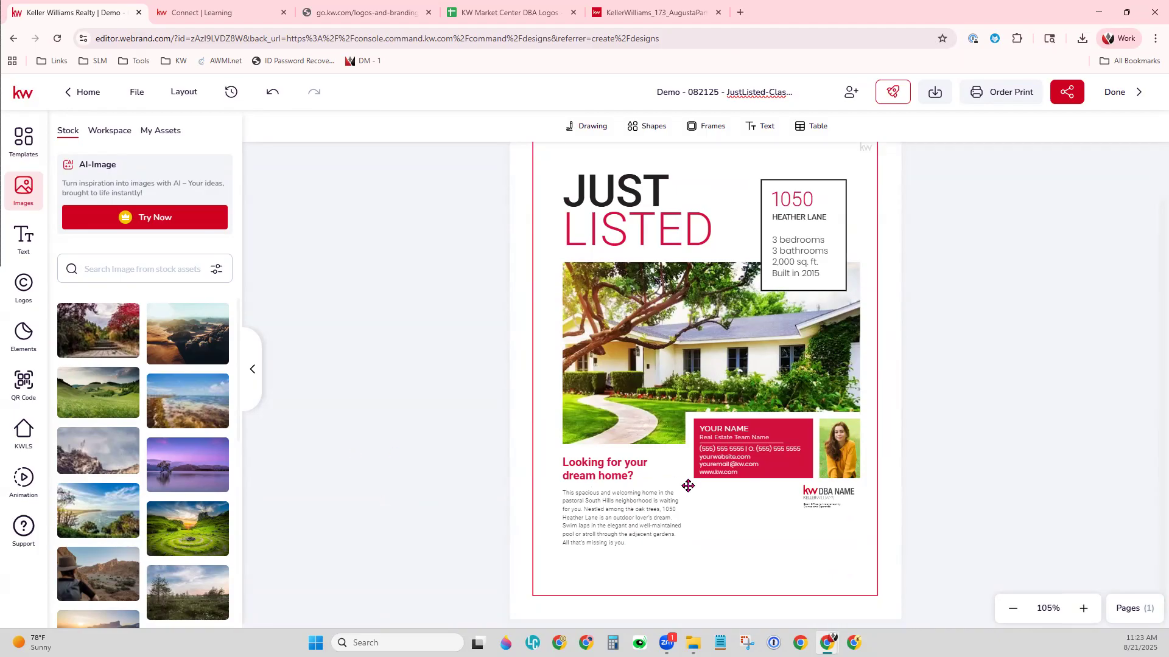
pyautogui.scroll(1, 725, 444)
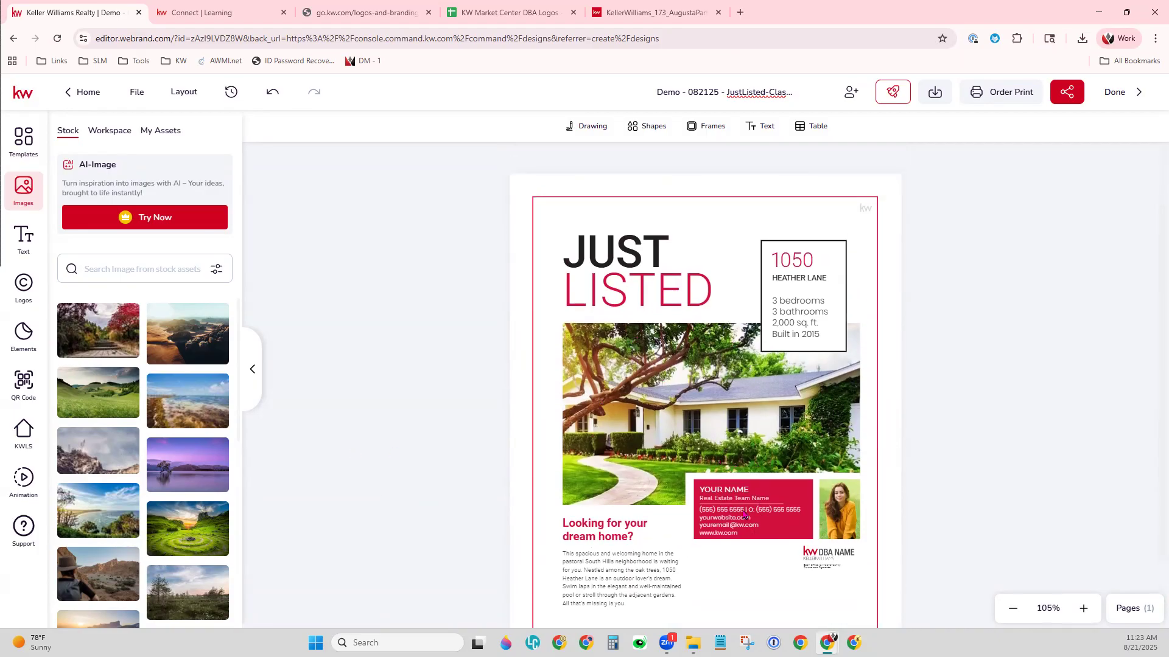
pyautogui.scroll(-1, 743, 511)
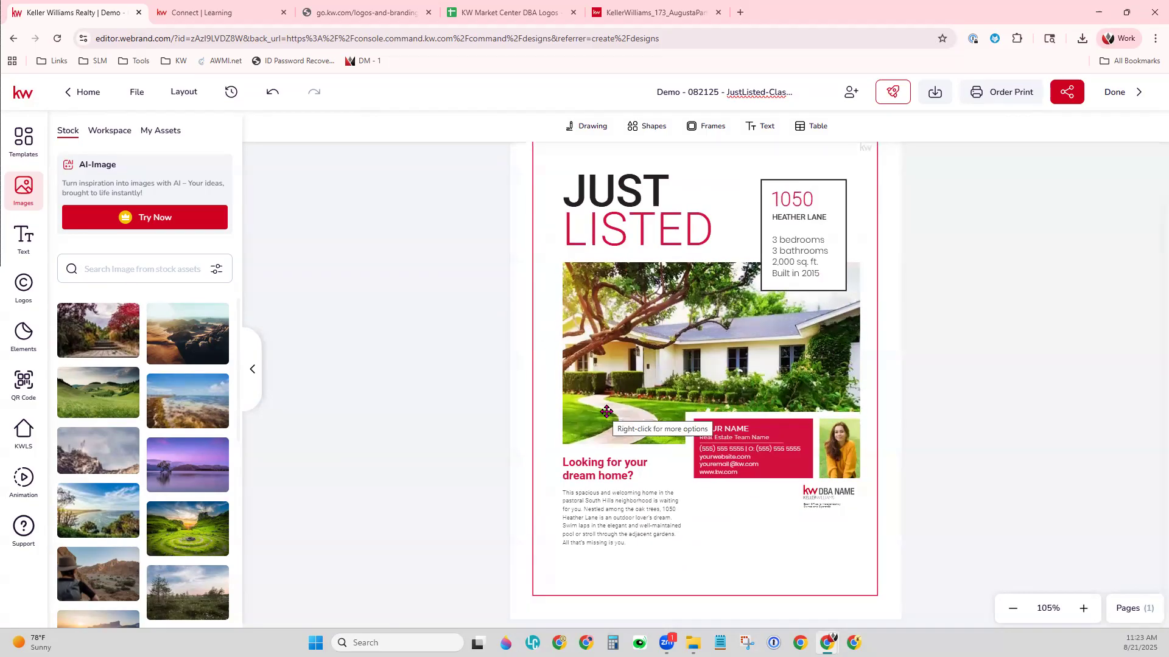
pyautogui.scroll(1, 670, 414)
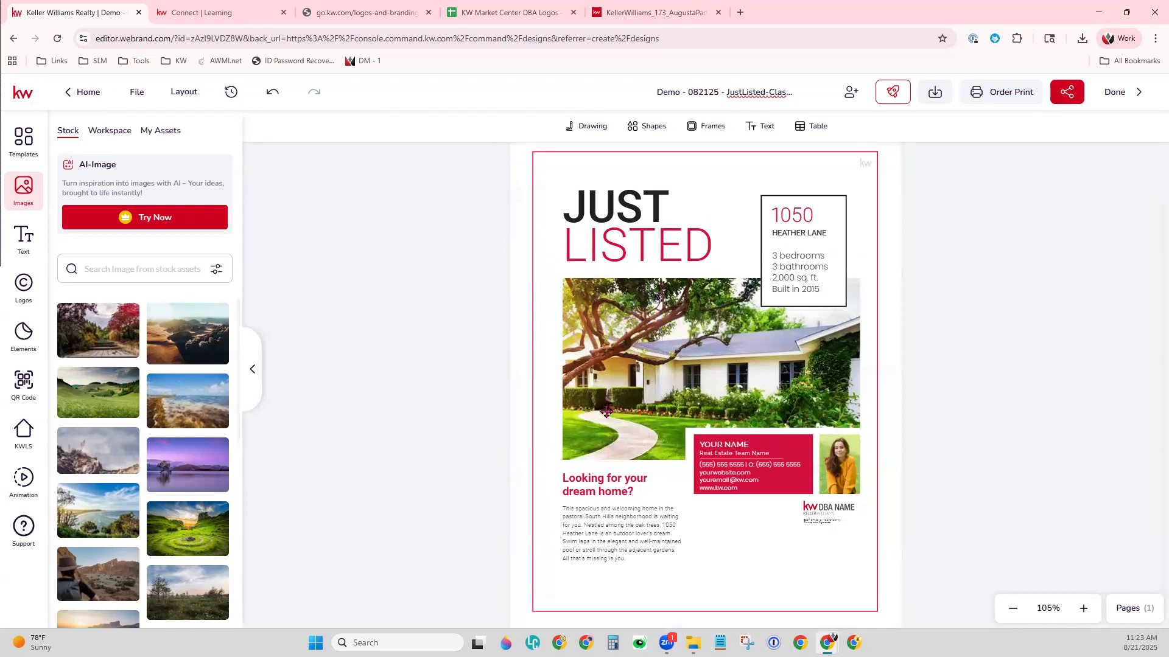
pyautogui.click(1013, 608)
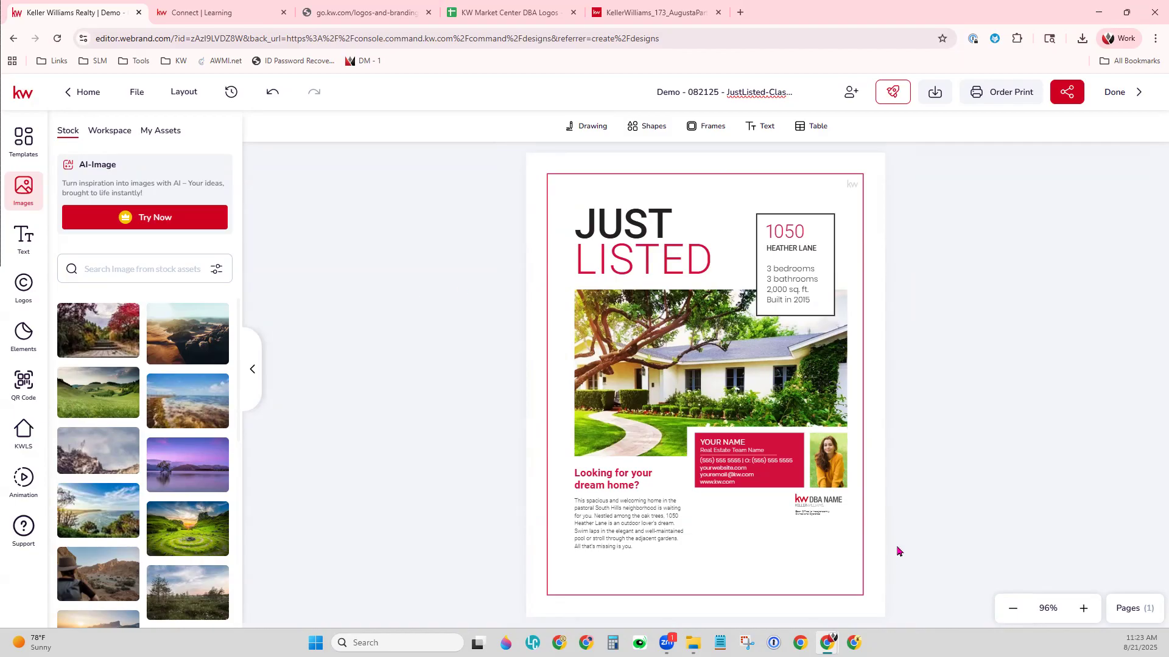
# - Scroll through the design templates panel
pyautogui.click(23, 144)
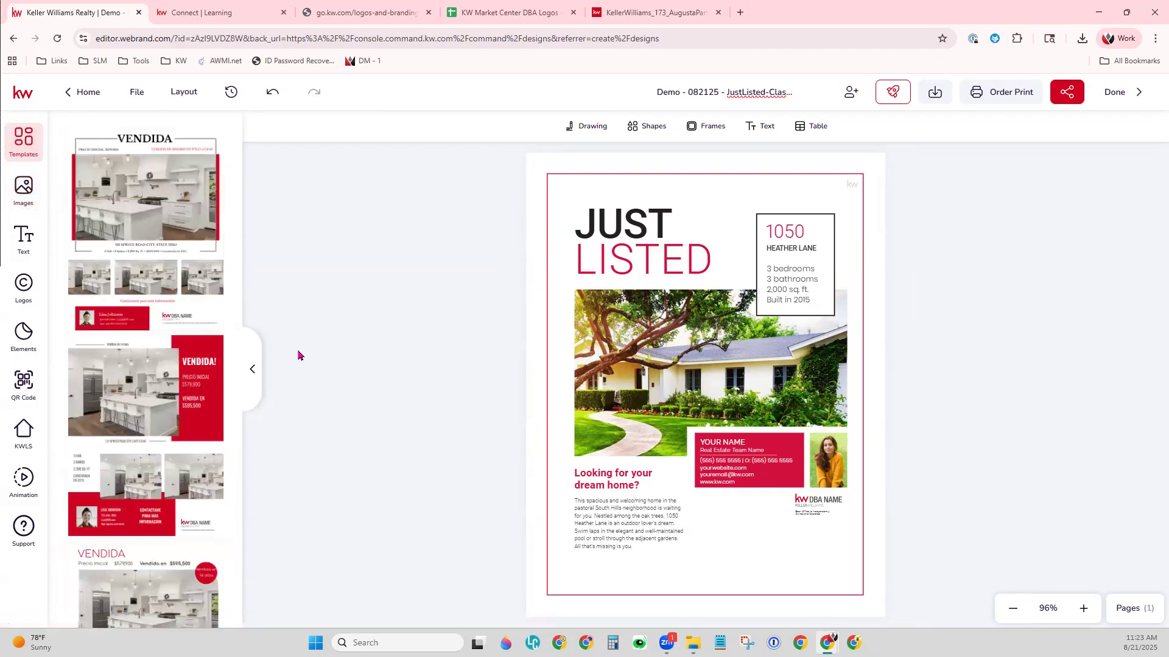
pyautogui.scroll(-2, 168, 513)
pyautogui.scroll(-10, 169, 513)
pyautogui.scroll(-10, 169, 524)
pyautogui.scroll(-10, 169, 524)
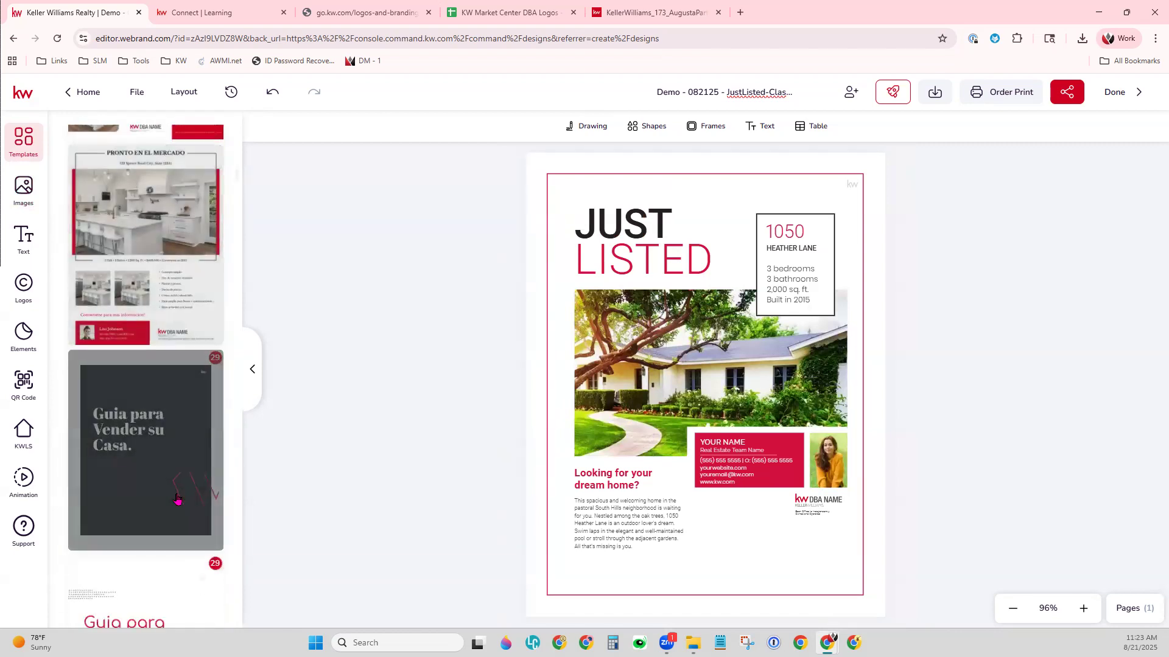
pyautogui.scroll(-6, 177, 499)
pyautogui.scroll(7, 177, 499)
pyautogui.scroll(10, 177, 499)
pyautogui.scroll(8, 177, 499)
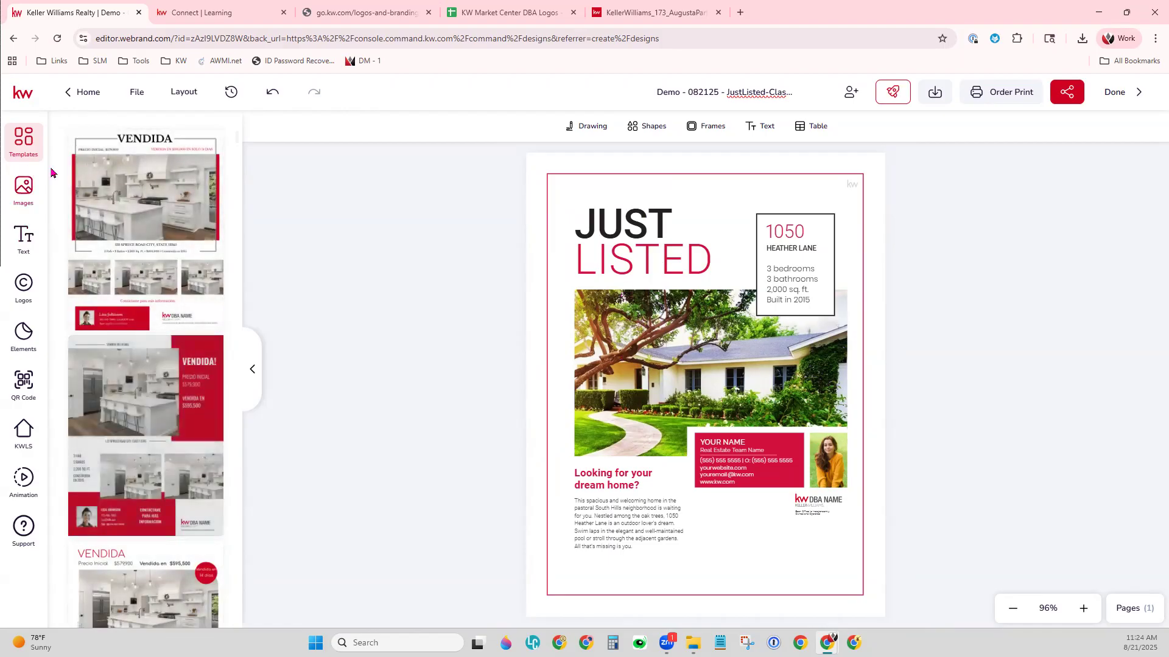
# - Search the stock image library for 'home exterior' photos
pyautogui.click(23, 187)
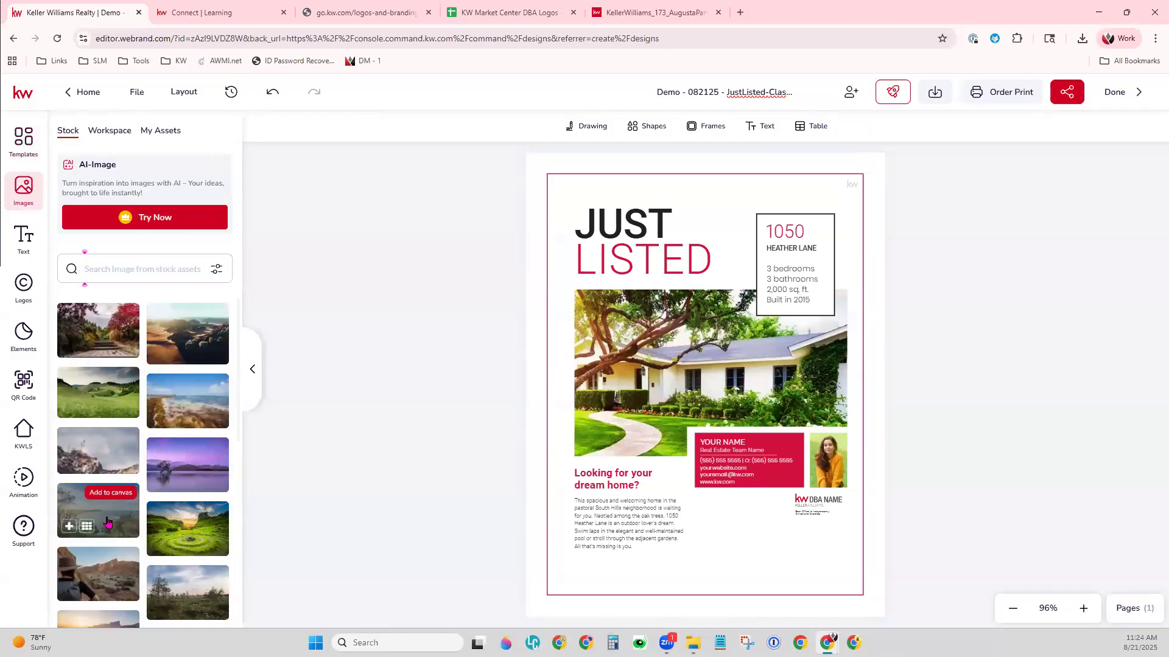
pyautogui.click(128, 268)
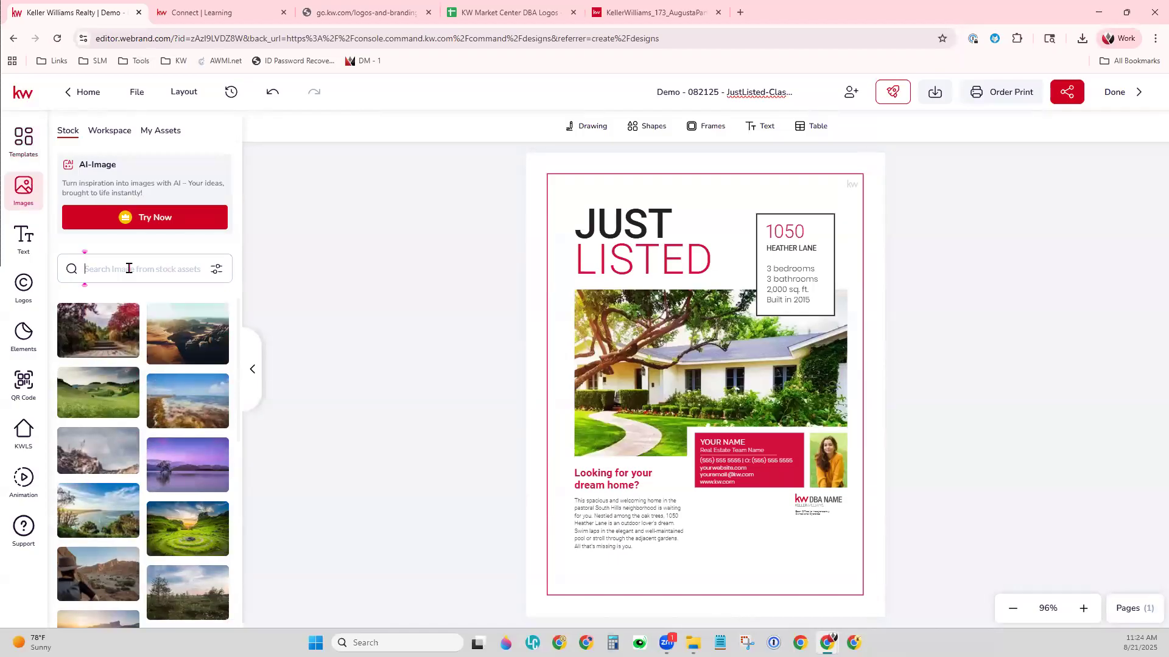
pyautogui.write('home exterior')
pyautogui.press('Return')
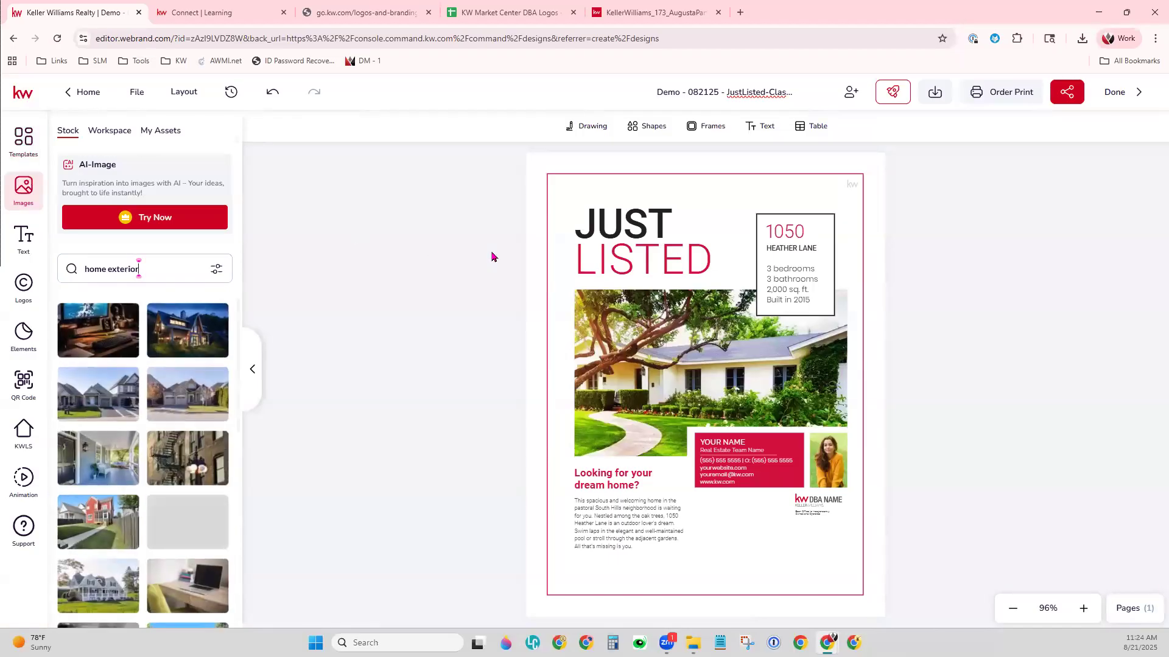
# - Replace the listing photo with the evening house image and nudge it up slightly
pyautogui.moveTo(188, 334)
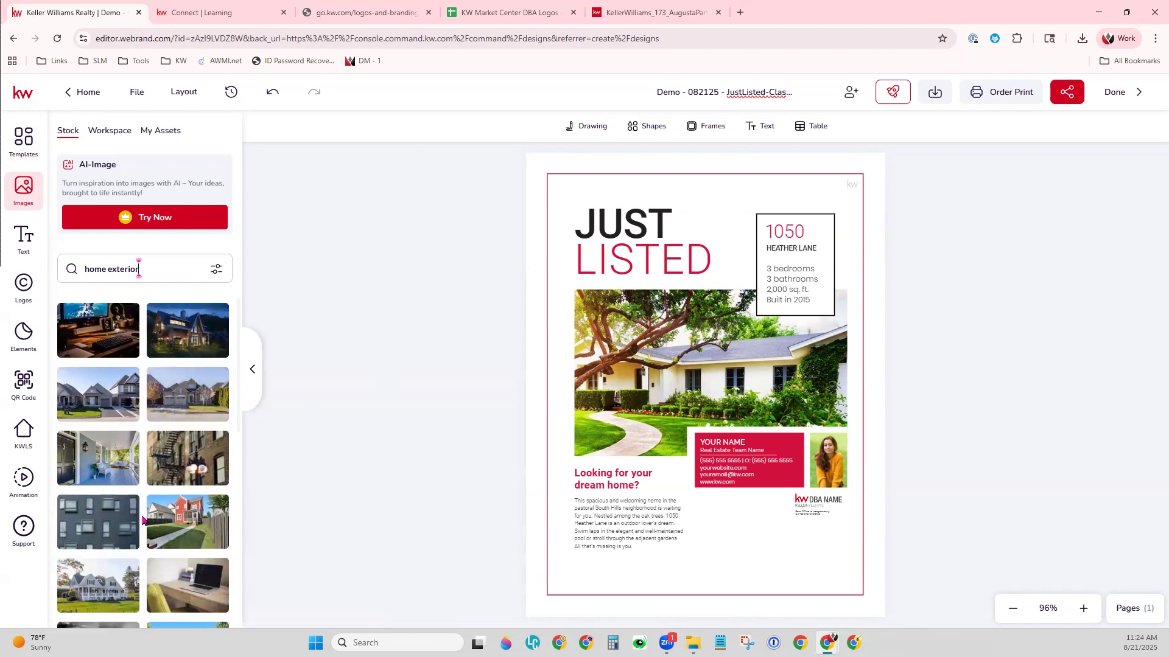
pyautogui.moveTo(162, 351)
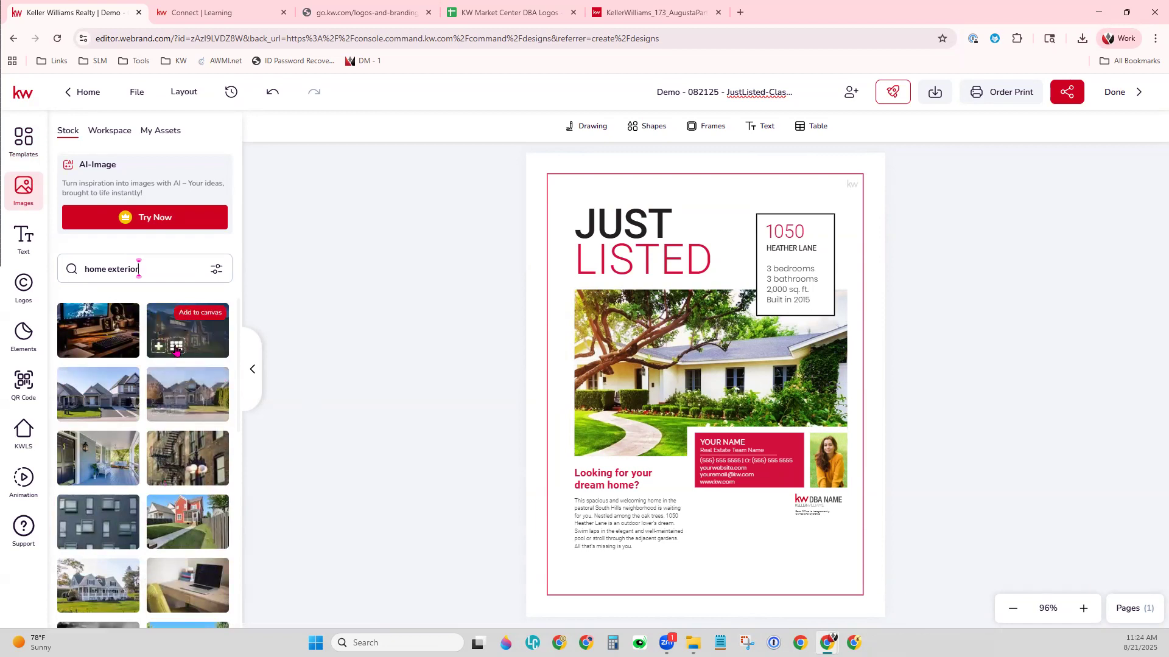
pyautogui.click(160, 350)
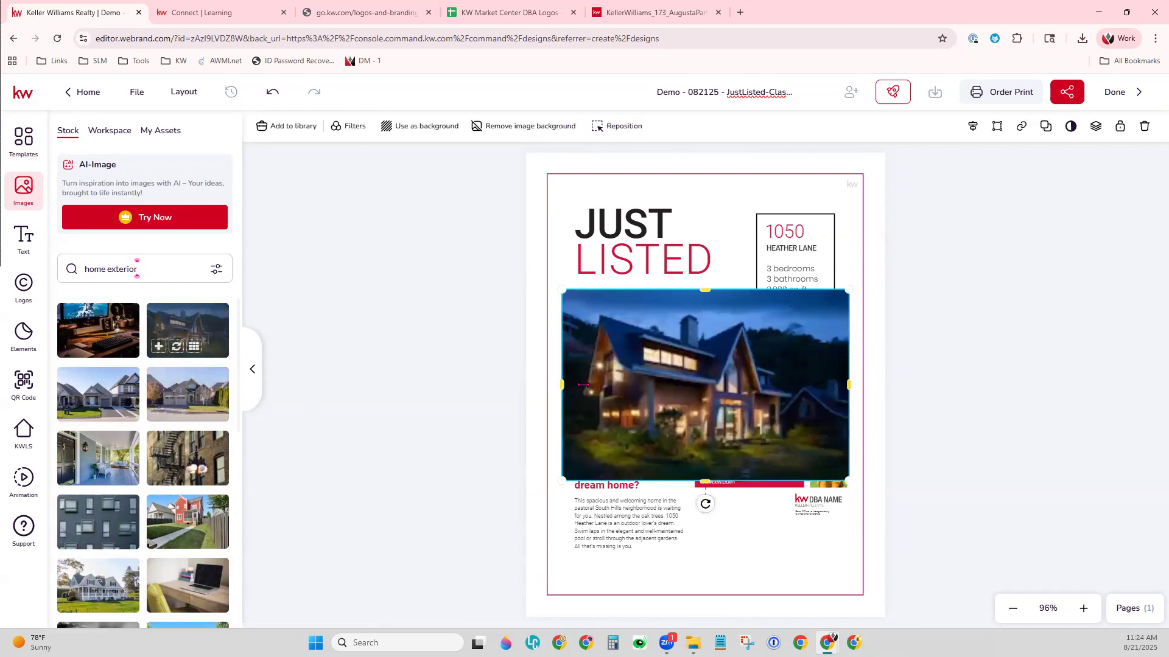
pyautogui.moveTo(777, 364)
pyautogui.mouseDown()
pyautogui.moveTo(812, 401)
pyautogui.moveTo(988, 420)
pyautogui.moveTo(751, 356)
pyautogui.mouseUp()
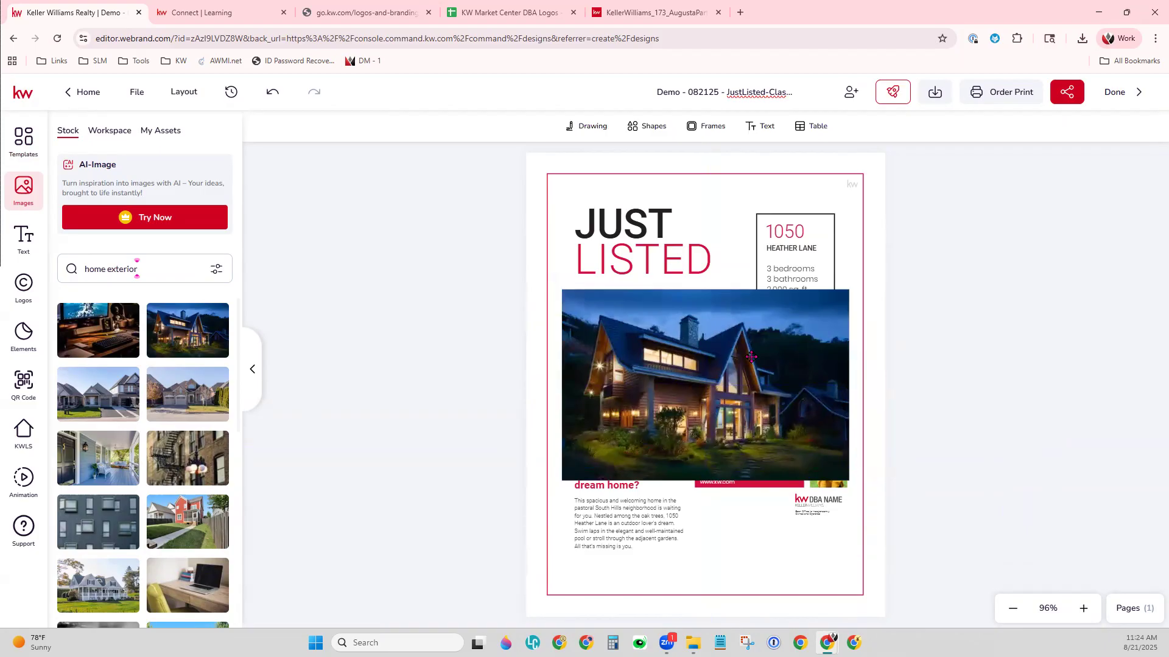
pyautogui.hotkey('ctrl', 'z')
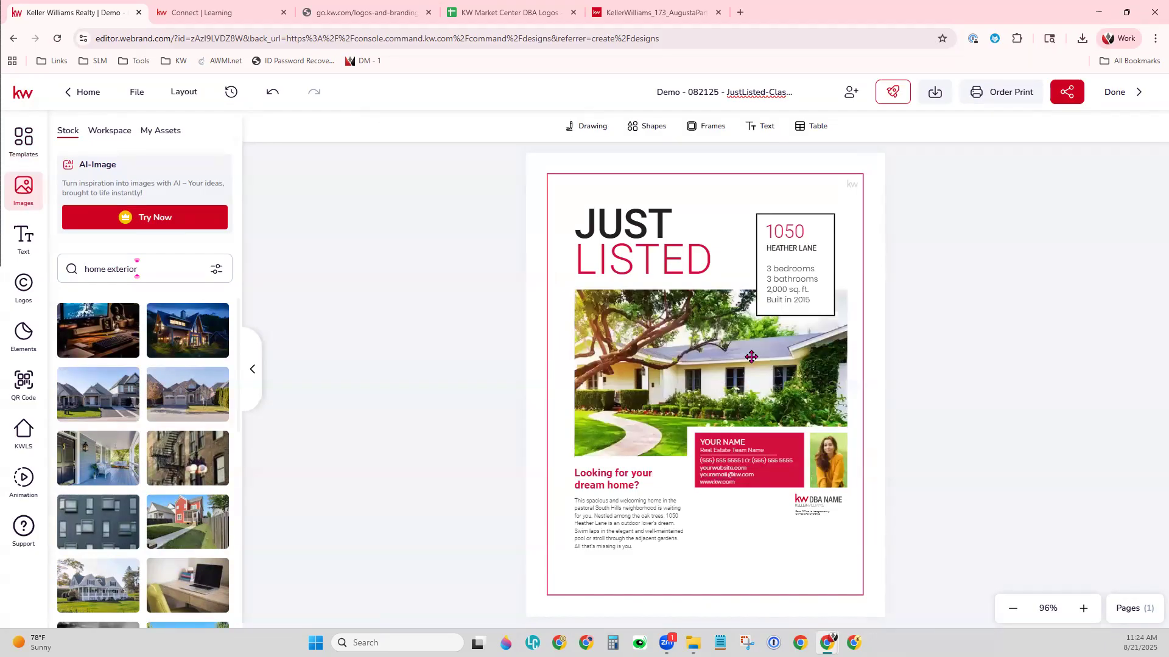
pyautogui.click(639, 346)
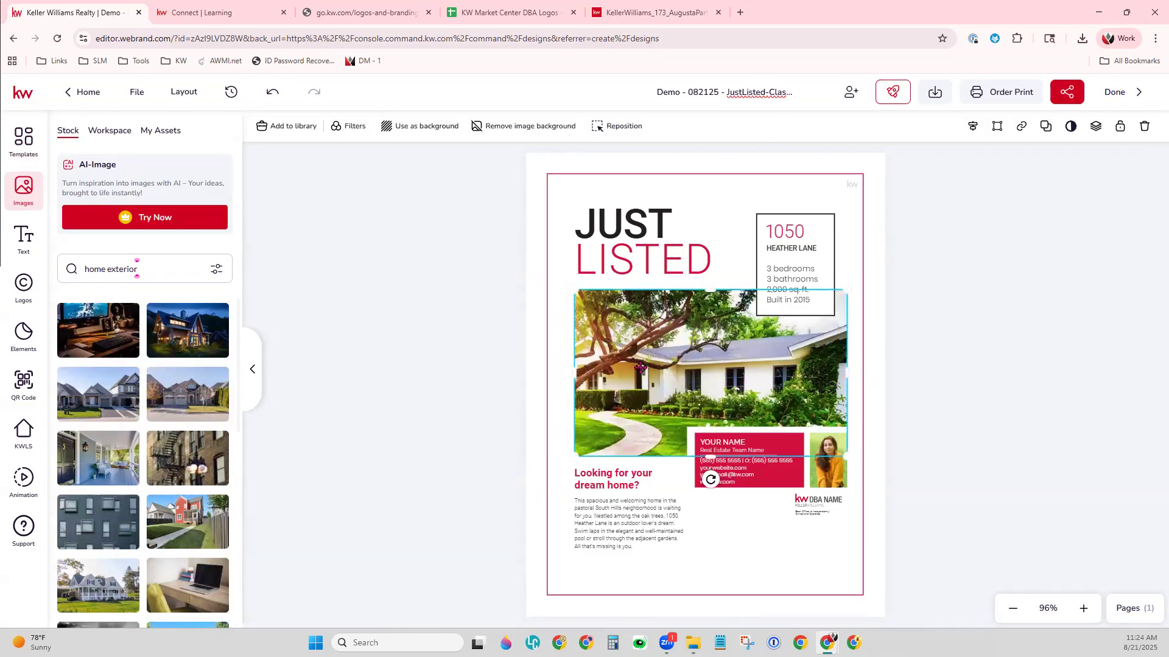
pyautogui.moveTo(199, 356)
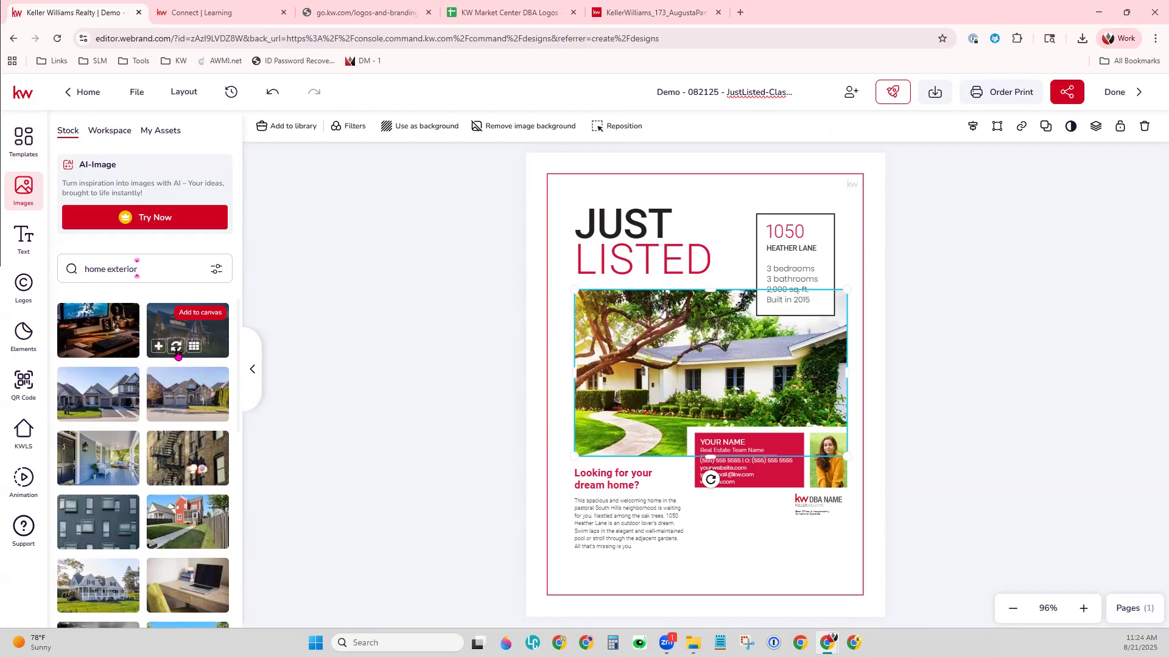
pyautogui.click(177, 353)
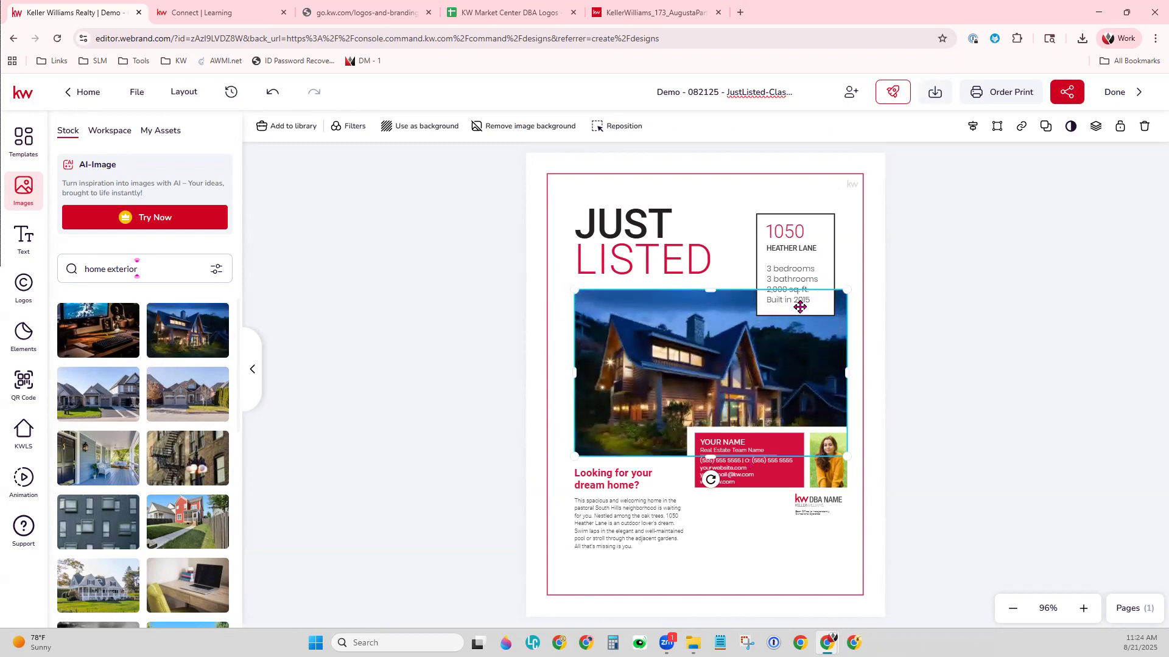
pyautogui.moveTo(714, 382); pyautogui.dragTo(714, 373)
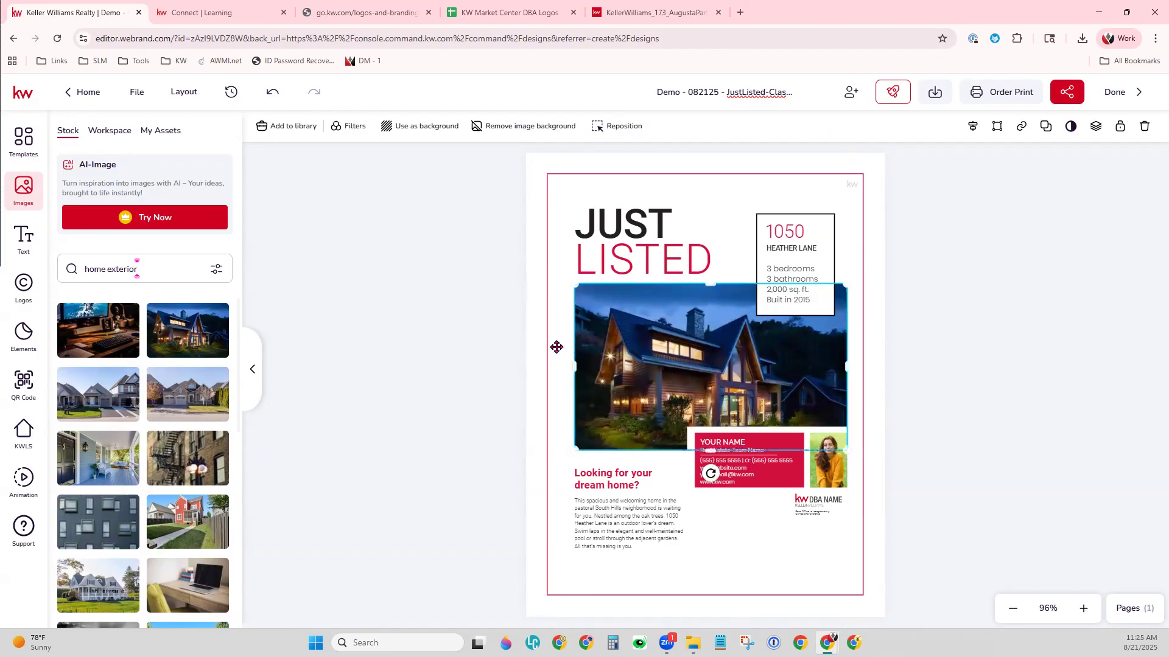
pyautogui.click(441, 299)
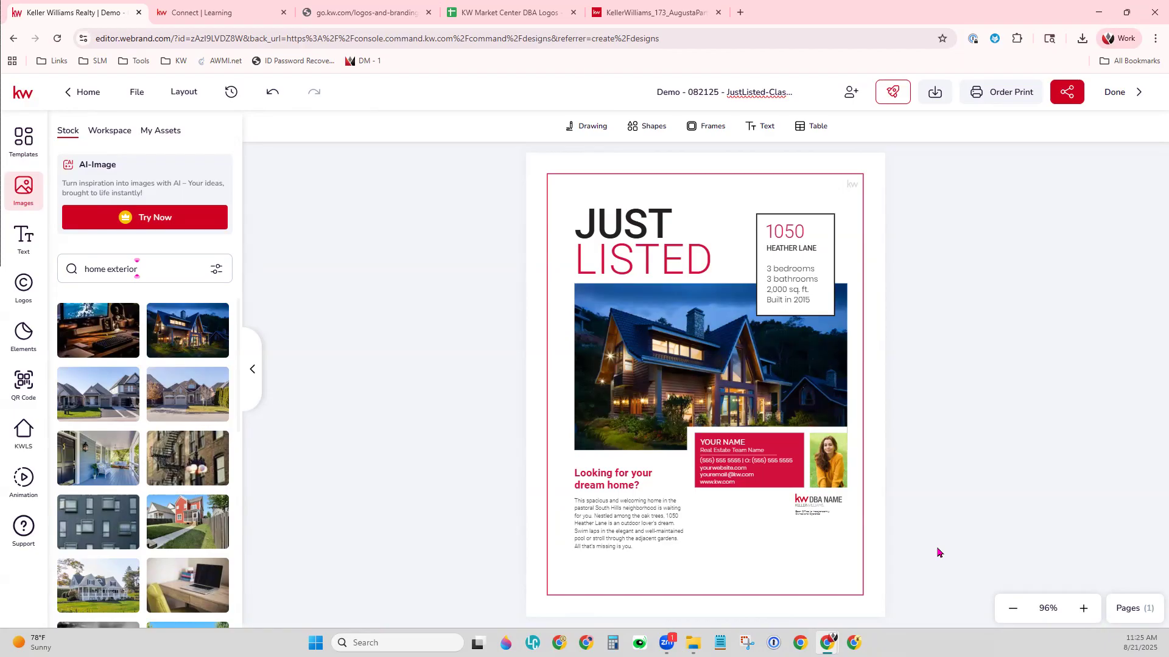
# - Browse the Workspace House Exteriors image folder, then show the Text options
pyautogui.click(154, 133)
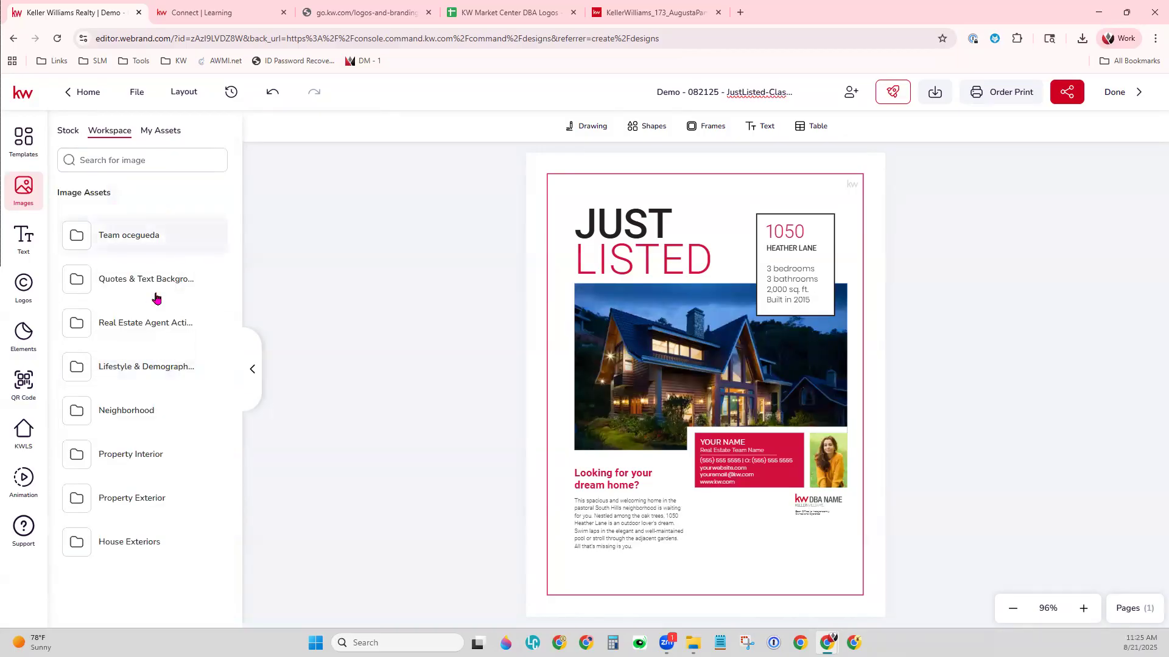
pyautogui.click(138, 553)
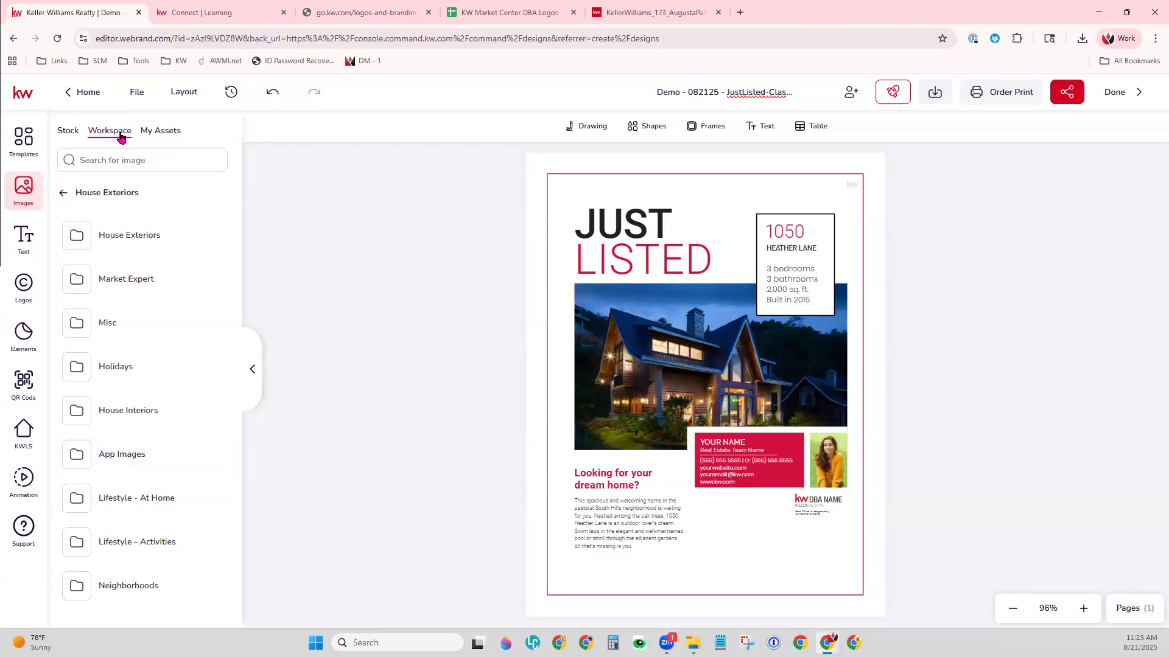
pyautogui.click(149, 244)
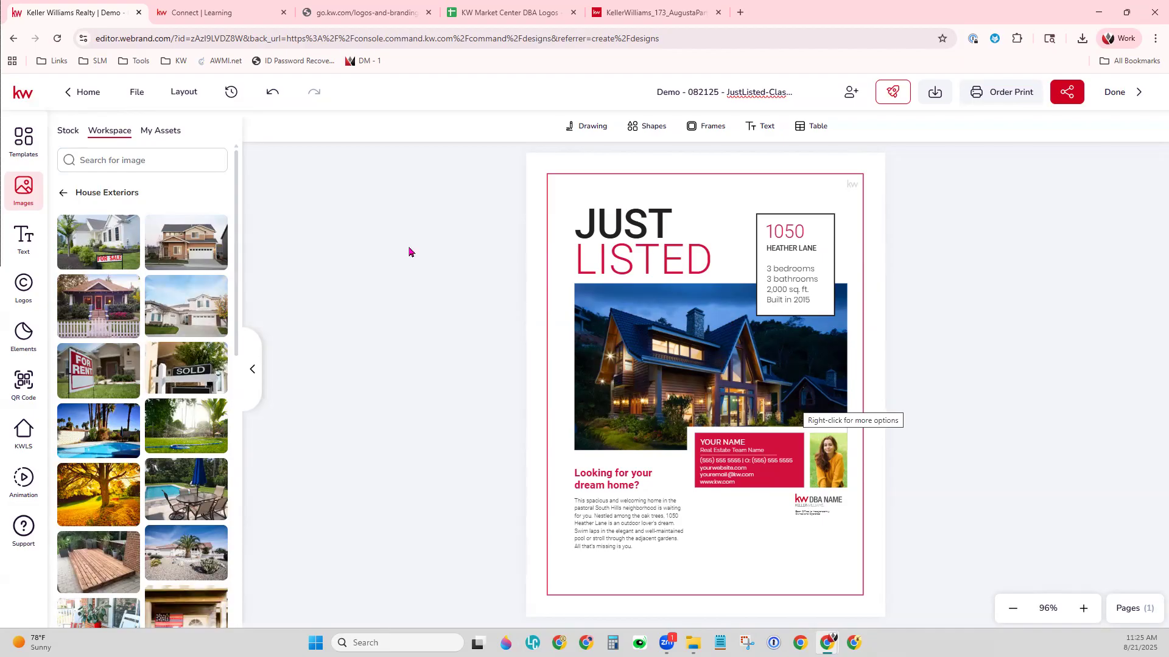
pyautogui.click(24, 239)
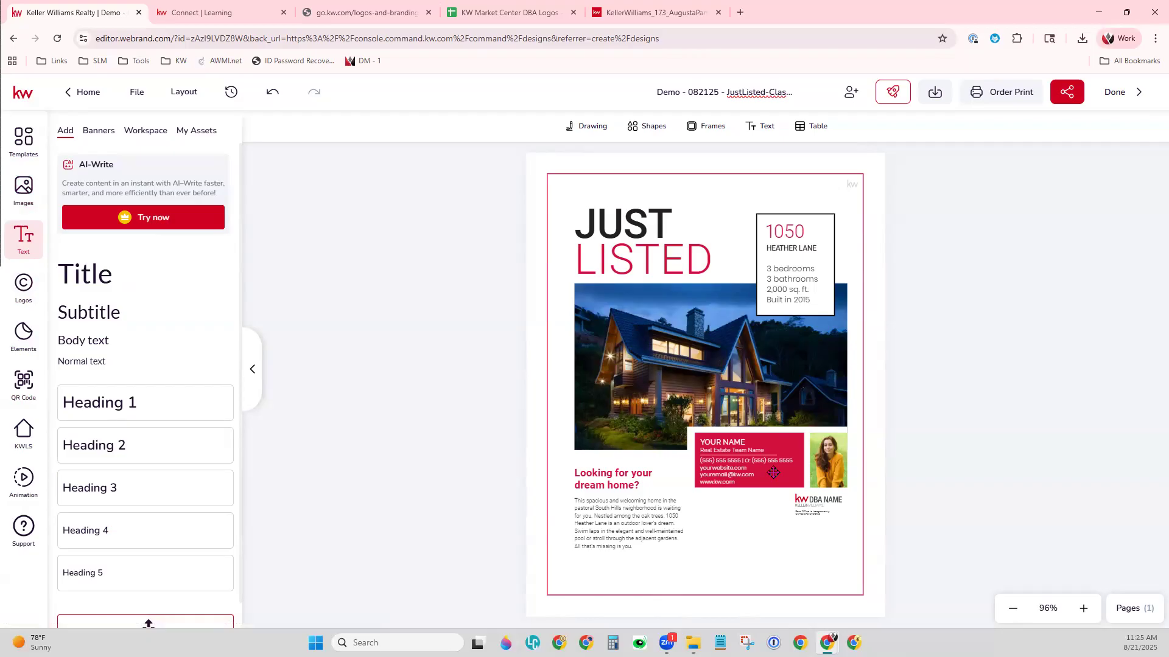
# - Zoom the flier to 157% on the agent box and select the YOUR NAME placeholder
pyautogui.click(1083, 608)
pyautogui.click(1084, 608)
pyautogui.scroll(-4, 1029, 487)
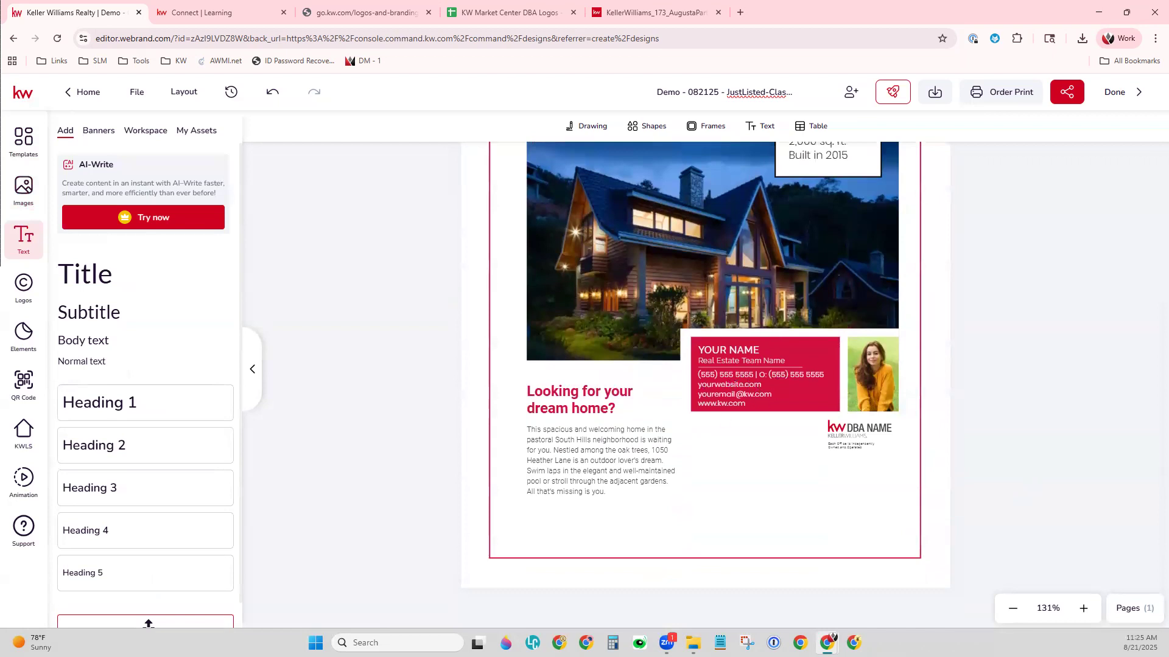
pyautogui.click(1084, 609)
pyautogui.scroll(-5, 1029, 481)
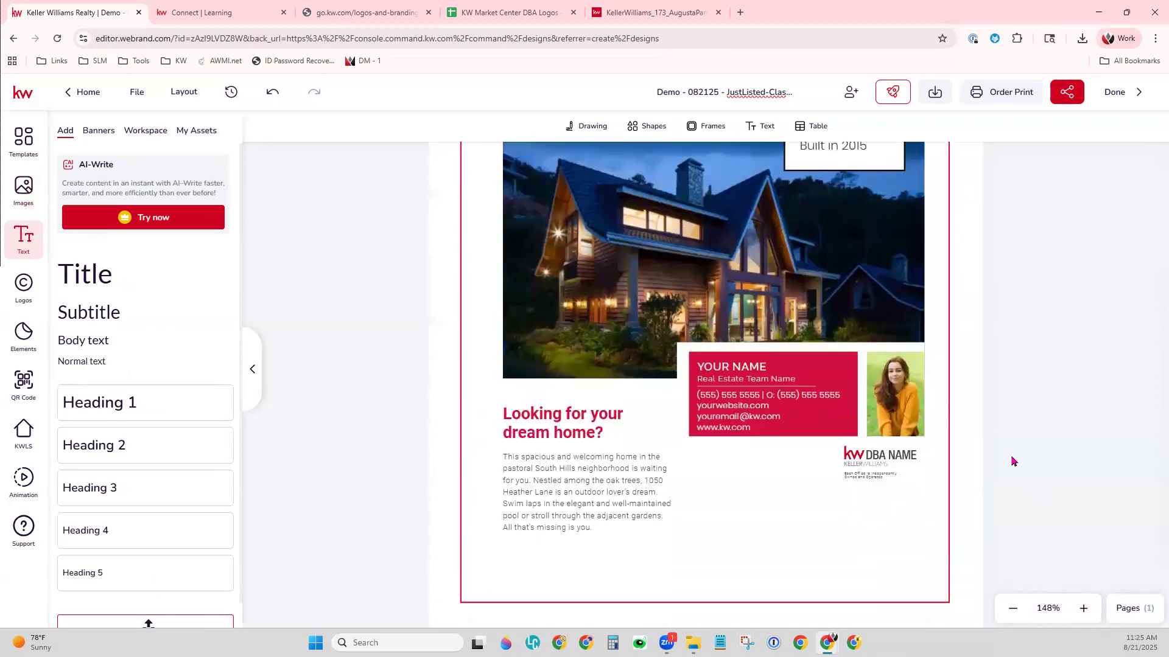
pyautogui.click(1086, 612)
pyautogui.scroll(-5, 1023, 501)
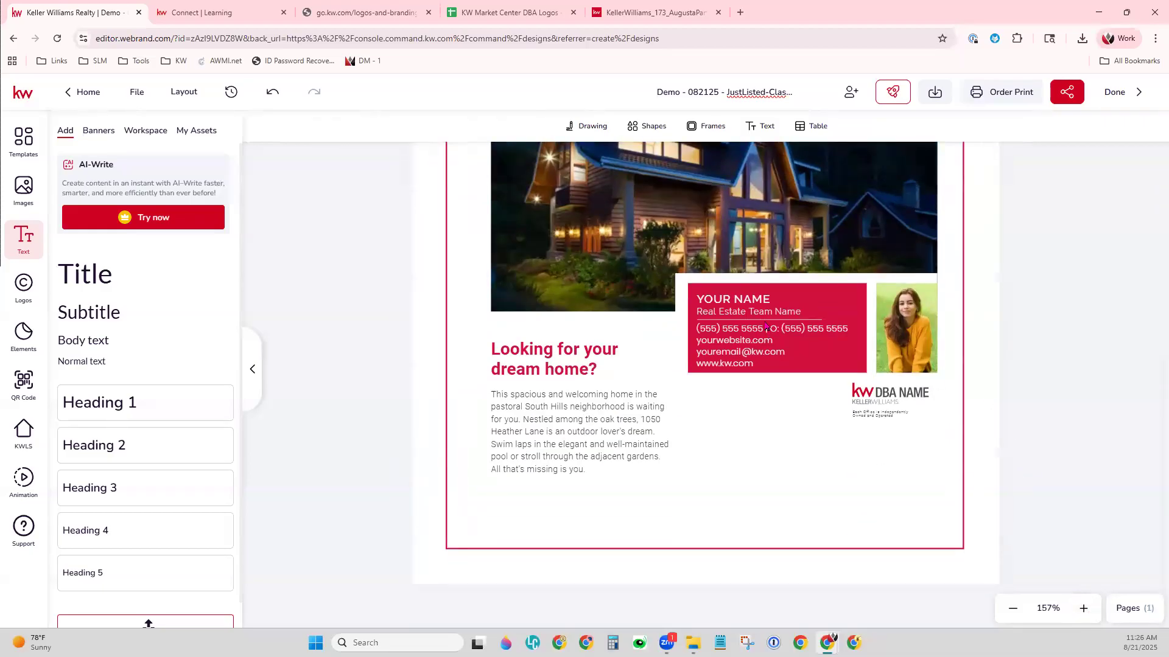
pyautogui.click(744, 303)
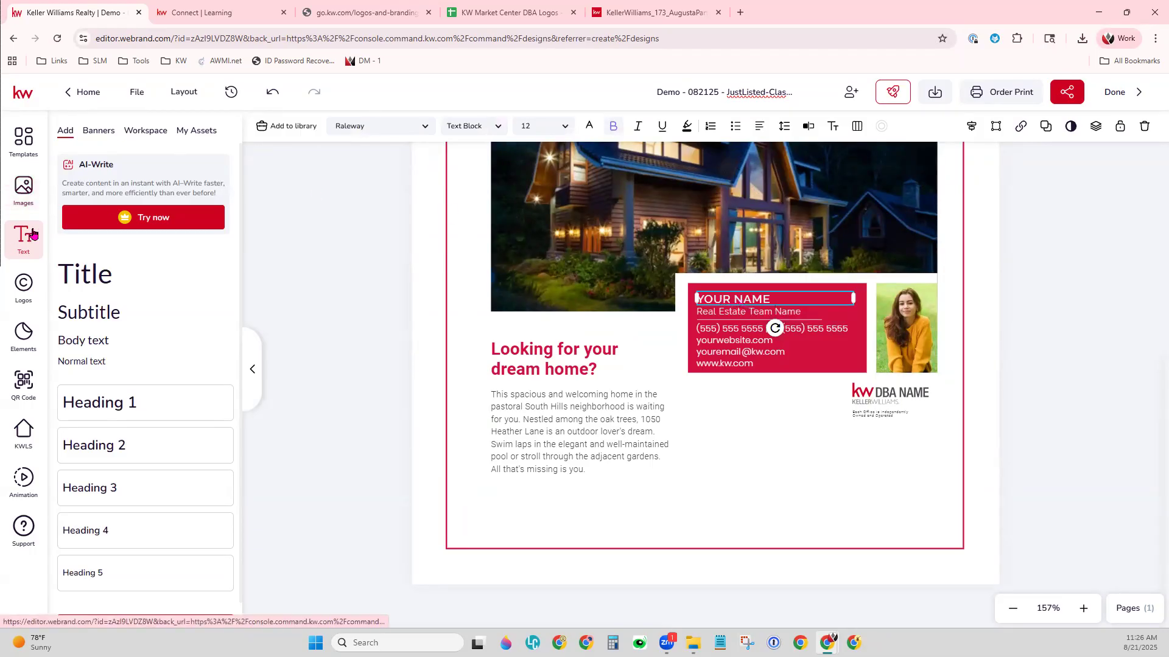
# - Replace YOUR NAME with the saved company name from Text My Assets
pyautogui.click(201, 138)
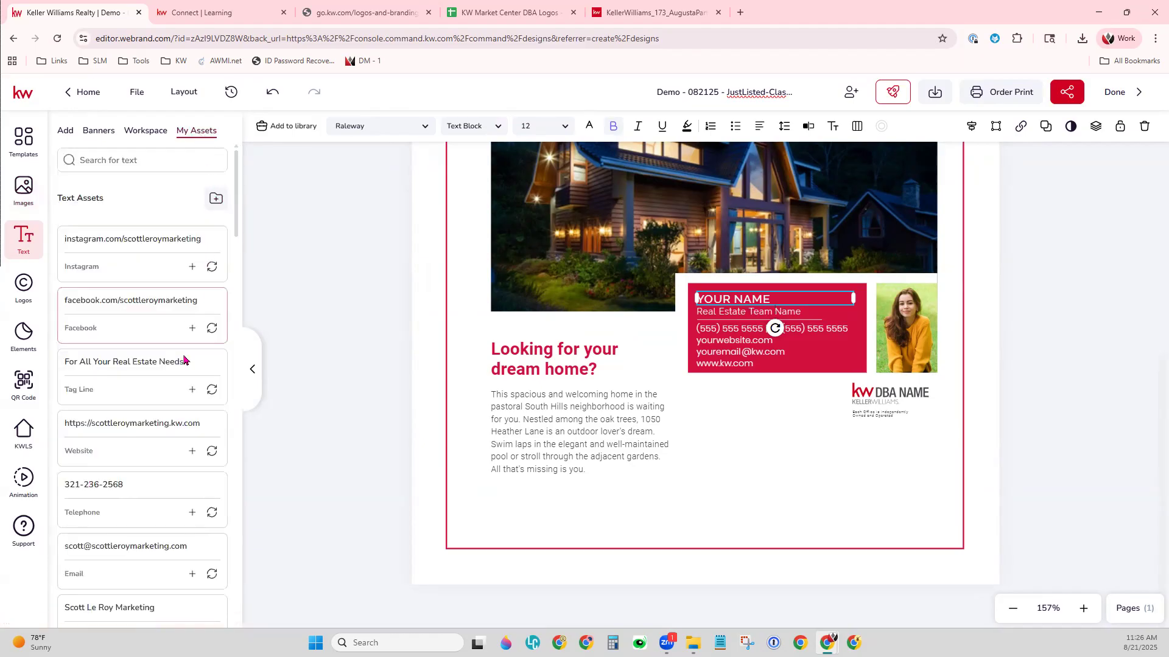
pyautogui.scroll(-2, 168, 506)
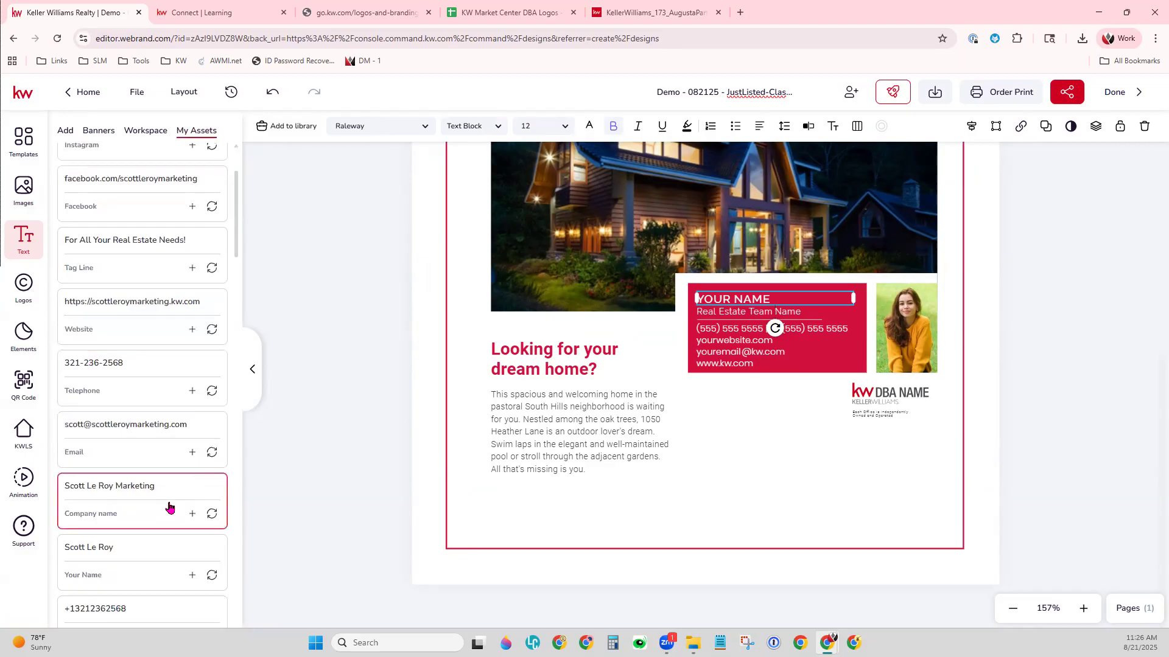
pyautogui.scroll(-2, 170, 507)
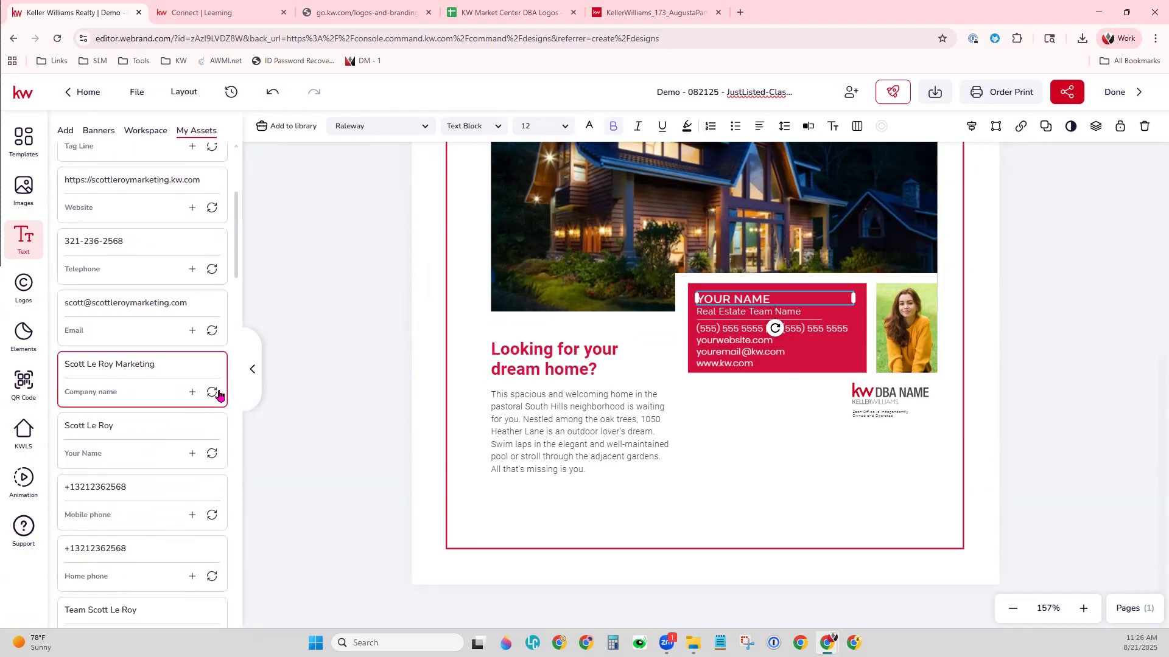
pyautogui.click(212, 394)
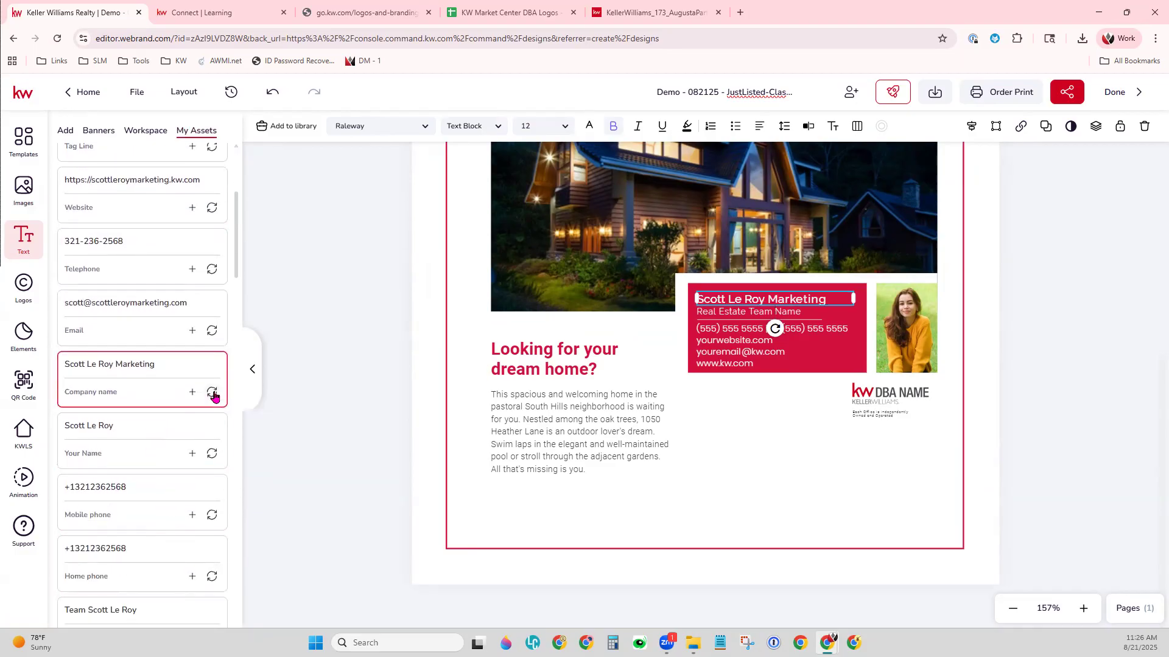
# - Delete the team-name line beneath it and select the contact details text
pyautogui.doubleClick(725, 313)
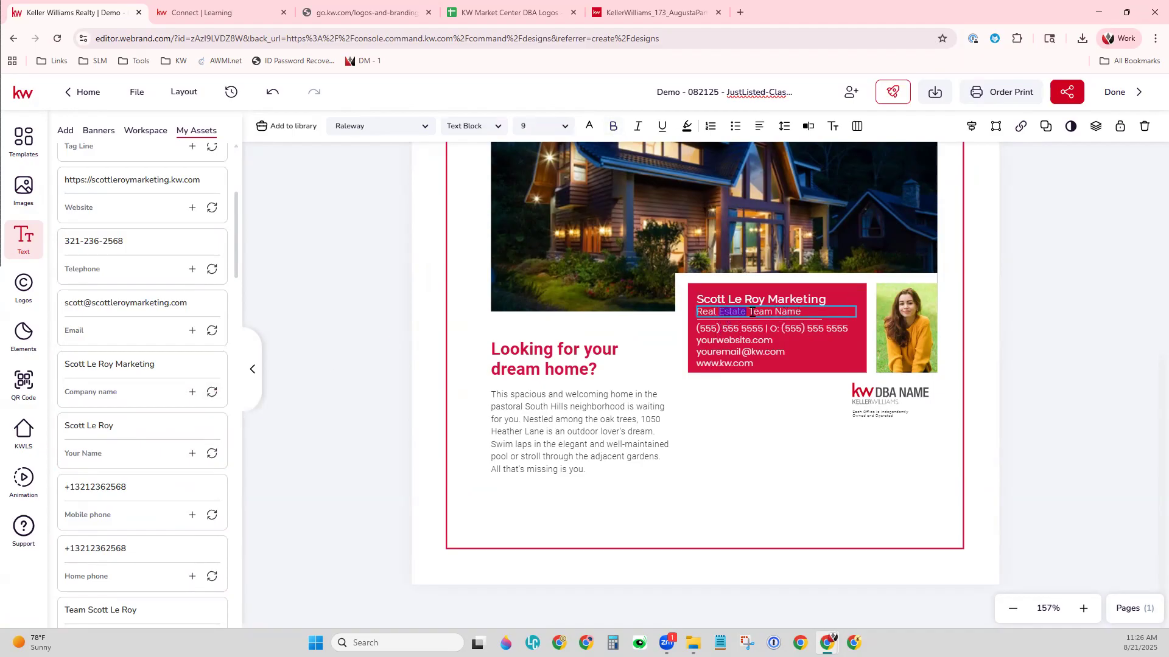
pyautogui.click(212, 453)
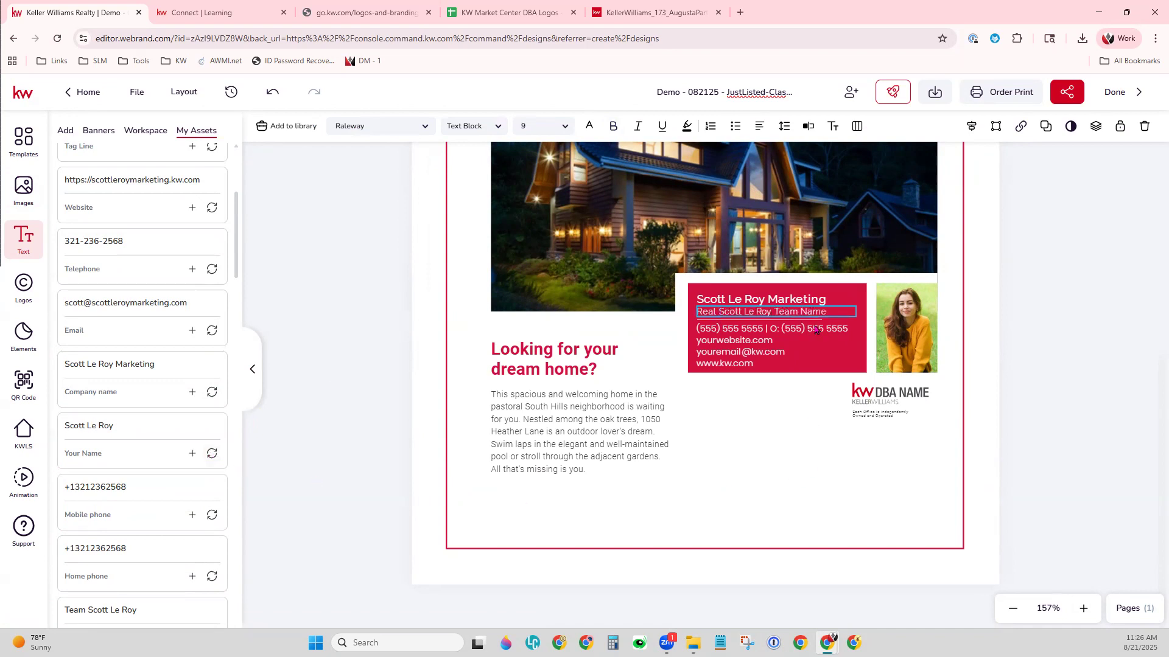
pyautogui.tripleClick(793, 311)
pyautogui.press('BackSpace')
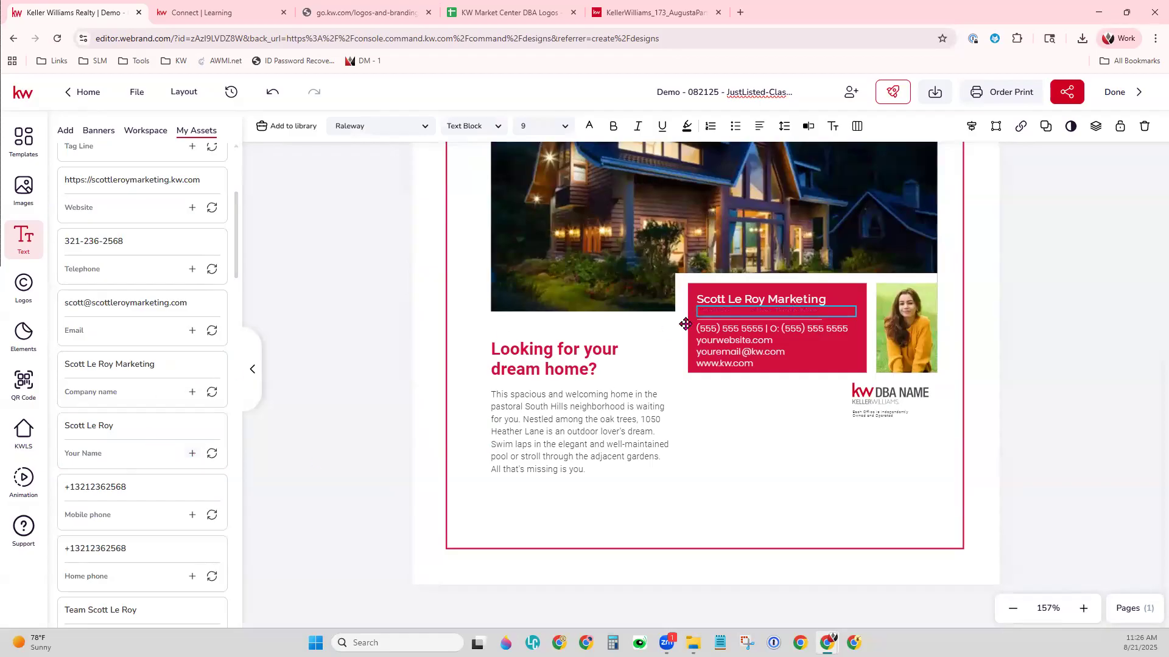
pyautogui.click(779, 406)
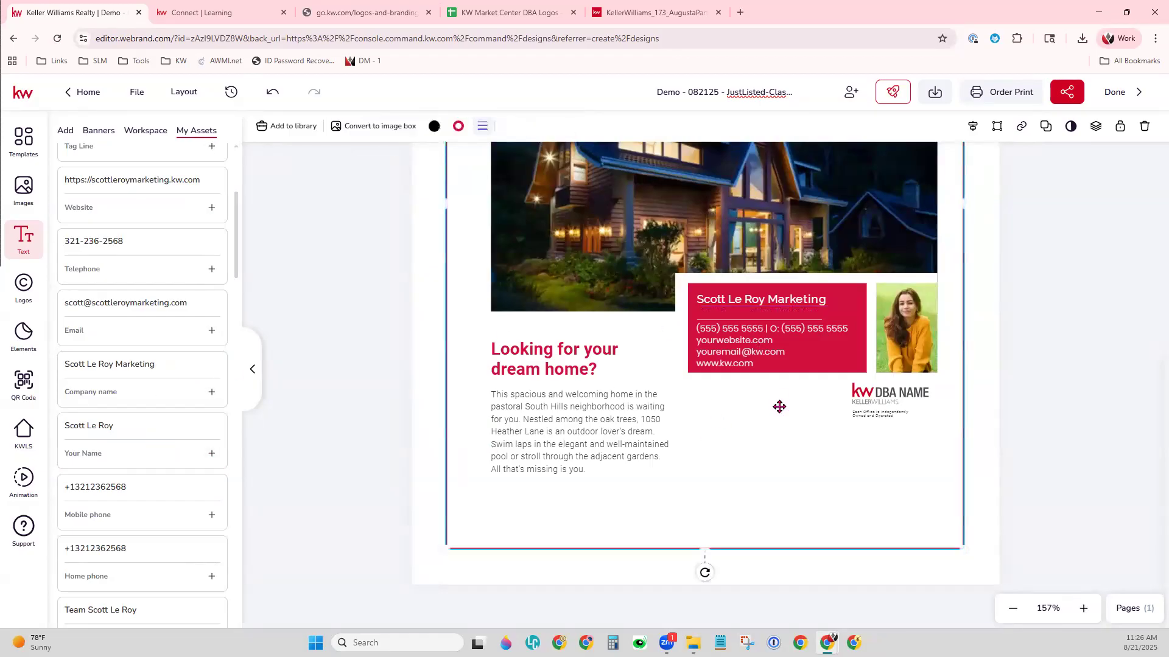
pyautogui.click(754, 313)
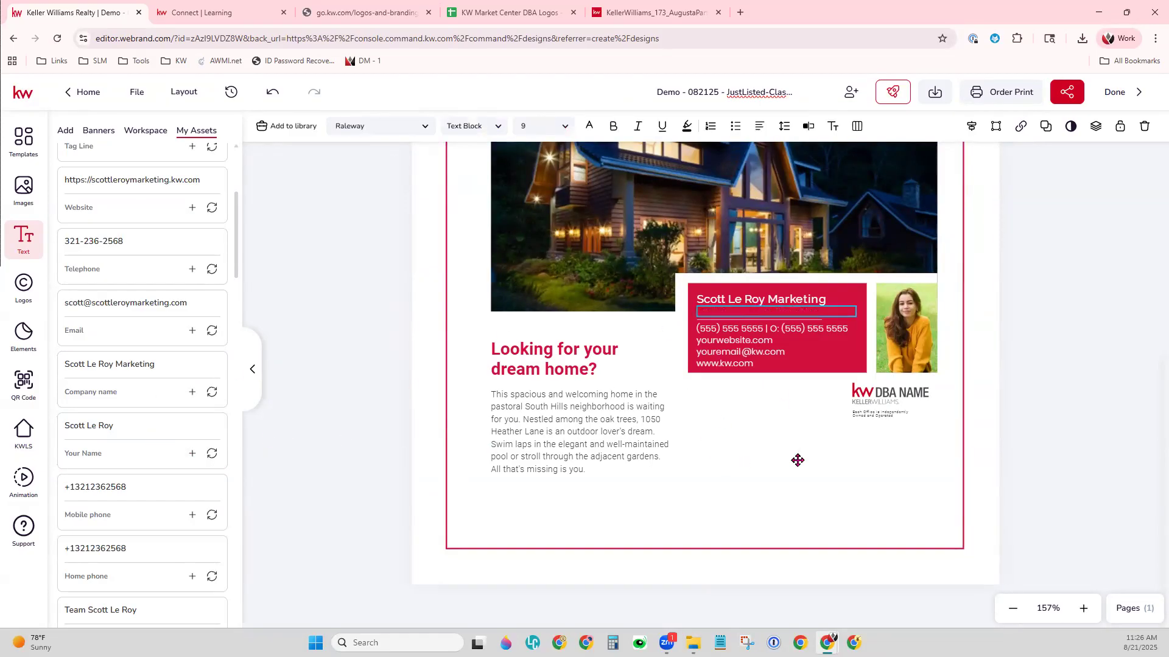
pyautogui.click(808, 414)
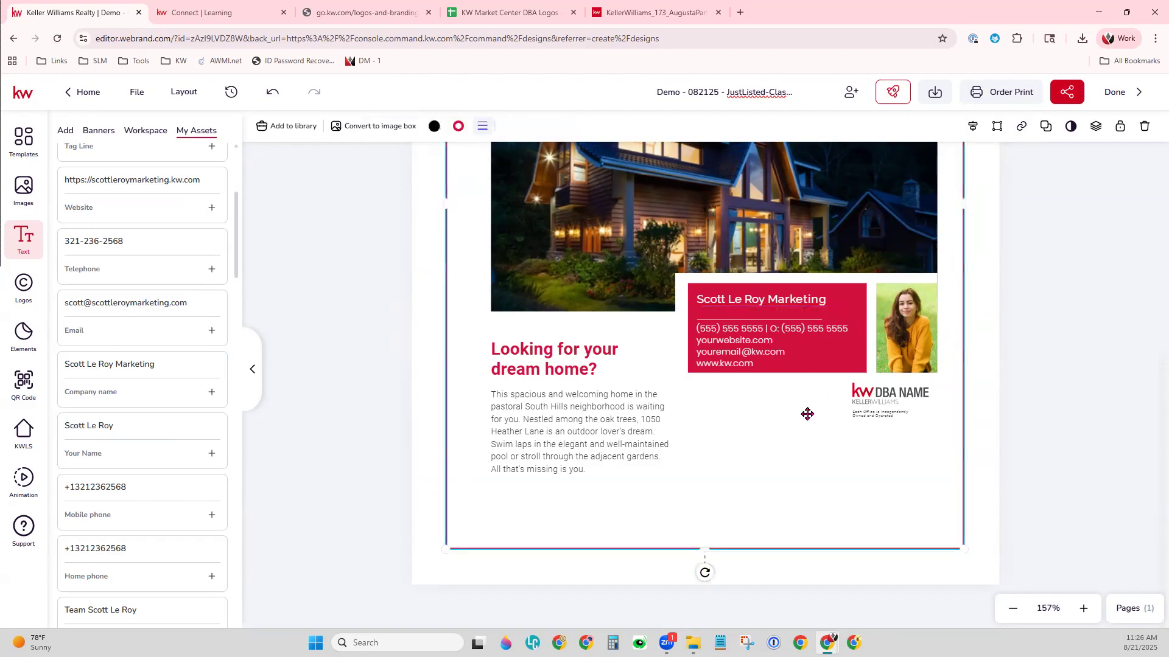
pyautogui.click(735, 332)
pyautogui.doubleClick(735, 329)
pyautogui.click(759, 359)
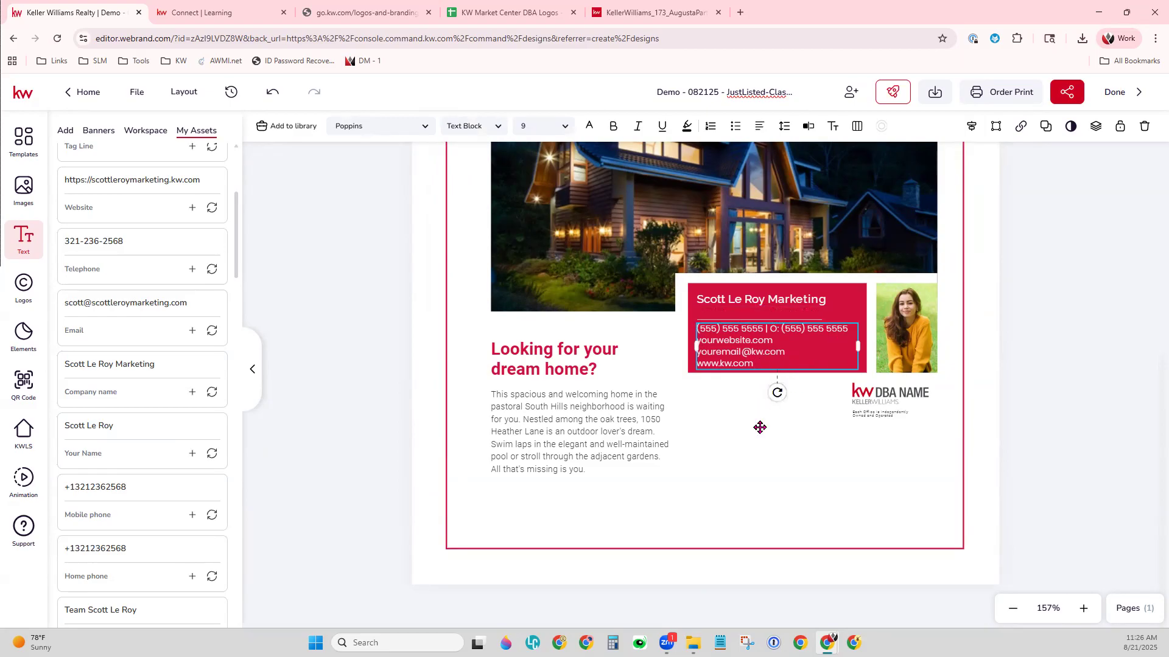
# - Replace the contact details lines with the agent's saved e-mail address
pyautogui.click(759, 425)
pyautogui.click(753, 346)
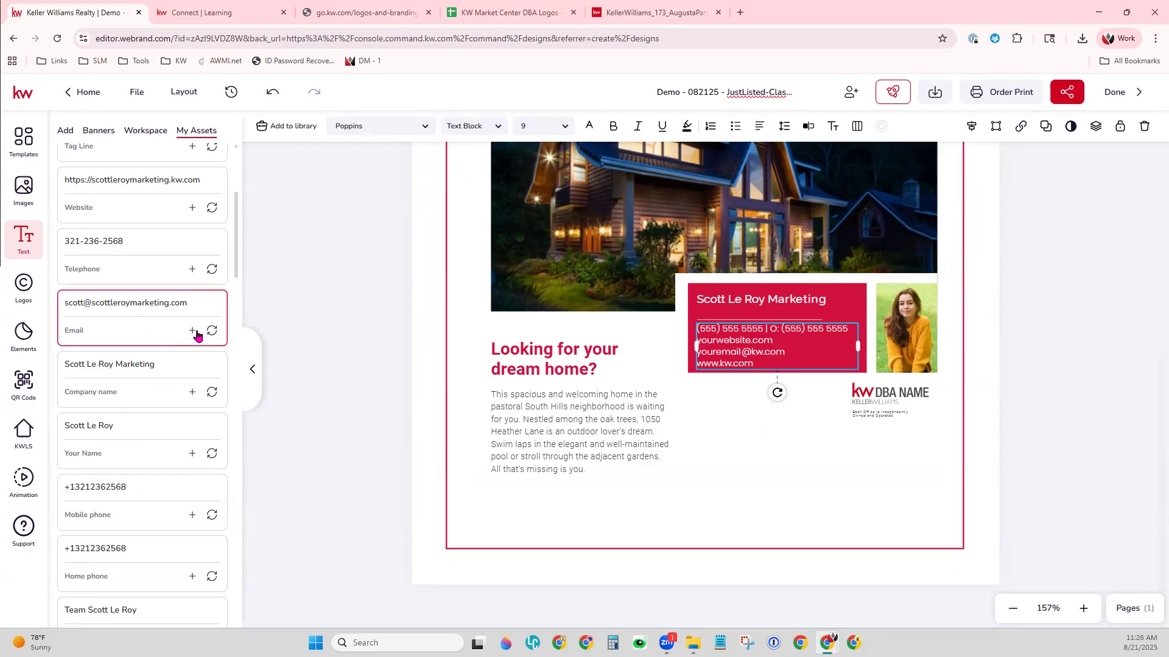
pyautogui.scroll(4, 162, 287)
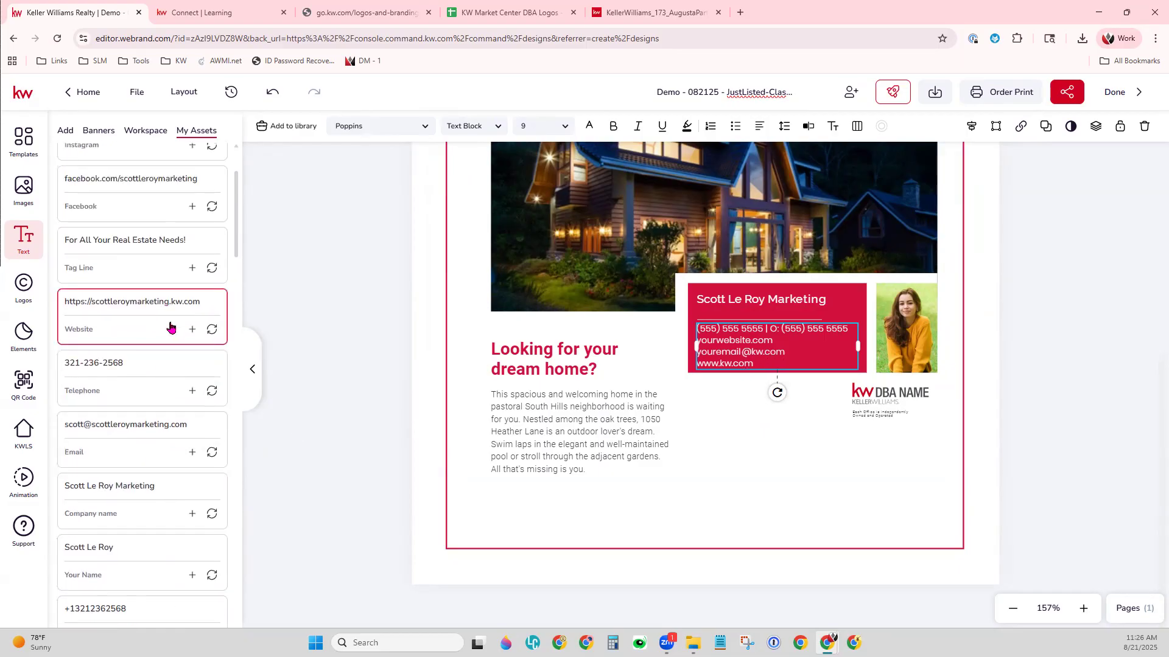
pyautogui.scroll(-6, 177, 365)
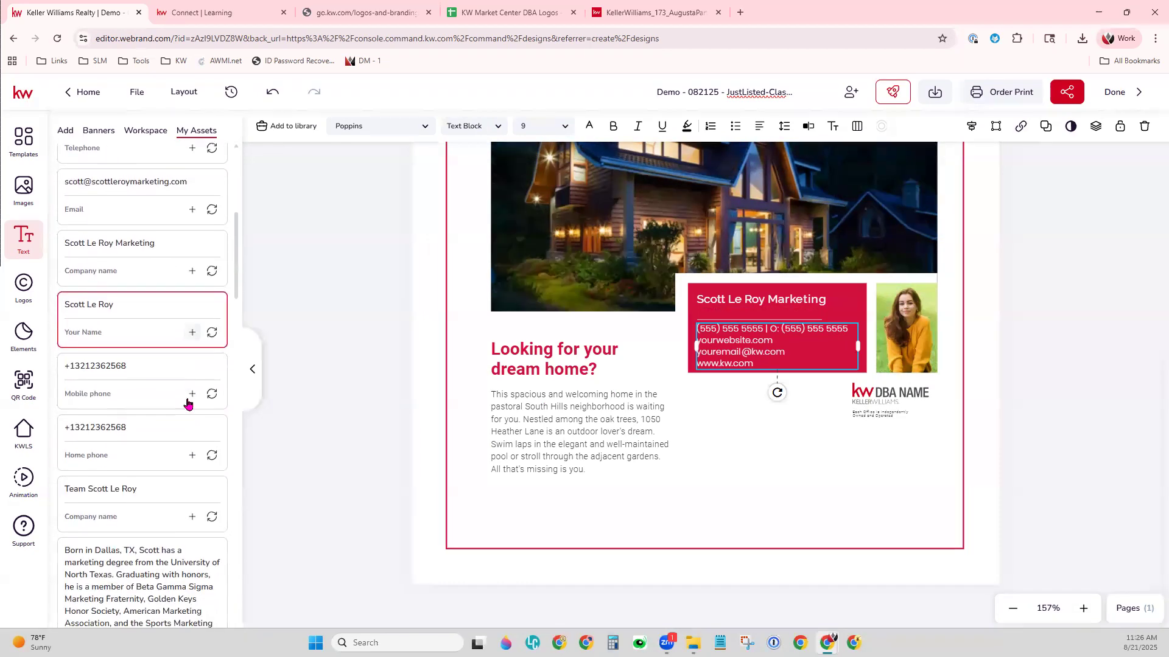
pyautogui.scroll(-5, 188, 433)
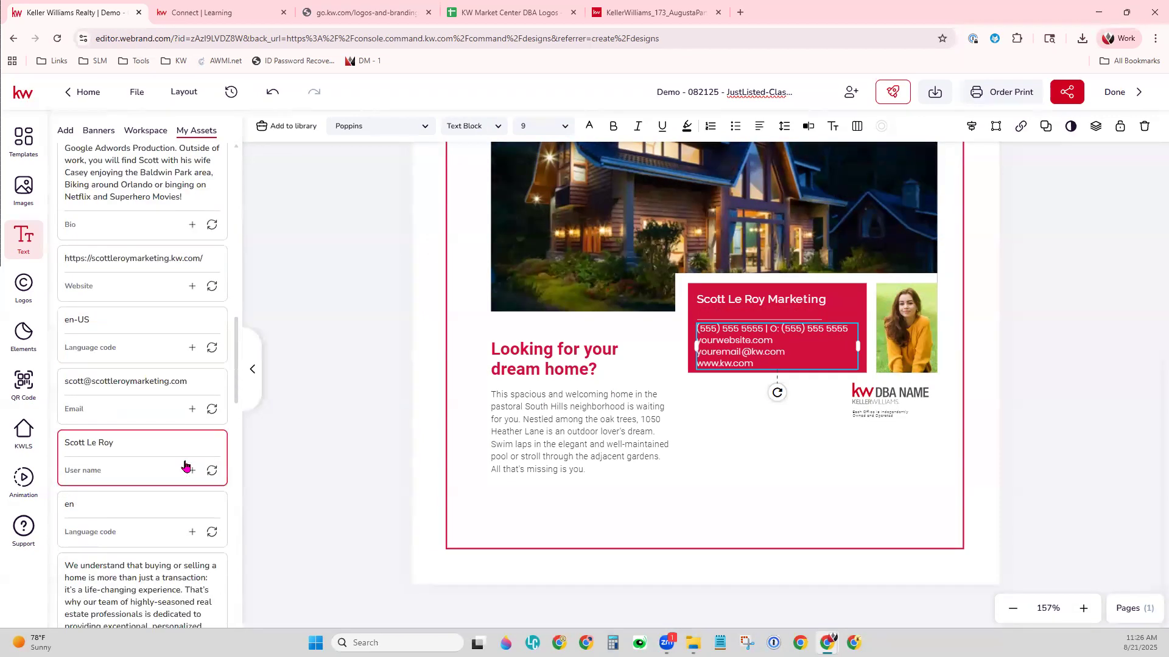
pyautogui.click(212, 409)
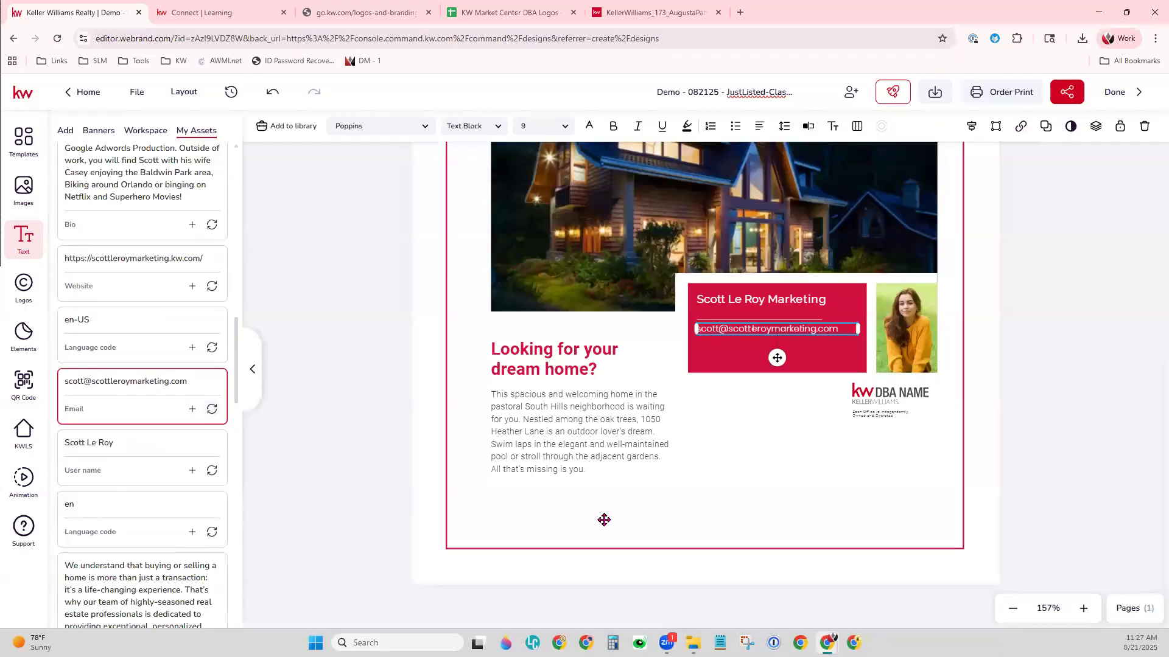
# - Add the saved Website text asset to the flier as a new text element
pyautogui.click(807, 351)
pyautogui.click(797, 330)
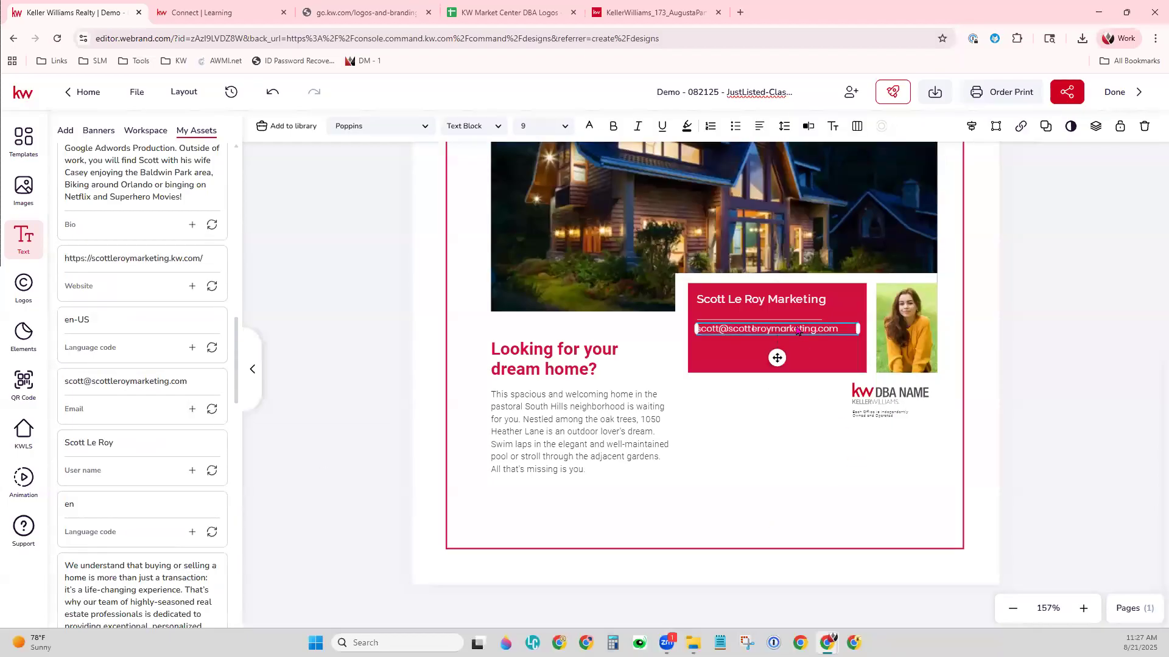
pyautogui.click(723, 347)
pyautogui.click(723, 347)
pyautogui.click(756, 412)
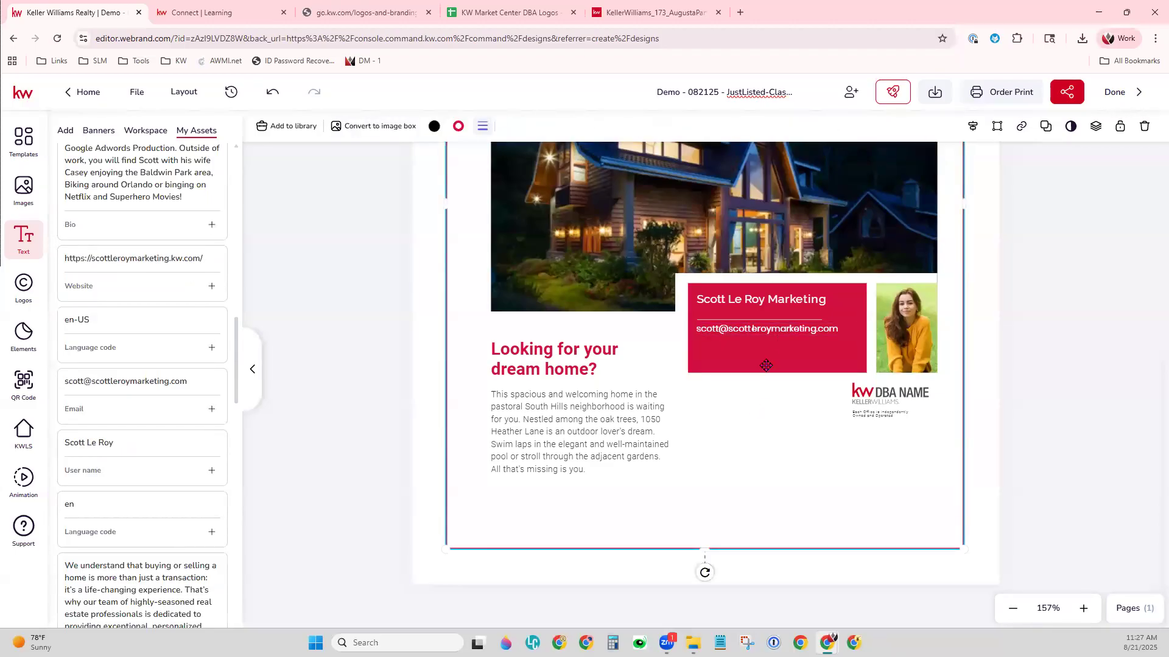
pyautogui.click(762, 333)
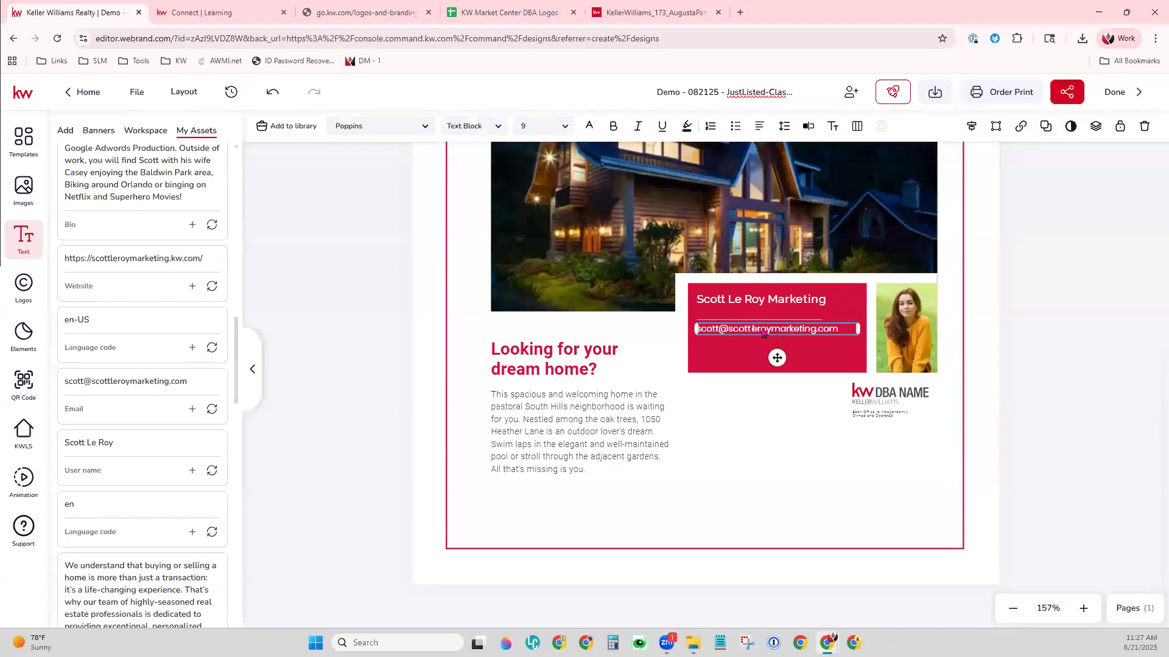
pyautogui.click(791, 351)
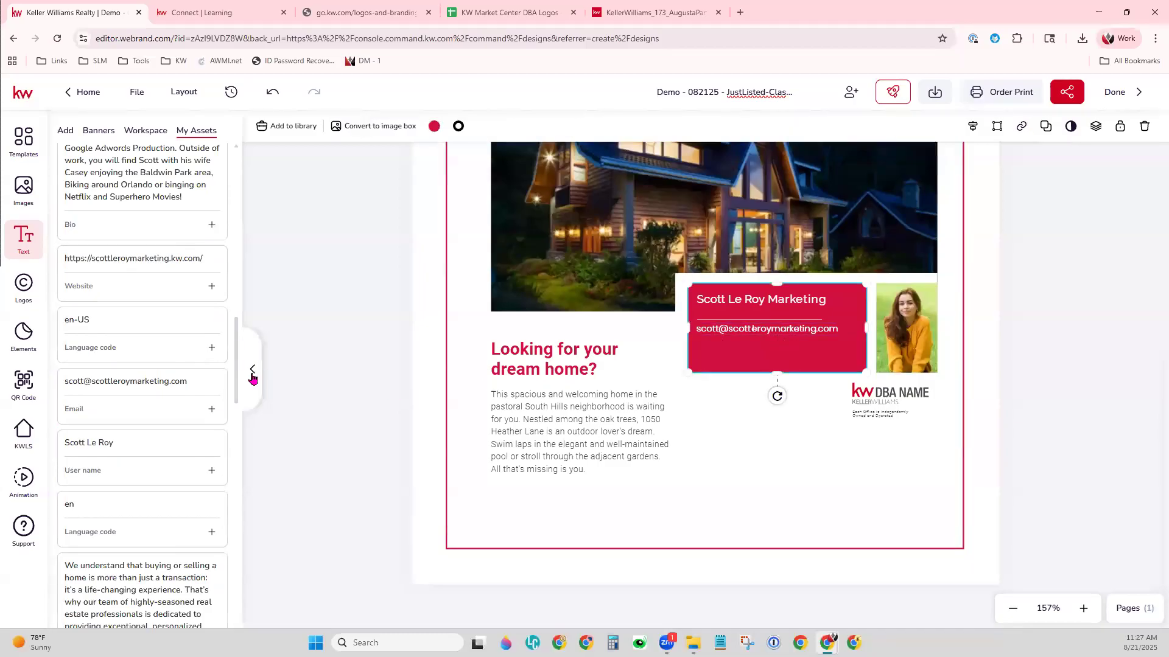
pyautogui.click(720, 445)
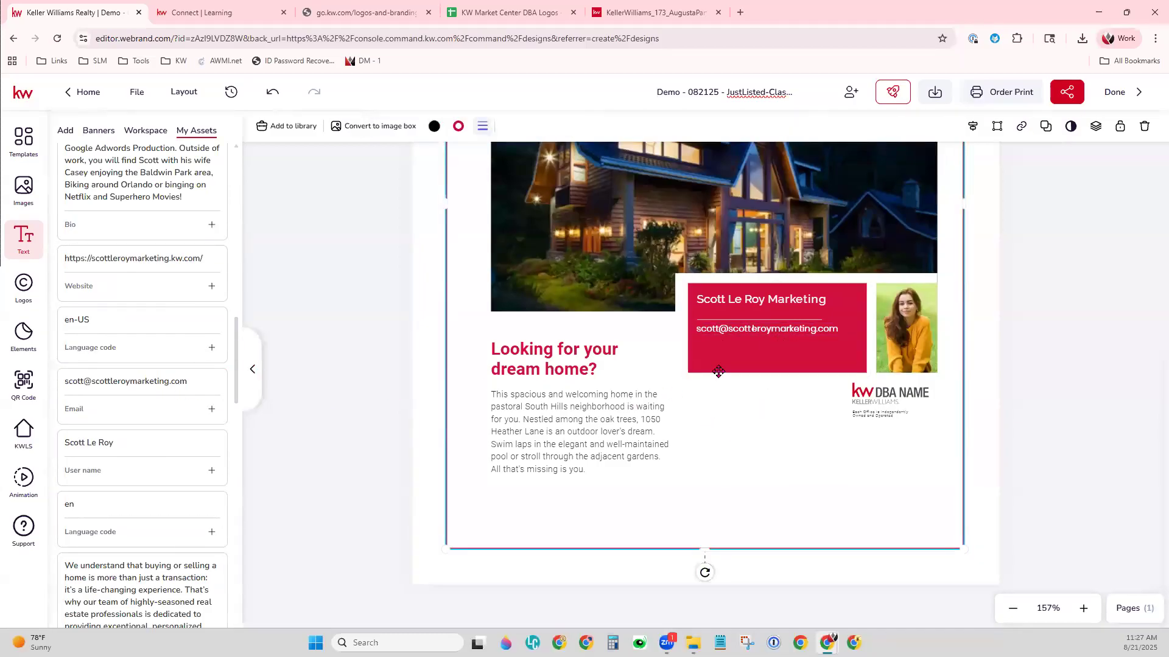
pyautogui.scroll(1, 173, 413)
pyautogui.scroll(1, 173, 413)
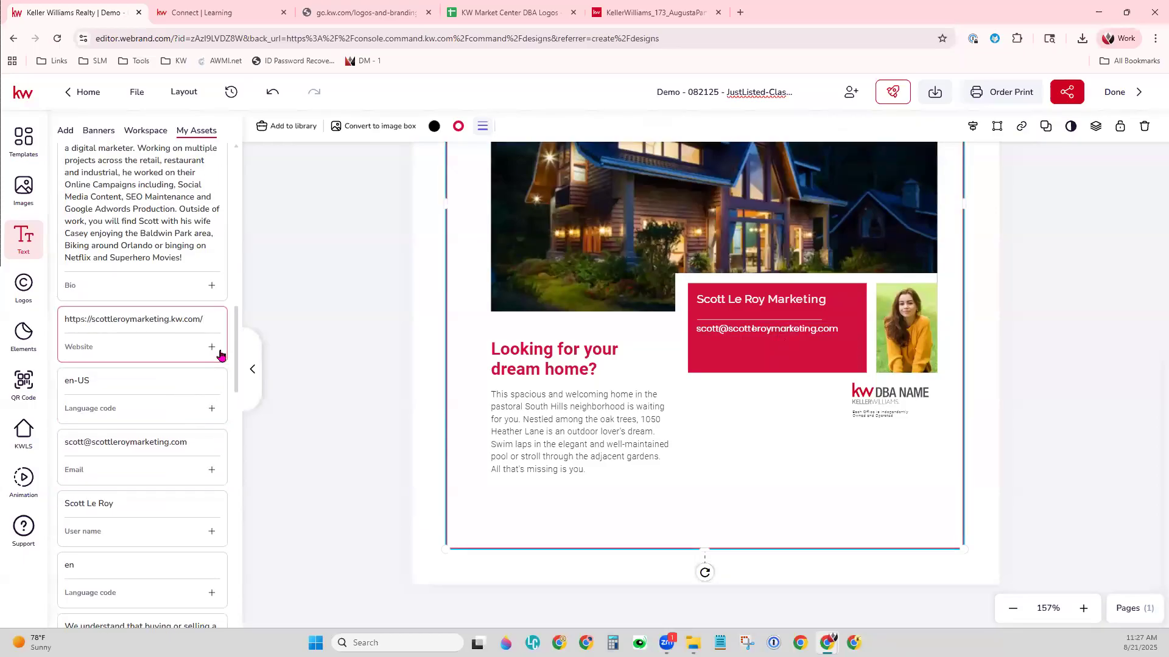
pyautogui.click(212, 348)
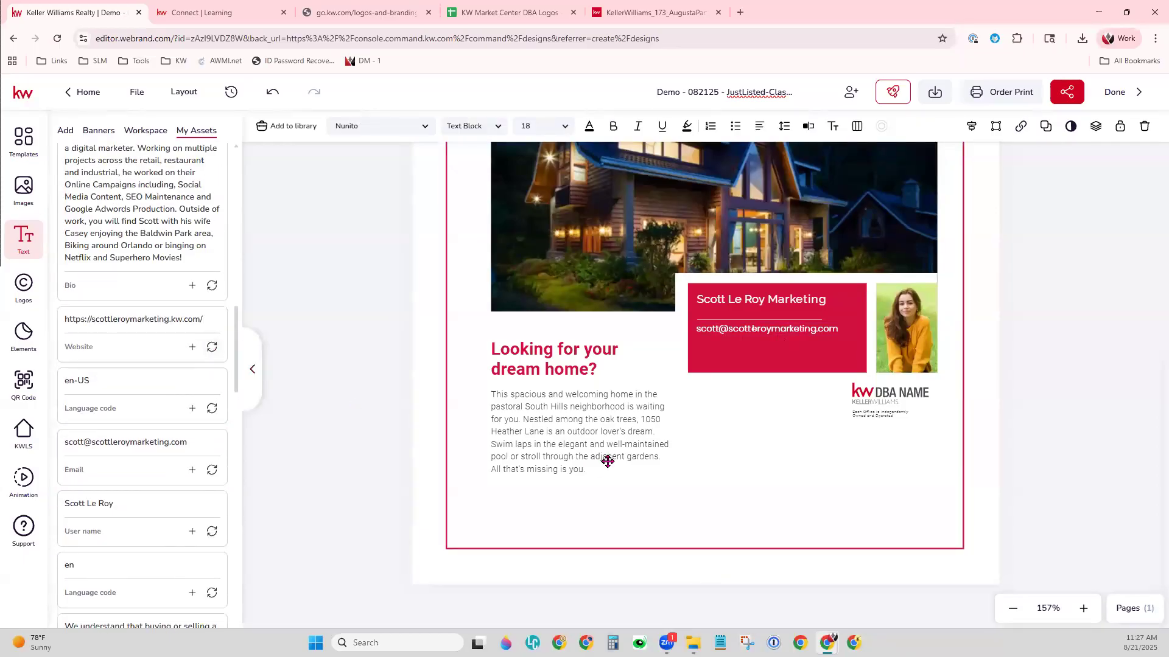
pyautogui.click(716, 490)
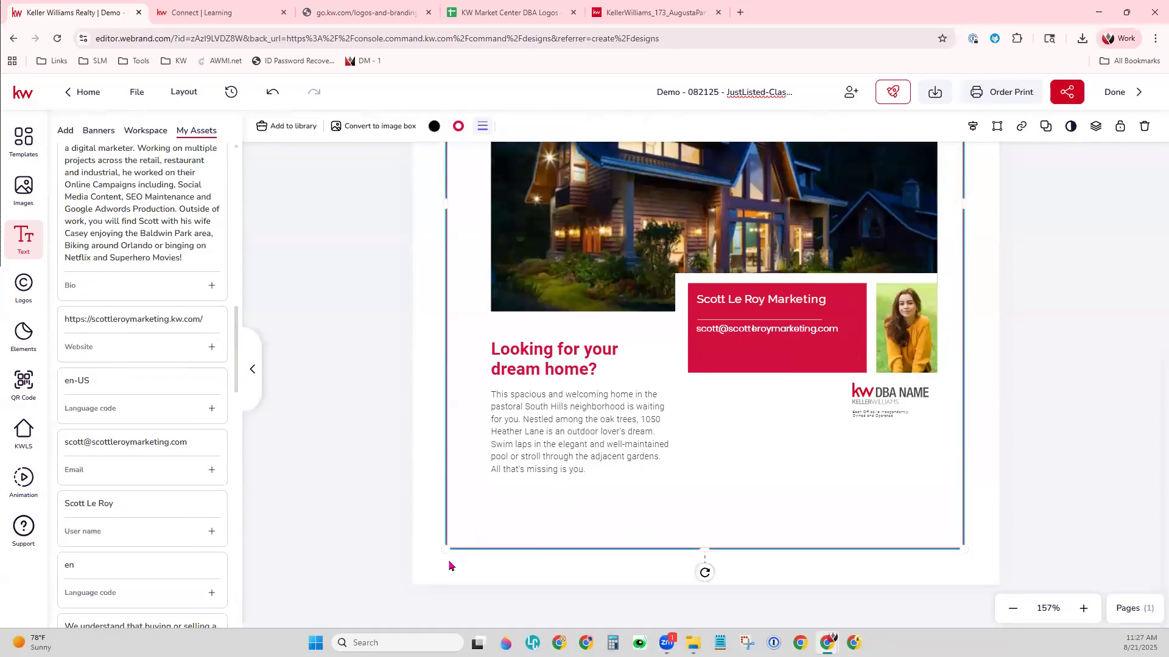
pyautogui.click(420, 545)
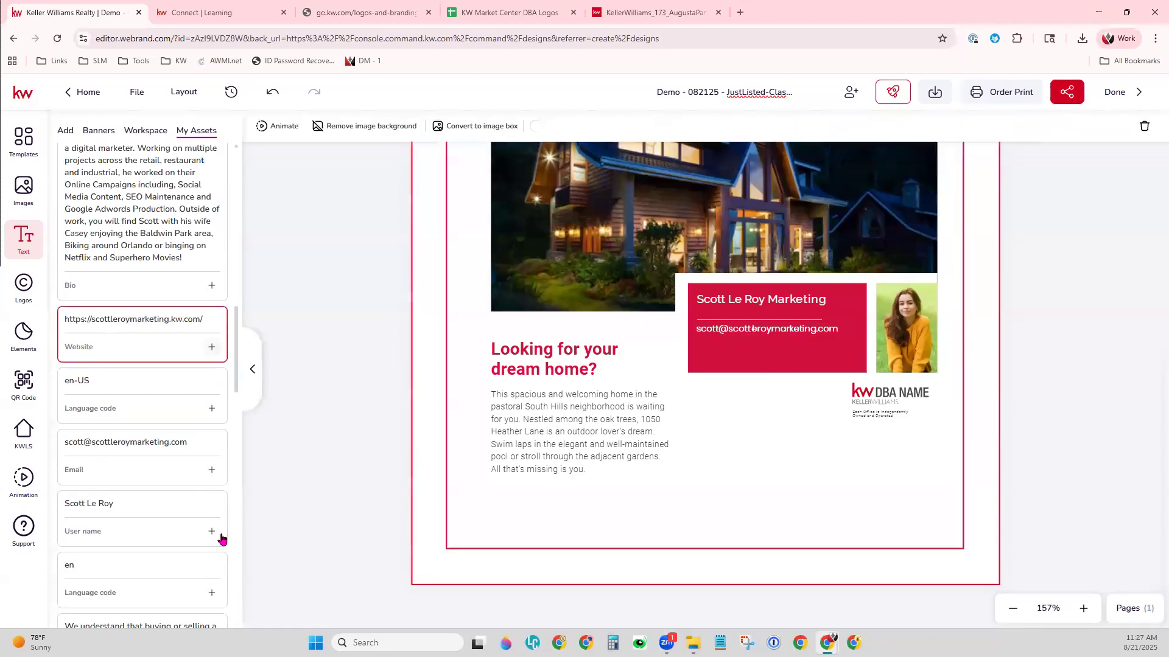
# - Zoom out to 105% and move the website address block to the lower right under the DBA NAME logo
pyautogui.click(466, 473)
pyautogui.scroll(4, 880, 501)
pyautogui.scroll(2, 880, 500)
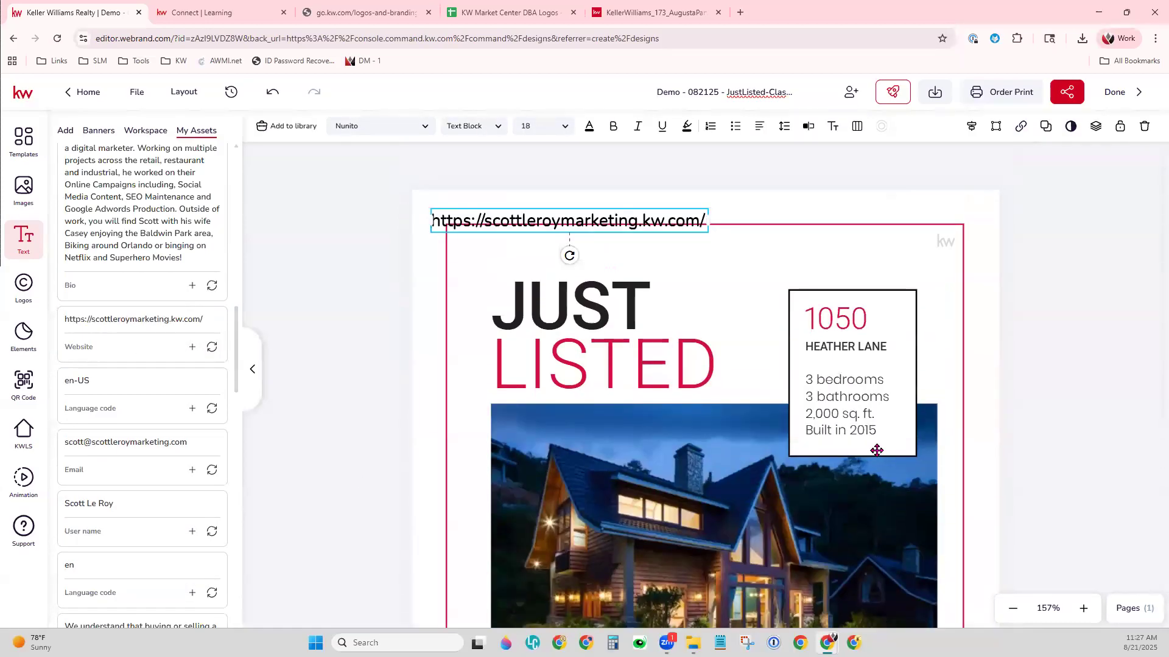
pyautogui.click(1014, 609)
pyautogui.click(1014, 608)
pyautogui.click(1014, 609)
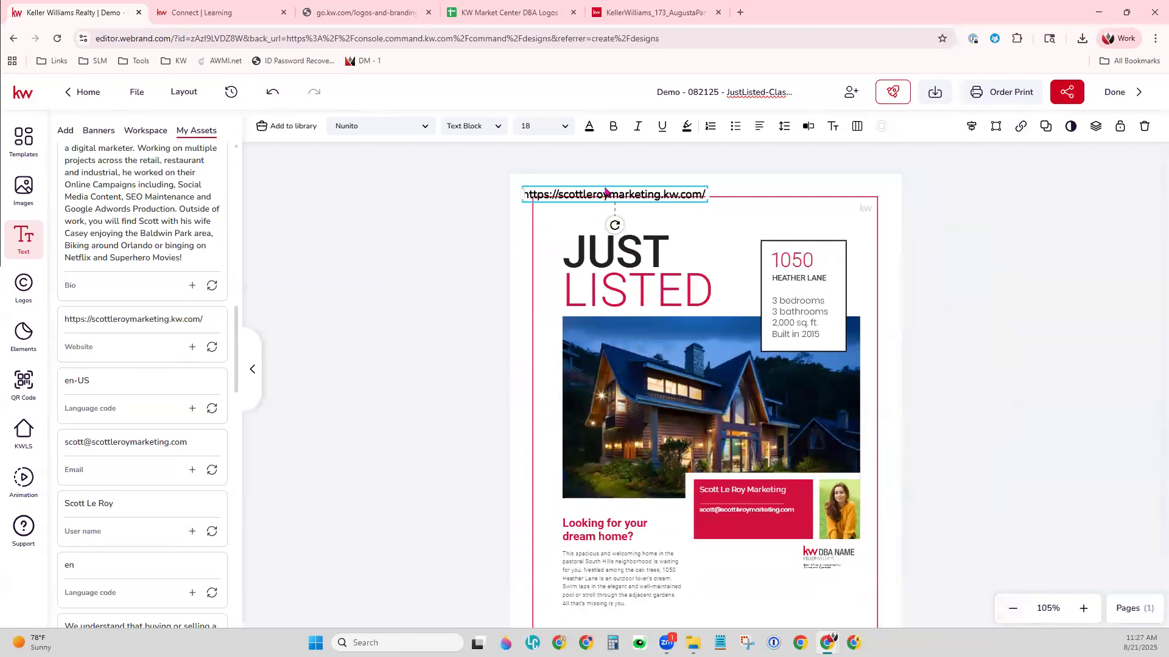
pyautogui.moveTo(565, 196); pyautogui.dragTo(728, 583)
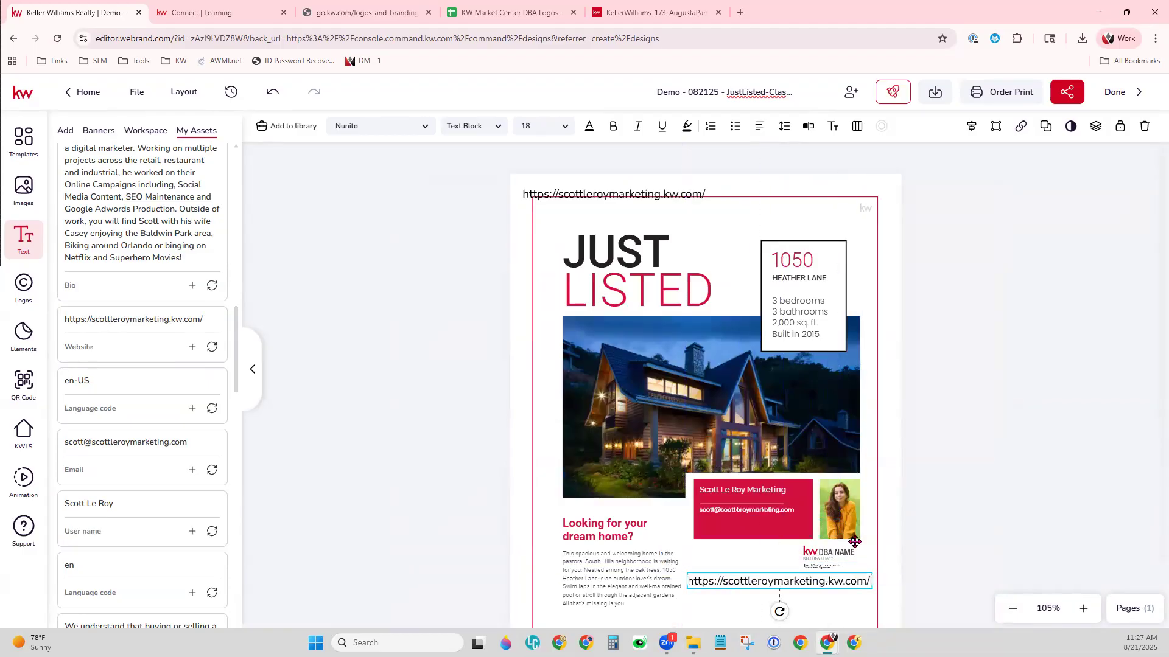
pyautogui.click(912, 548)
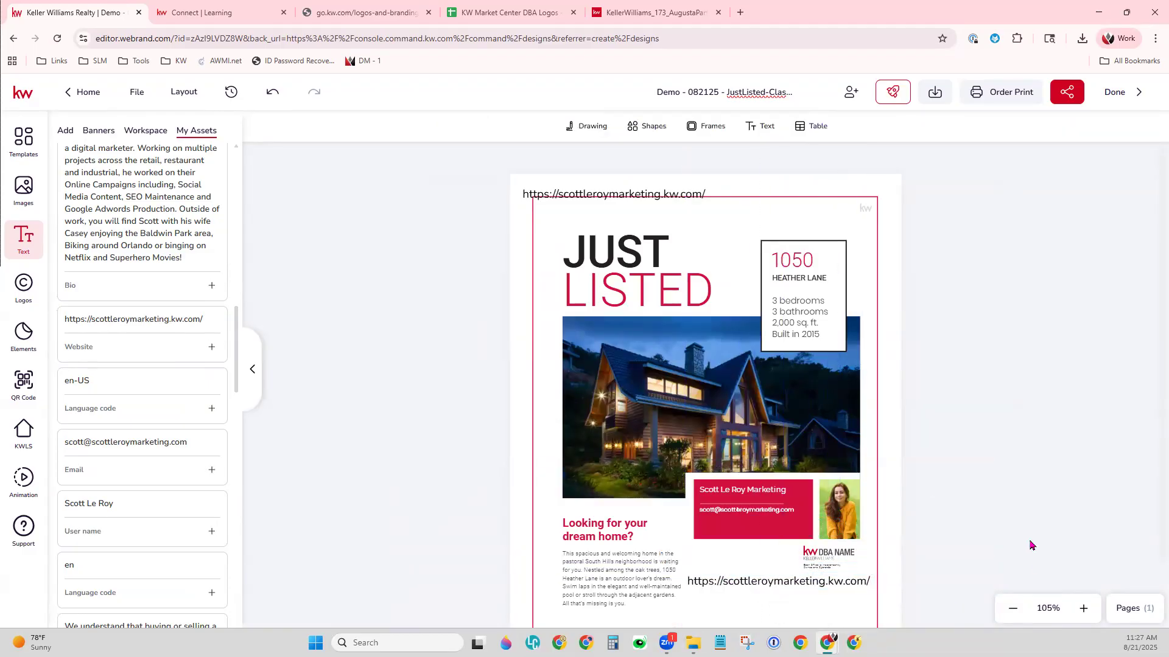
# - Resize the website address box so the URL fits on one line
pyautogui.click(731, 586)
pyautogui.moveTo(694, 578); pyautogui.dragTo(675, 584)
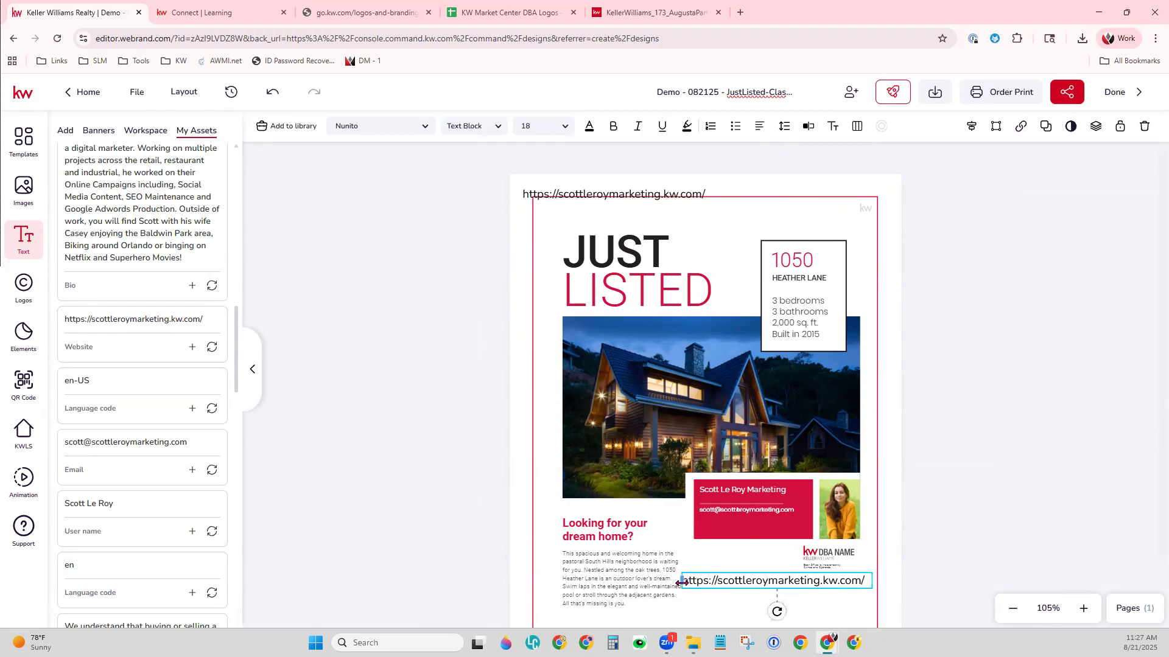
pyautogui.click(966, 514)
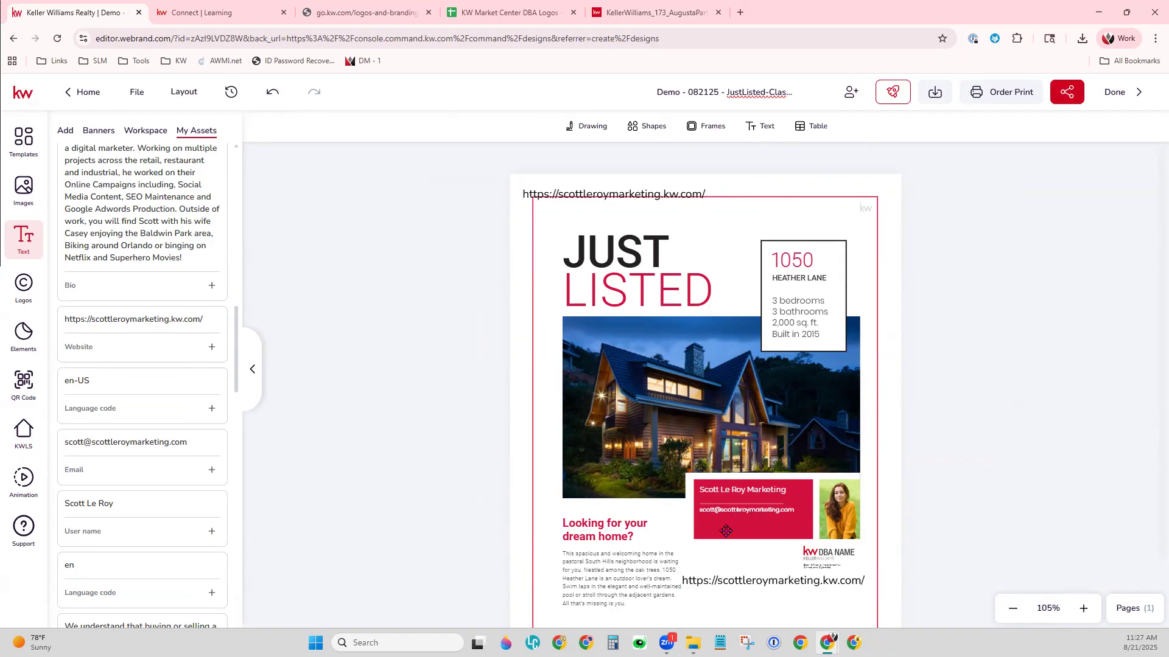
pyautogui.scroll(-2, 852, 509)
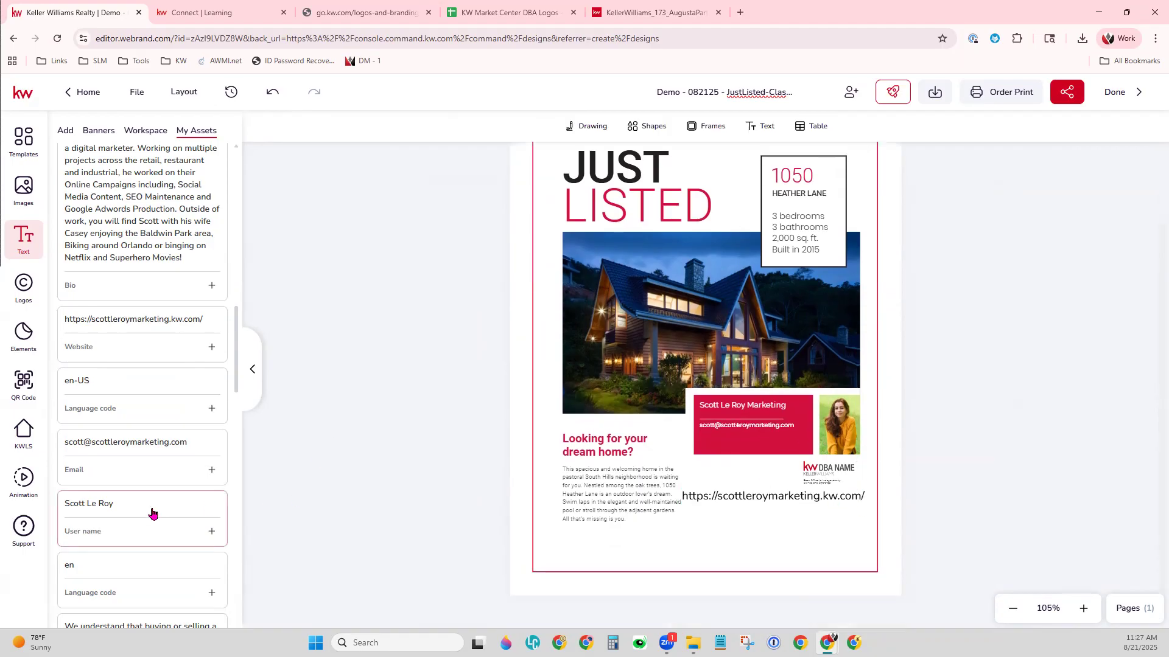
pyautogui.scroll(-3, 167, 560)
pyautogui.scroll(5, 151, 456)
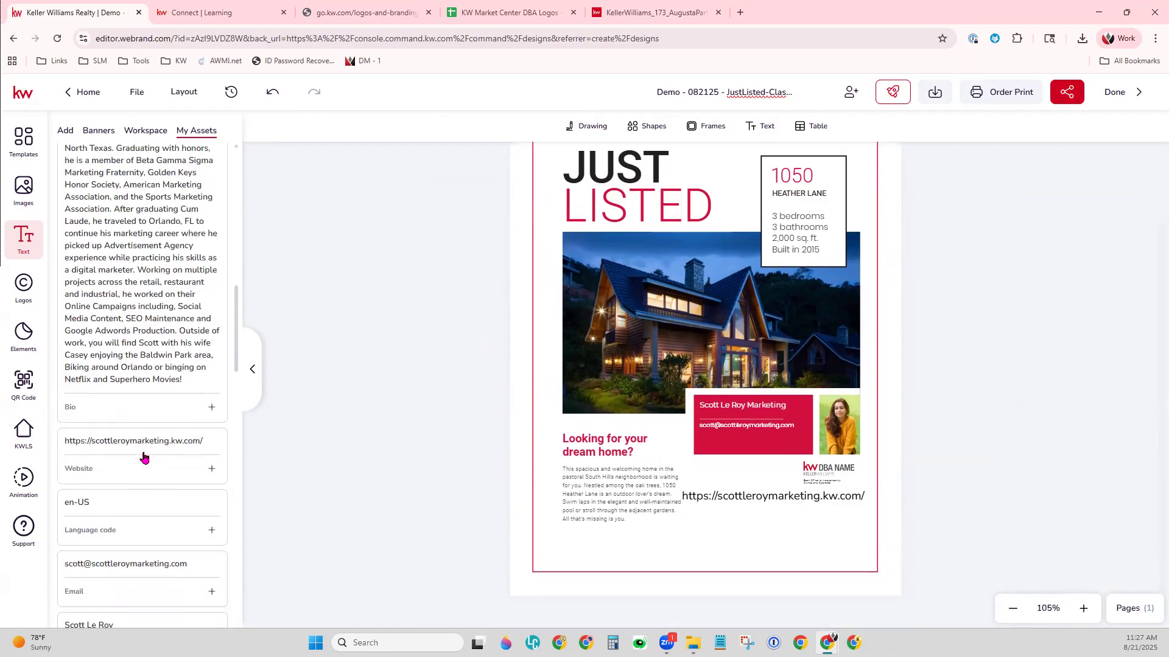
# - Add the saved Mobile phone asset and delete the stray phone and URL copies at the page top
pyautogui.scroll(4, 162, 487)
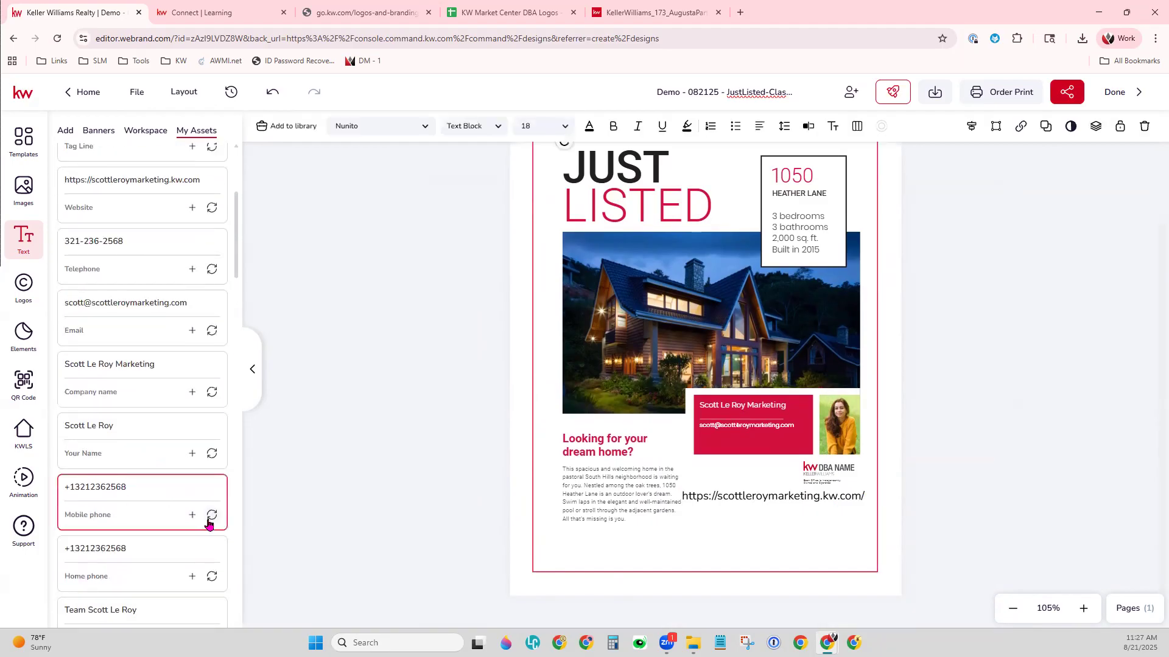
pyautogui.click(193, 516)
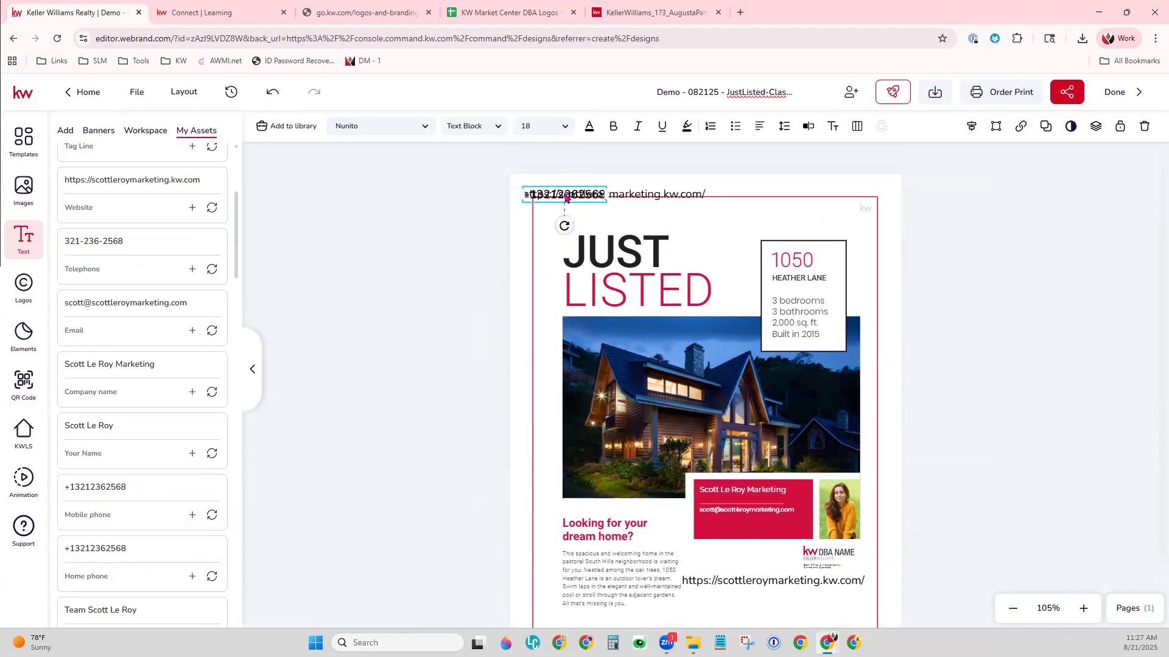
pyautogui.moveTo(590, 211); pyautogui.dragTo(925, 332)
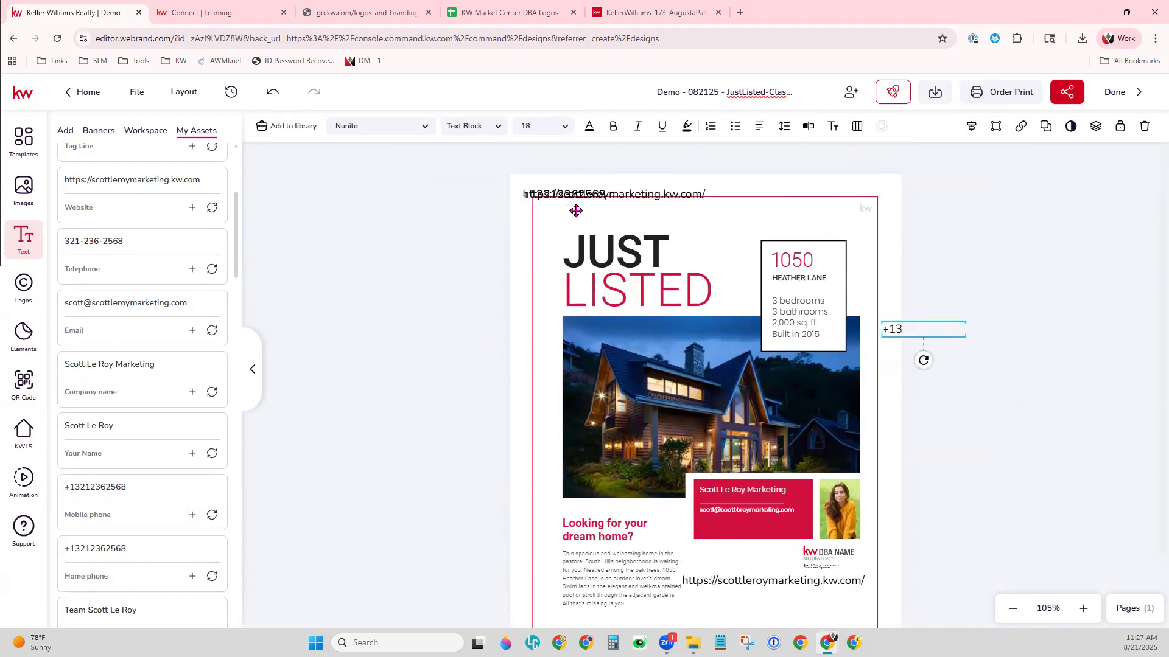
pyautogui.click(586, 196)
pyautogui.press('Delete')
pyautogui.click(586, 195)
pyautogui.press('Delete')
# - Place the phone number inside the red contact box, just below the email line
pyautogui.moveTo(895, 330); pyautogui.dragTo(745, 607)
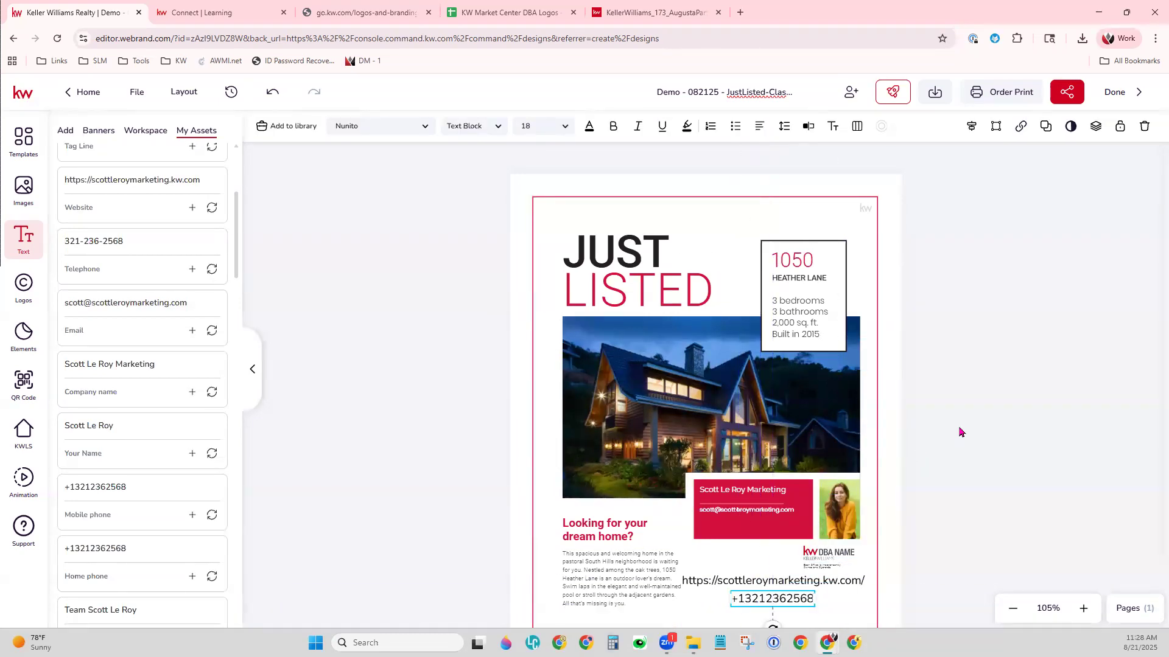
pyautogui.scroll(-2, 958, 433)
pyautogui.moveTo(782, 516); pyautogui.dragTo(752, 443)
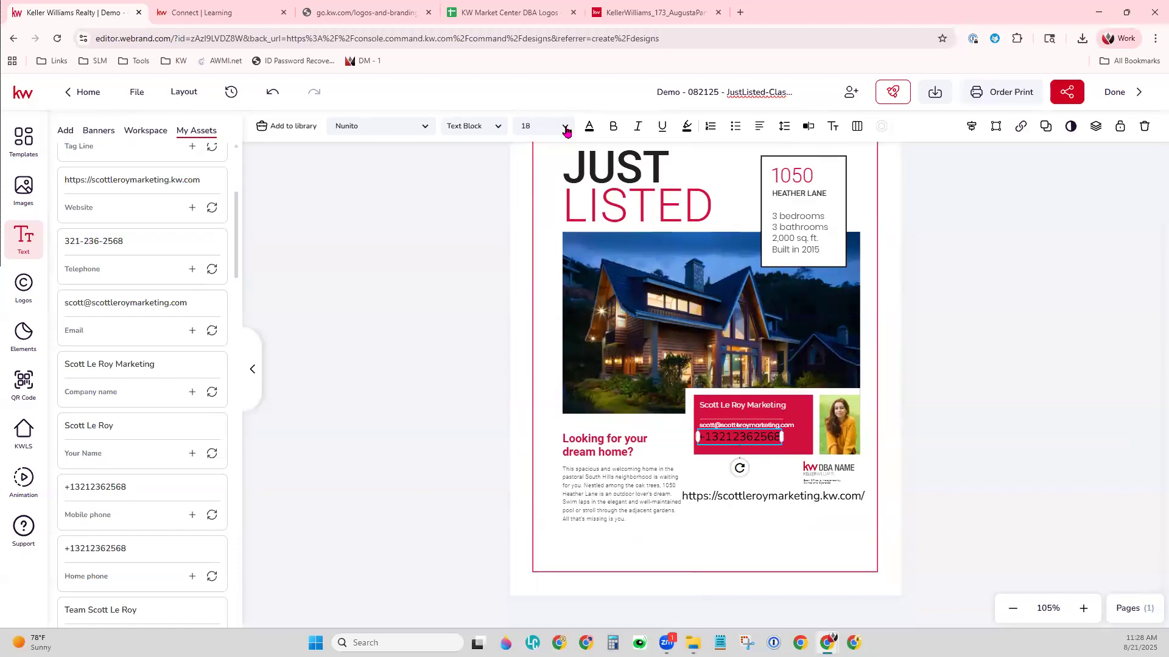
pyautogui.click(740, 420)
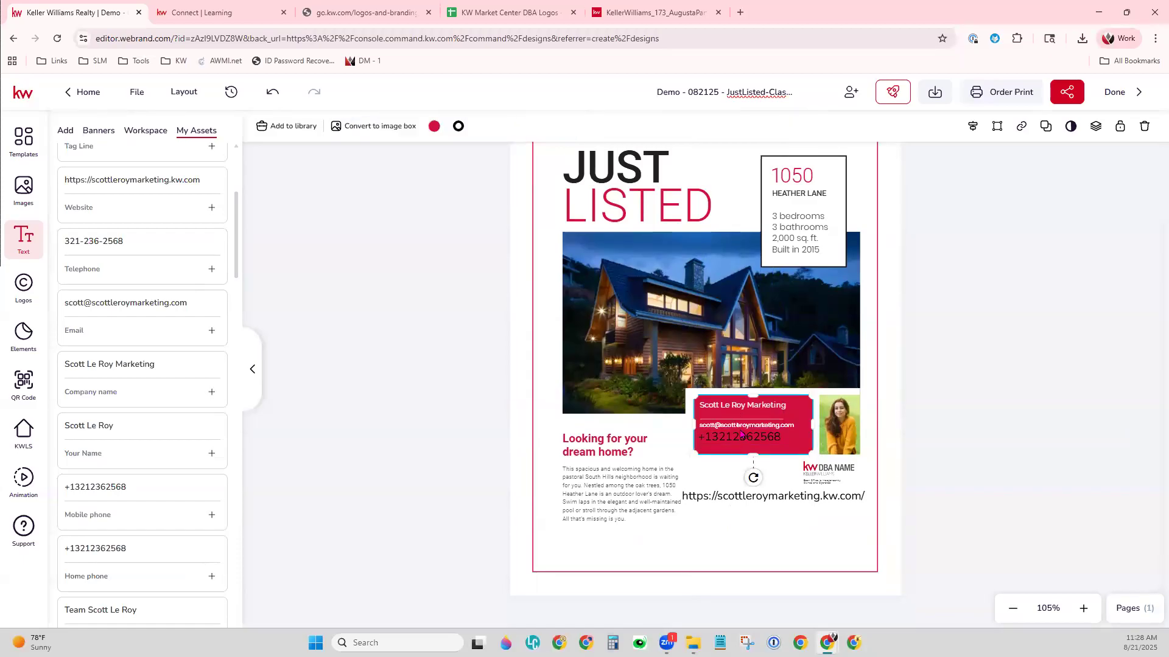
pyautogui.click(741, 434)
pyautogui.click(738, 426)
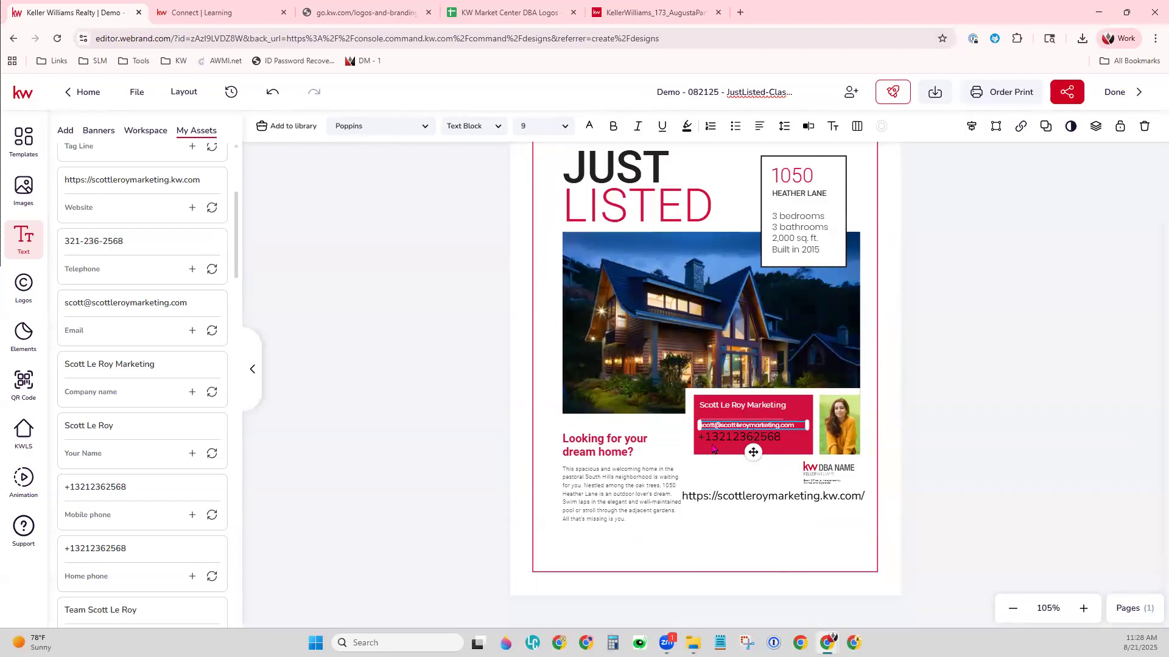
# - Set the phone number text to Poppins at size 9
pyautogui.doubleClick(710, 437)
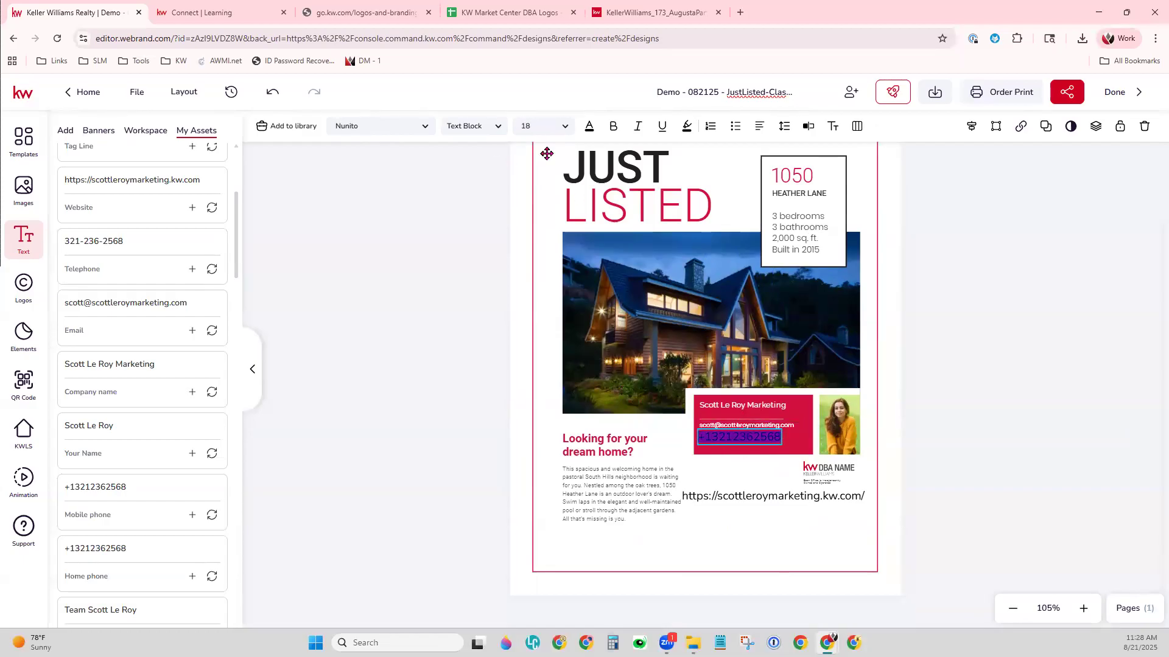
pyautogui.click(562, 128)
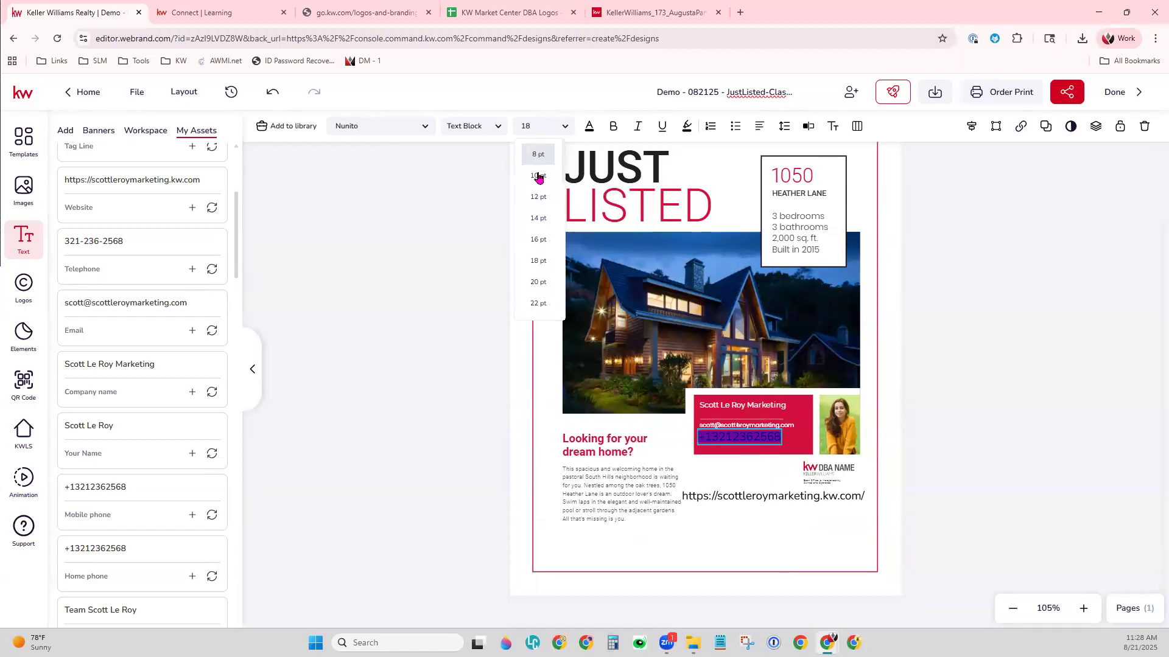
pyautogui.click(527, 128)
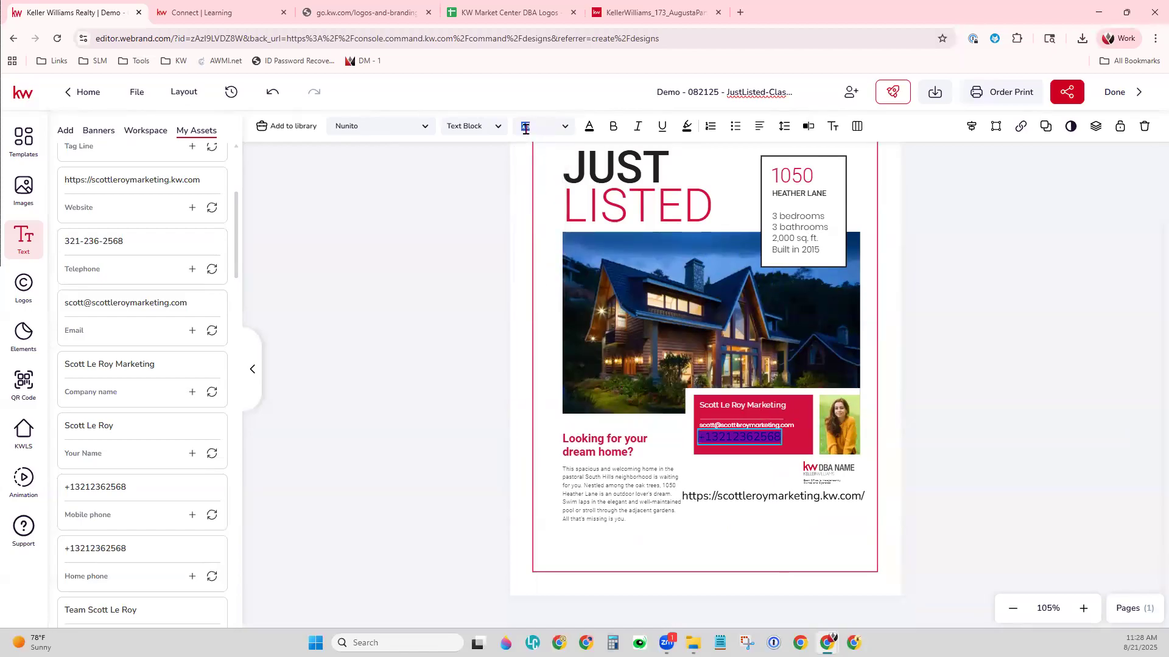
pyautogui.press('Return')
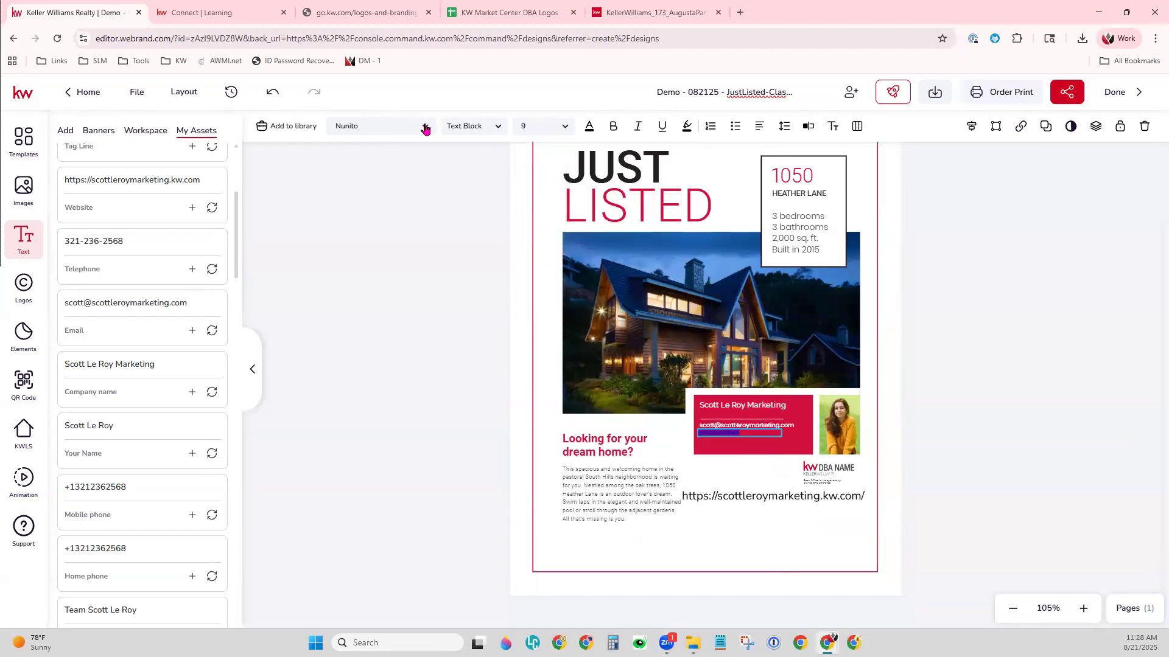
pyautogui.click(425, 128)
pyautogui.click(312, 244)
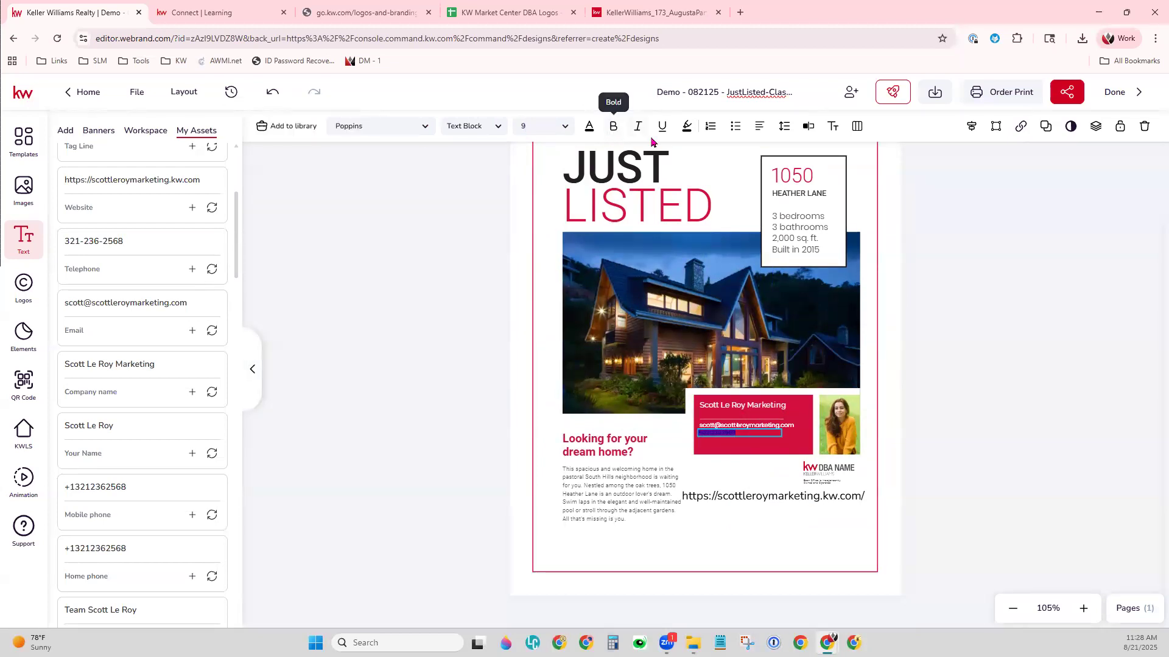
# - Colour the phone number white (FFFFFF) using the eyedropper on the blank page
pyautogui.click(592, 132)
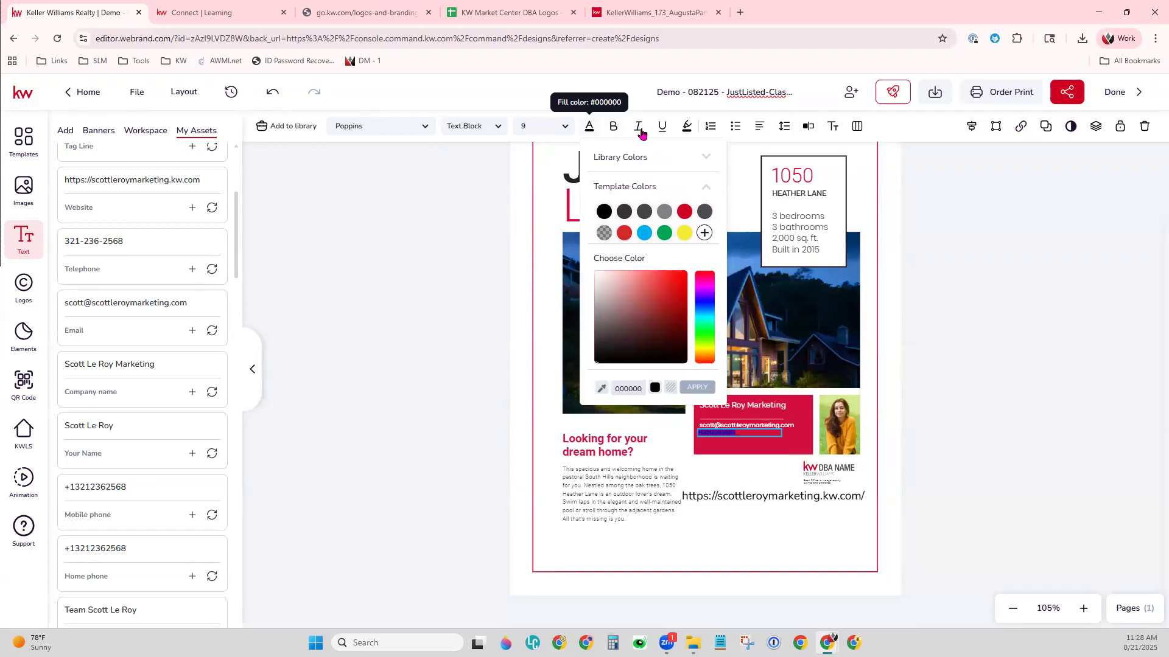
pyautogui.click(692, 134)
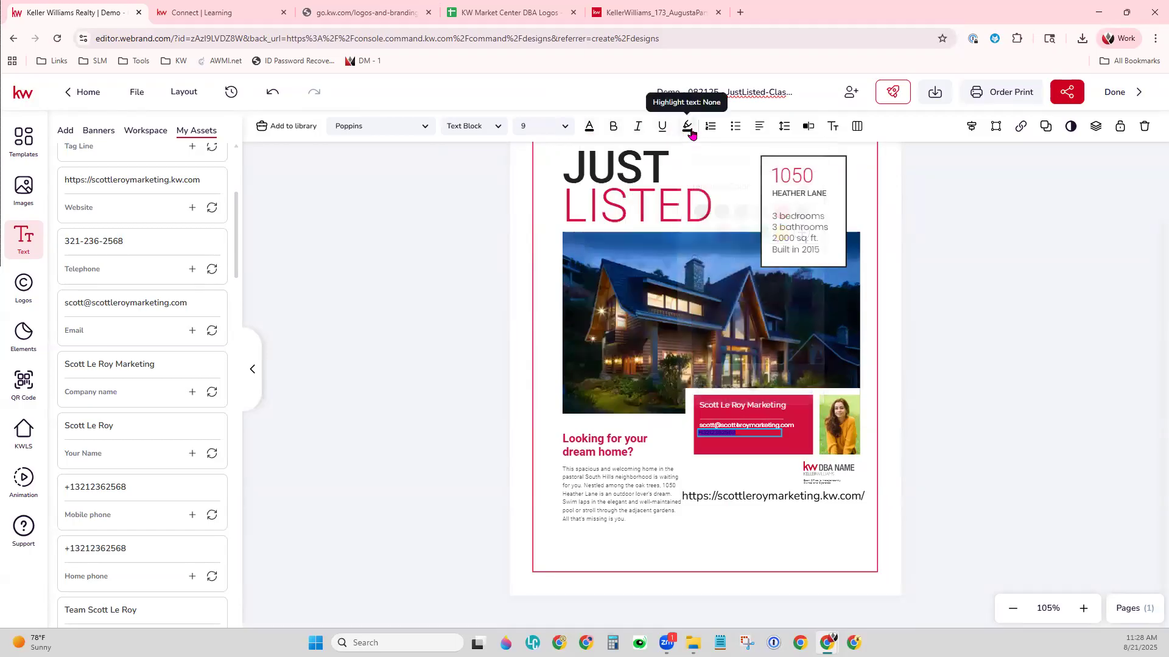
pyautogui.click(590, 126)
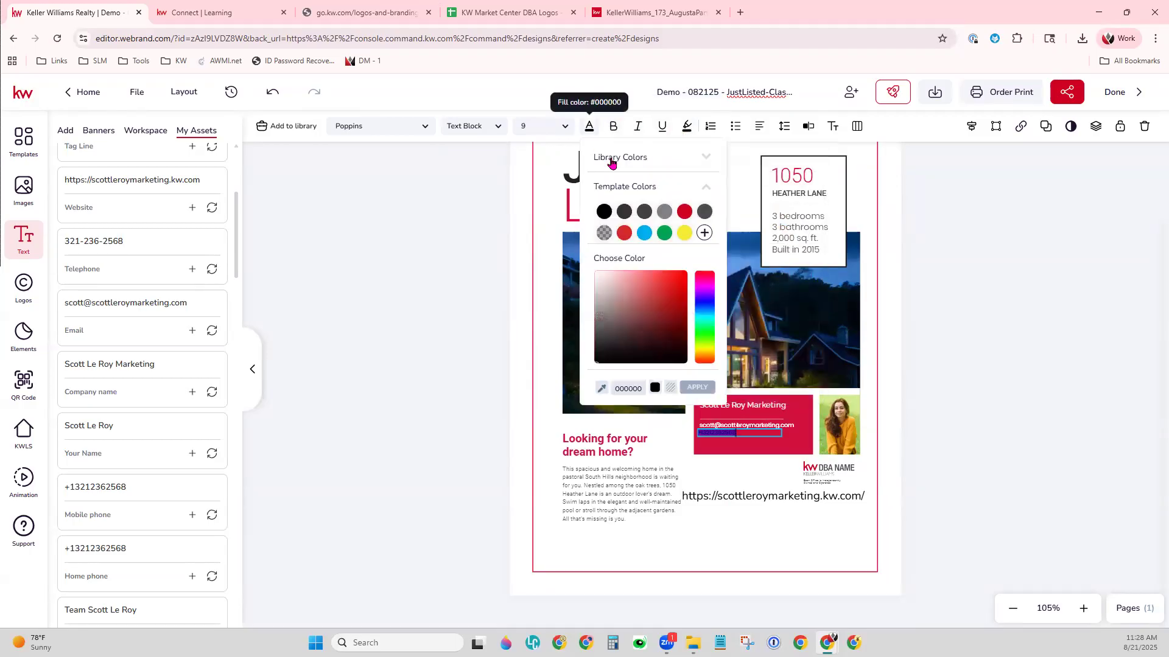
pyautogui.click(596, 274)
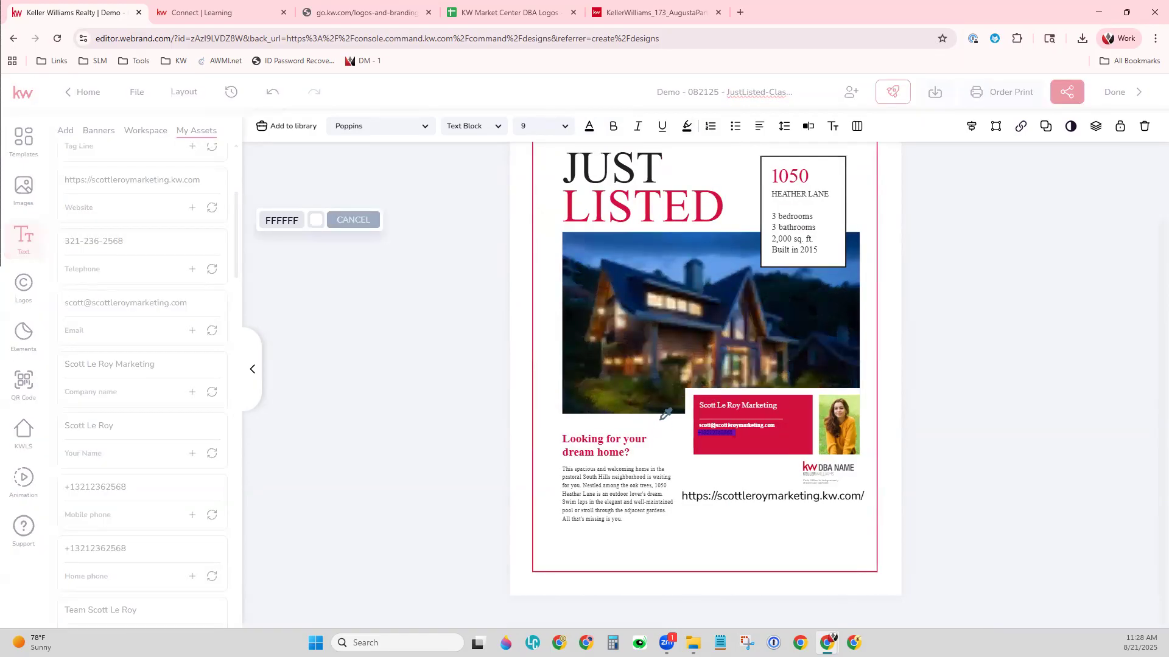
pyautogui.click(758, 530)
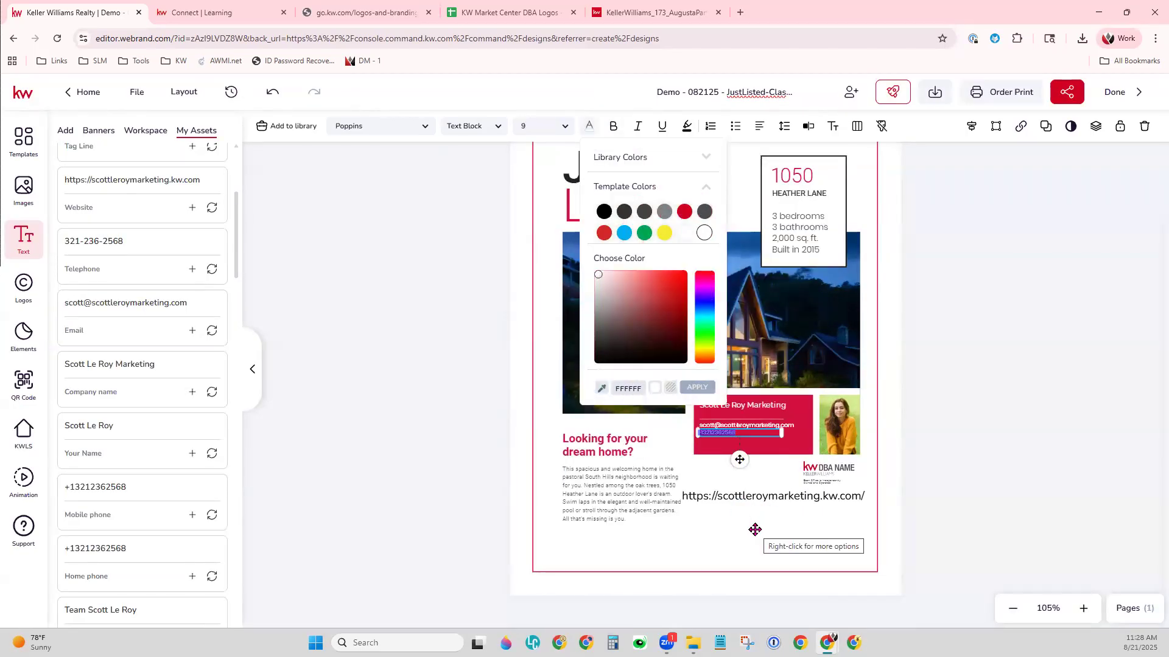
pyautogui.click(380, 398)
pyautogui.click(379, 389)
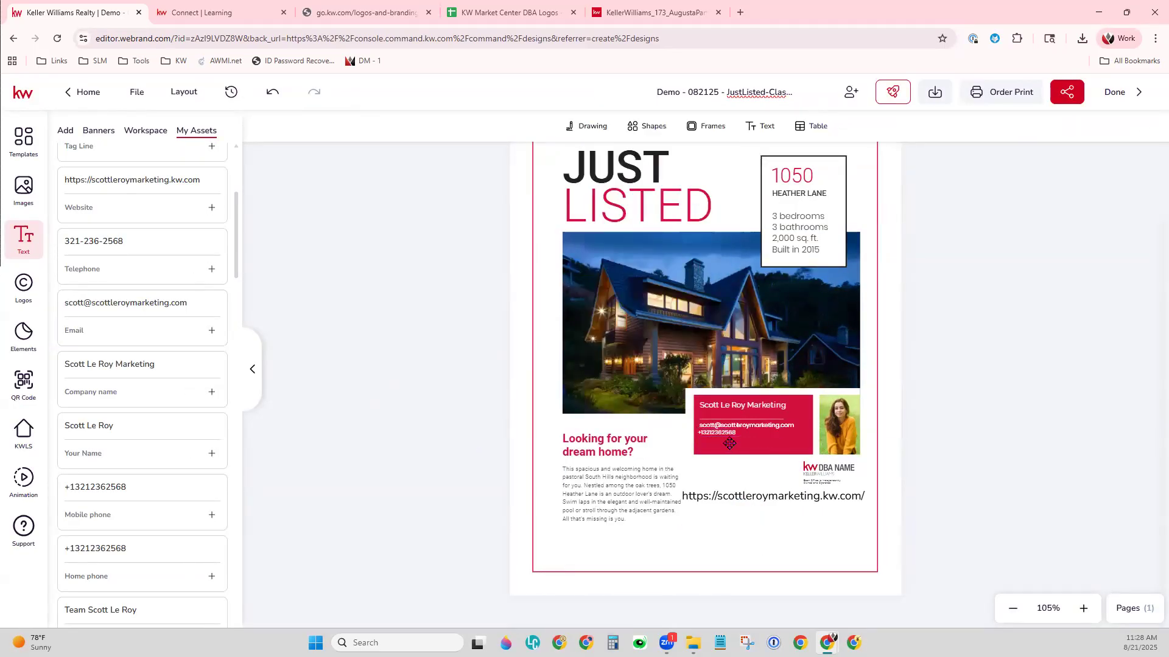
pyautogui.click(1083, 608)
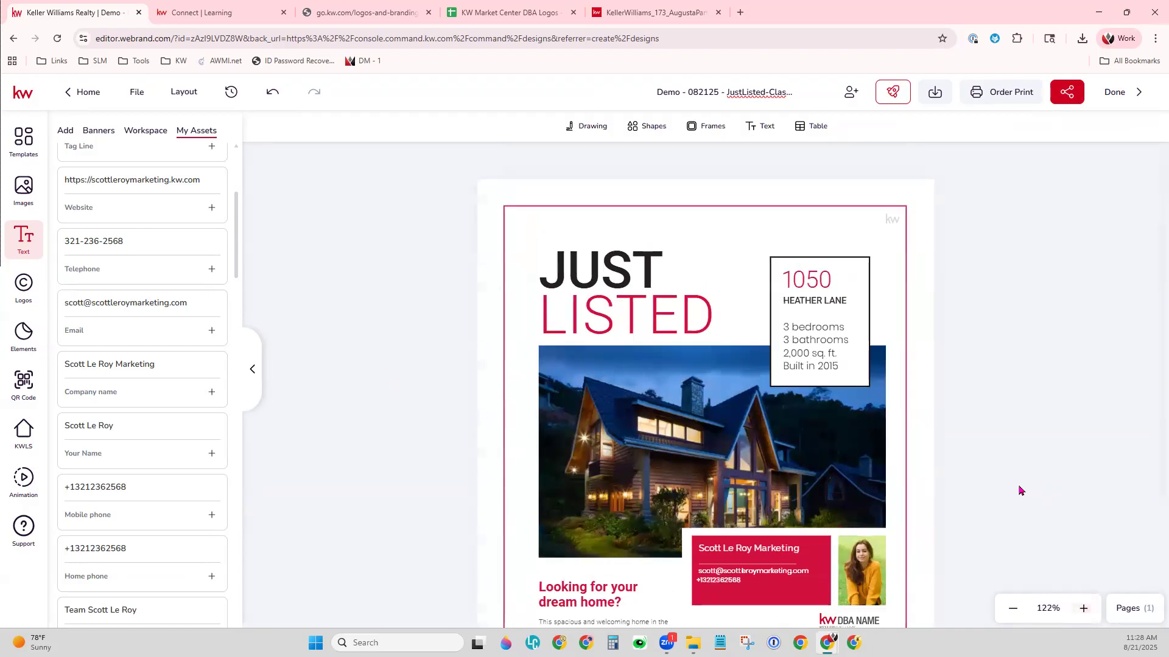
# - Drag the website URL beneath the description paragraph, left-aligned with it
pyautogui.scroll(-3, 998, 468)
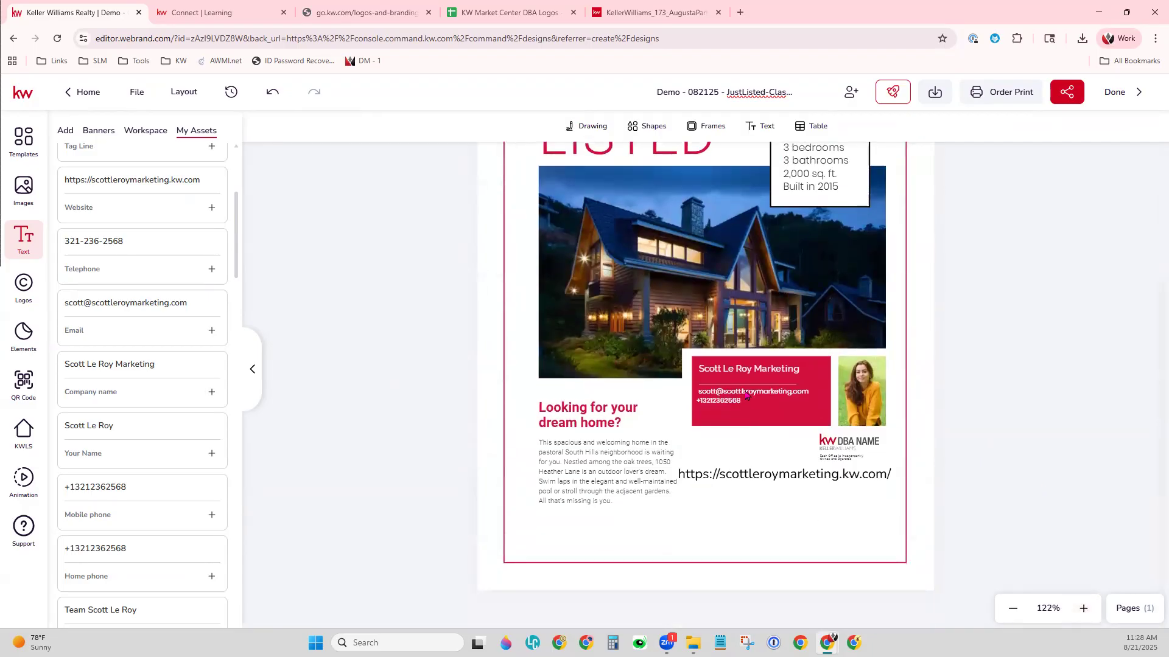
pyautogui.click(755, 484)
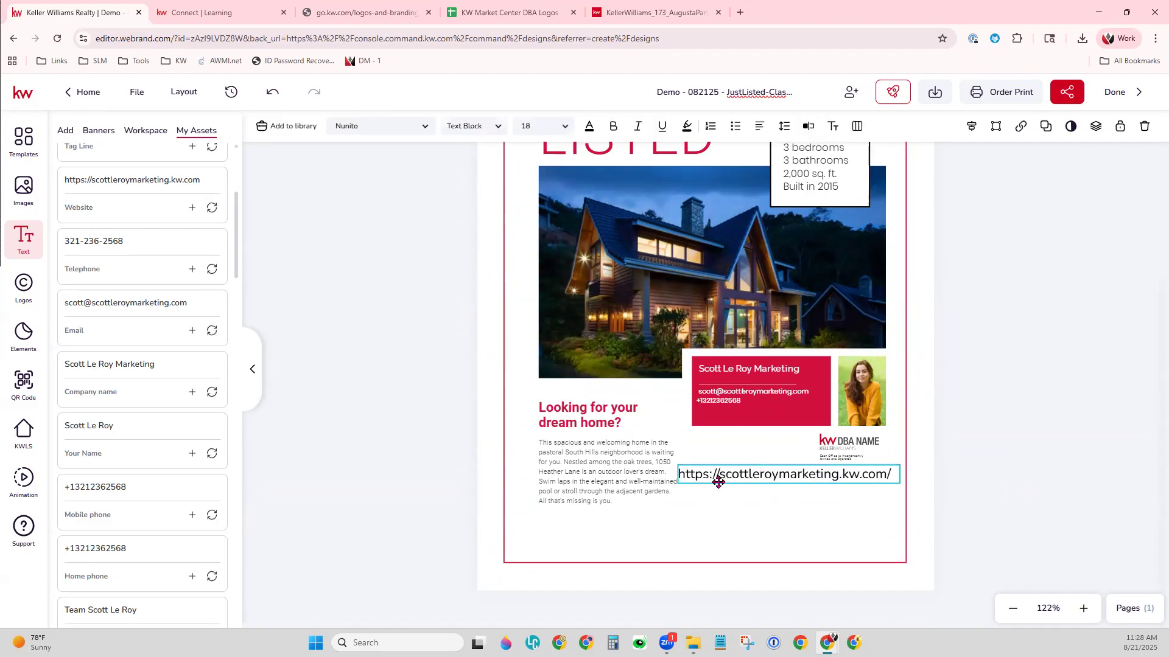
pyautogui.moveTo(720, 479); pyautogui.dragTo(580, 525)
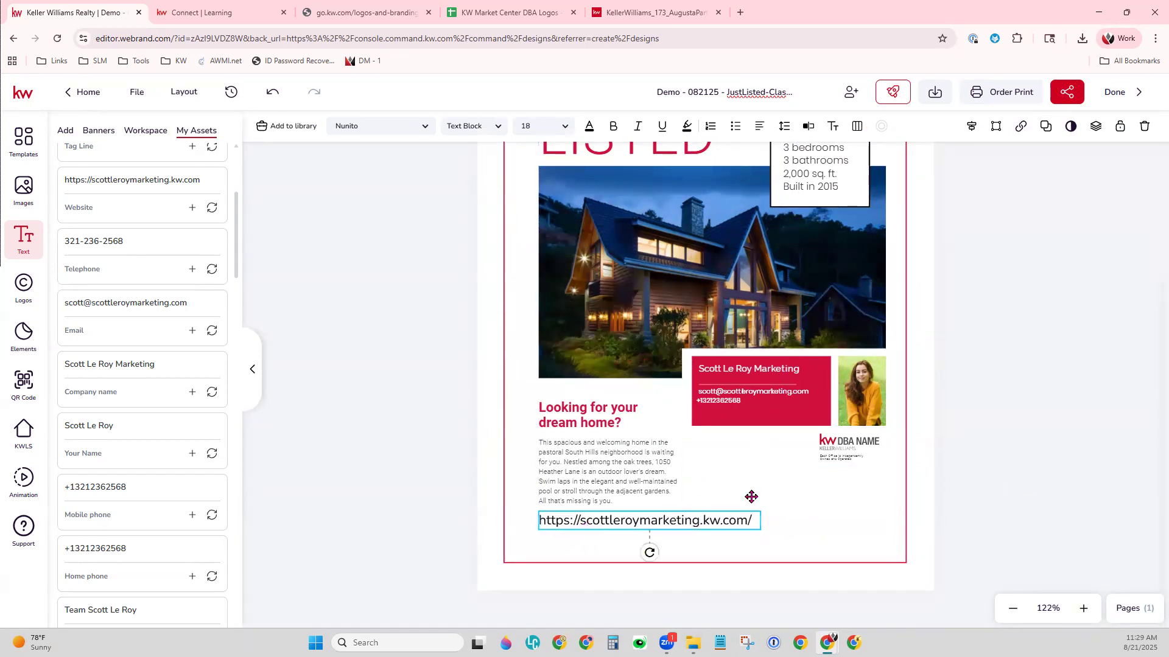
pyautogui.click(812, 482)
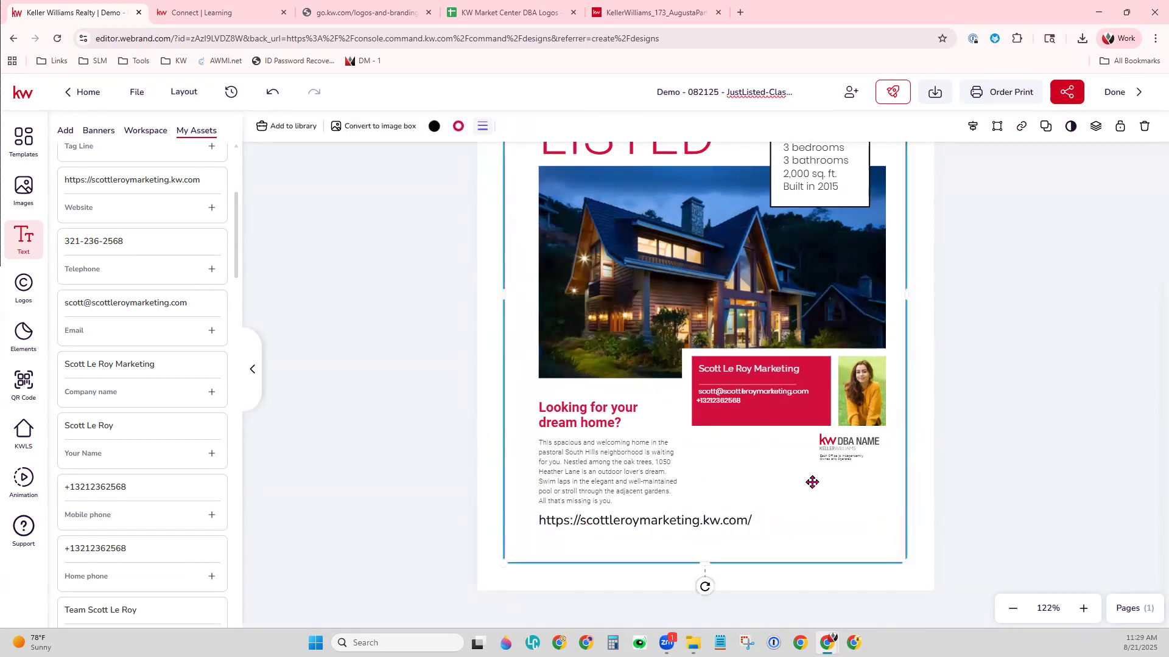
# - Replace the KW DBA NAME logo with the SLM logo from My Assets, sized into the bottom-right corner
pyautogui.click(21, 295)
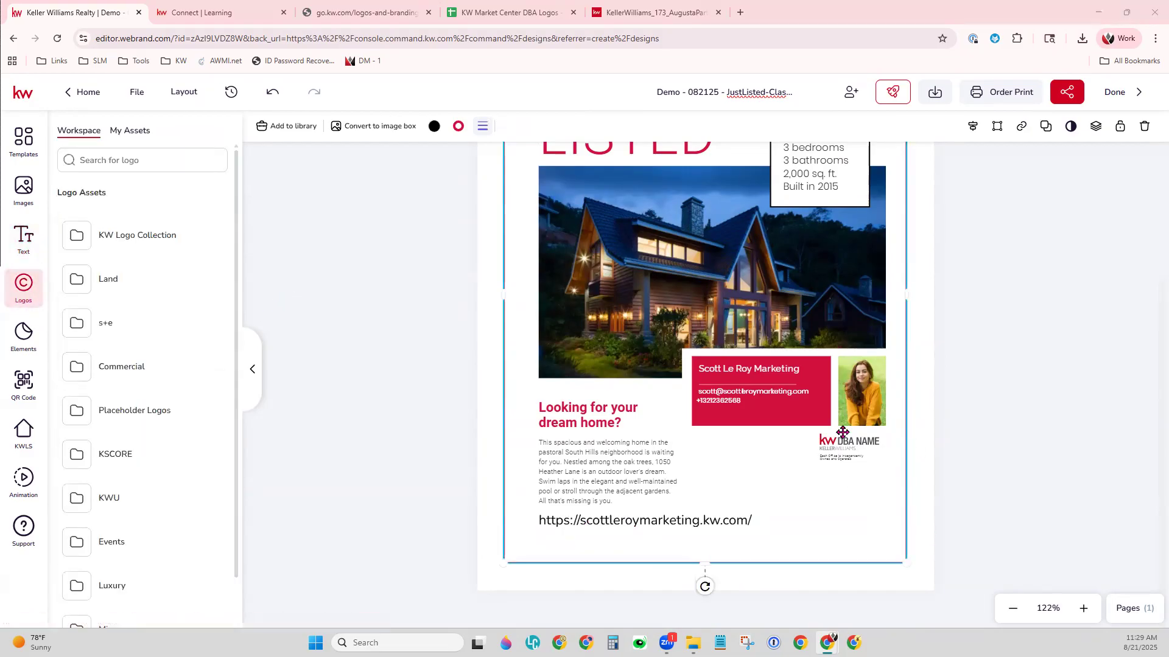
pyautogui.click(858, 442)
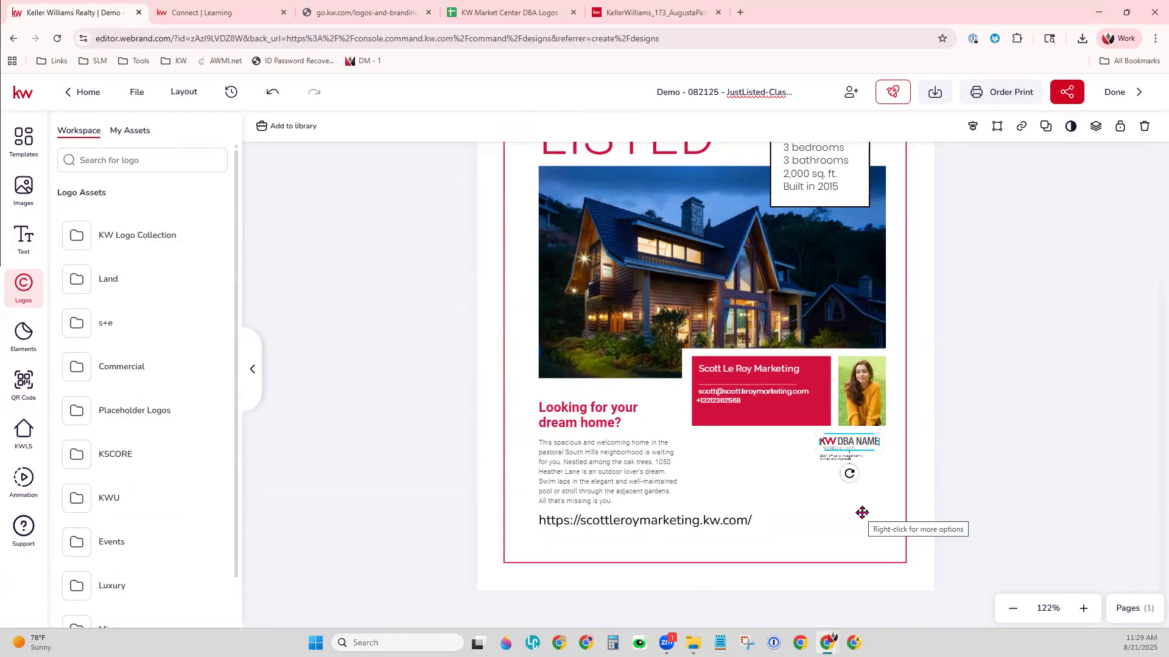
pyautogui.click(136, 132)
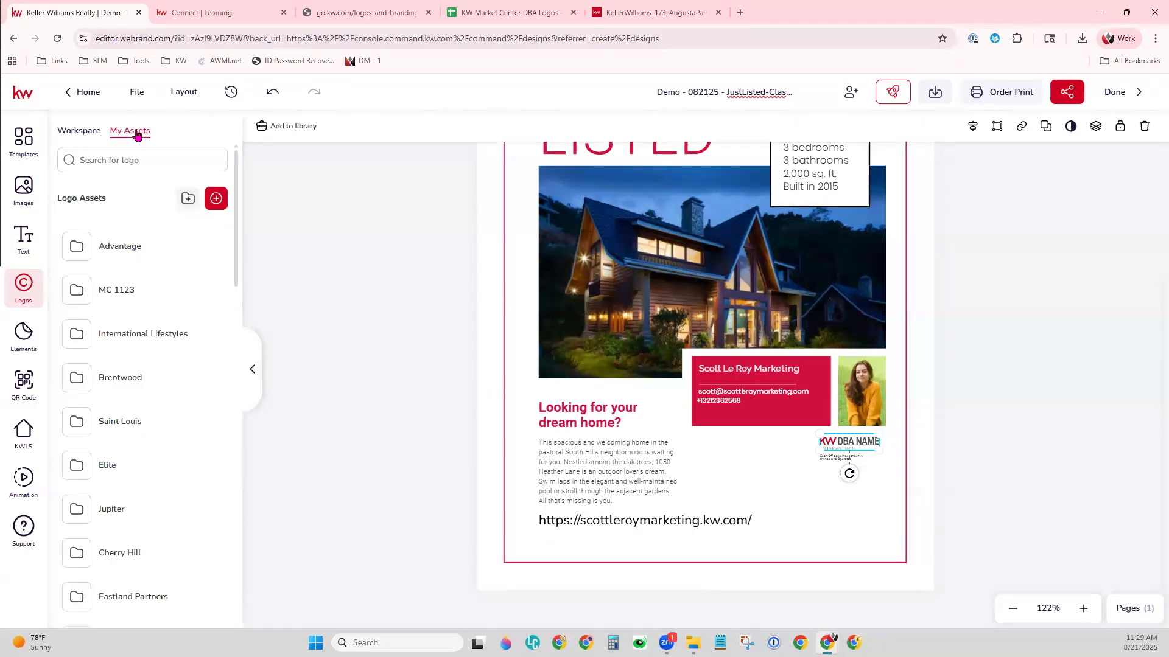
pyautogui.scroll(-12, 183, 514)
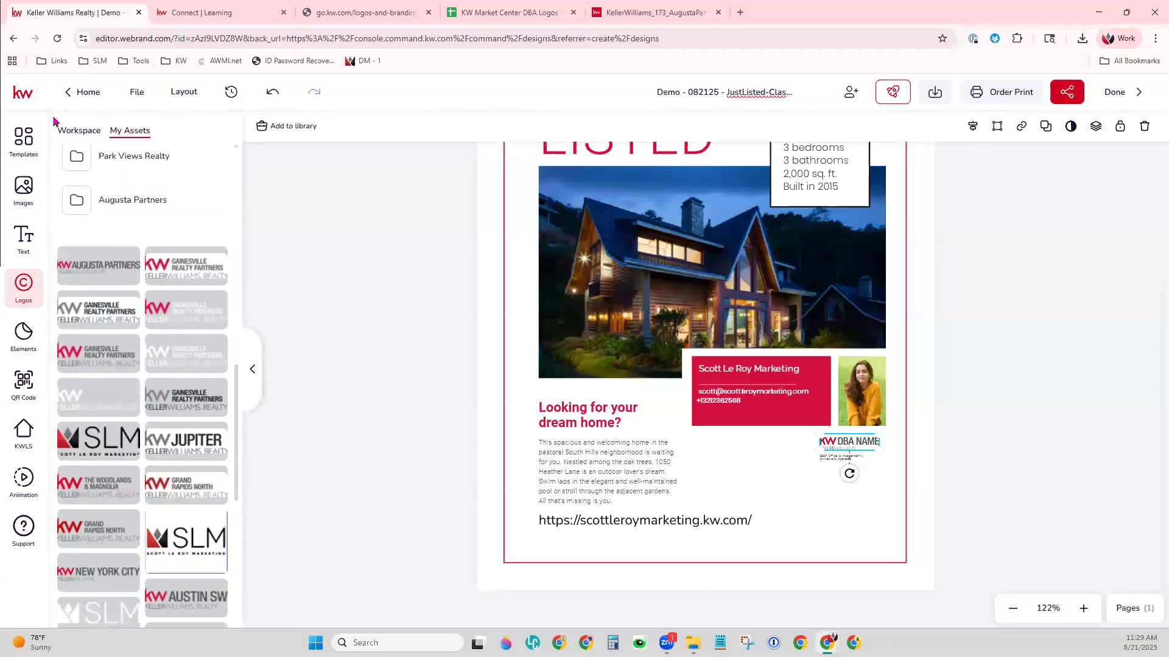
pyautogui.scroll(-1, 116, 286)
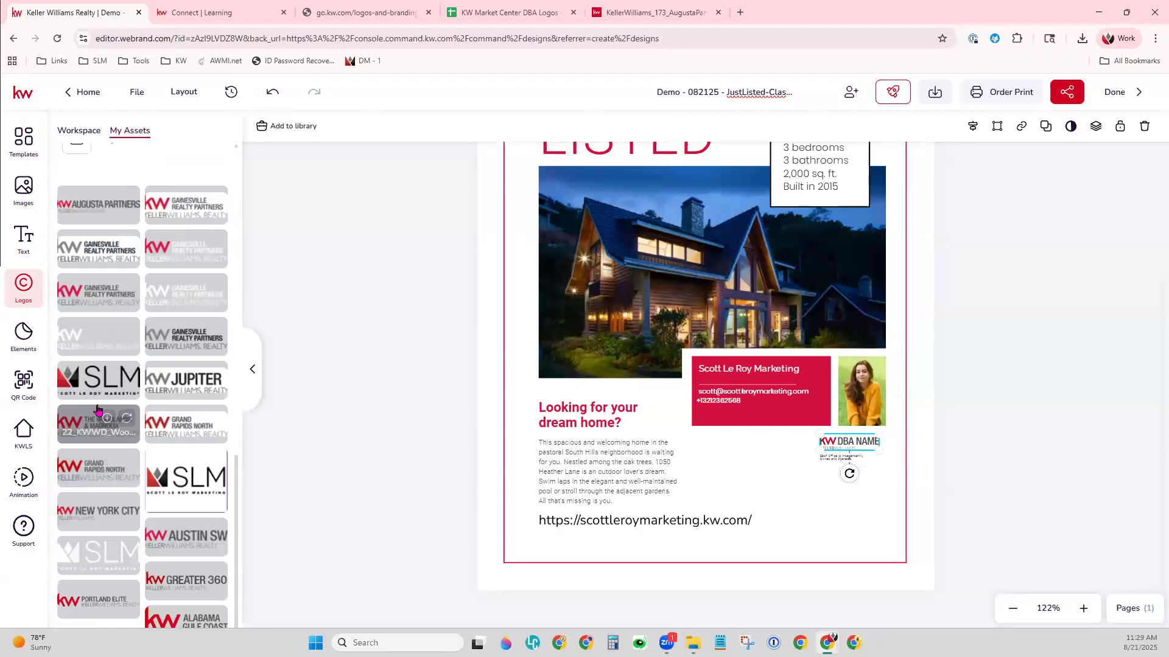
pyautogui.click(127, 374)
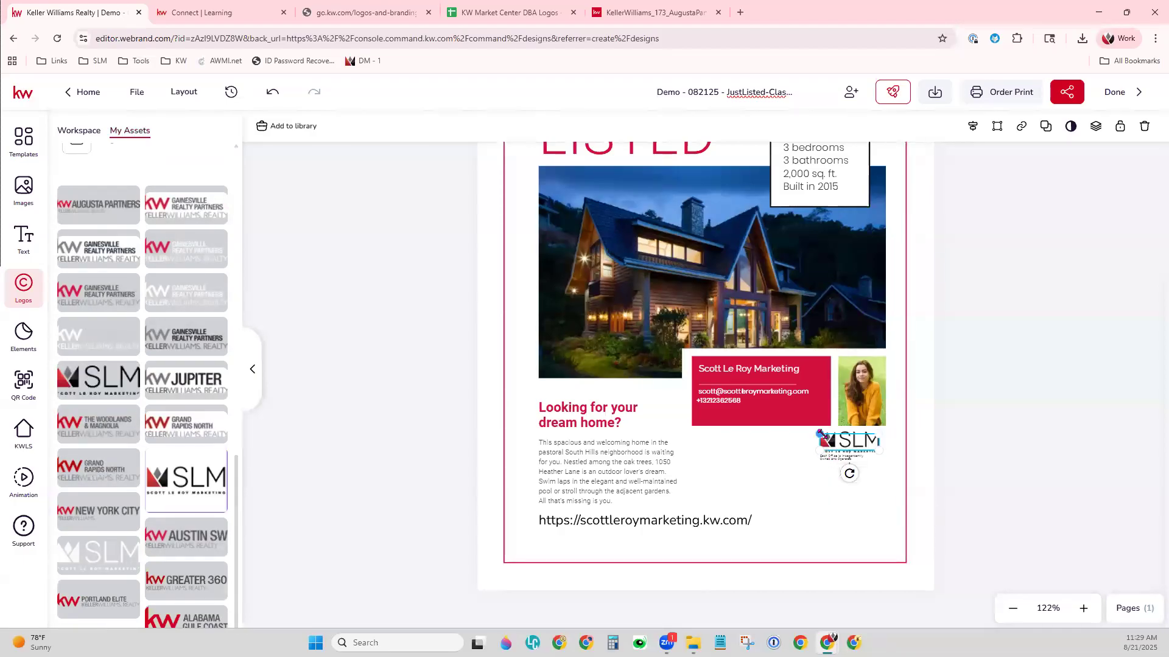
pyautogui.moveTo(806, 434); pyautogui.dragTo(828, 511)
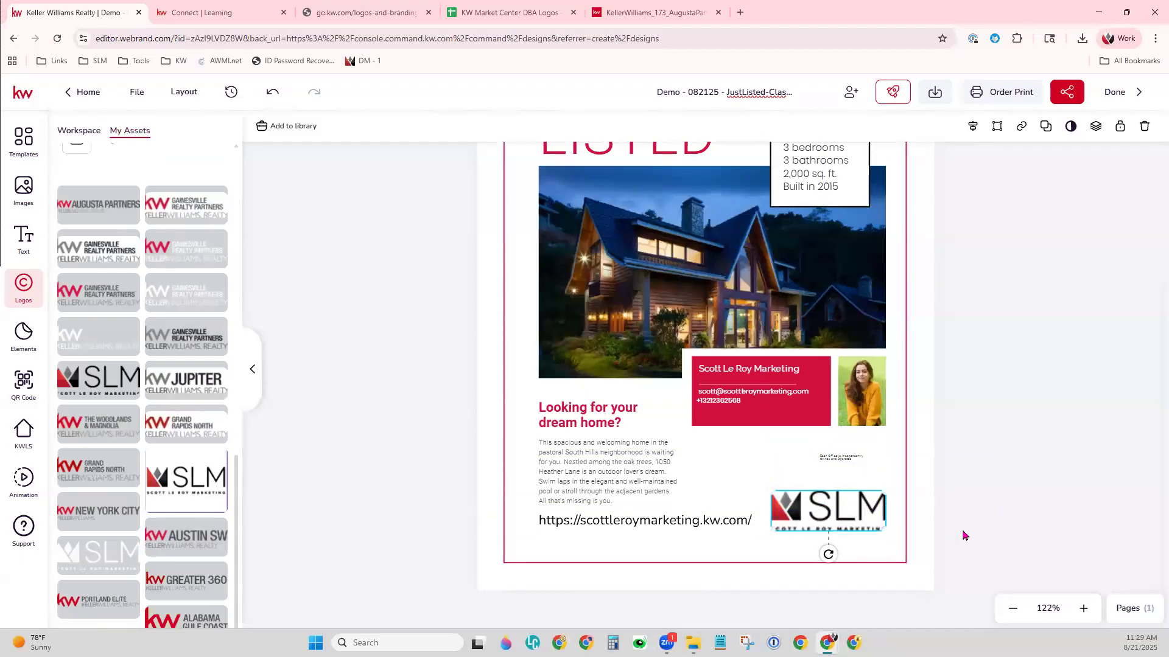
pyautogui.moveTo(768, 489); pyautogui.dragTo(798, 485)
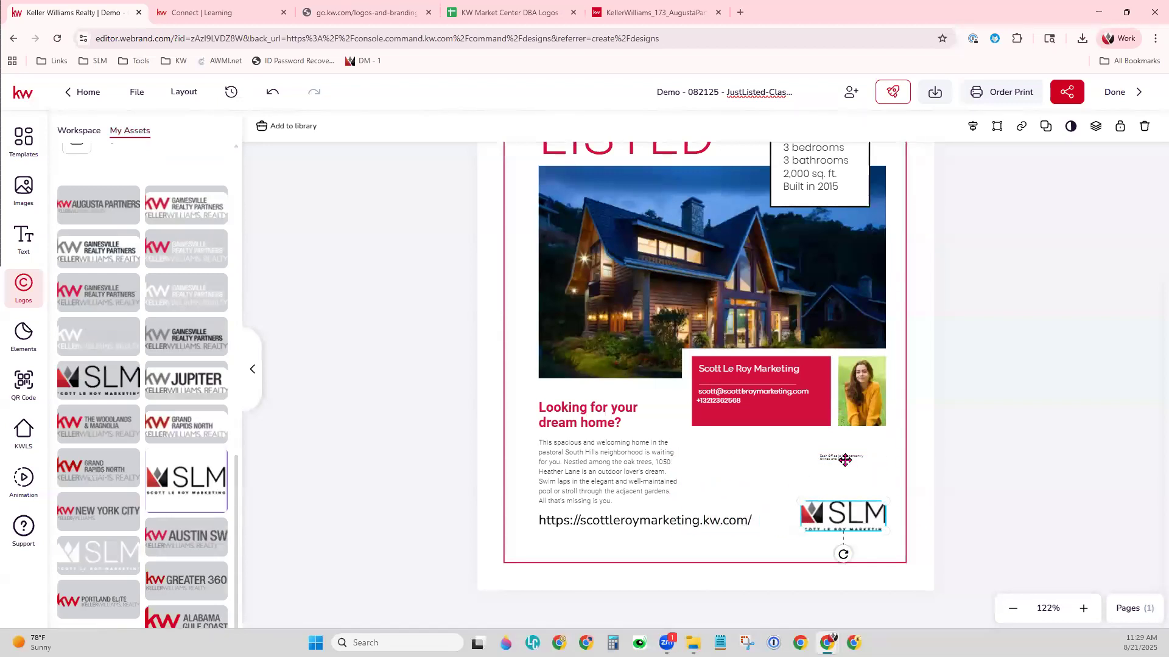
# - Move the small fine-print text just below the SLM logo
pyautogui.click(850, 461)
pyautogui.click(1083, 608)
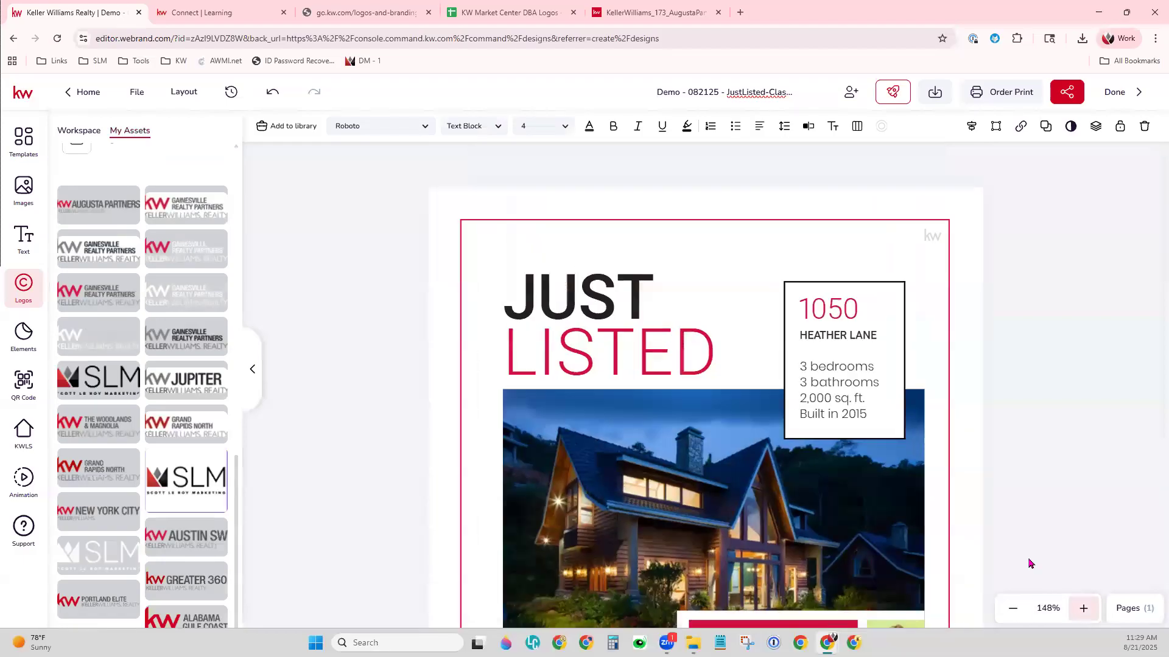
pyautogui.scroll(-5, 972, 500)
pyautogui.scroll(-1, 972, 501)
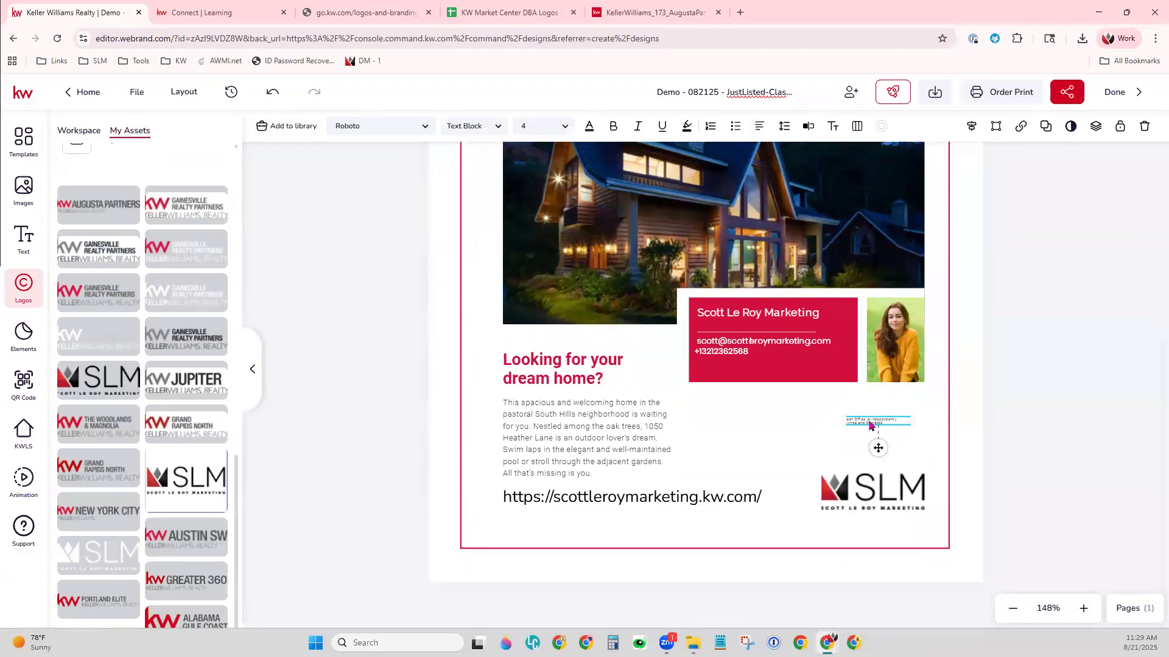
pyautogui.moveTo(871, 428); pyautogui.dragTo(883, 522)
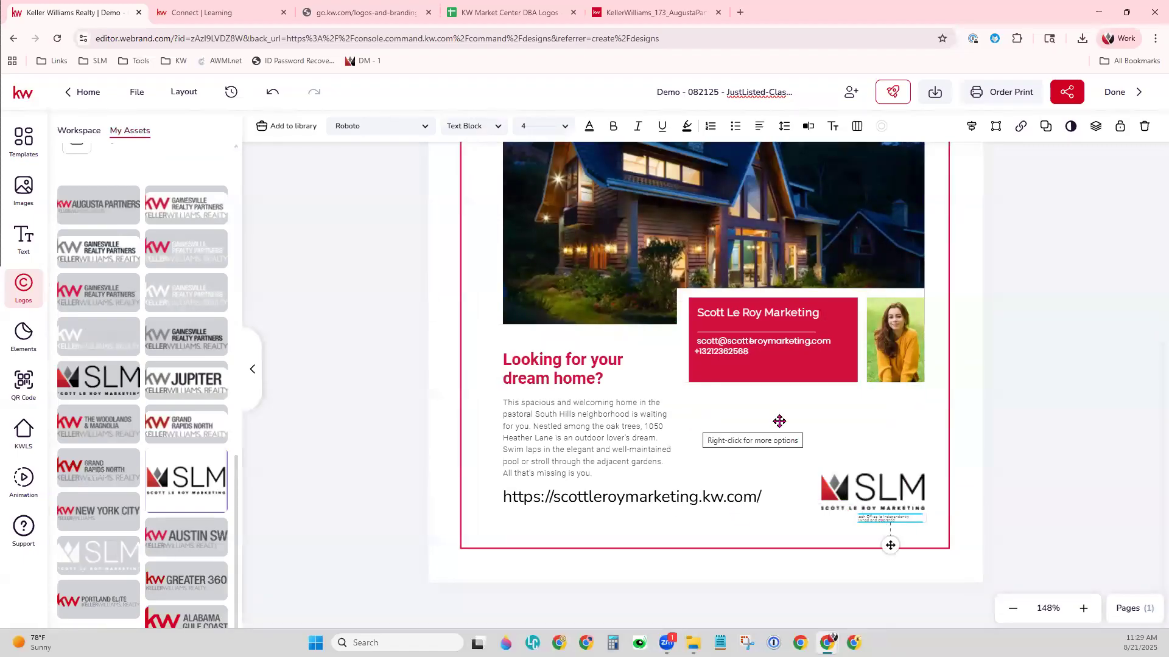
pyautogui.click(1013, 609)
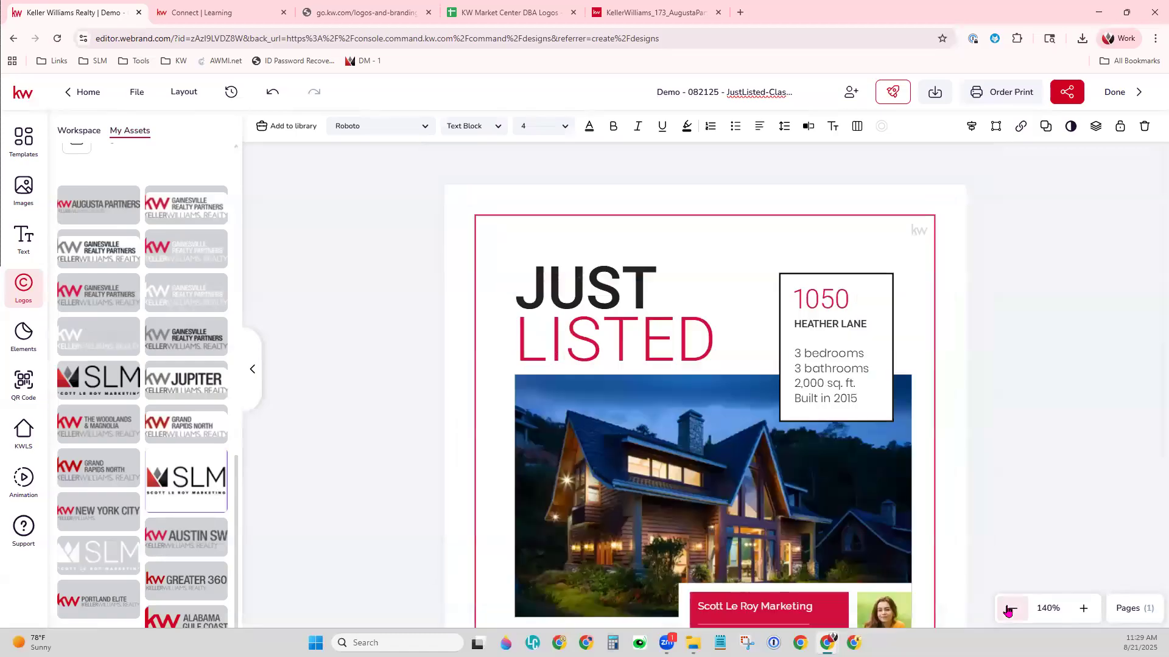
pyautogui.click(1011, 609)
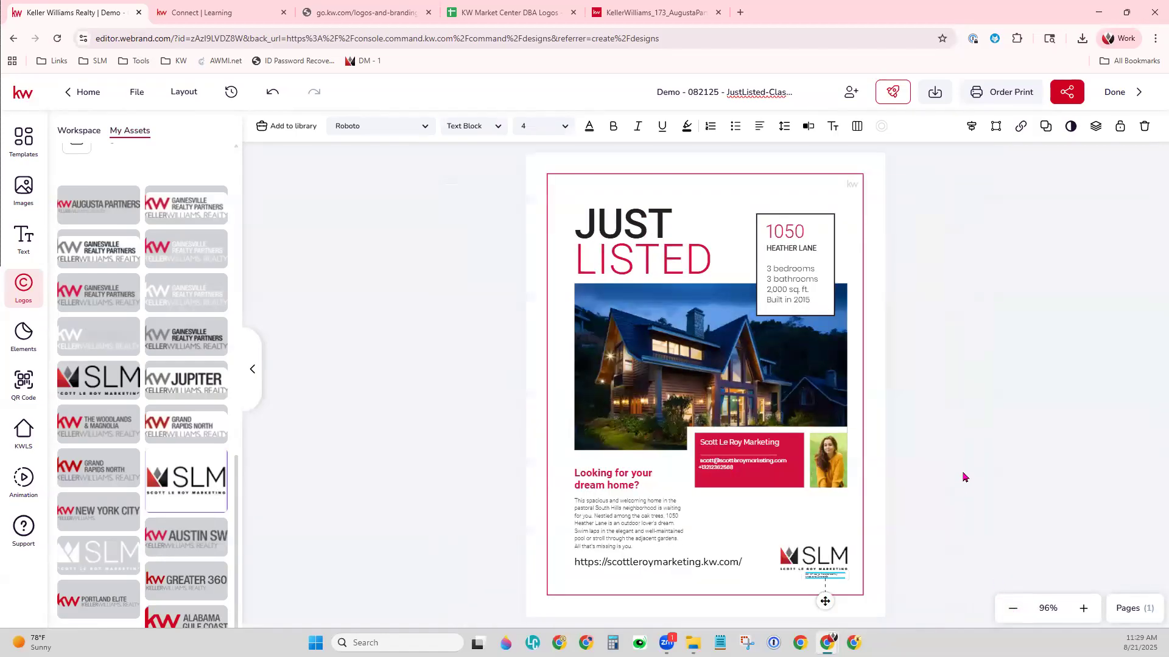
pyautogui.click(843, 461)
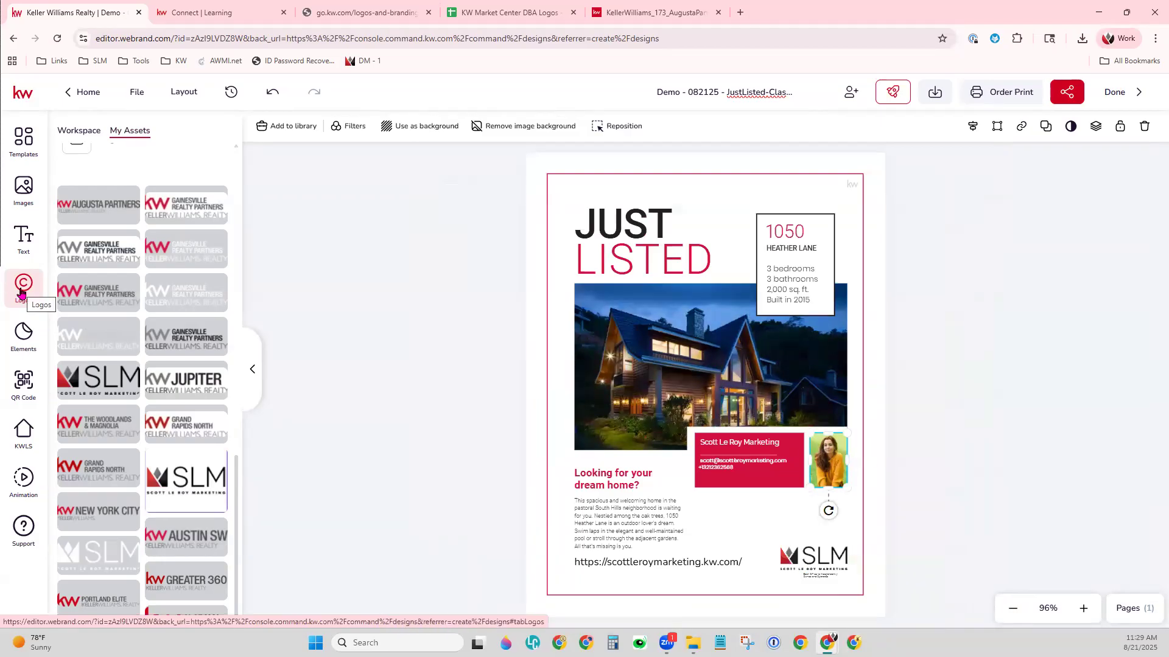
pyautogui.click(23, 187)
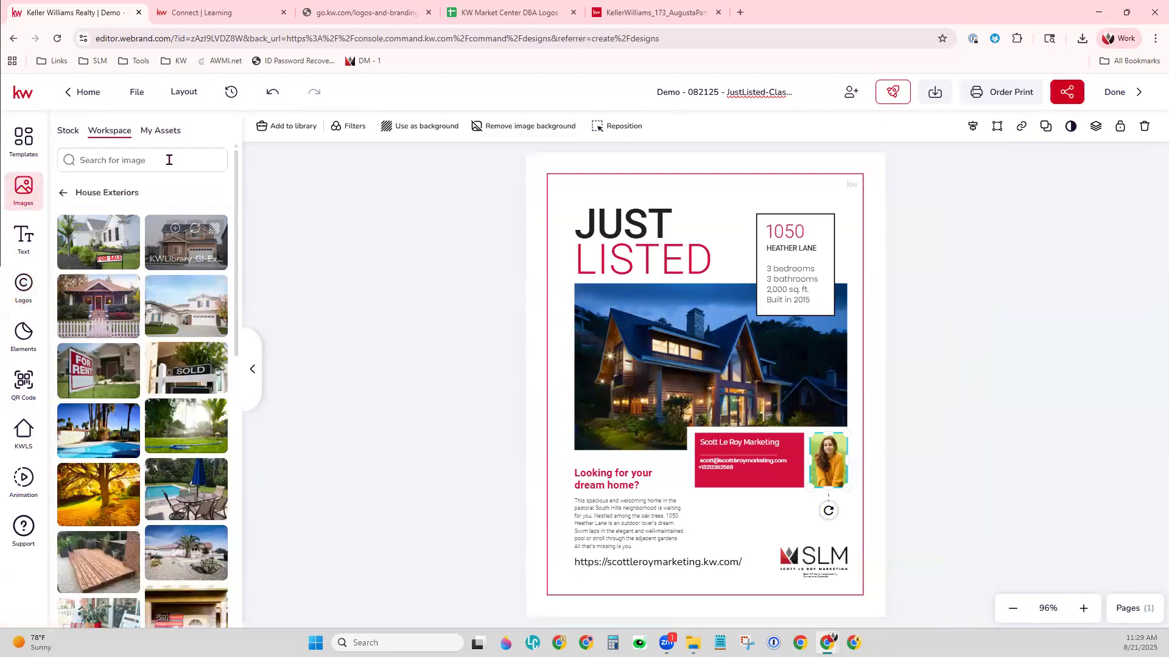
pyautogui.click(164, 130)
pyautogui.scroll(-6, 160, 480)
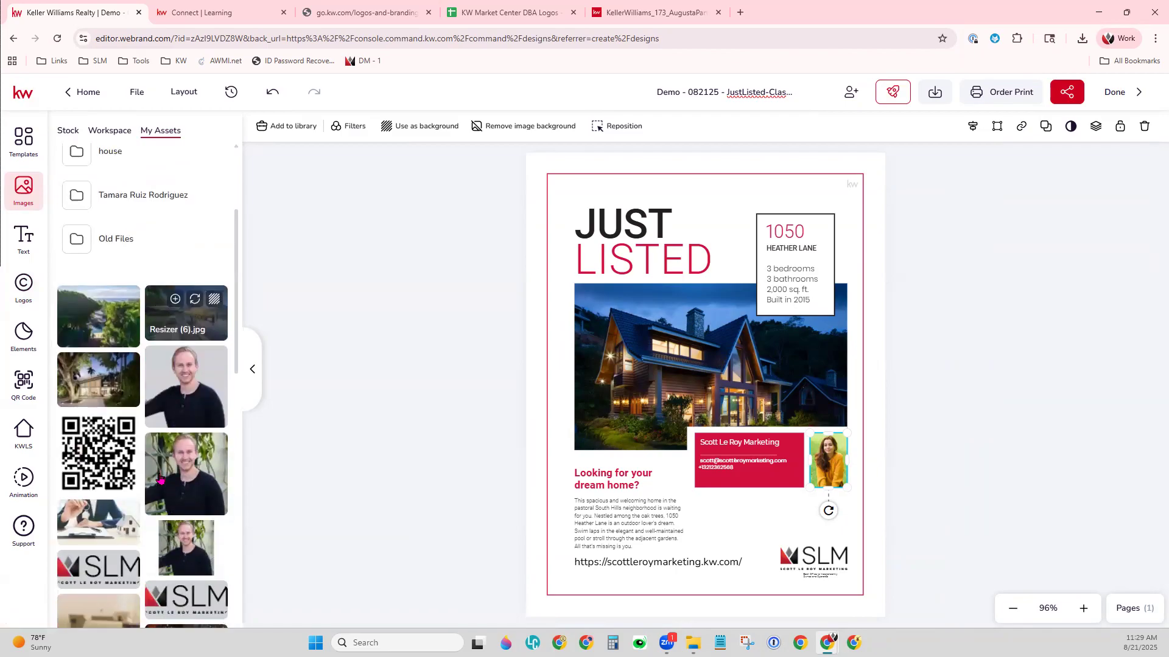
pyautogui.scroll(1, 160, 481)
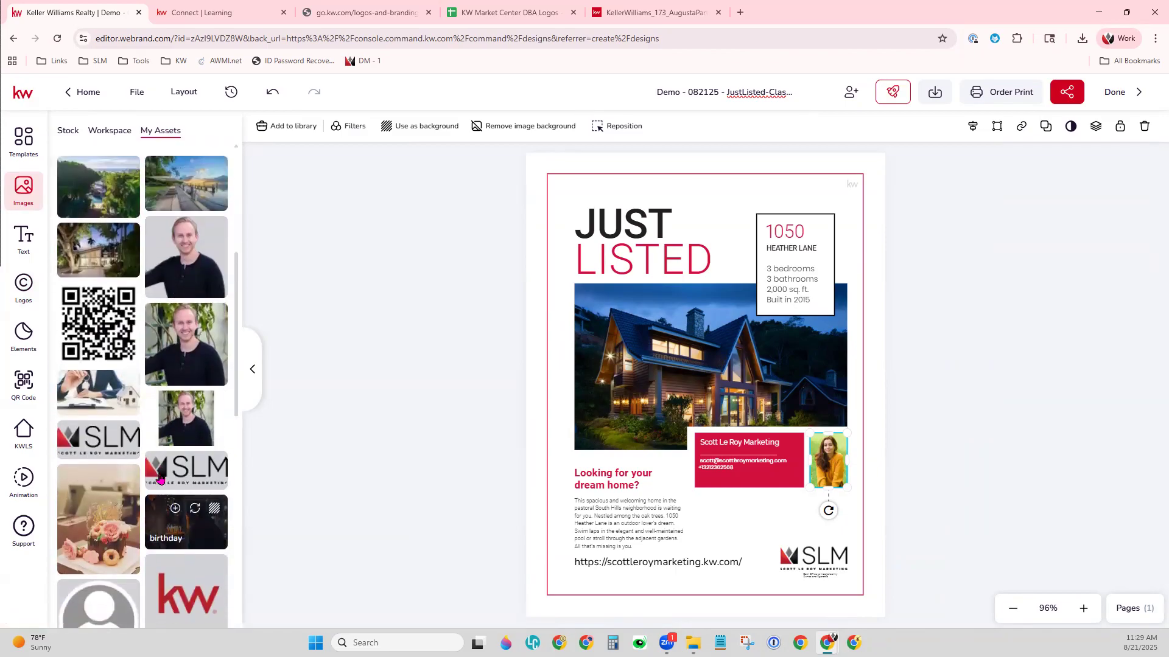
pyautogui.scroll(-4, 149, 487)
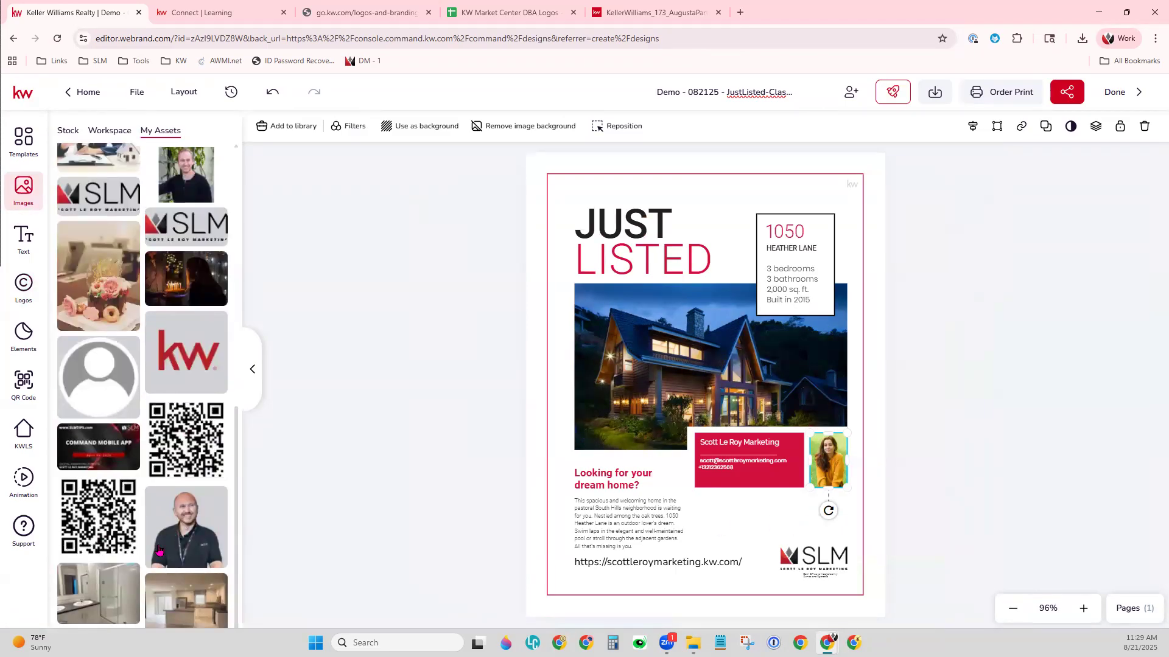
pyautogui.click(195, 508)
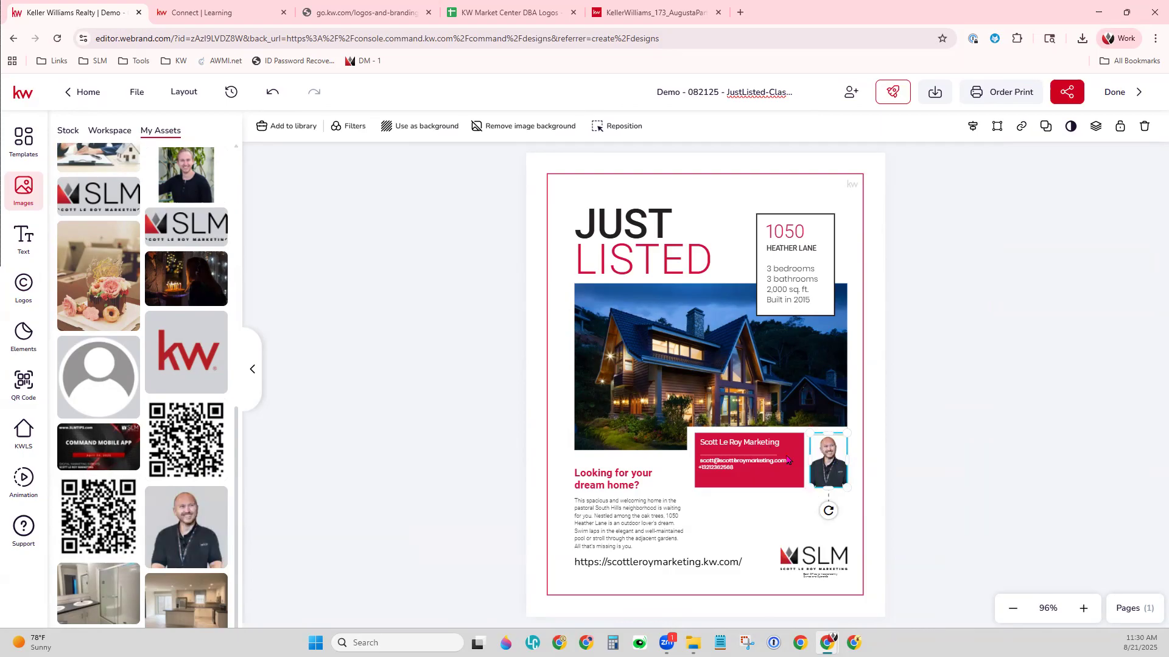
pyautogui.click(771, 526)
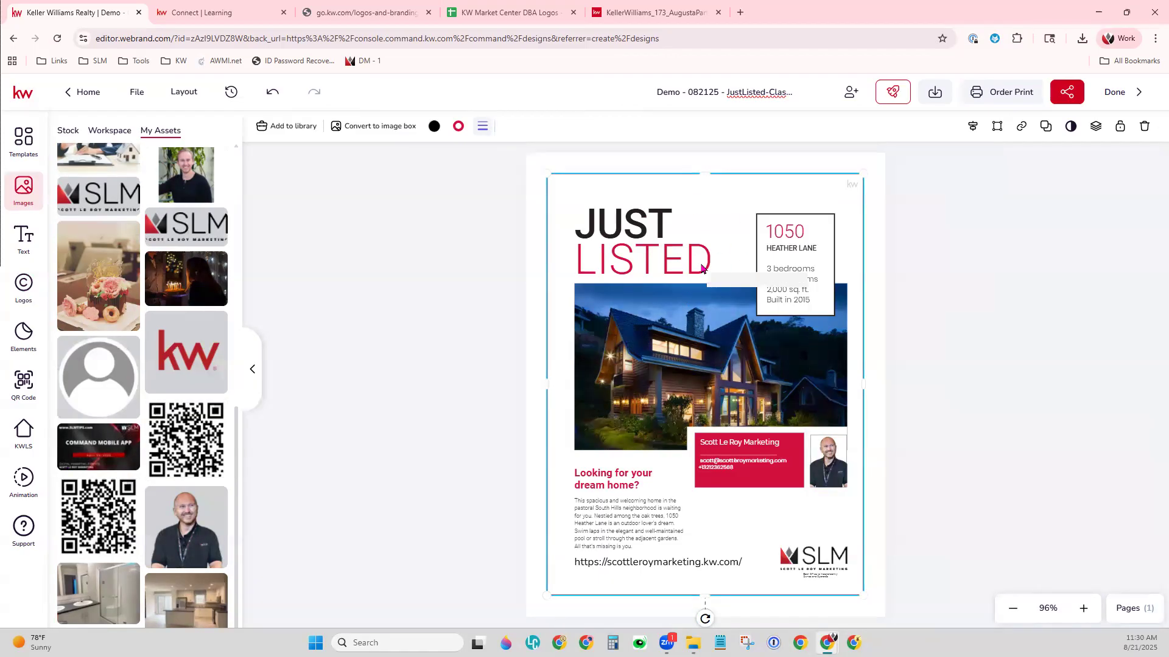
pyautogui.click(799, 254)
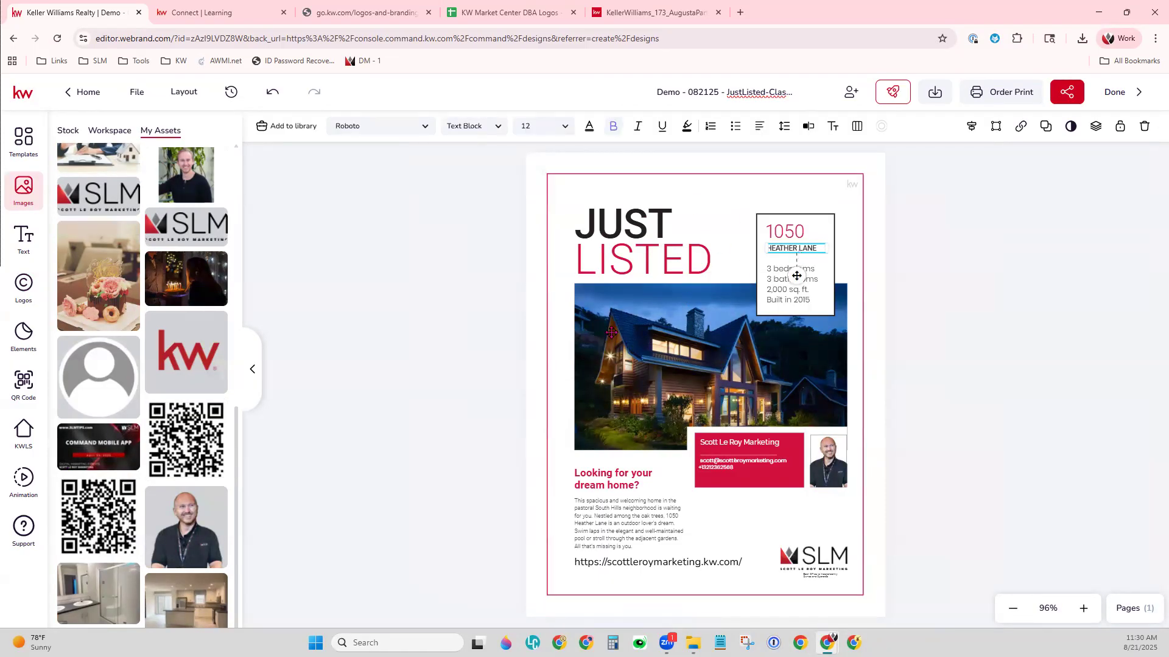
pyautogui.click(555, 410)
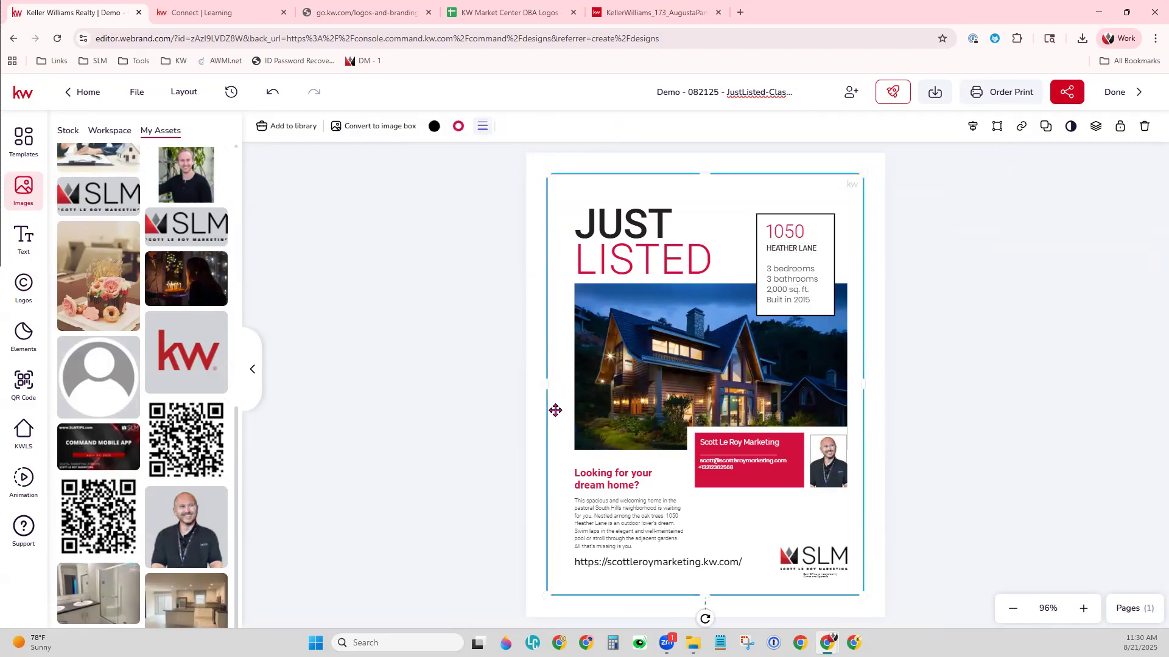
# - Search KWLS by MLS number 1011013 and select the Kingman, AZ listing
pyautogui.click(24, 429)
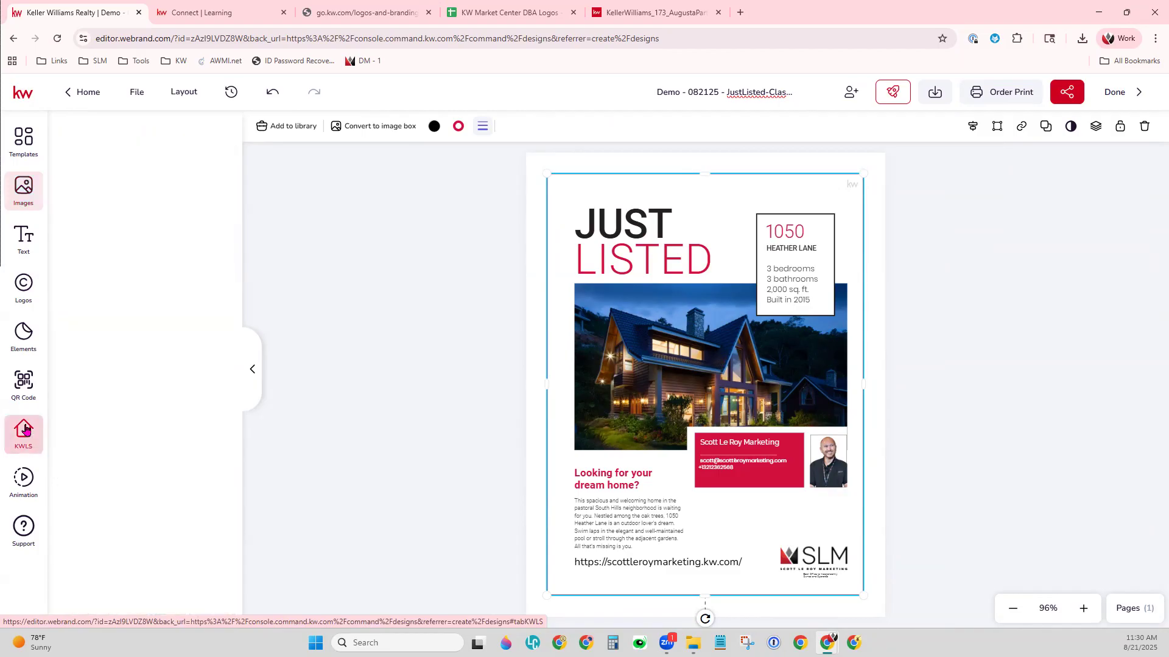
pyautogui.click(141, 158)
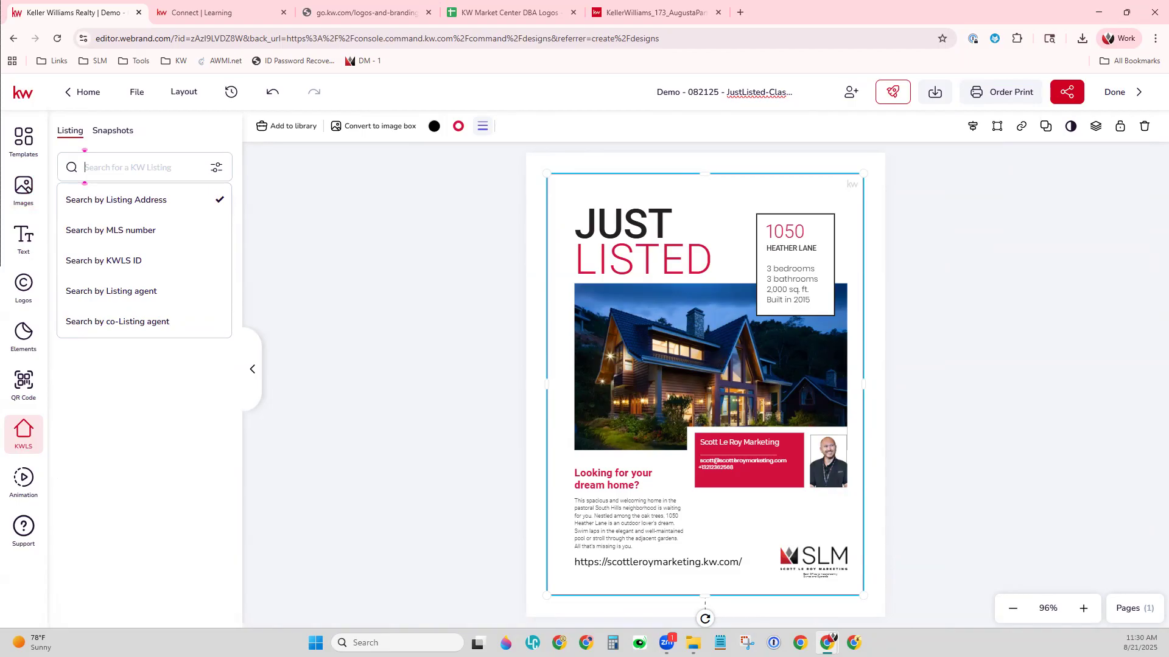
pyautogui.click(146, 228)
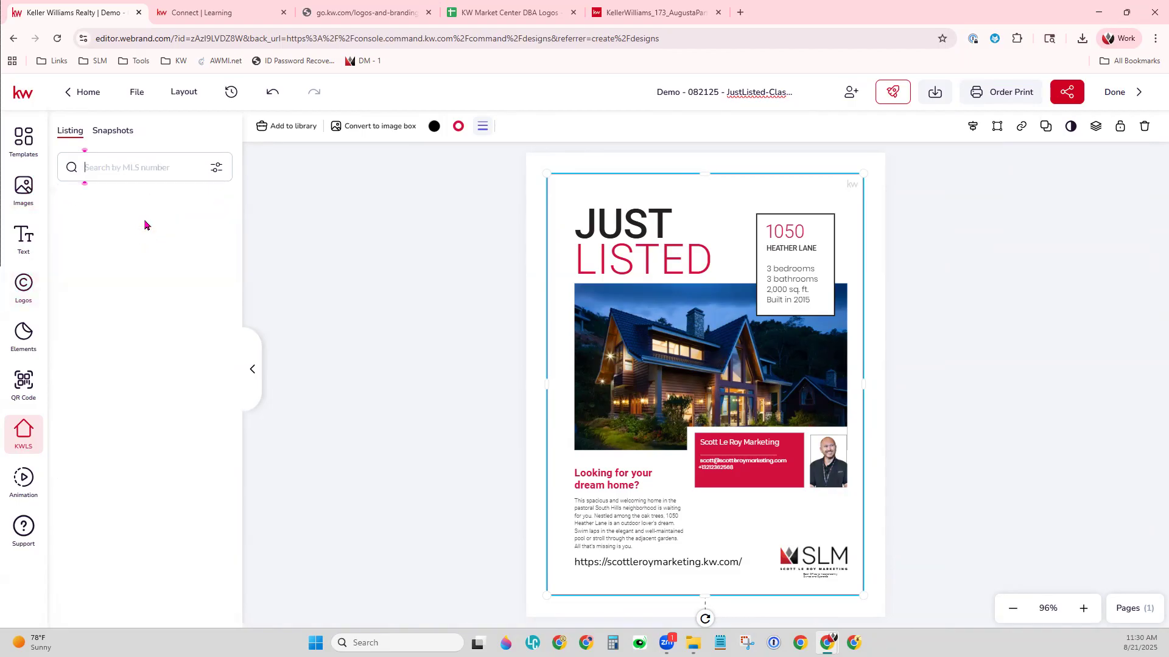
pyautogui.click(140, 165)
pyautogui.write('1011013')
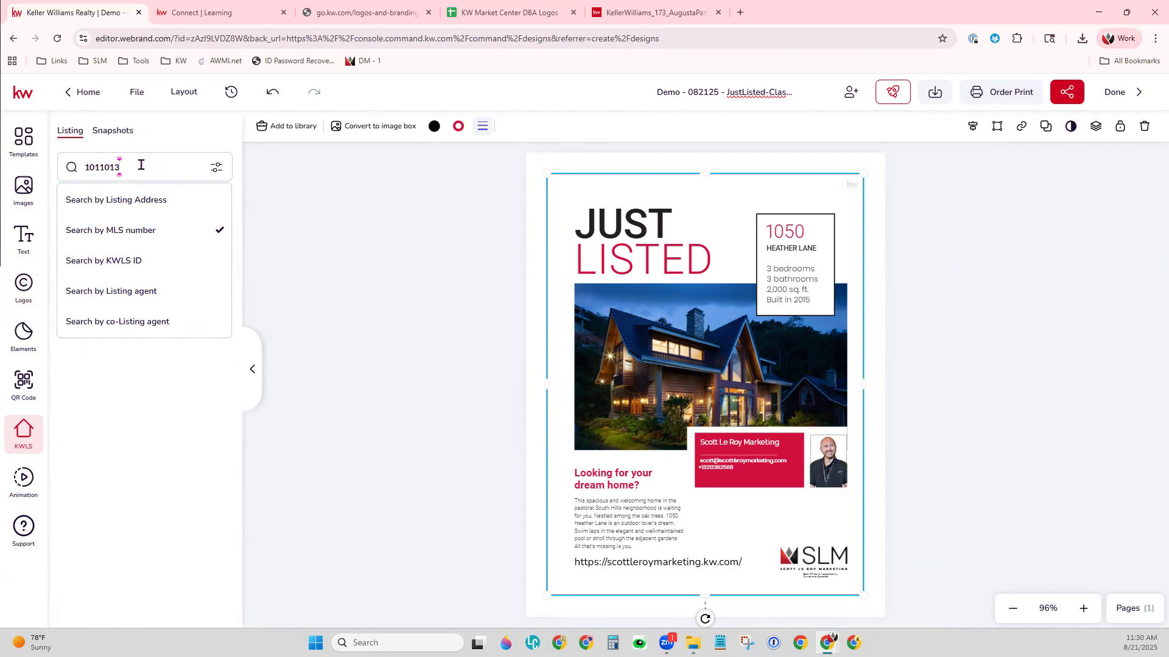
pyautogui.press('Return')
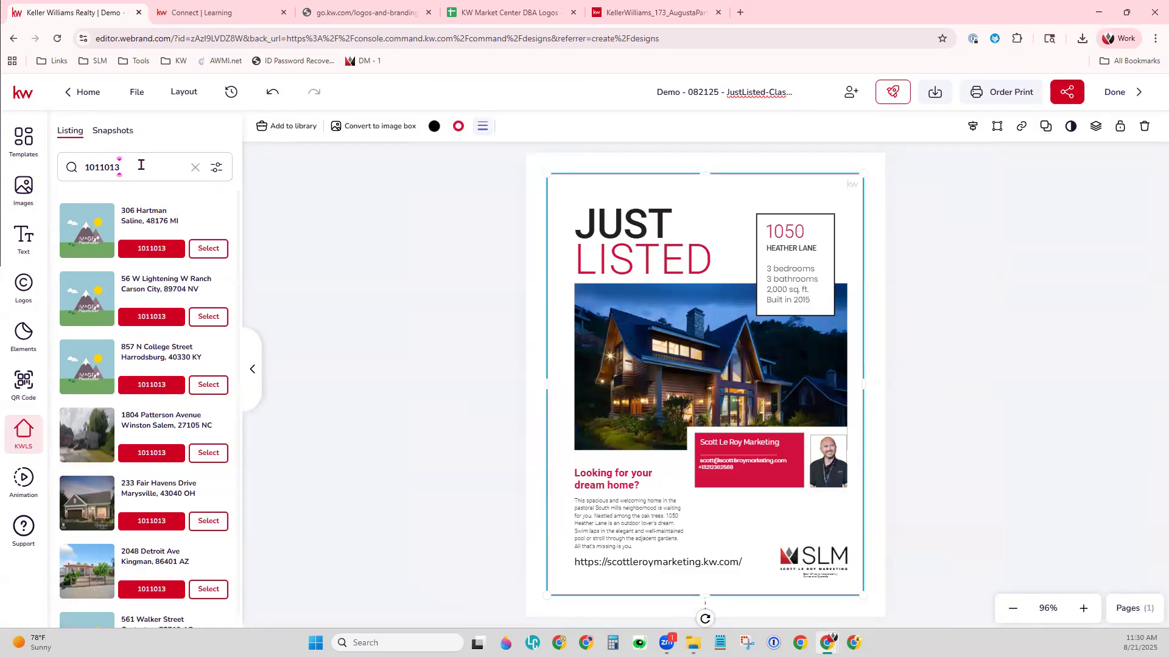
pyautogui.scroll(-5, 185, 491)
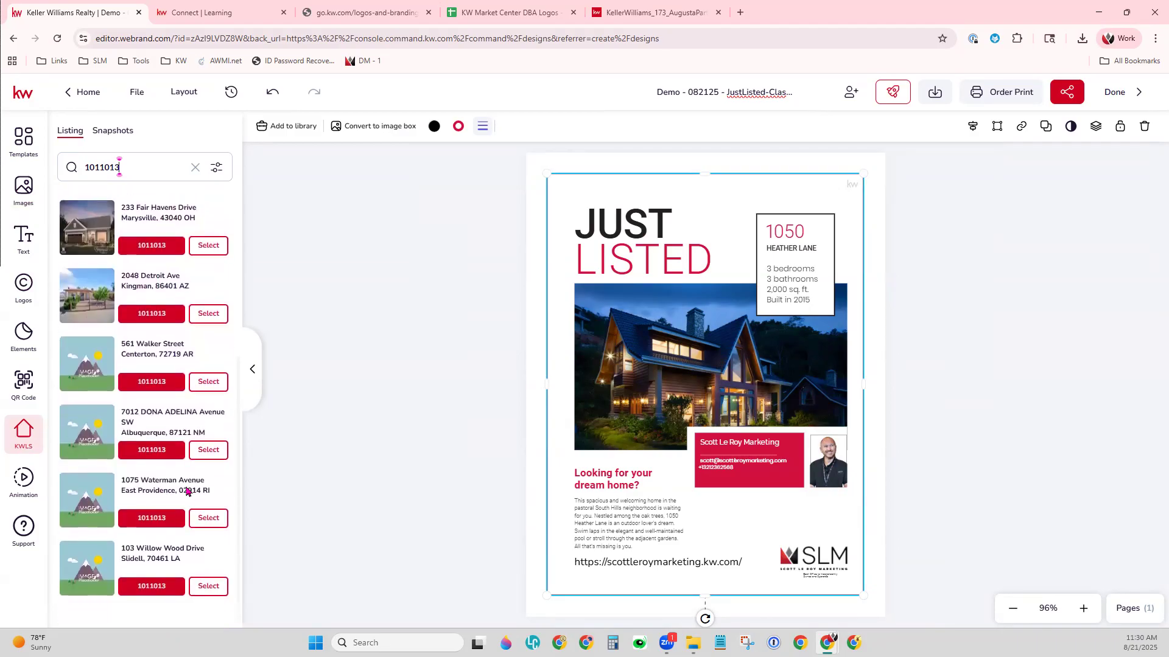
pyautogui.scroll(4, 187, 492)
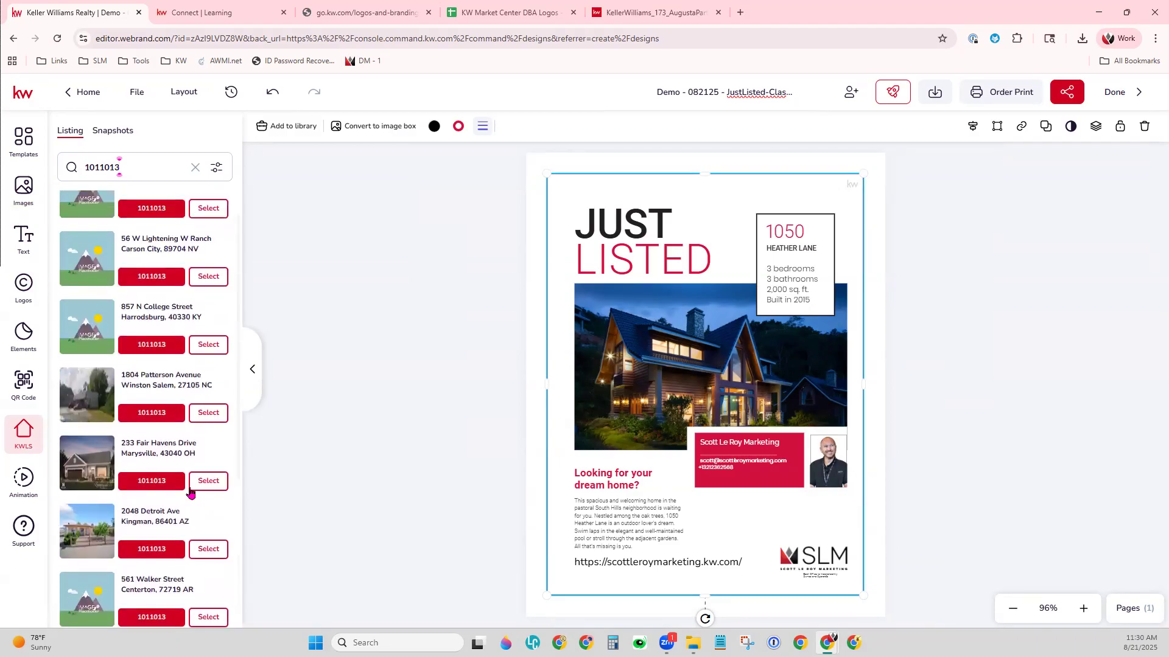
pyautogui.click(209, 550)
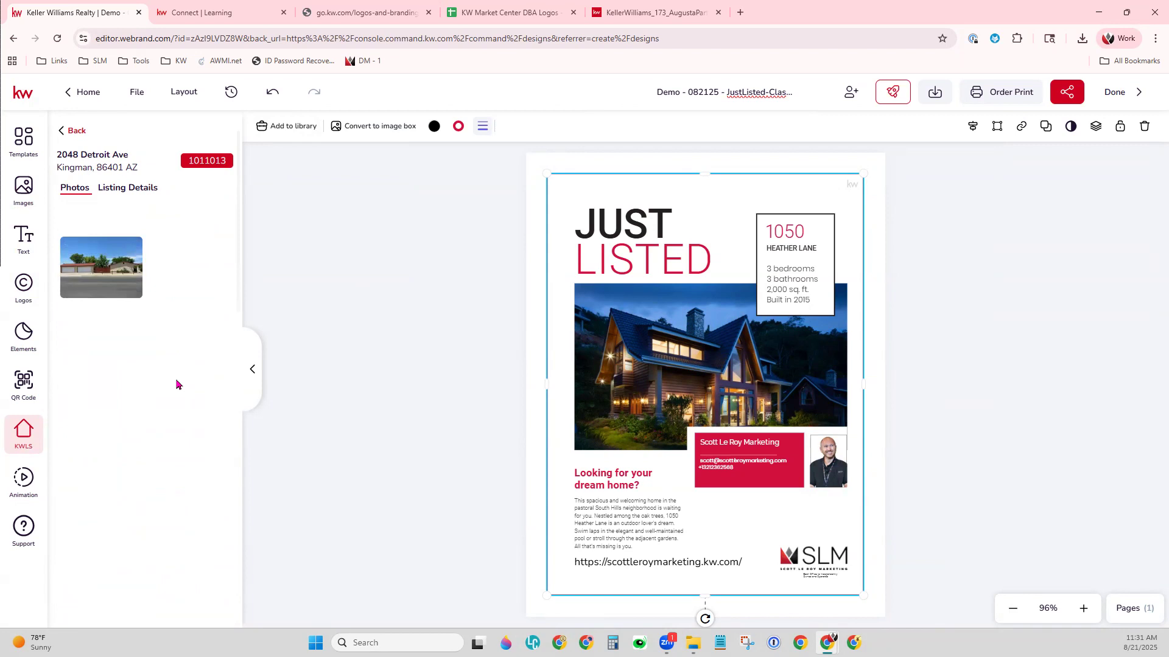
# - Review the listing's detail fields against the flier's 1050 house number and bed/bath text
pyautogui.click(135, 187)
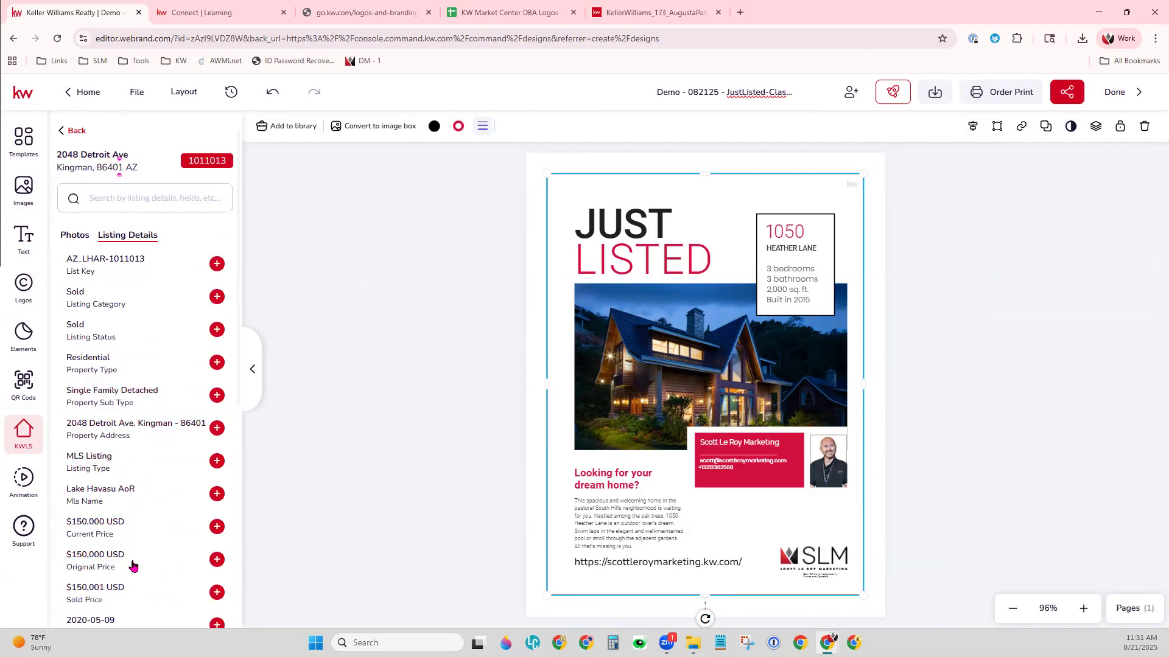
pyautogui.scroll(-2, 134, 566)
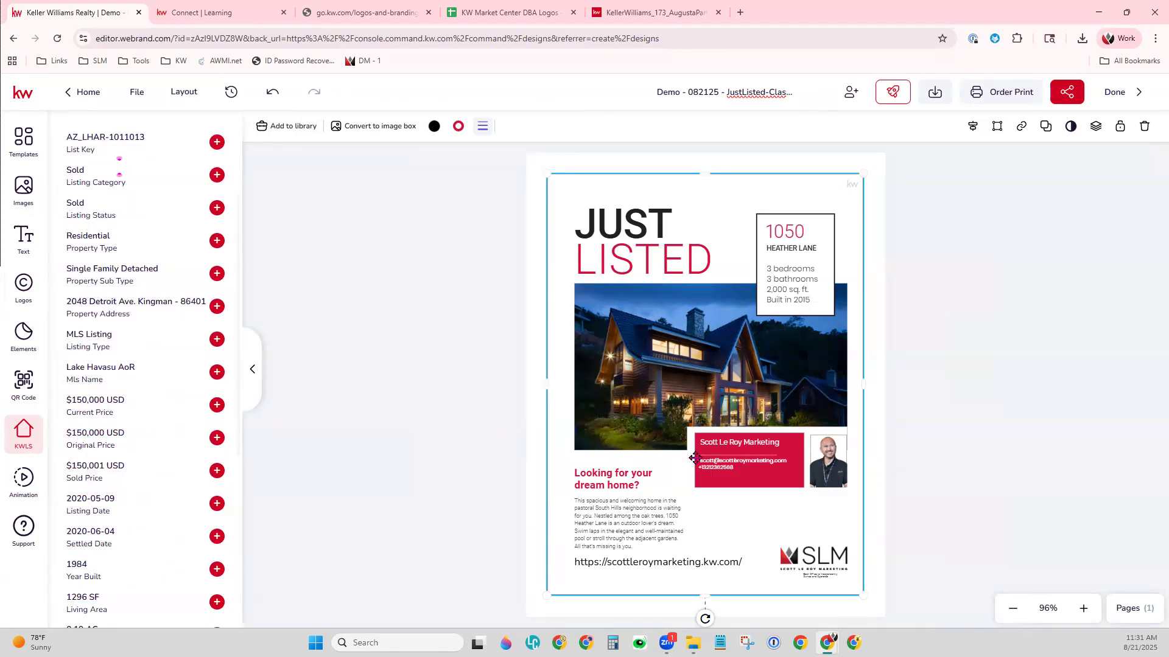
pyautogui.click(798, 236)
pyautogui.click(808, 304)
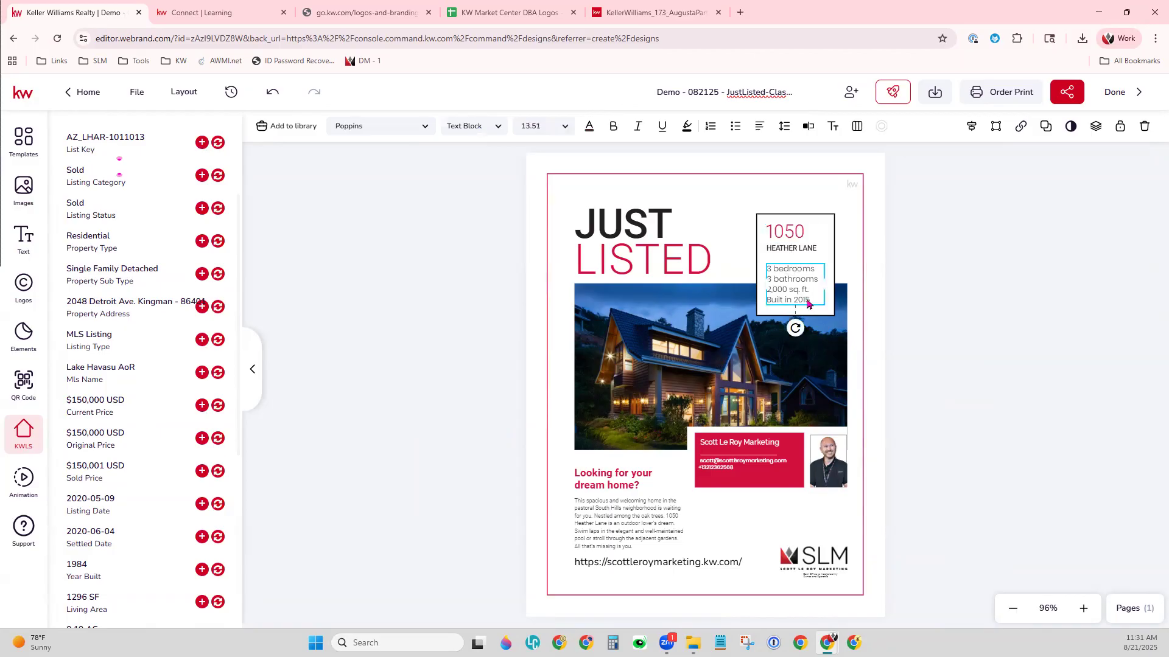
pyautogui.click(800, 237)
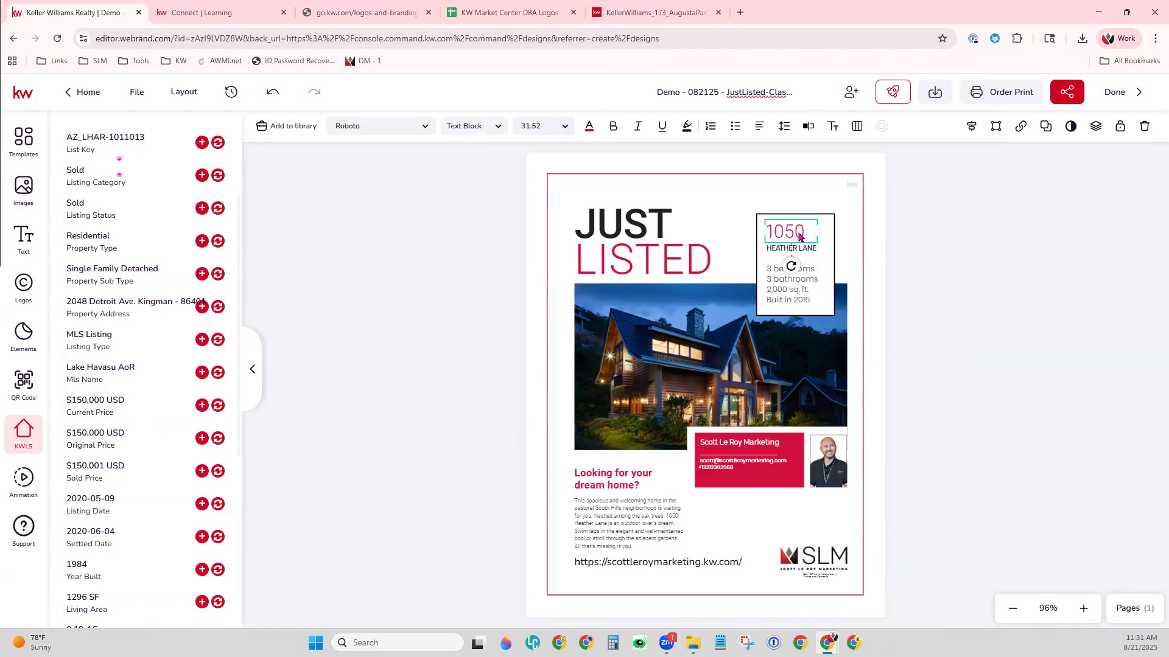
pyautogui.scroll(2, 132, 291)
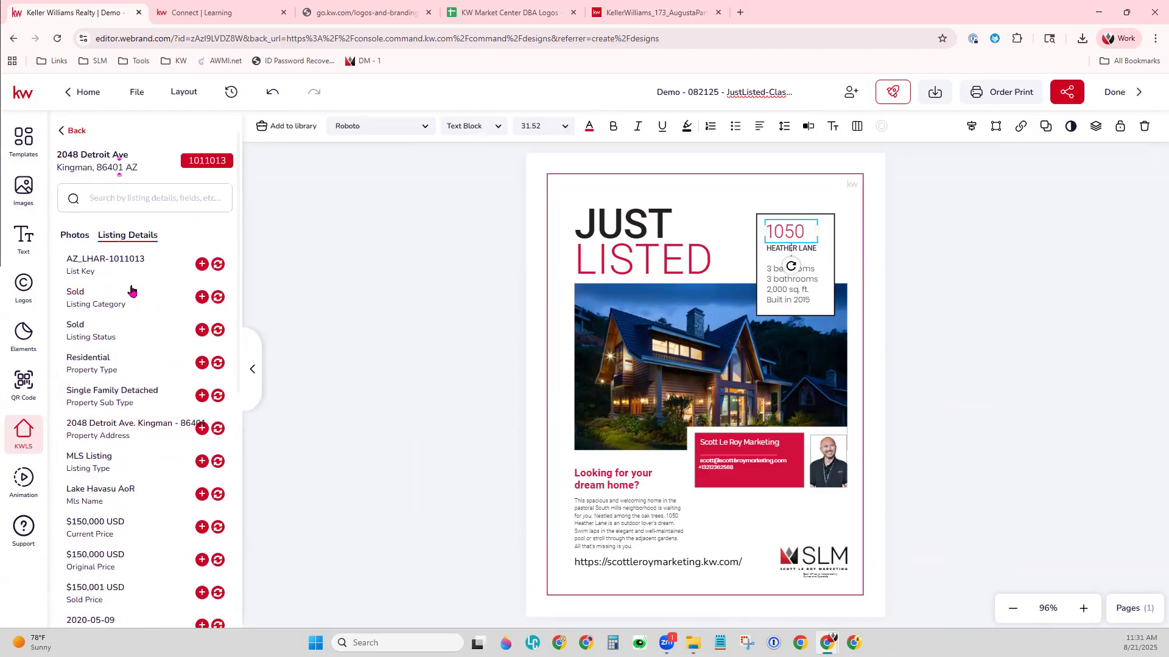
# - Replace the flier's main house photo with the Kingman listing's first exterior photo
pyautogui.click(683, 394)
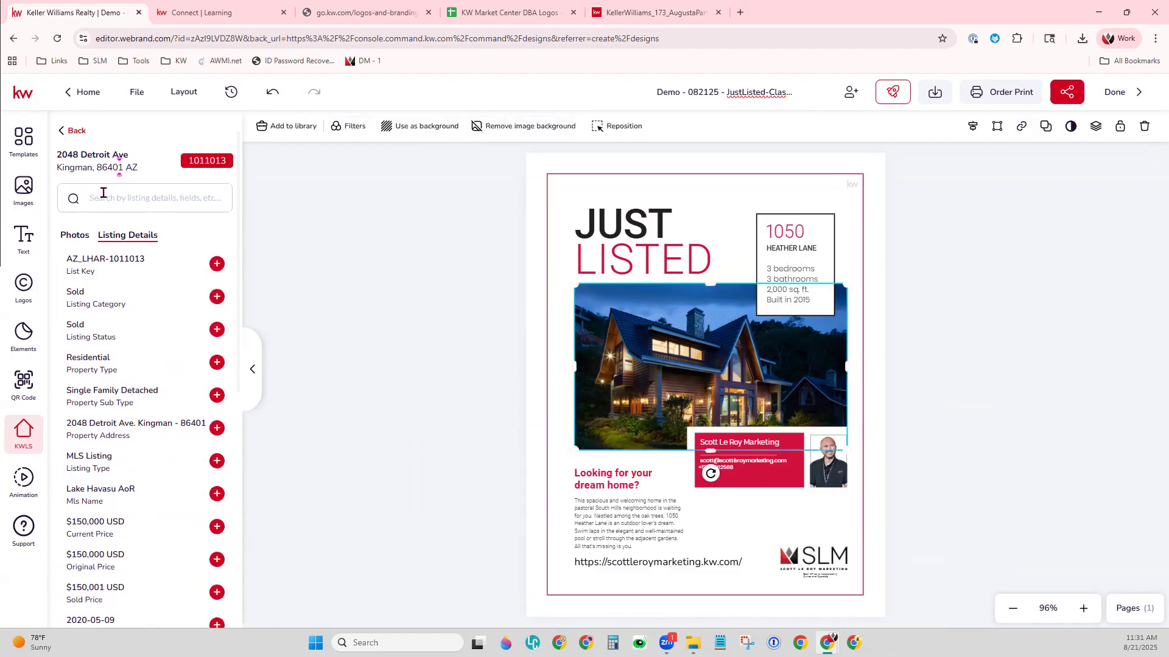
pyautogui.click(78, 238)
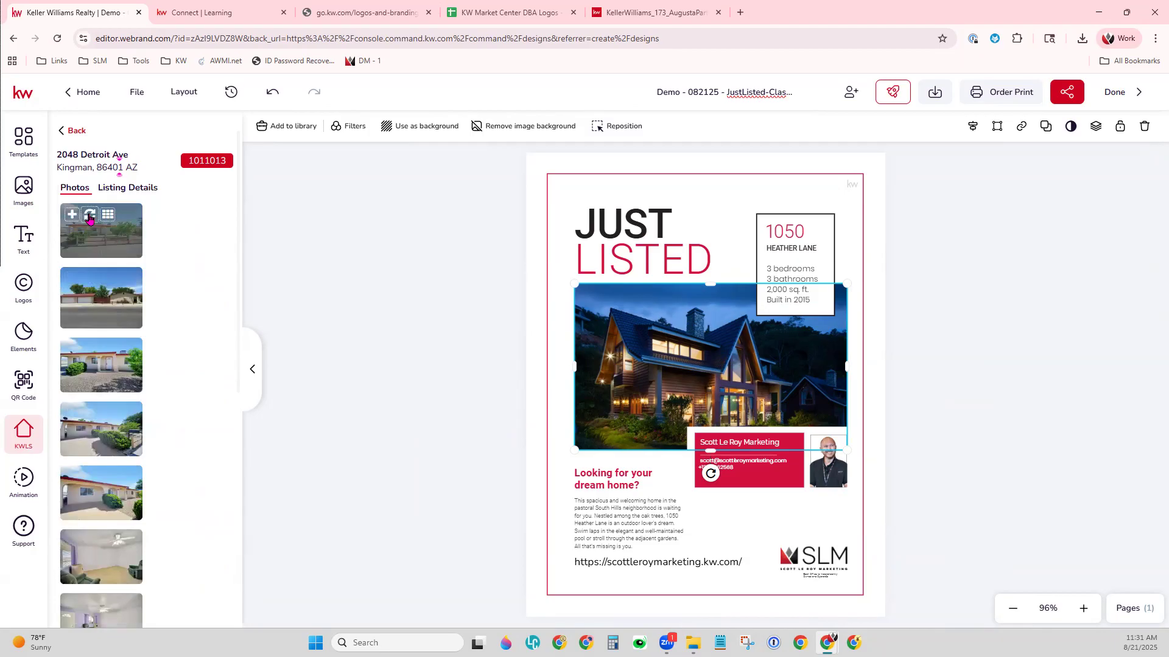
pyautogui.click(89, 216)
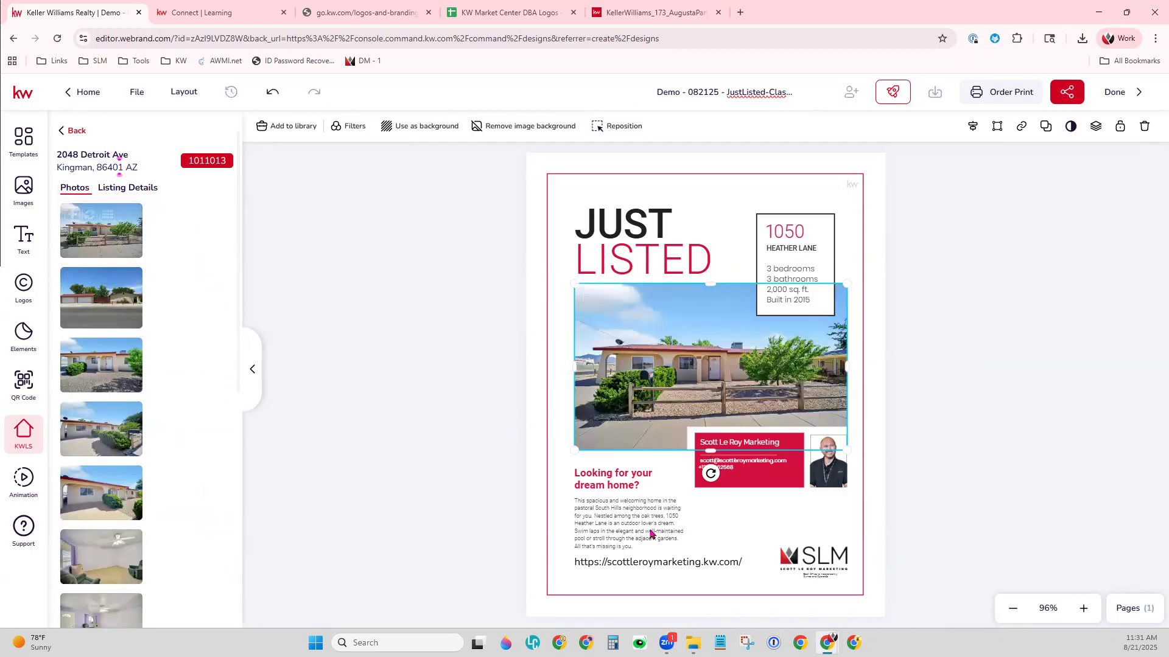
pyautogui.click(785, 233)
pyautogui.click(617, 527)
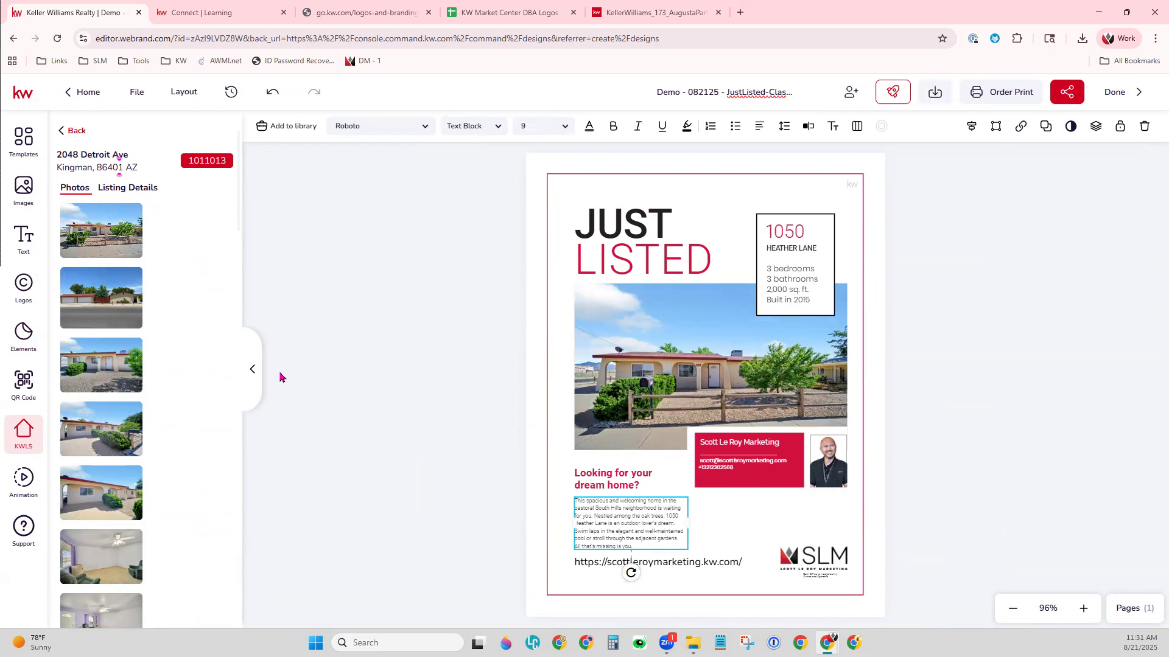
# - Swap in the listing's Property Description, widen the text box, make it bold, and save
pyautogui.click(147, 191)
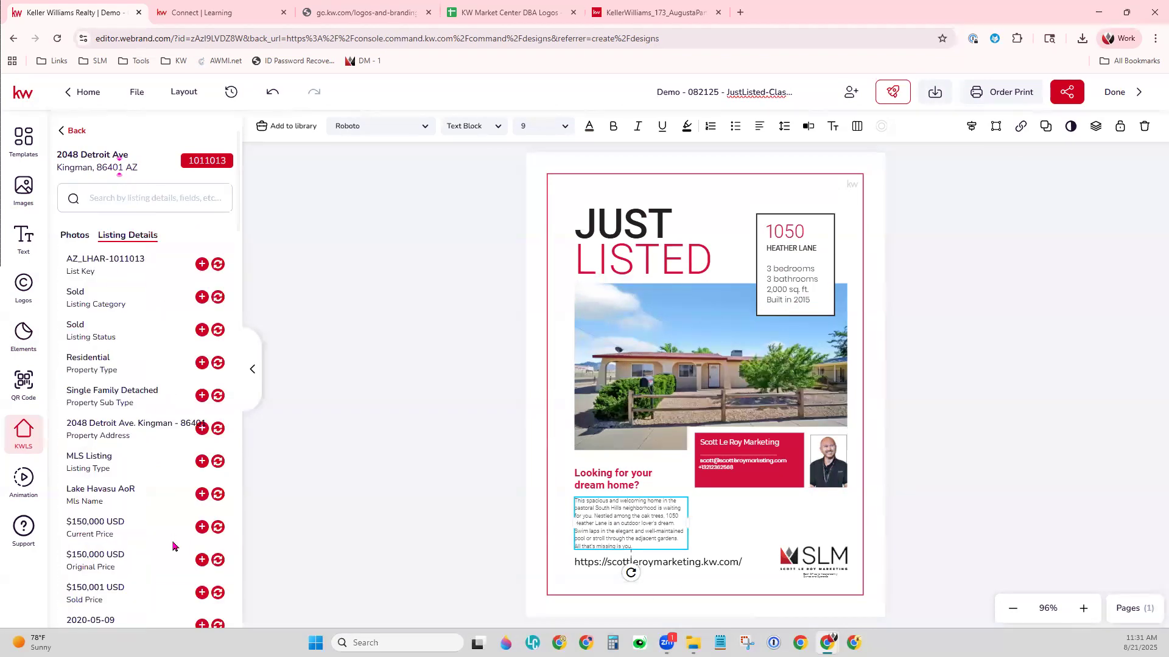
pyautogui.scroll(-8, 173, 547)
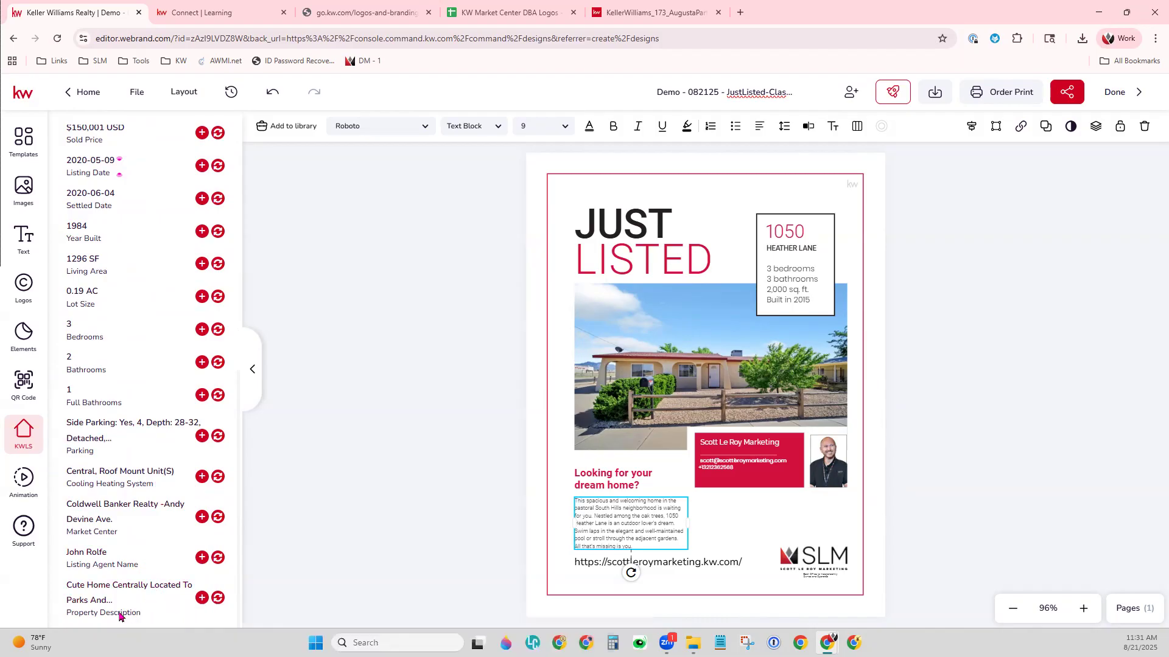
pyautogui.click(218, 598)
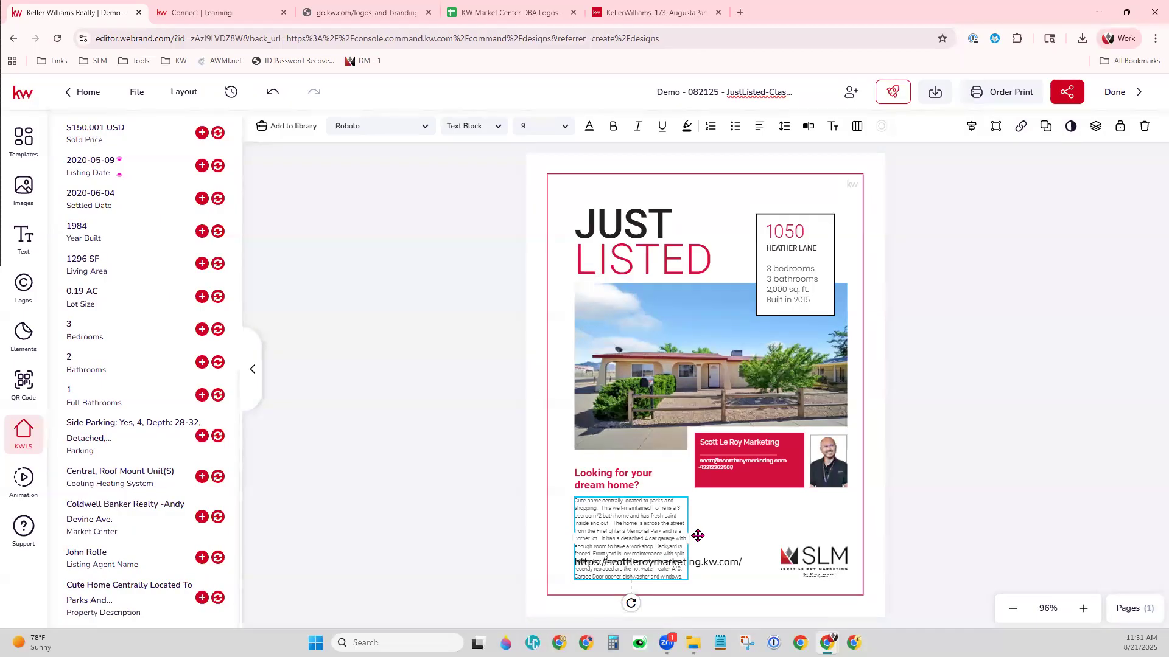
pyautogui.moveTo(689, 536); pyautogui.dragTo(833, 526)
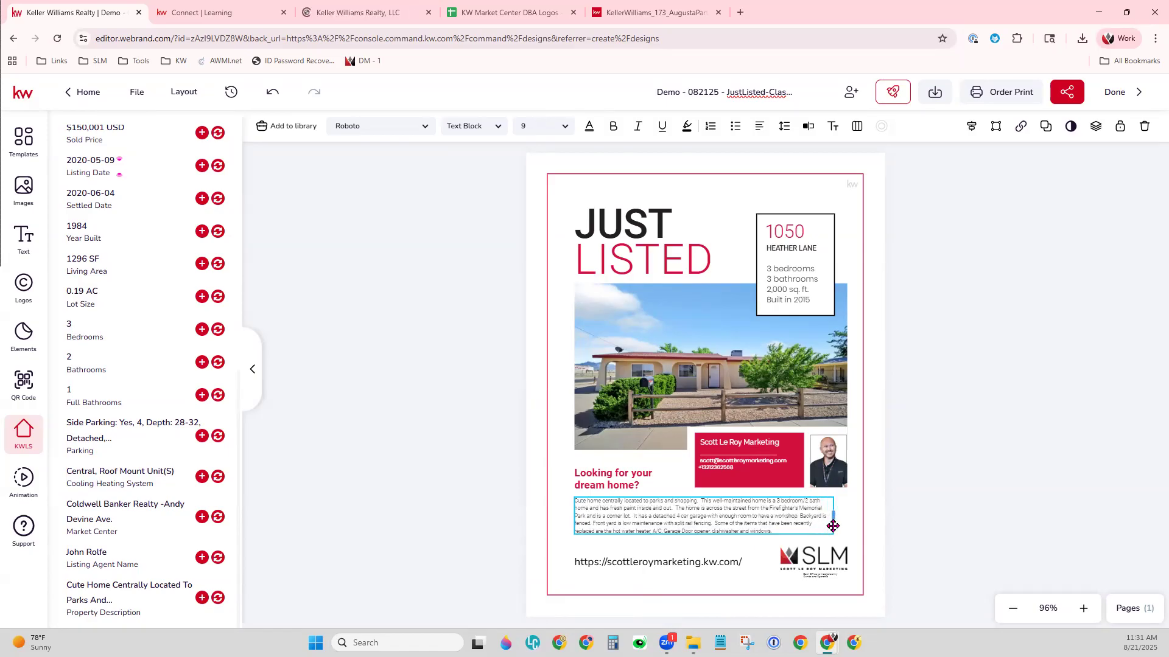
pyautogui.click(617, 126)
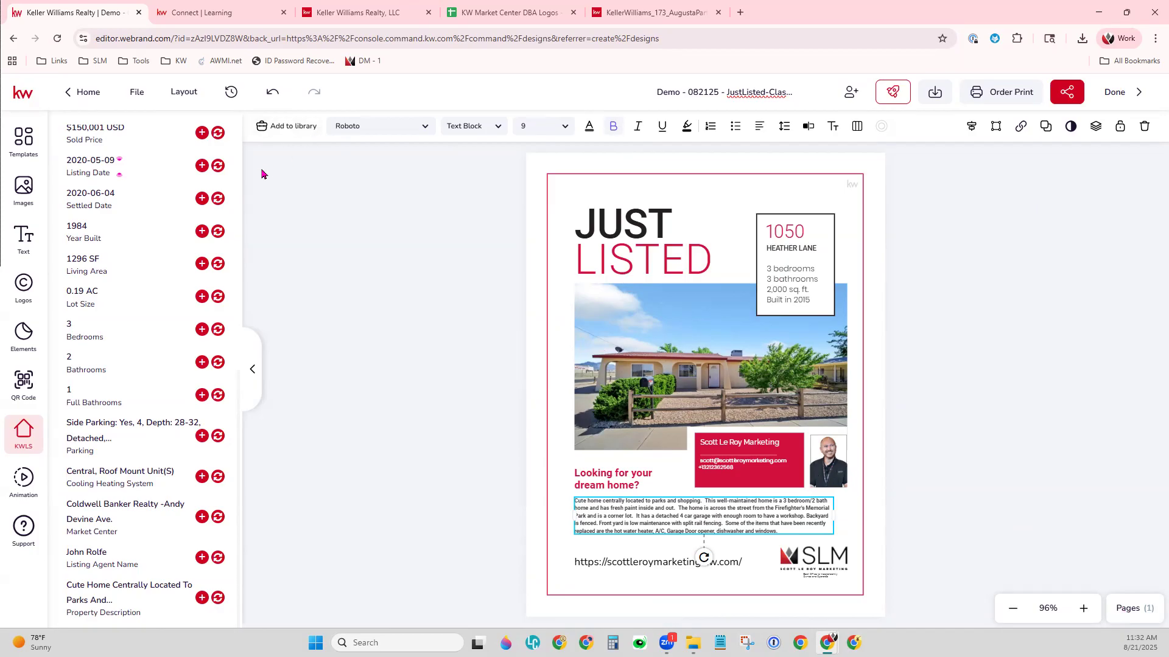
pyautogui.click(137, 92)
pyautogui.click(154, 132)
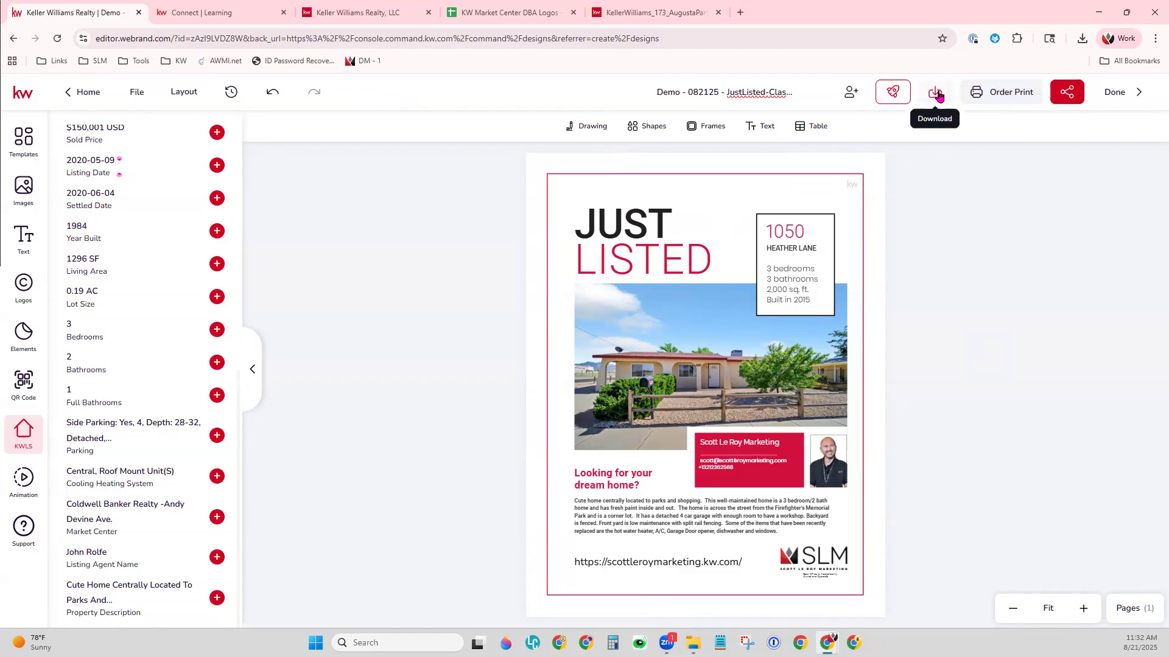
# - Open the flier's Download dialog and keep PNG as the file type
pyautogui.click(939, 104)
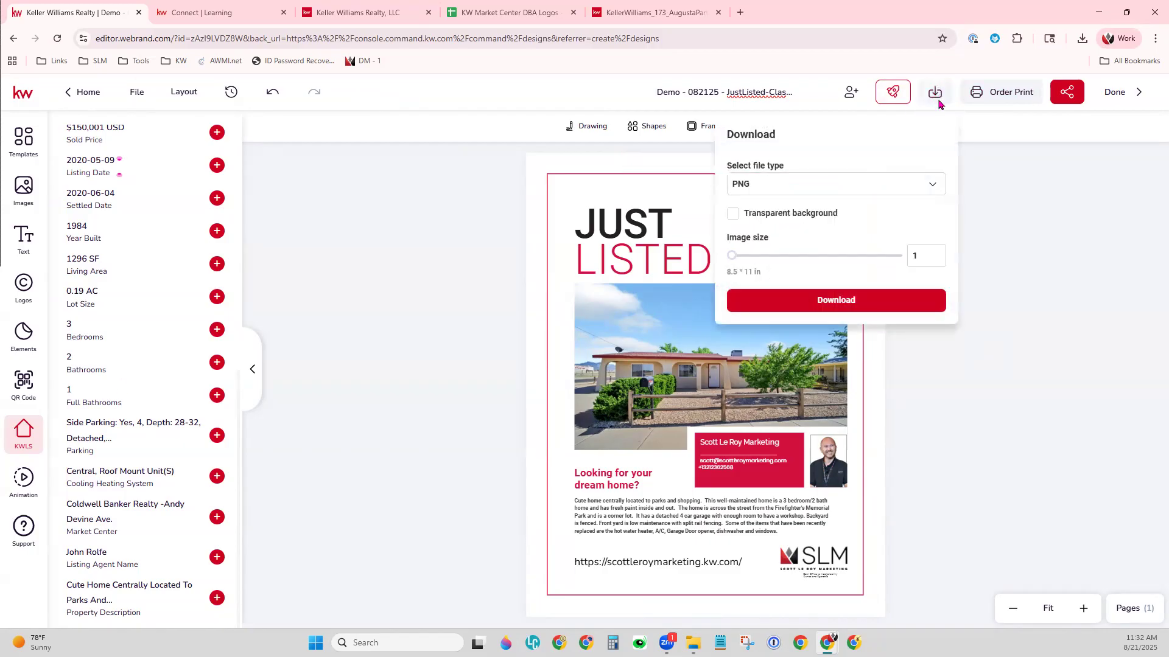
pyautogui.click(933, 186)
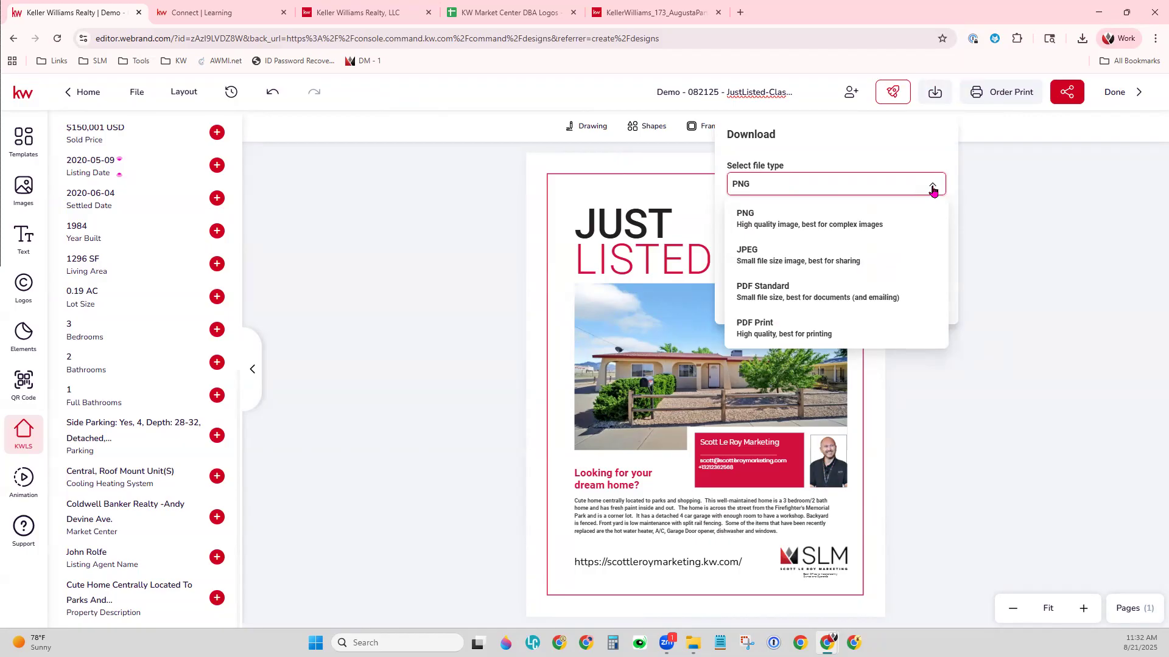
pyautogui.click(860, 224)
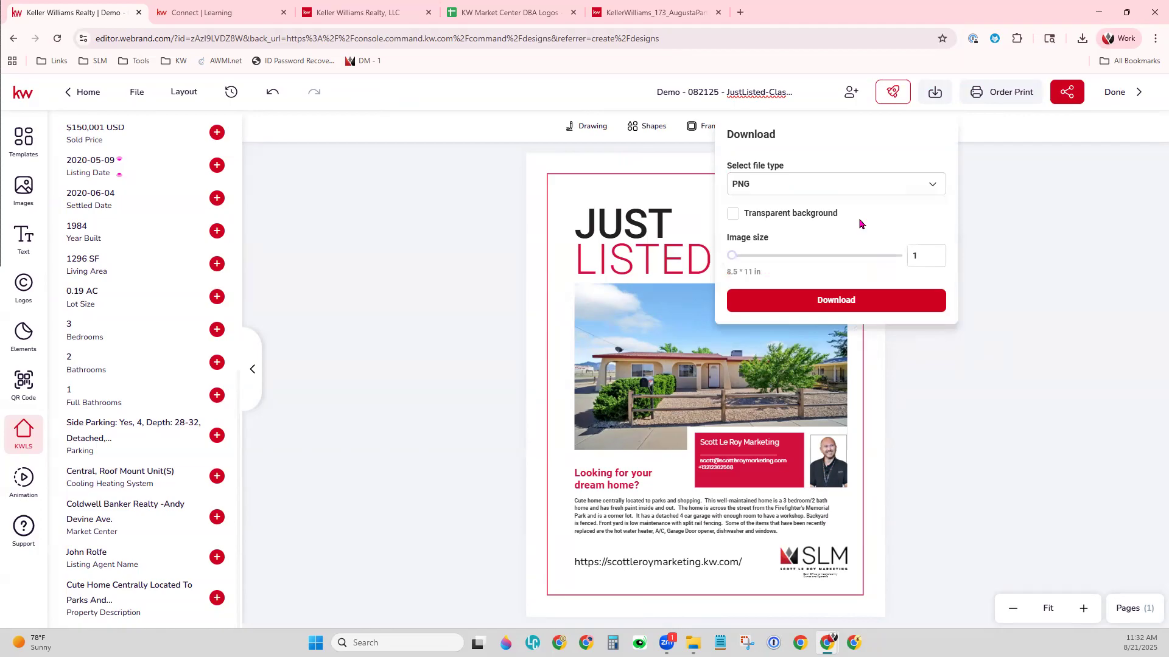
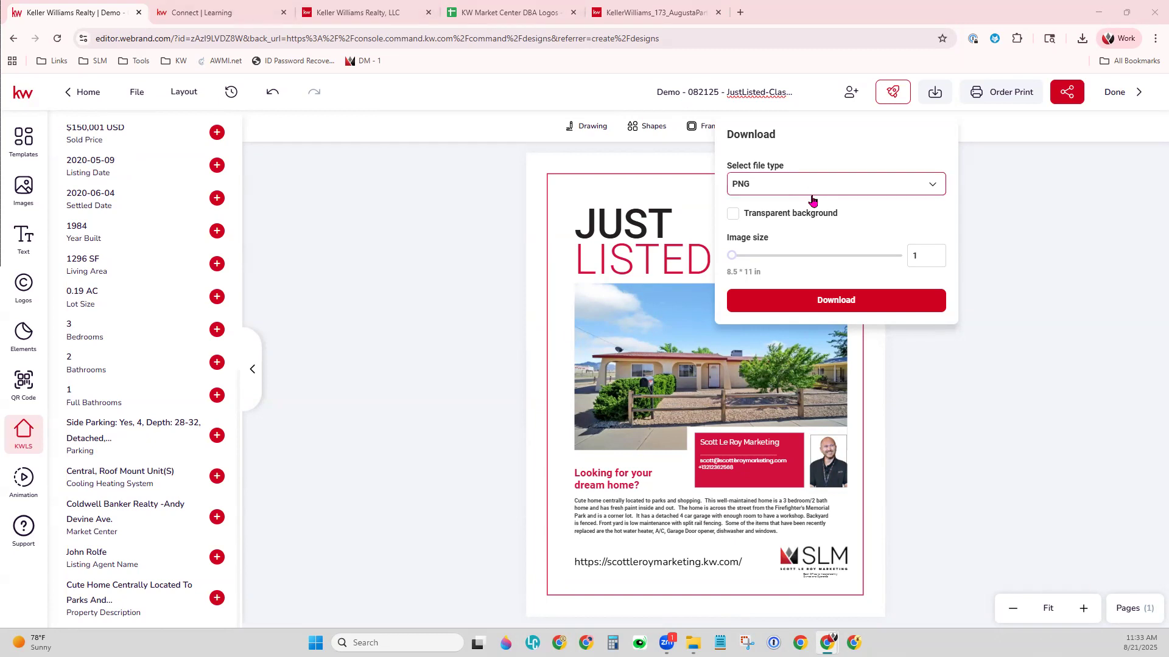
# - Check the flier's PNG, JPEG and PDF download options, then close the panel without downloading
pyautogui.click(850, 301)
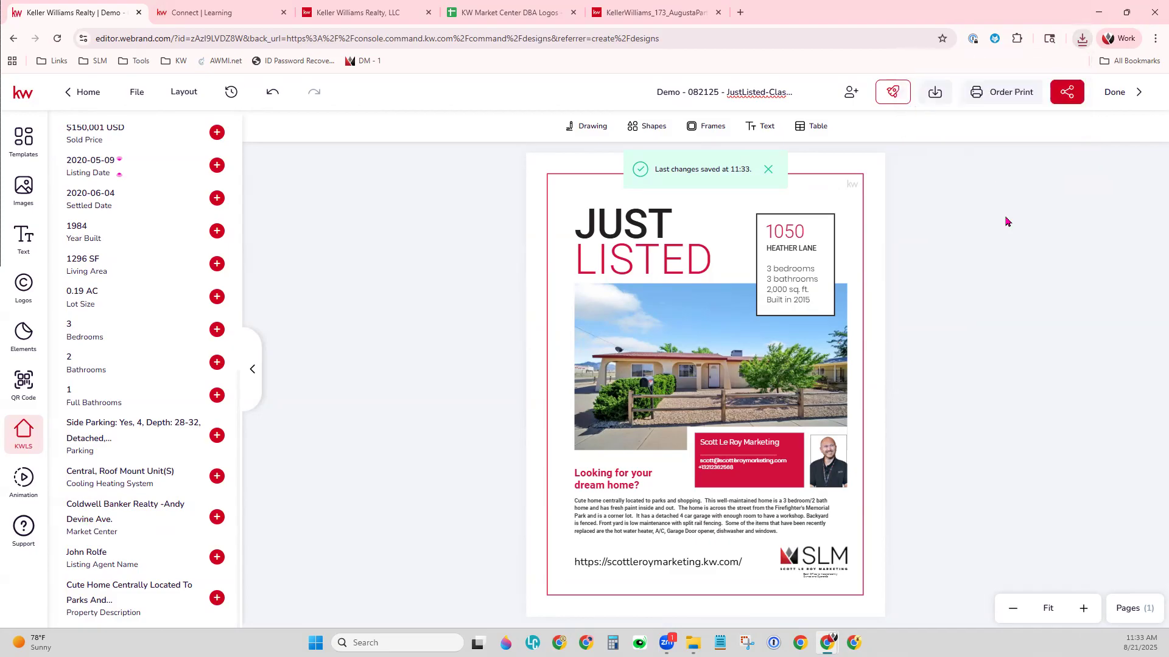
pyautogui.click(946, 99)
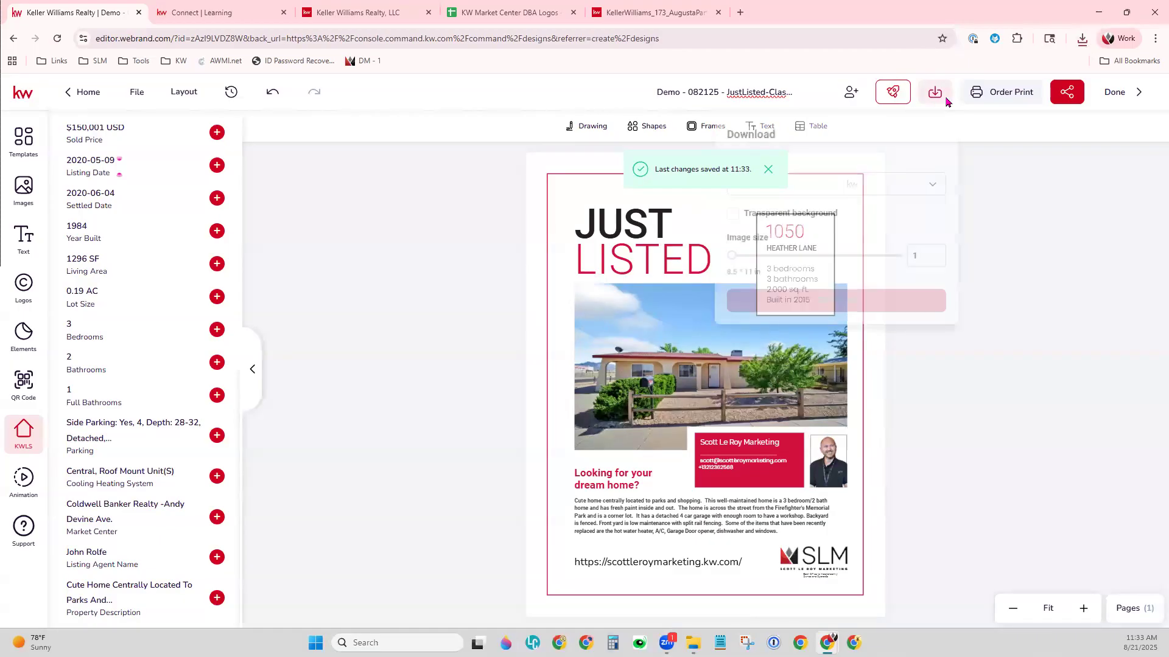
pyautogui.click(805, 200)
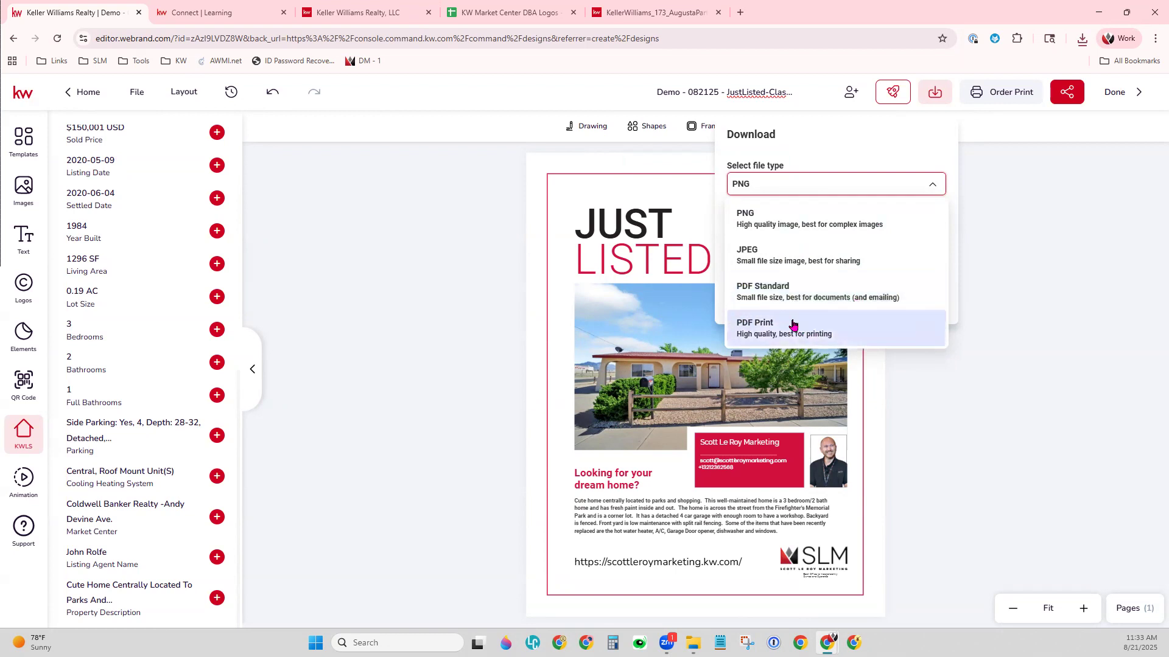
pyautogui.click(1012, 233)
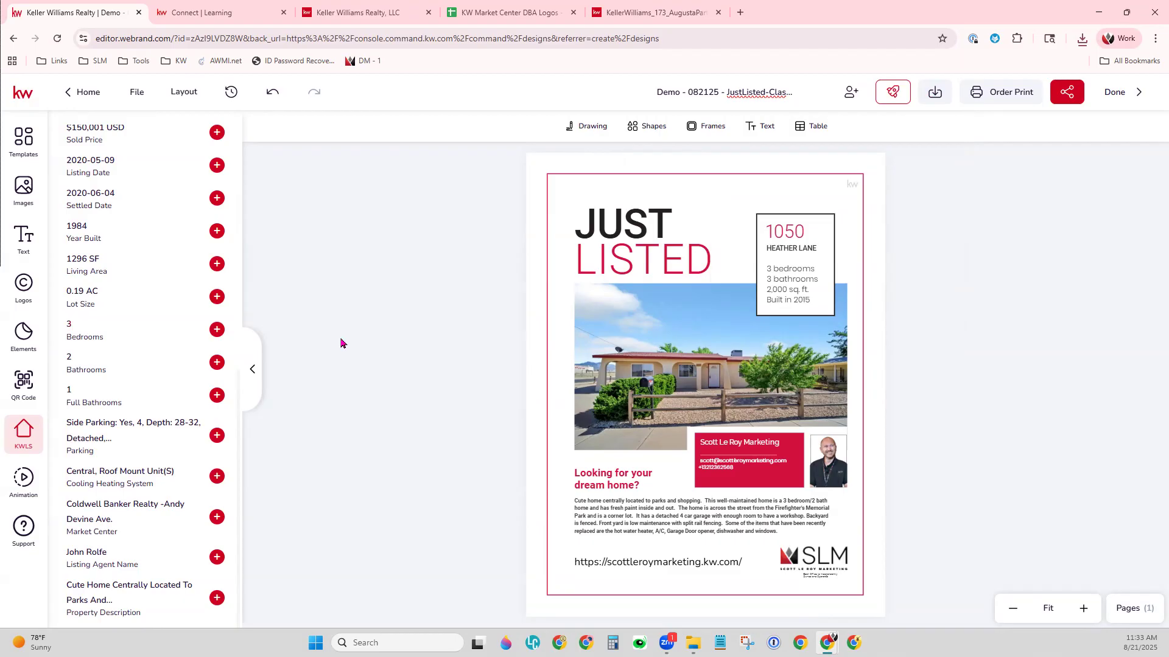
pyautogui.click(1004, 97)
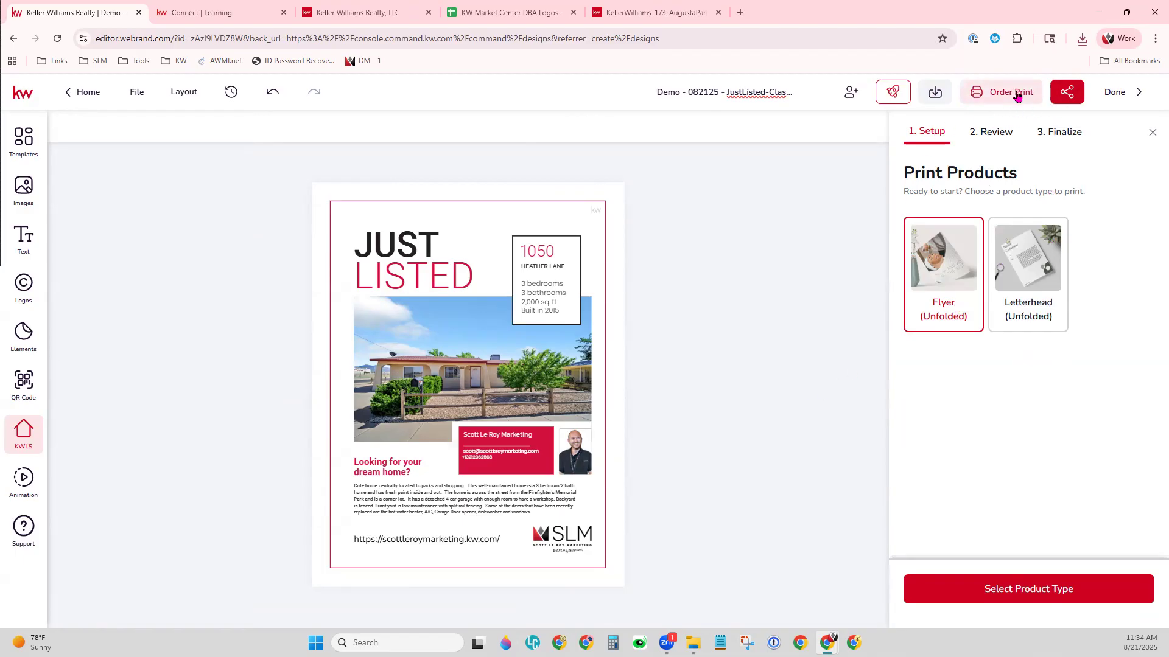
pyautogui.click(1152, 132)
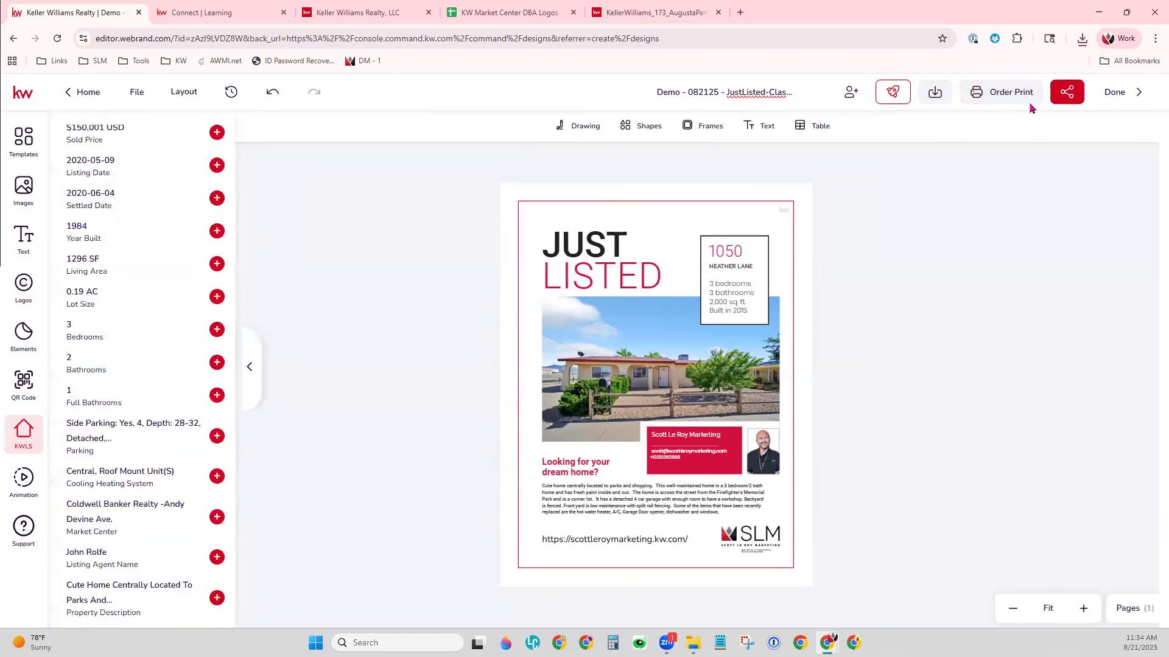
# - Copy the flyer's viewer link from Share and put it into a new tab's address bar
pyautogui.click(1069, 93)
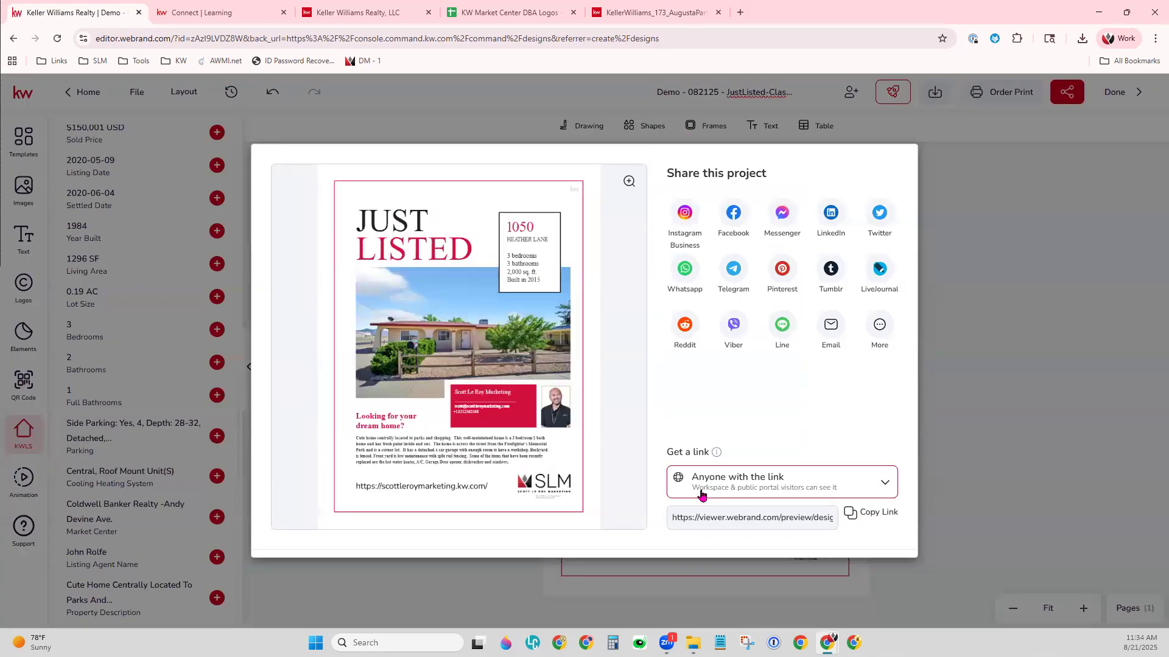
pyautogui.click(873, 518)
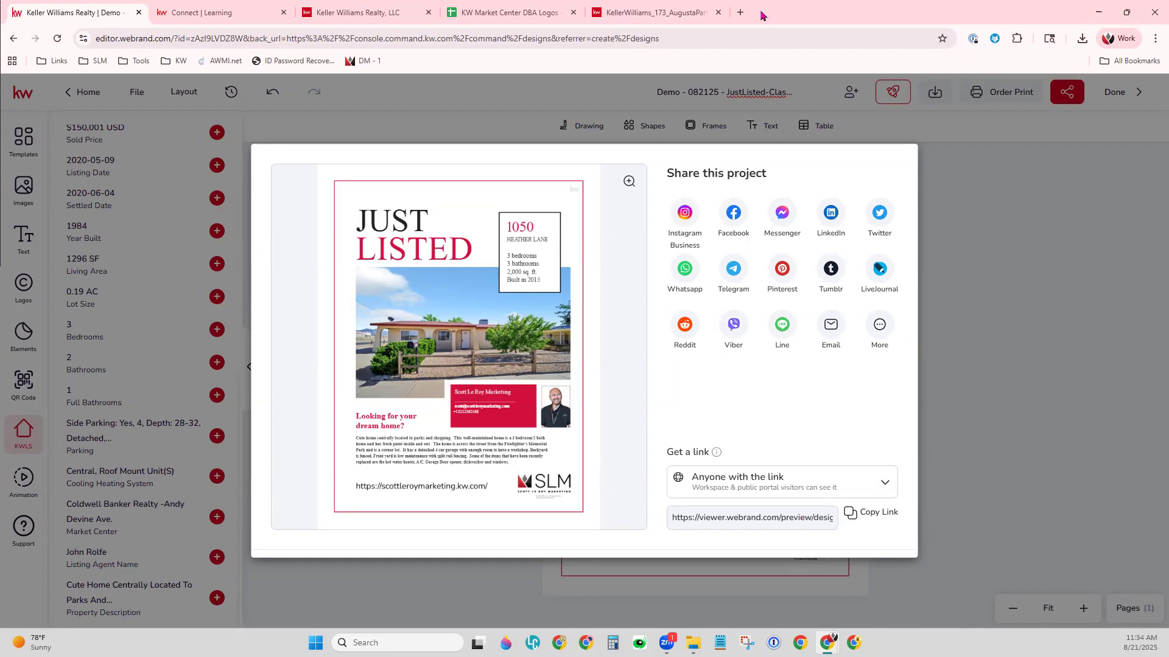
pyautogui.click(741, 13)
pyautogui.click(746, 42)
# - Load the pasted viewer link, preview the flyer in presentation mode, then close that tab
pyautogui.hotkey('ctrl', 'v')
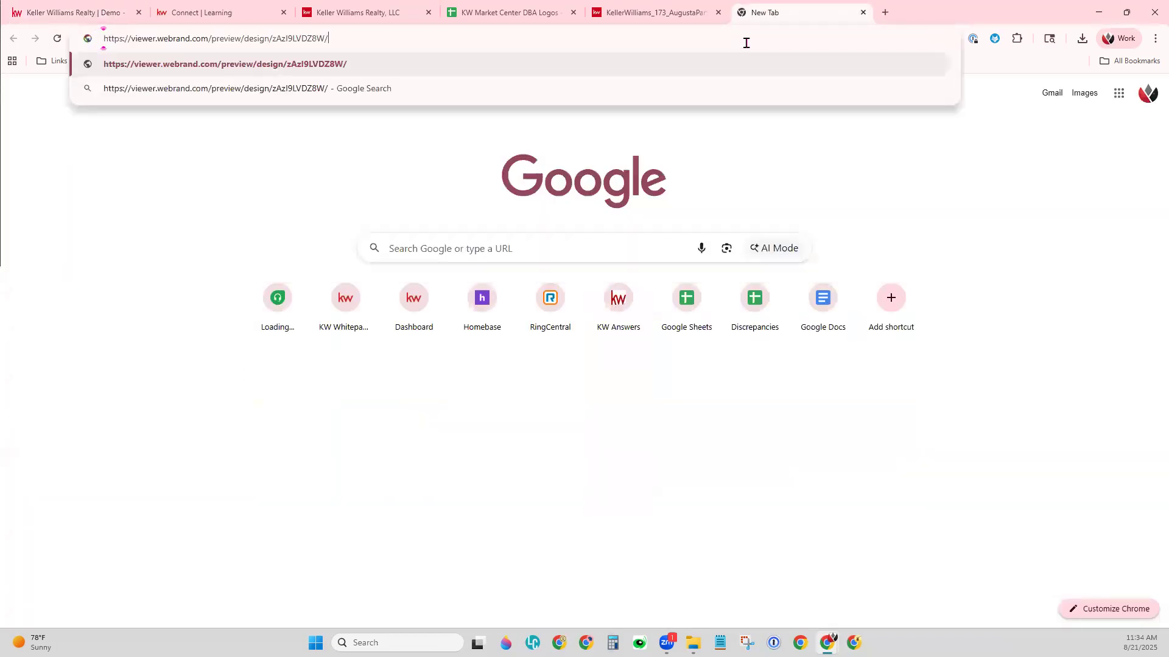
pyautogui.press('Return')
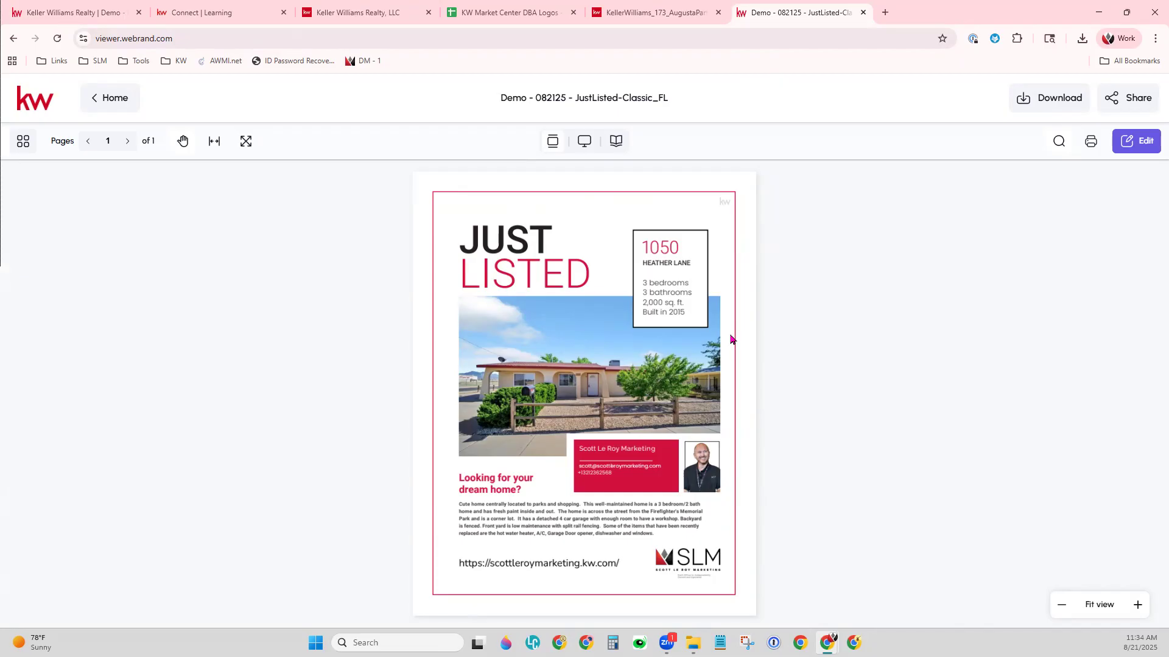
pyautogui.click(584, 142)
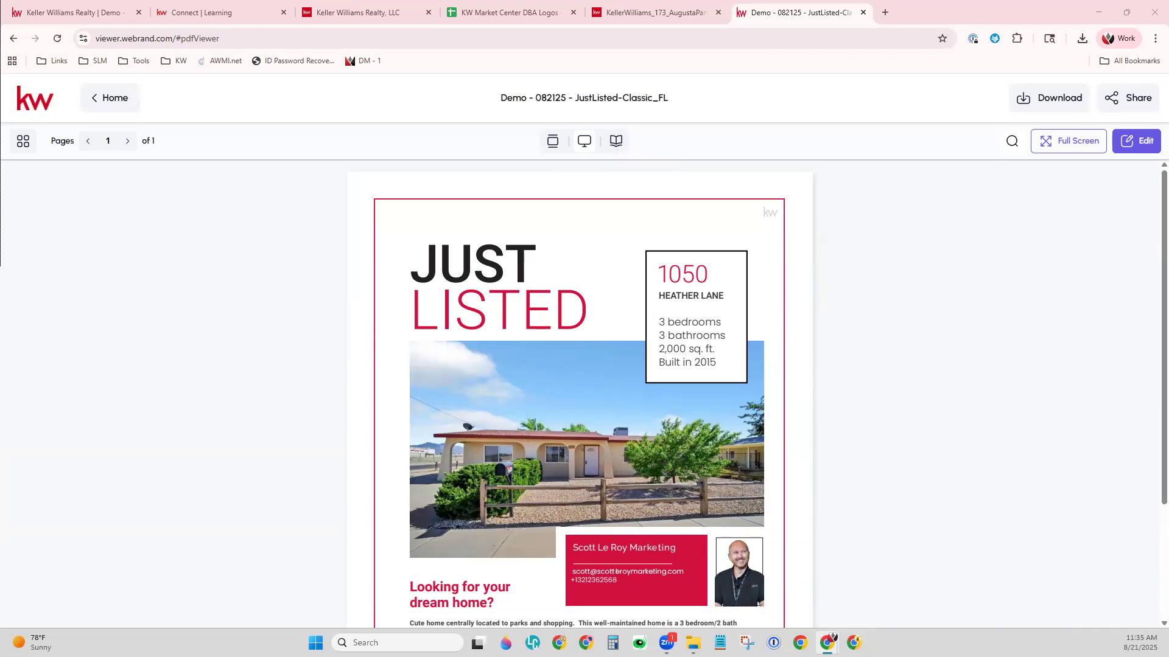
pyautogui.click(864, 12)
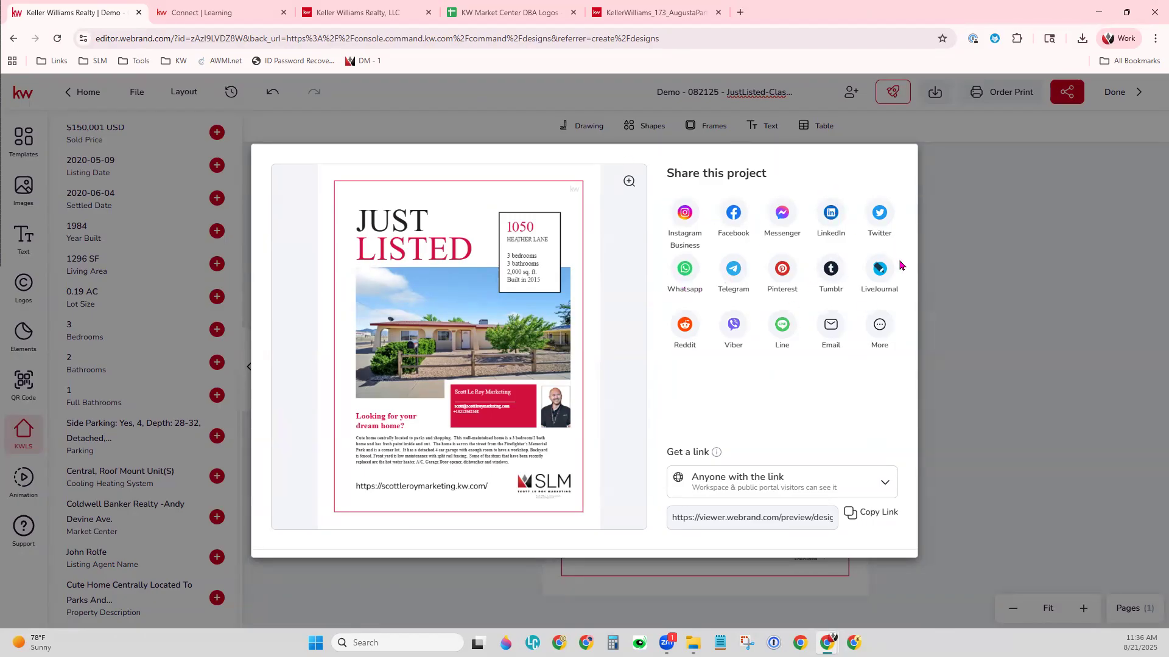
# - Return from the flyer to the Designs list and begin a new design with Create Design
pyautogui.click(968, 250)
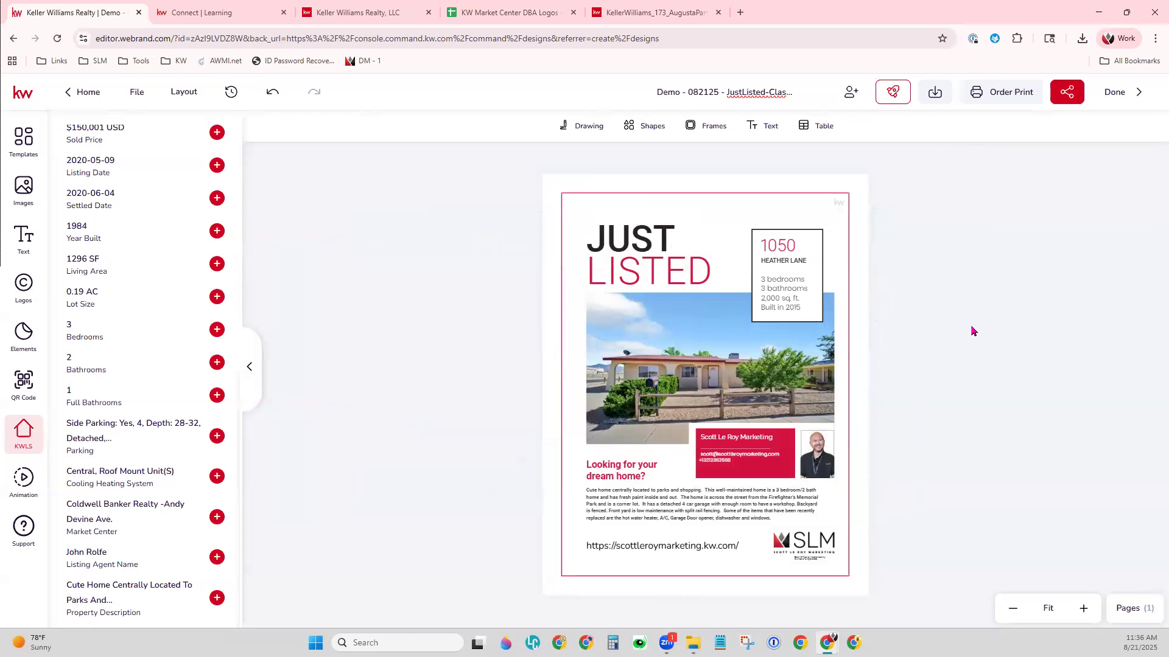
pyautogui.click(1115, 92)
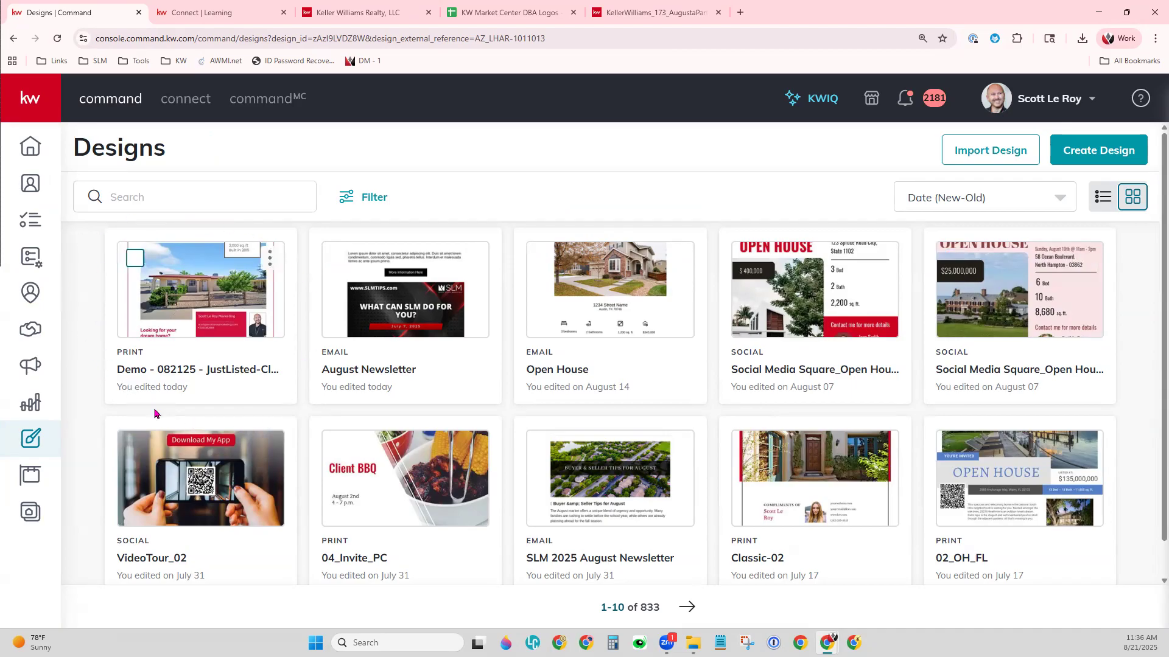
pyautogui.click(271, 262)
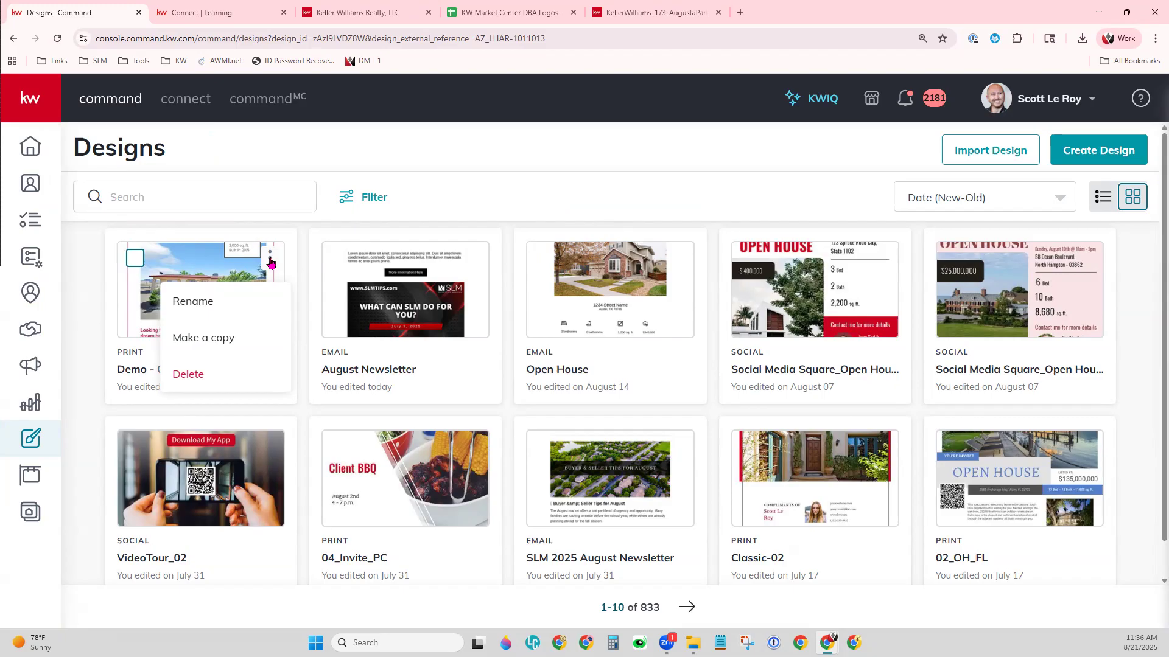
pyautogui.click(422, 185)
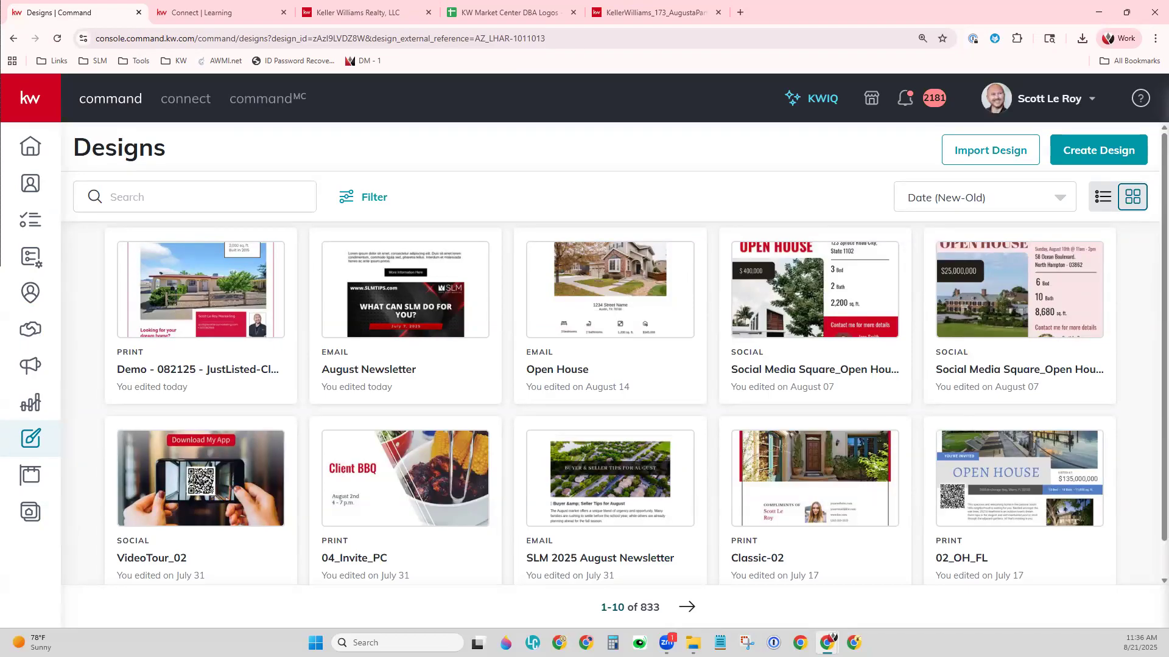
pyautogui.click(1089, 146)
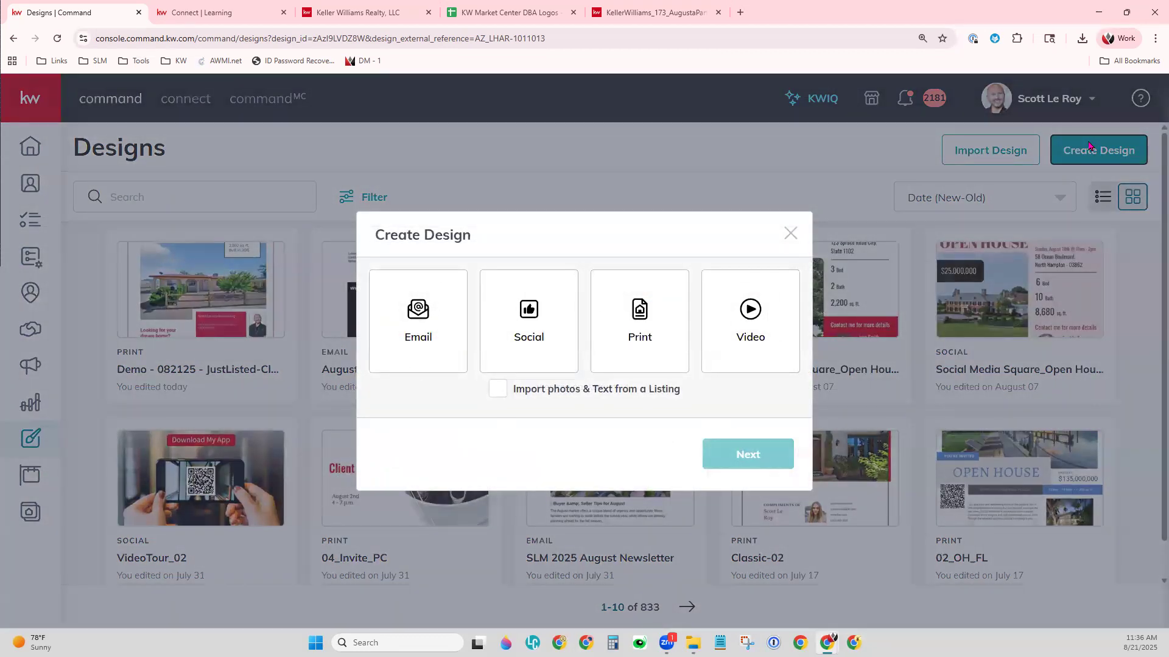
# - Choose Print and start a design from the Classic-01 Listing Presentation template
pyautogui.click(631, 316)
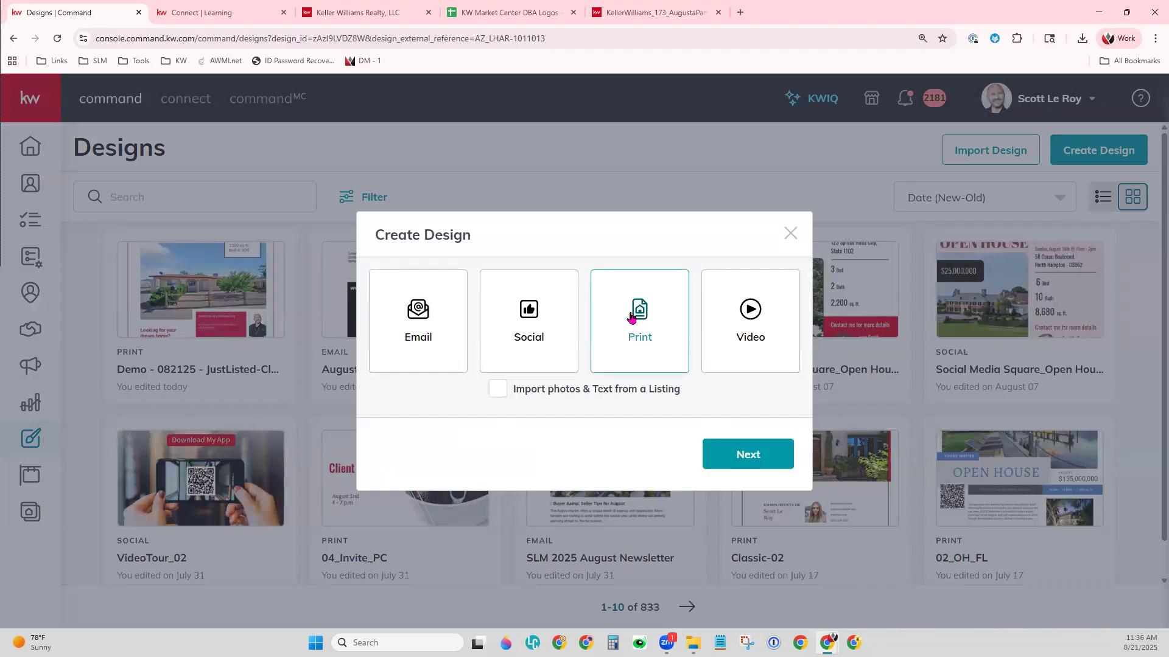
pyautogui.click(740, 451)
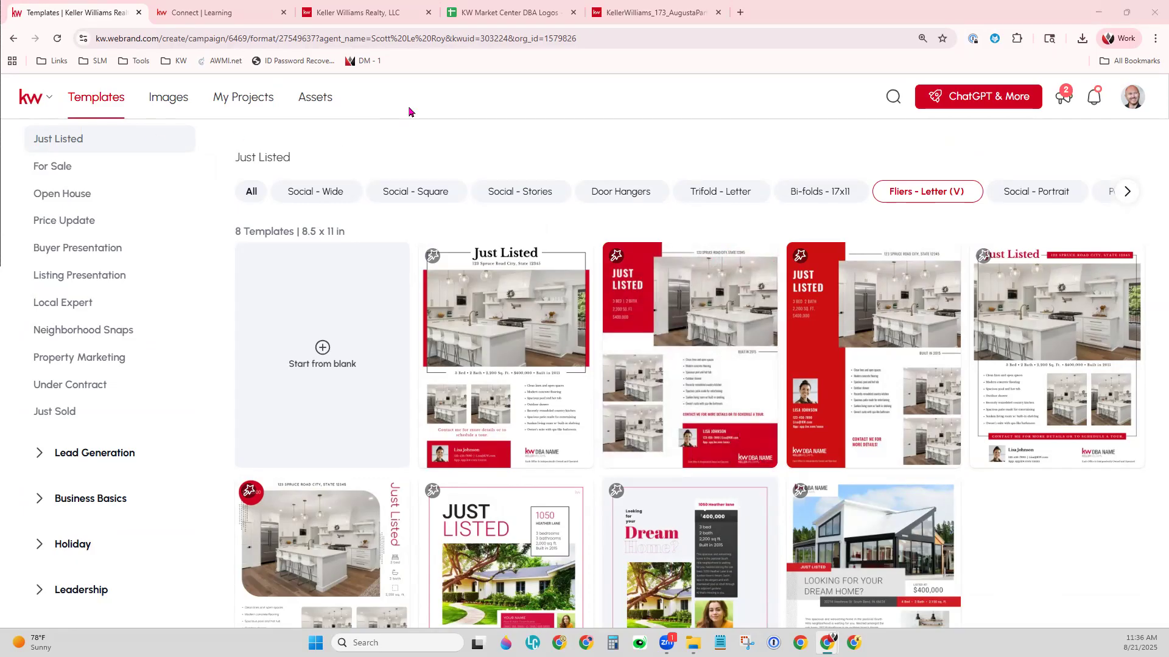
pyautogui.scroll(2, 173, 366)
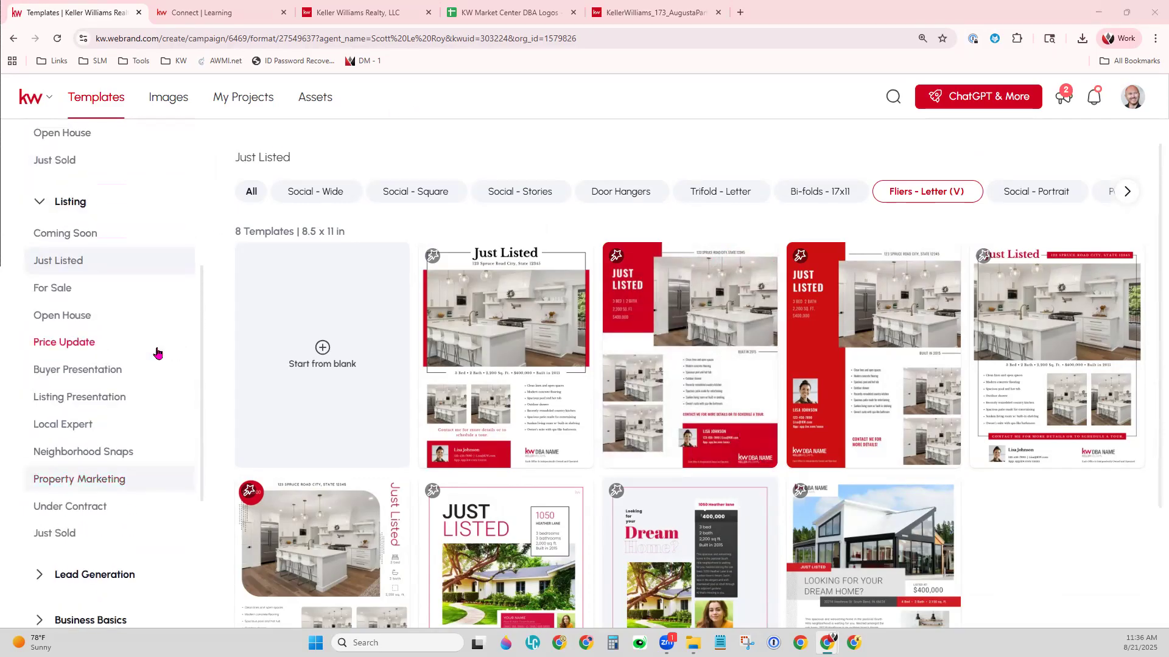
pyautogui.doubleClick(90, 374)
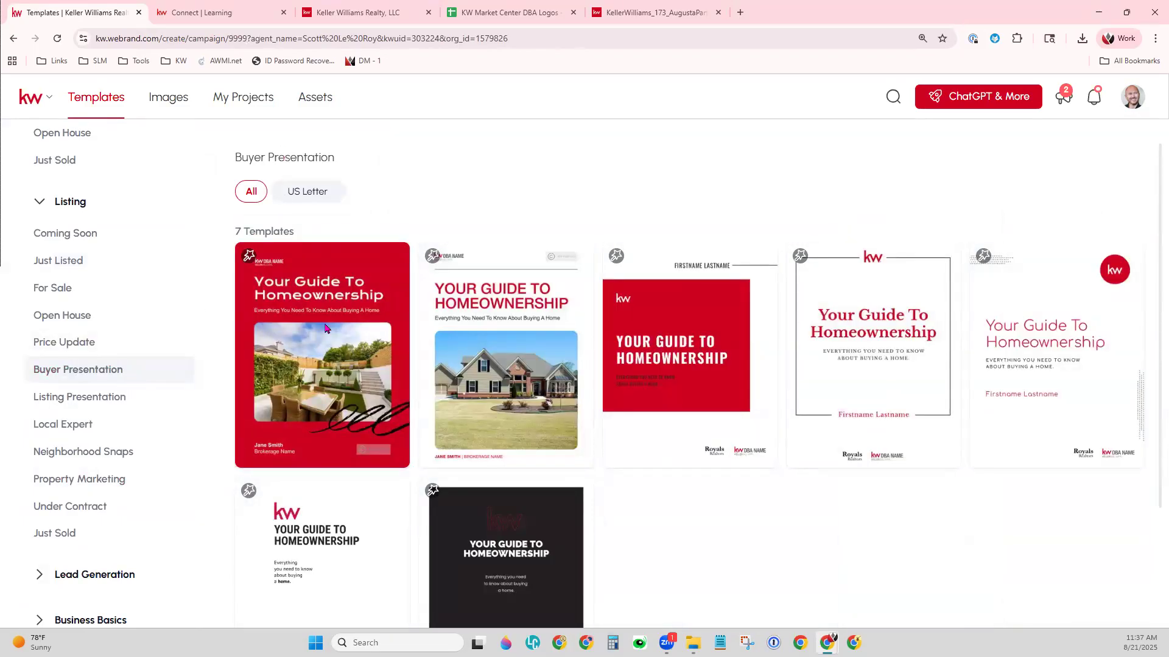
pyautogui.scroll(-1, 621, 555)
pyautogui.scroll(-1, 626, 553)
pyautogui.scroll(1, 626, 553)
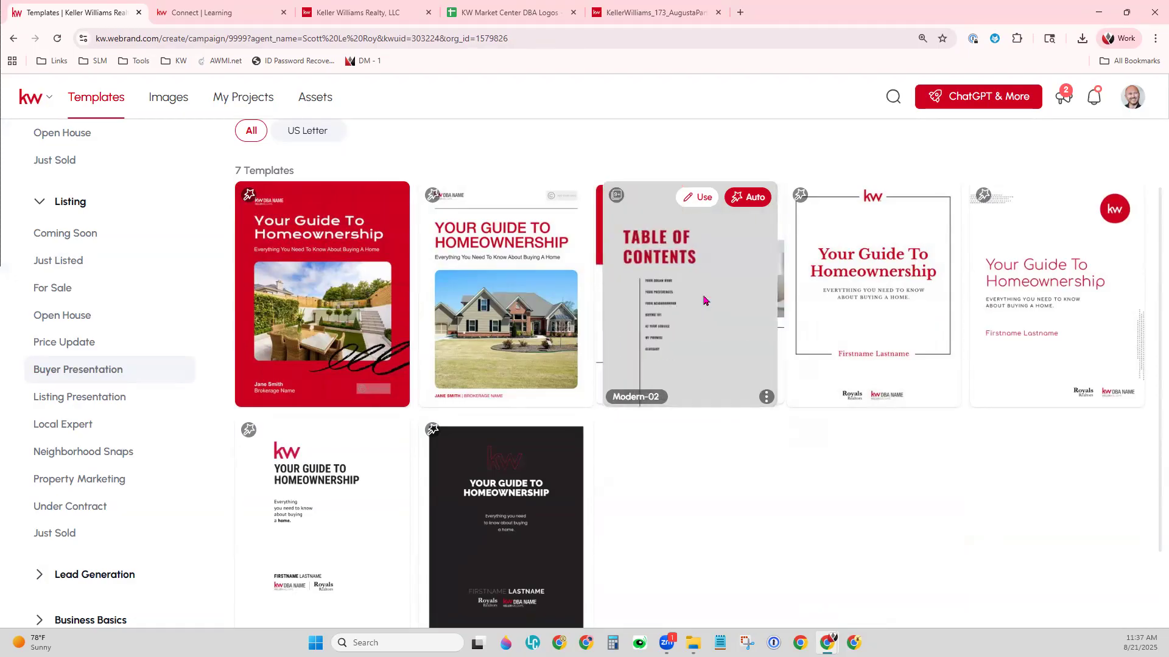
pyautogui.click(73, 410)
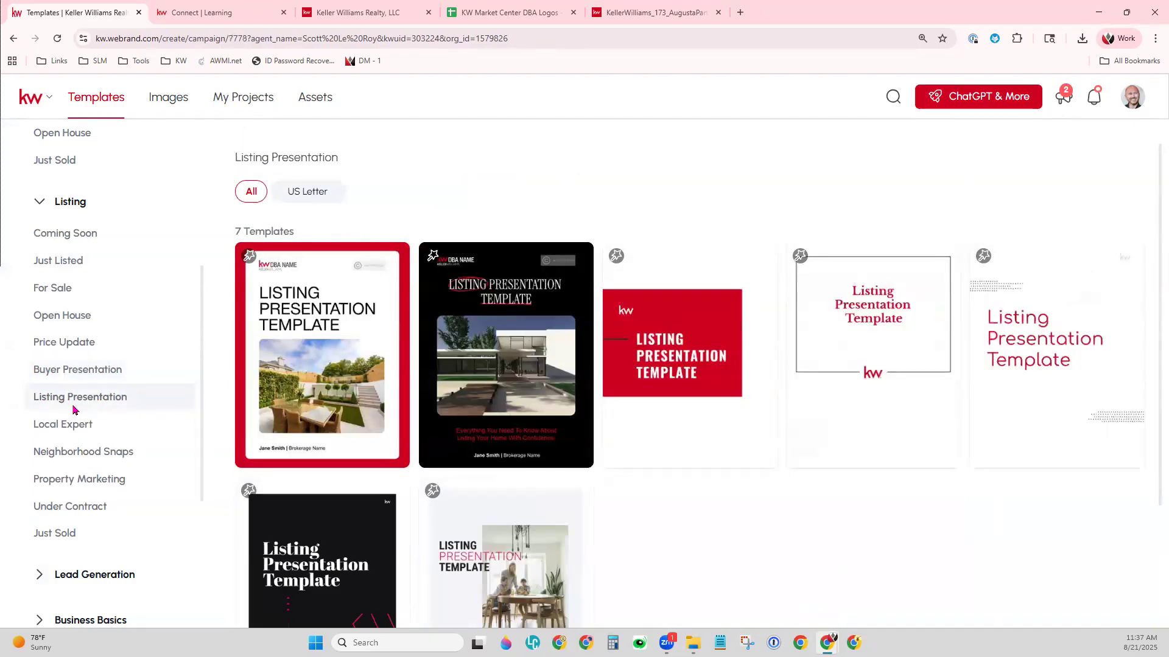
pyautogui.moveTo(309, 395)
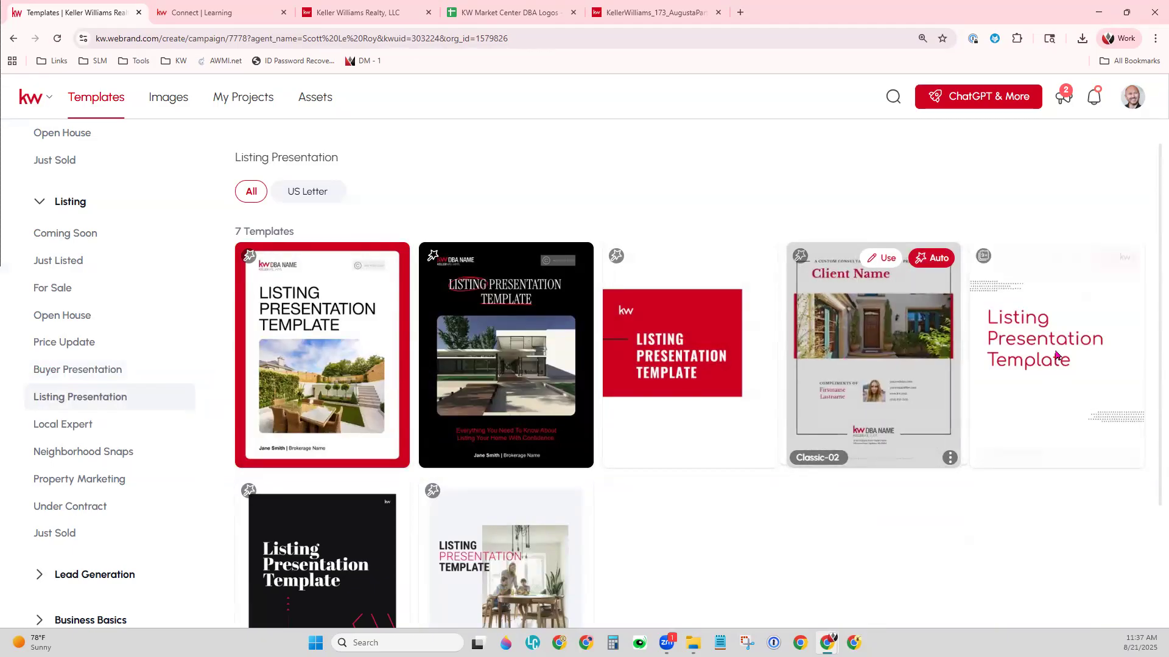
pyautogui.scroll(-3, 524, 450)
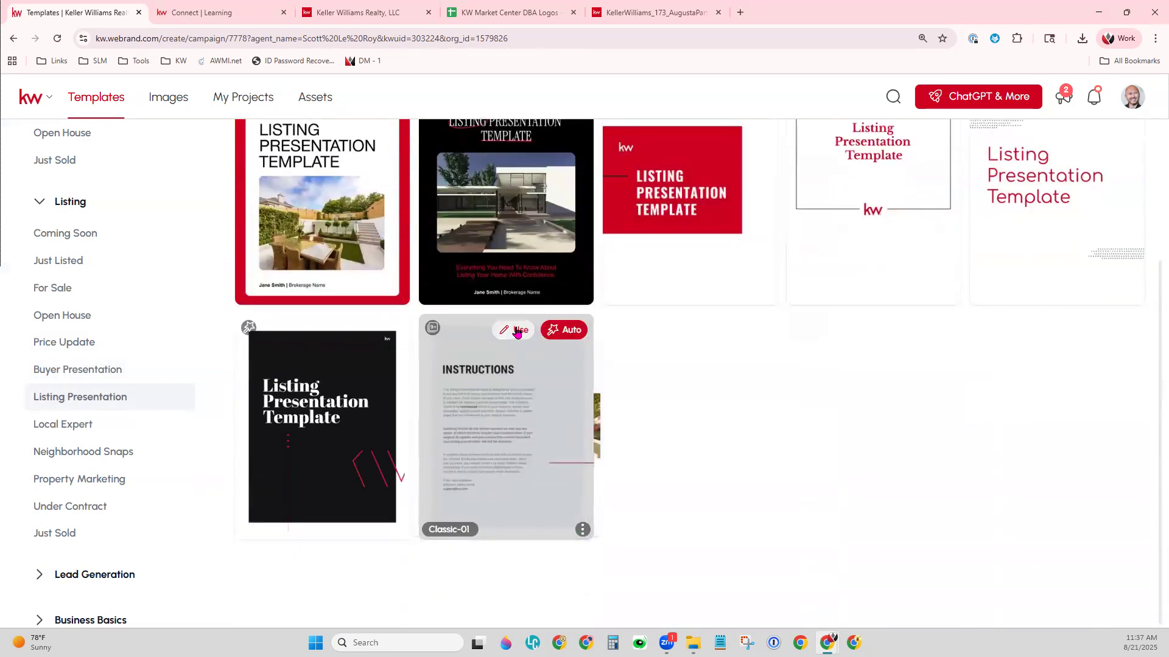
pyautogui.click(517, 331)
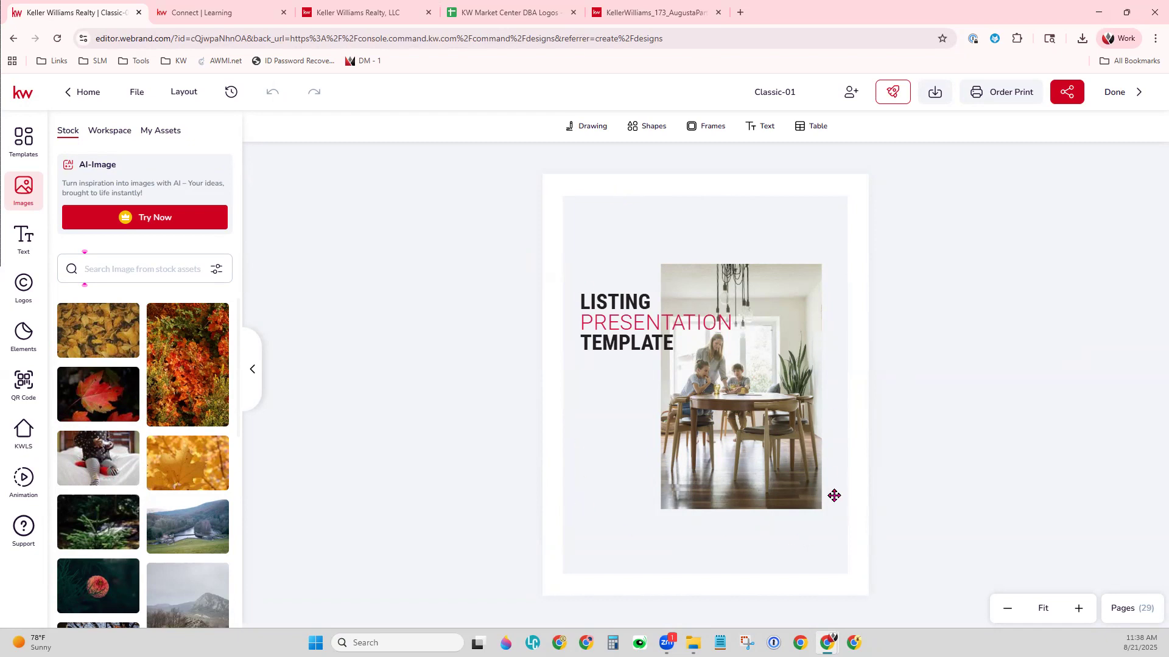
# - Move the Your Property / Your Guide overview page below the Barton Hills page
pyautogui.click(1136, 611)
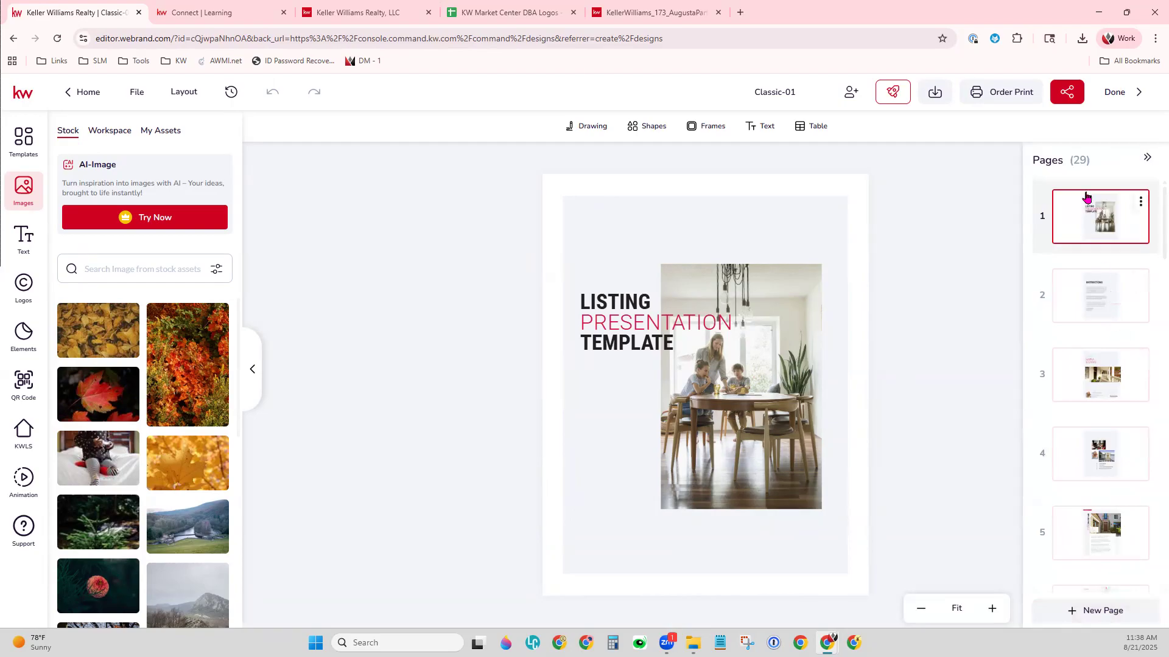
pyautogui.scroll(-4, 1100, 535)
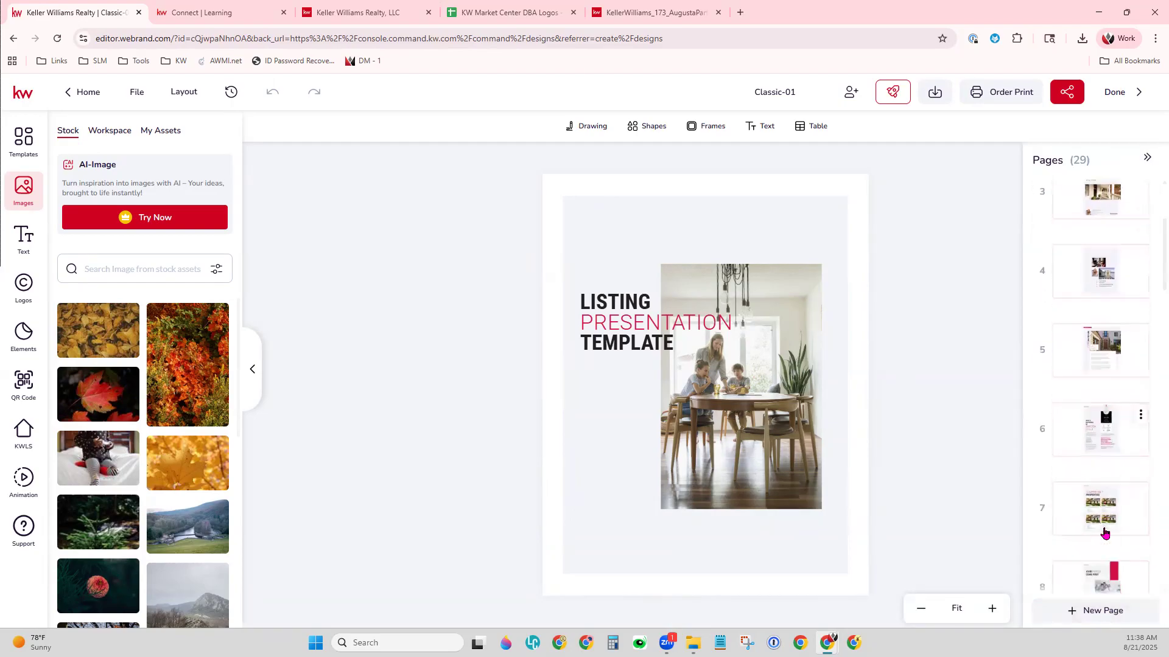
pyautogui.click(1080, 381)
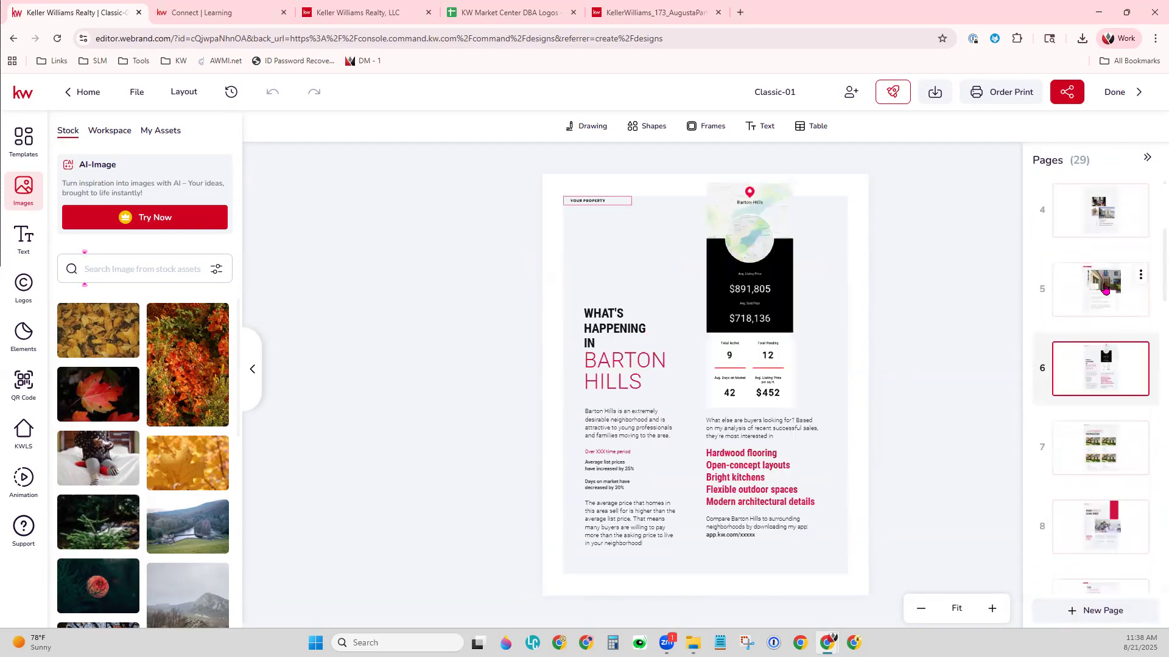
pyautogui.click(1103, 290)
pyautogui.click(1107, 210)
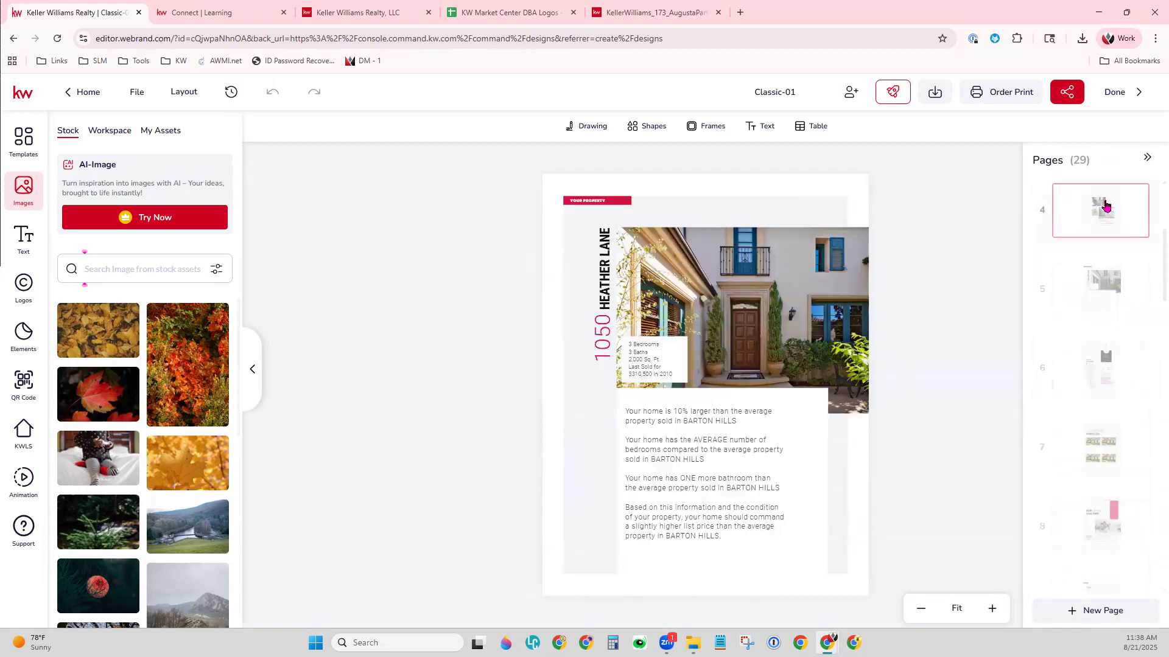
pyautogui.moveTo(1091, 214); pyautogui.dragTo(1033, 377)
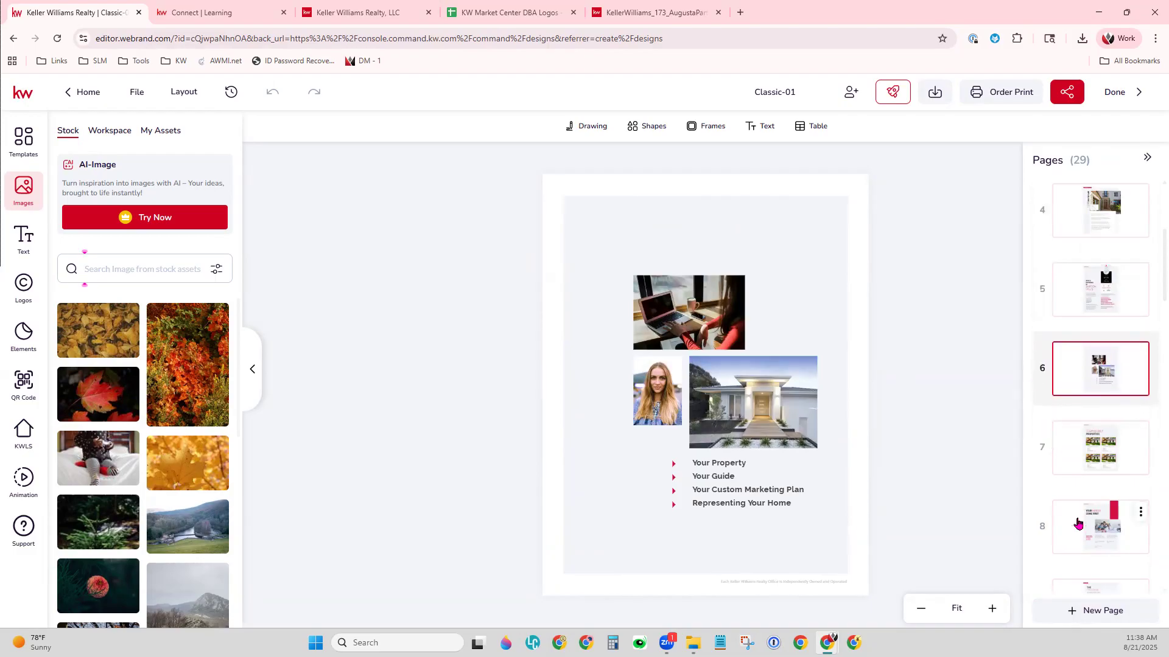
# - Bring up page 12, Finding Your Buyer
pyautogui.scroll(-5, 1086, 496)
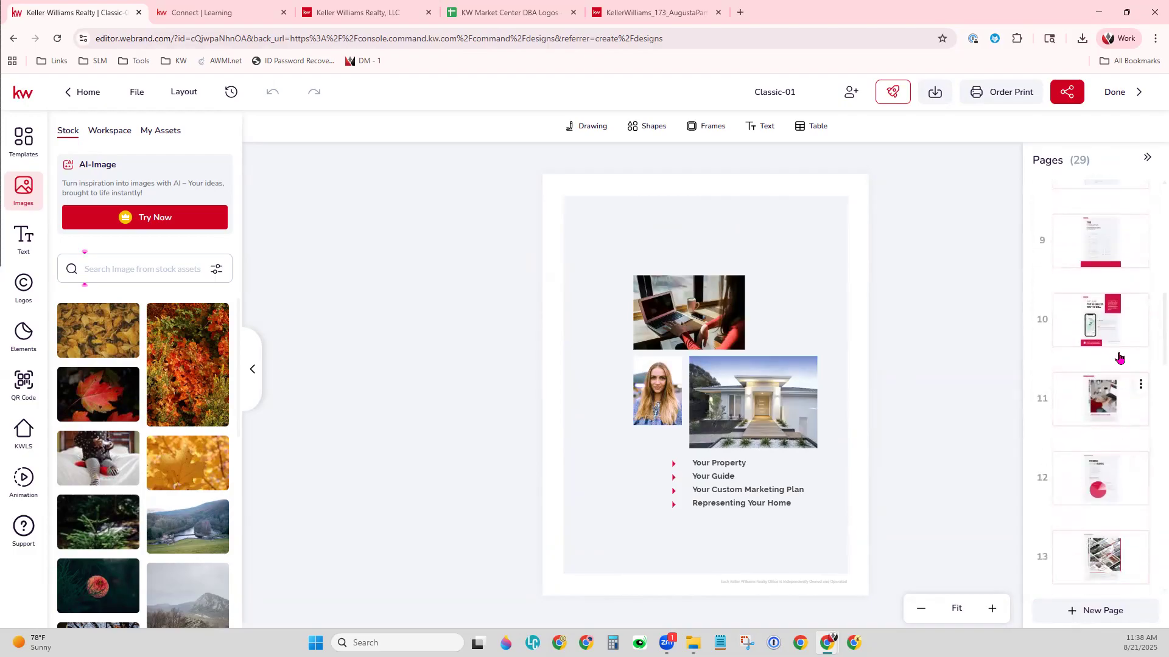
pyautogui.click(1106, 252)
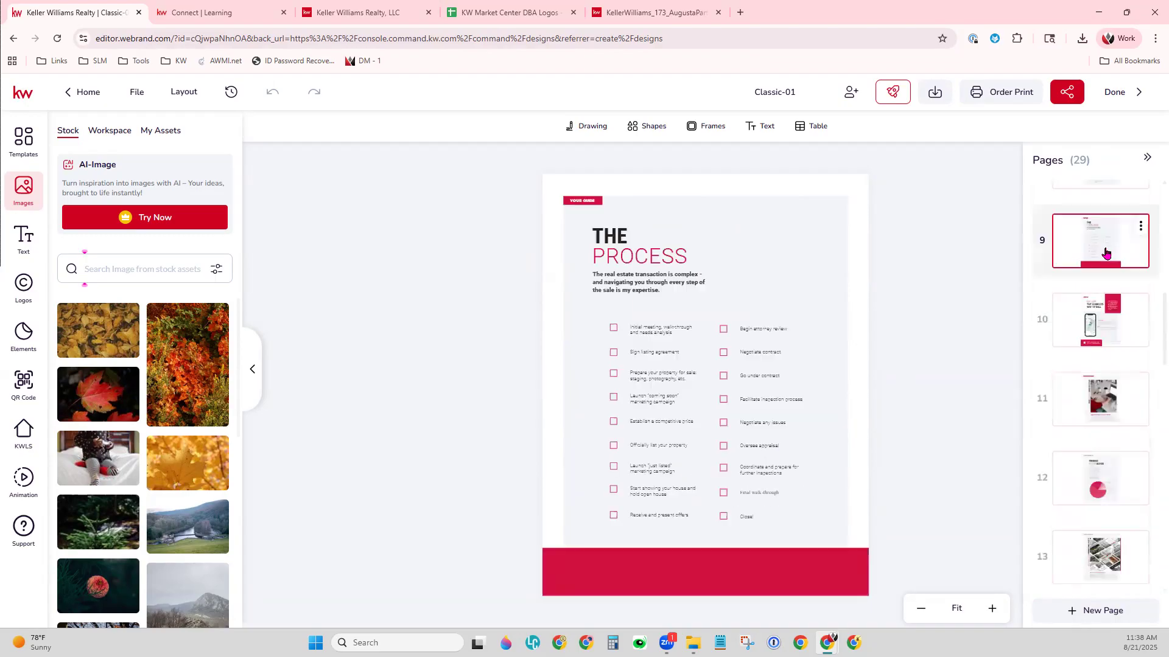
pyautogui.click(1081, 486)
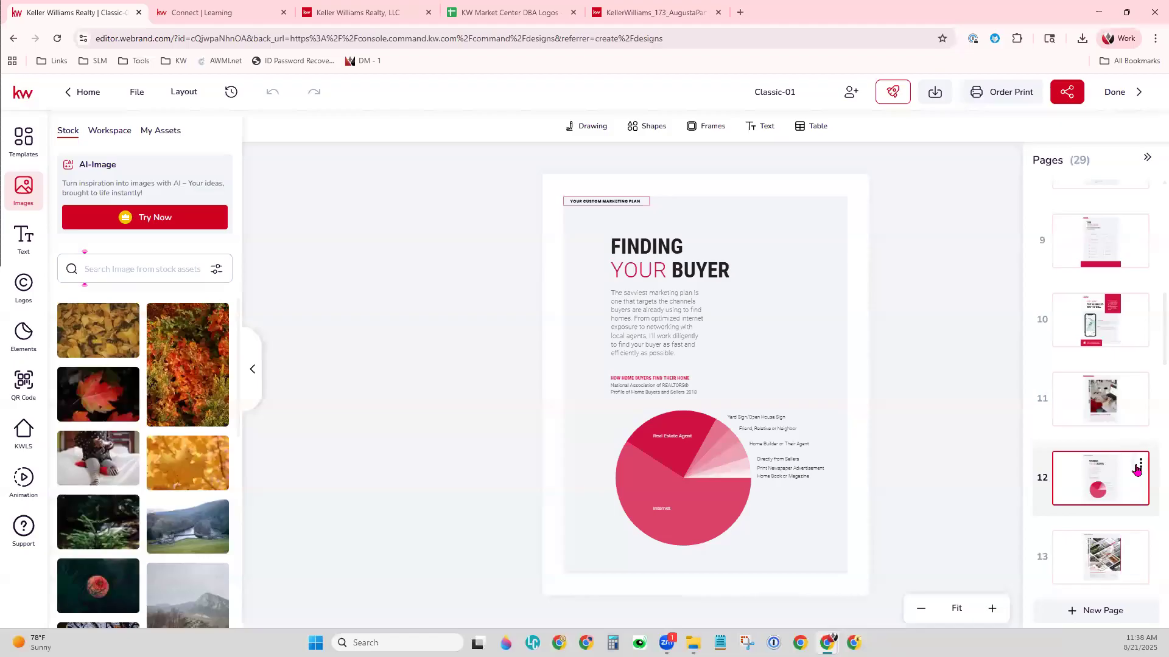
# - Delete page 12, Finding Your Buyer, then reload the editor and show the page thumbnails again
pyautogui.click(1141, 466)
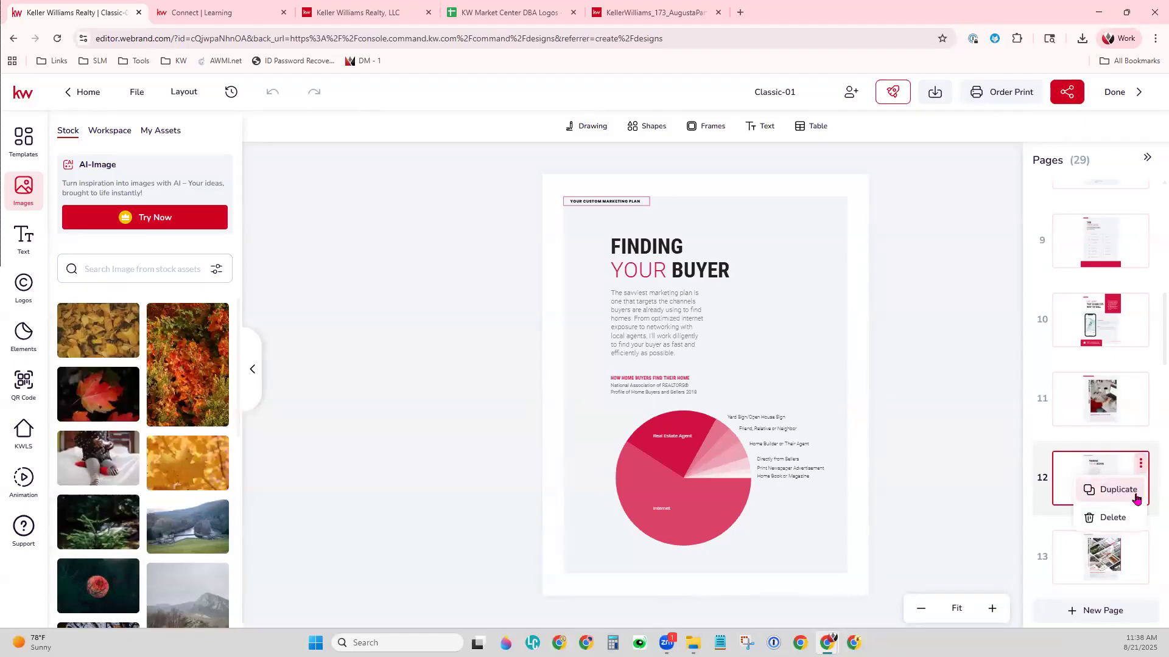
pyautogui.click(1129, 517)
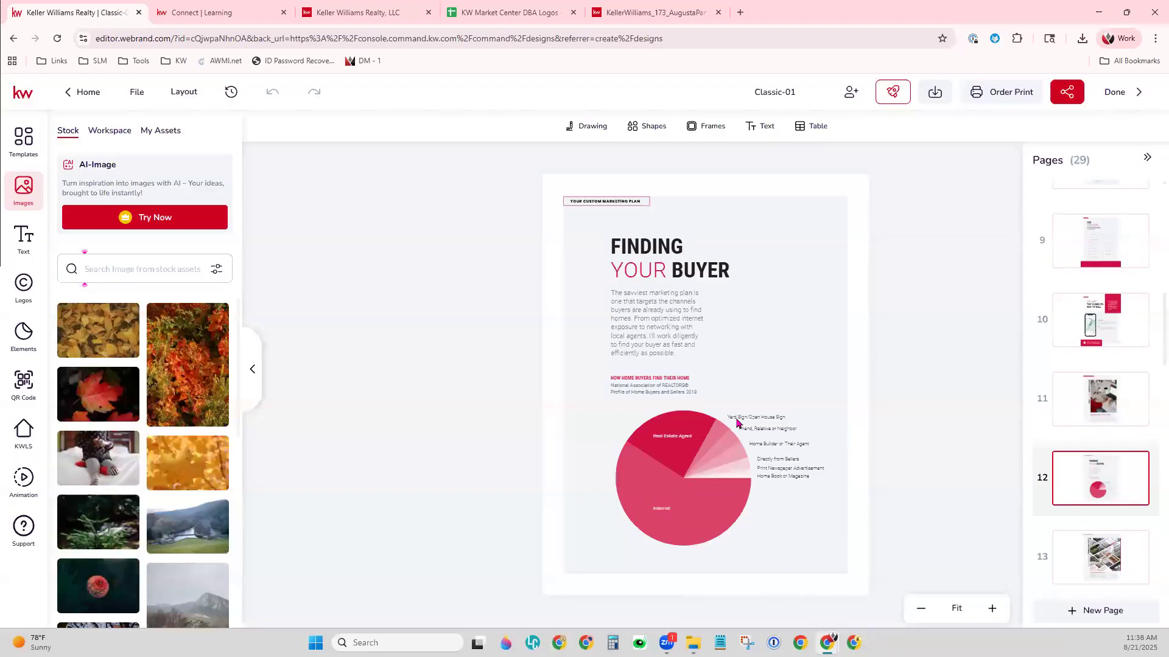
pyautogui.click(1140, 474)
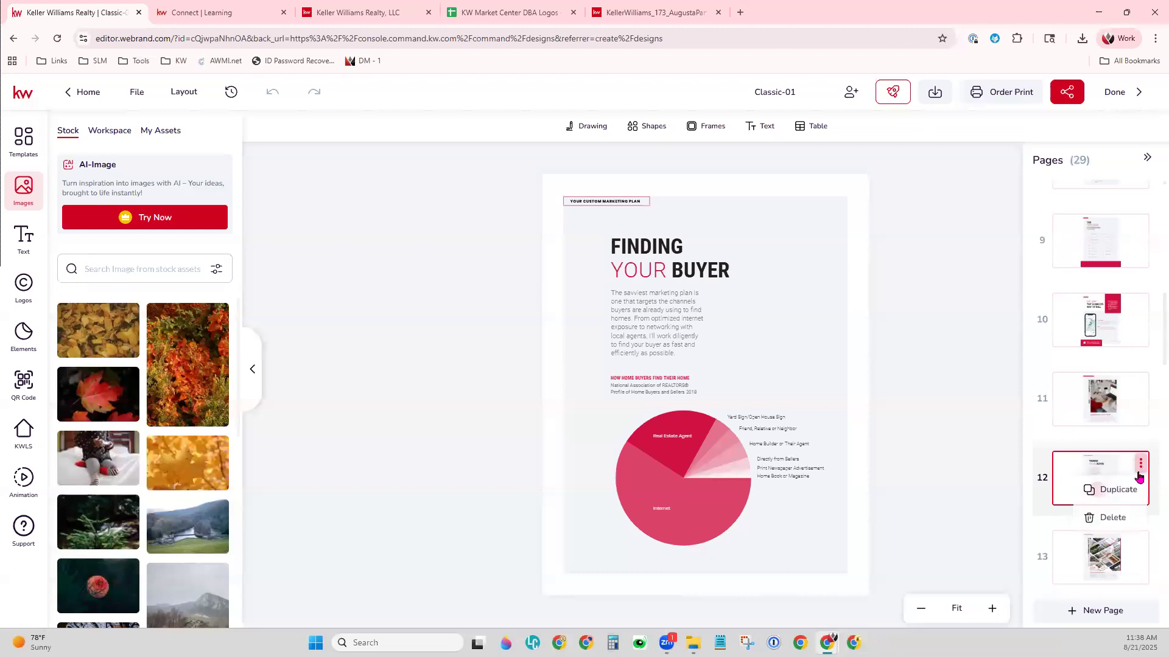
pyautogui.click(1115, 517)
pyautogui.click(524, 398)
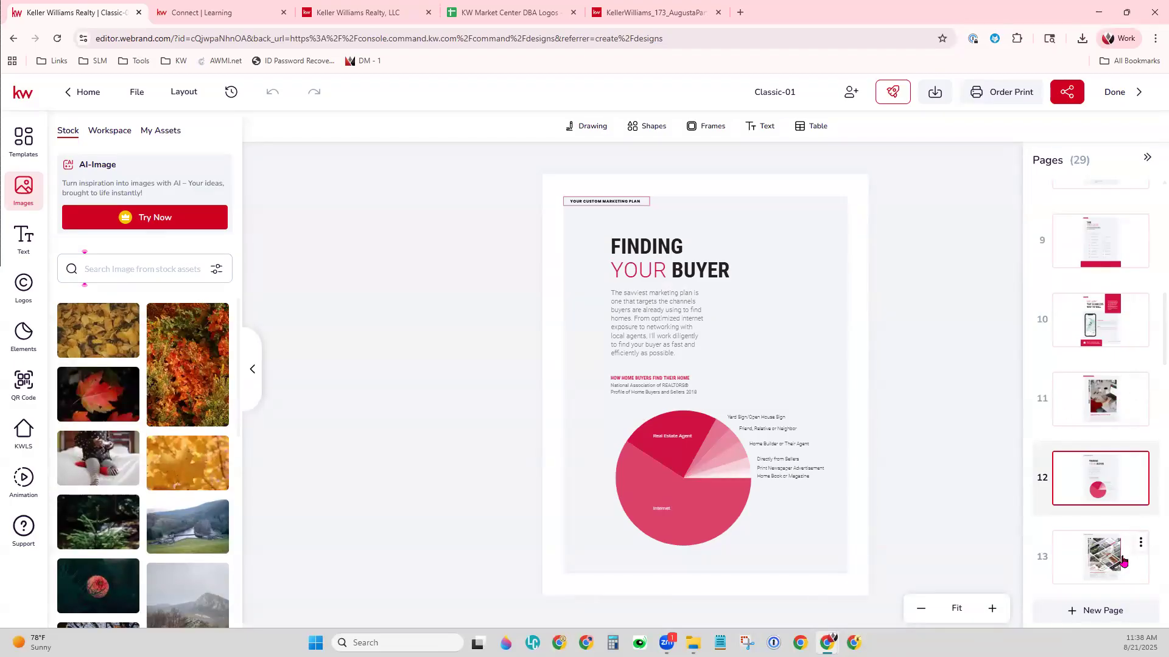
pyautogui.click(1140, 464)
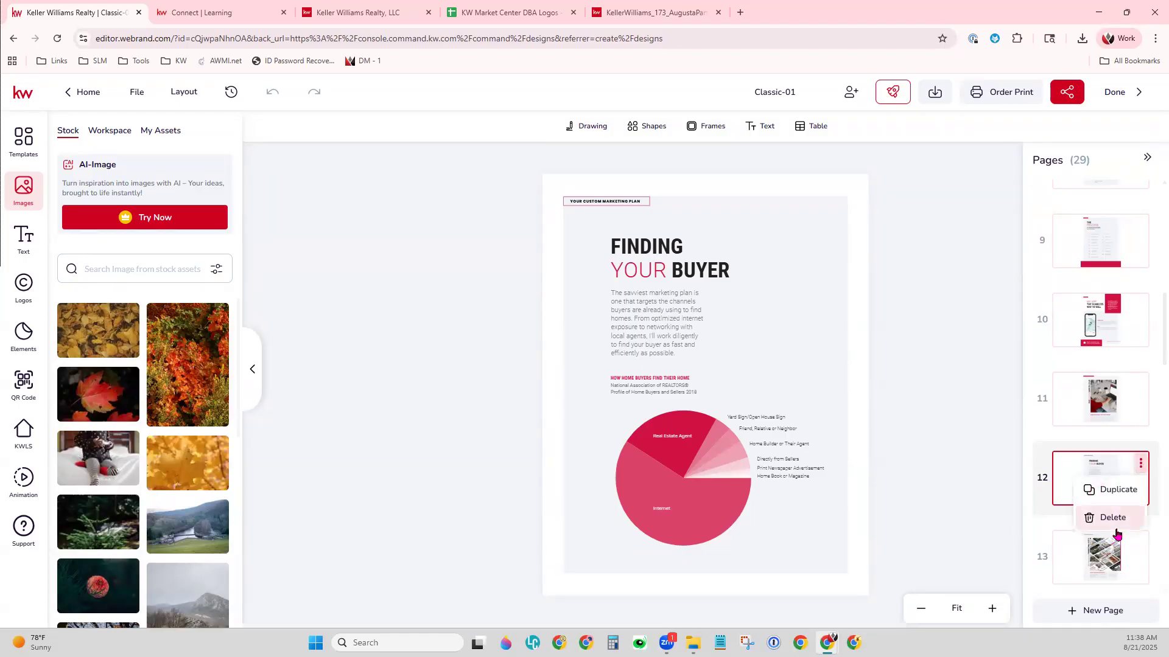
pyautogui.click(1118, 515)
pyautogui.click(563, 394)
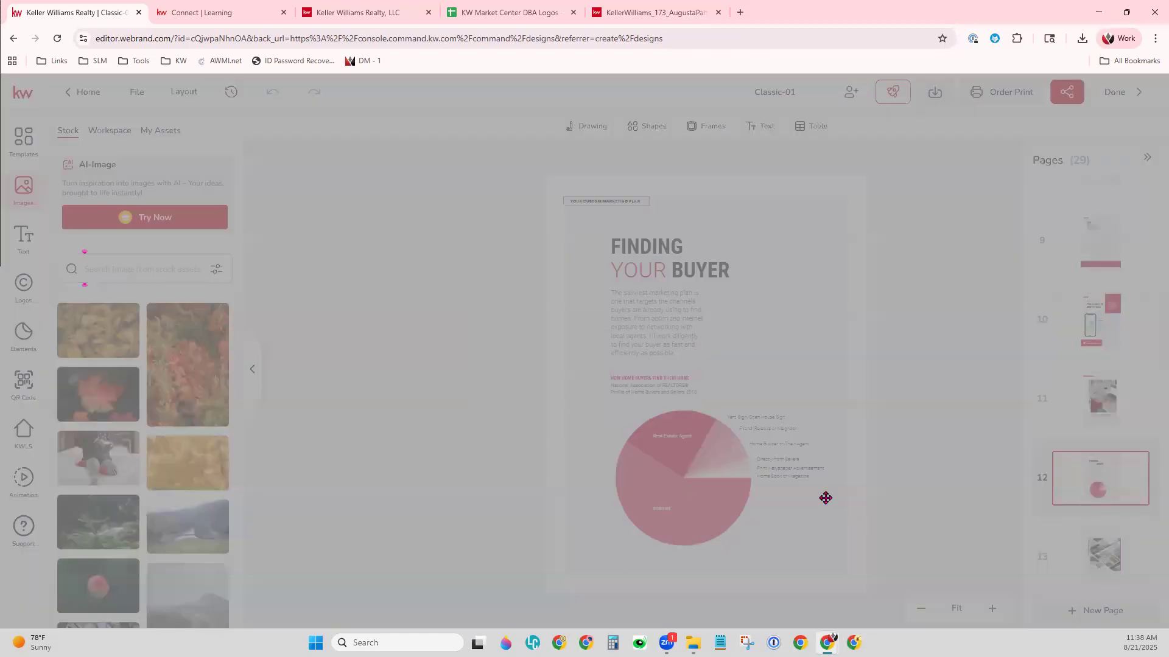
pyautogui.click(57, 38)
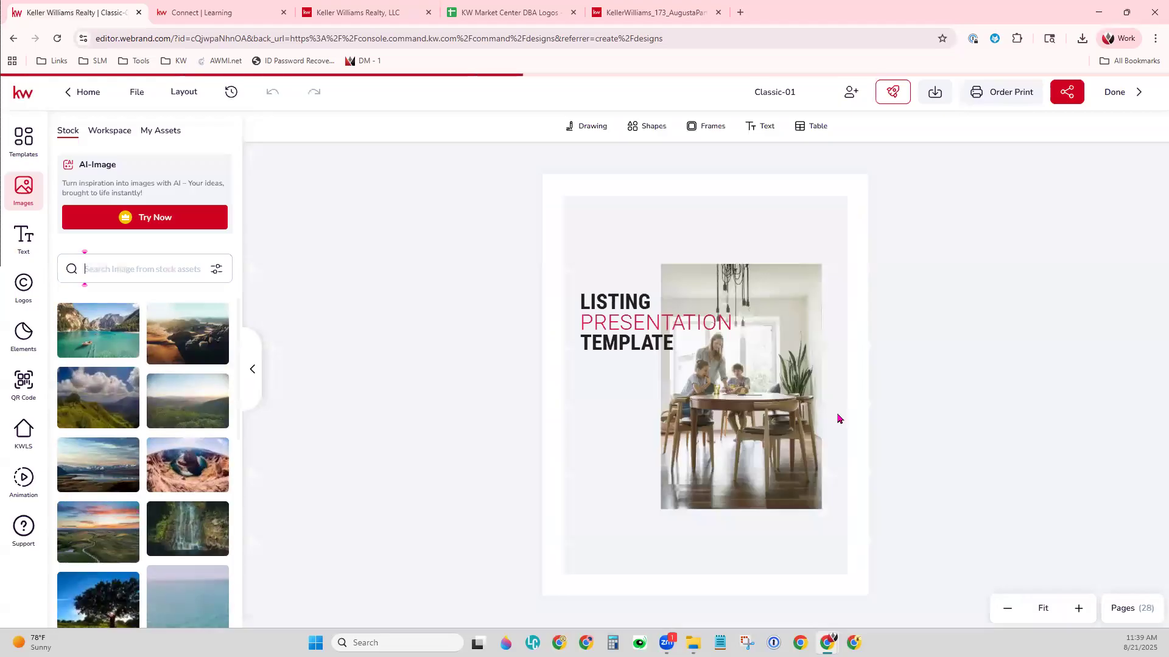
pyautogui.click(1130, 609)
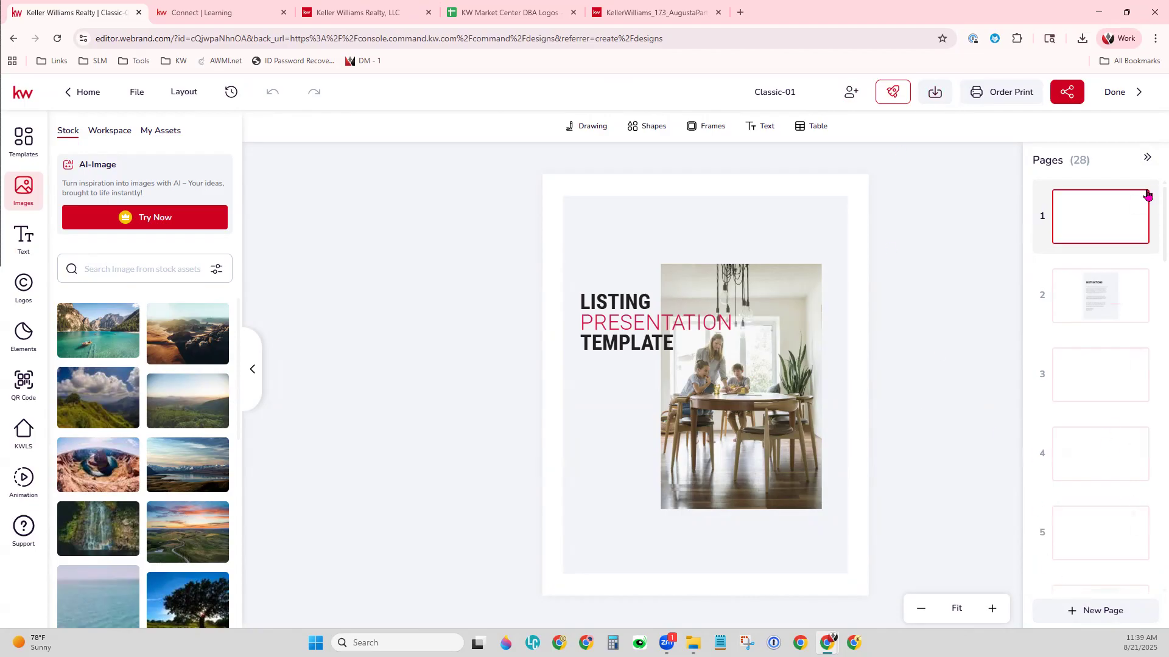
# - Reopen the page list and view page 12, now Best-in-Class Promotional Assets
pyautogui.click(1147, 159)
pyautogui.click(1139, 609)
pyautogui.scroll(-10, 1117, 378)
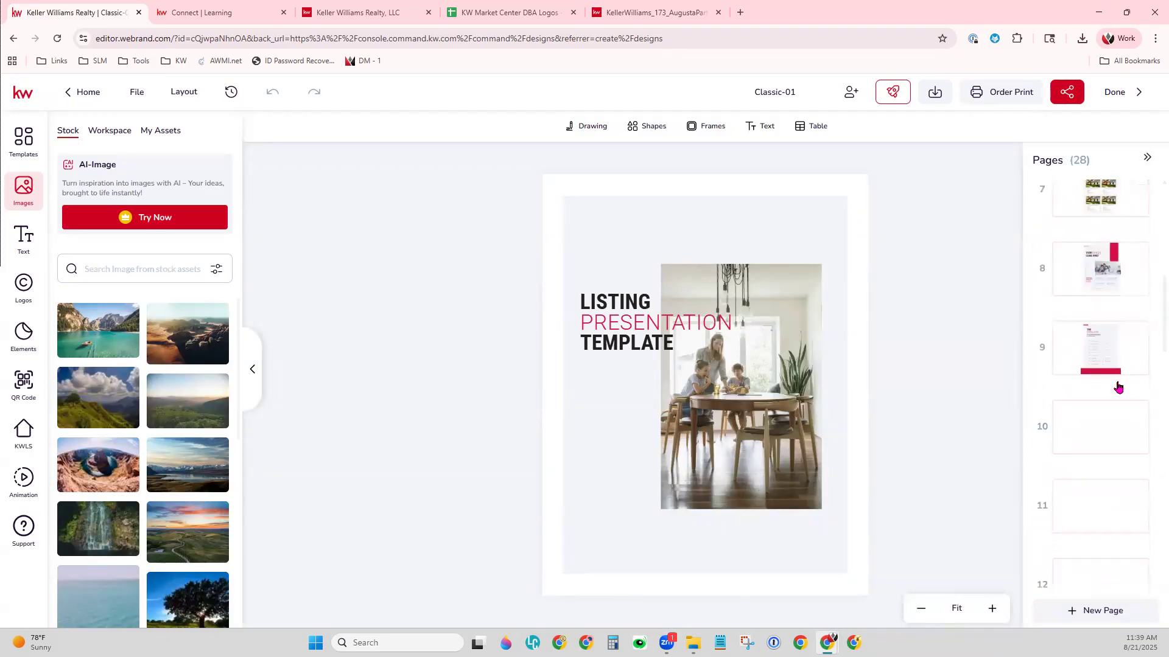
pyautogui.scroll(-1, 1117, 396)
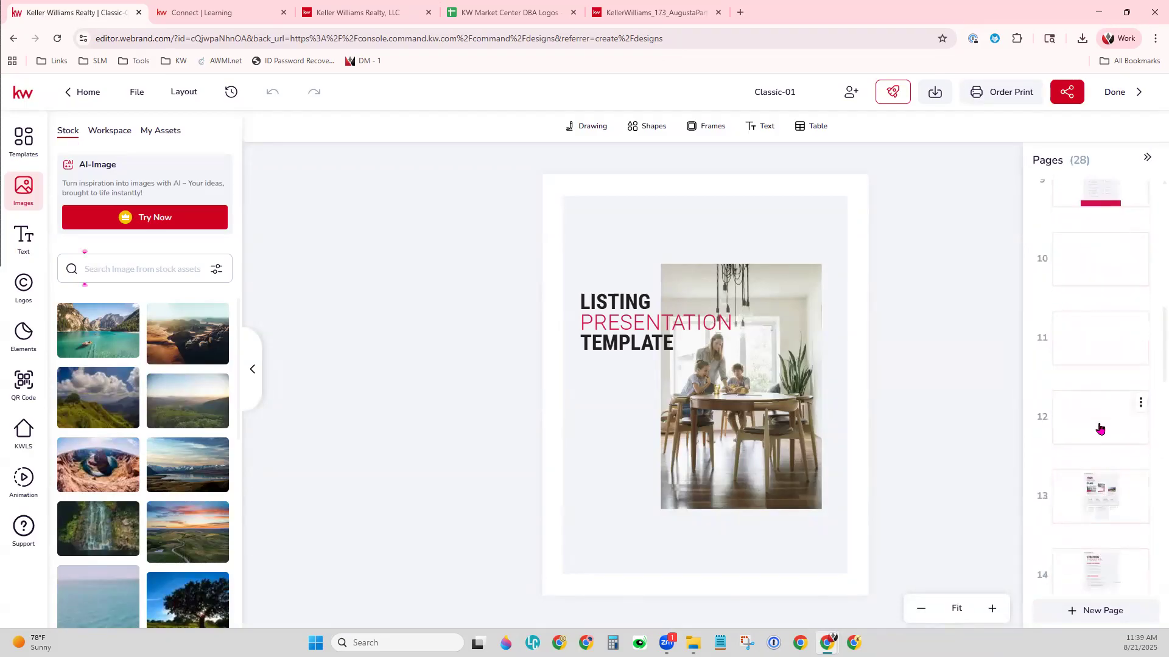
pyautogui.click(1100, 429)
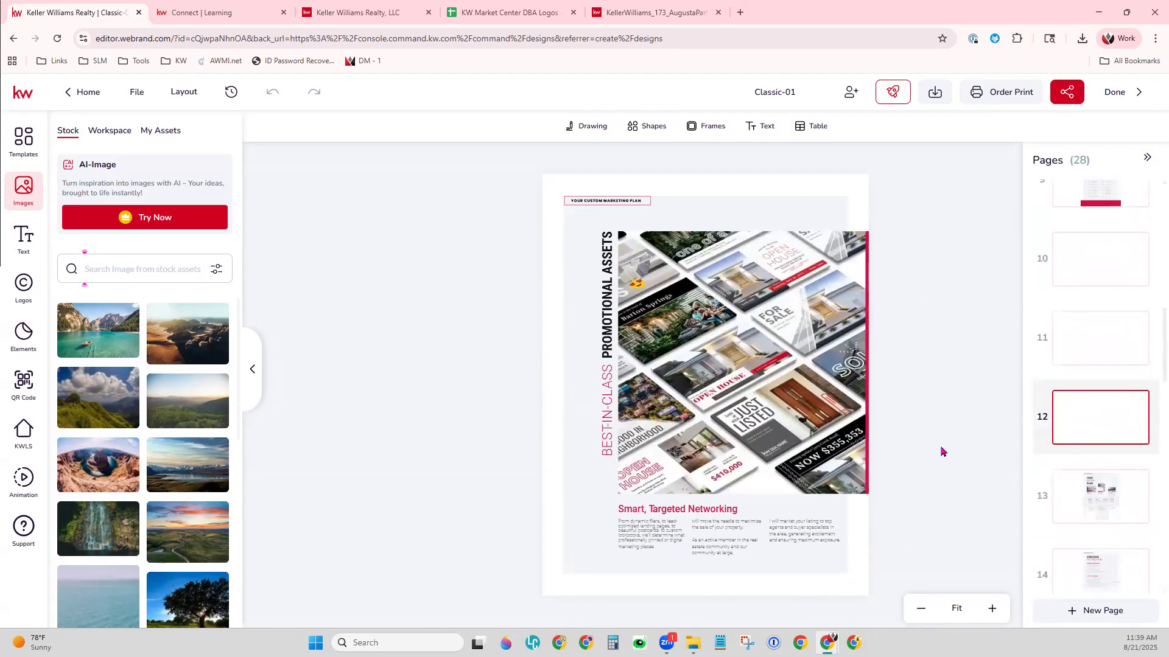
pyautogui.scroll(10, 1074, 425)
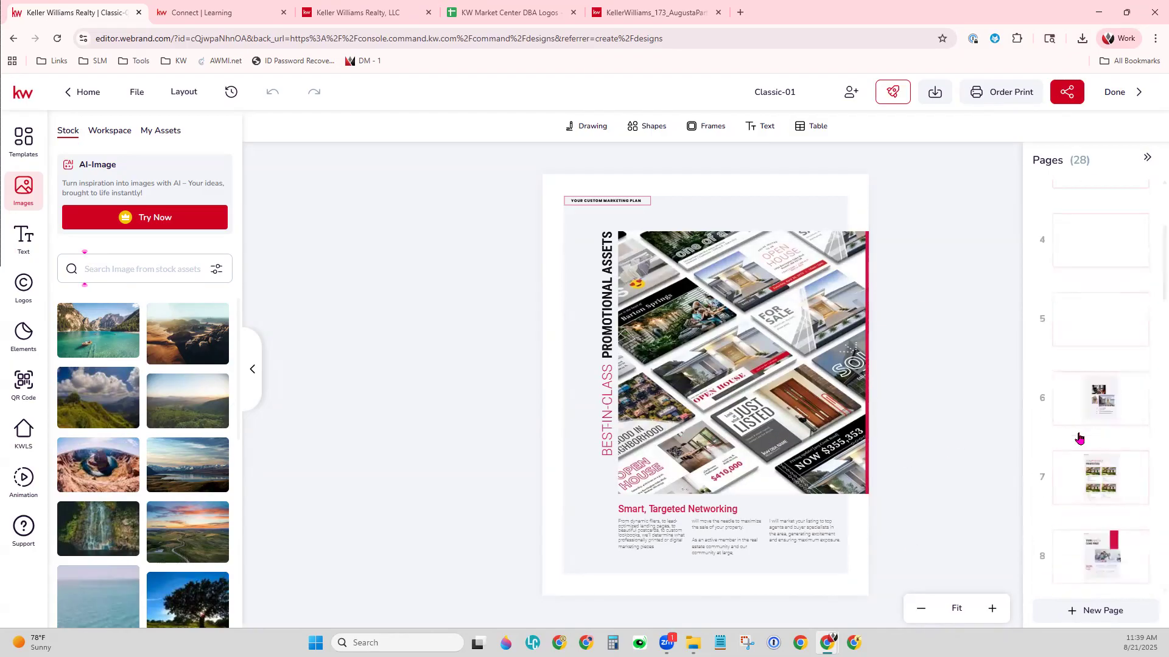
pyautogui.scroll(-1, 1085, 318)
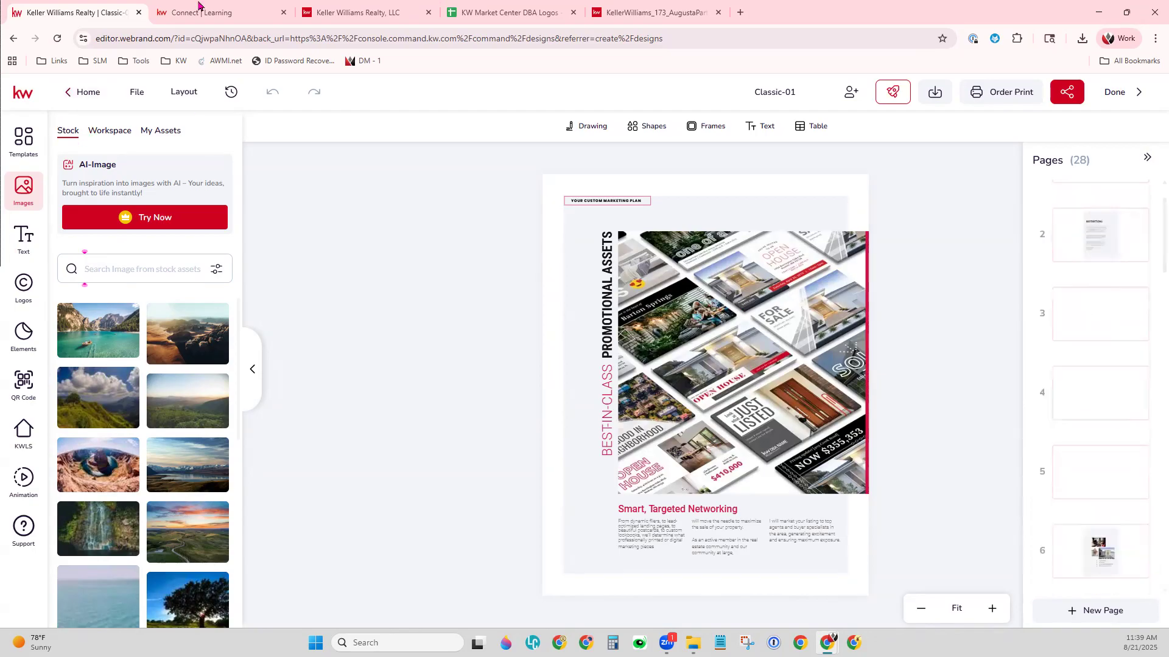
# - Close the Keller Williams file, Market Center logos, Realty LLC and Connect | Learning tabs
pyautogui.click(718, 12)
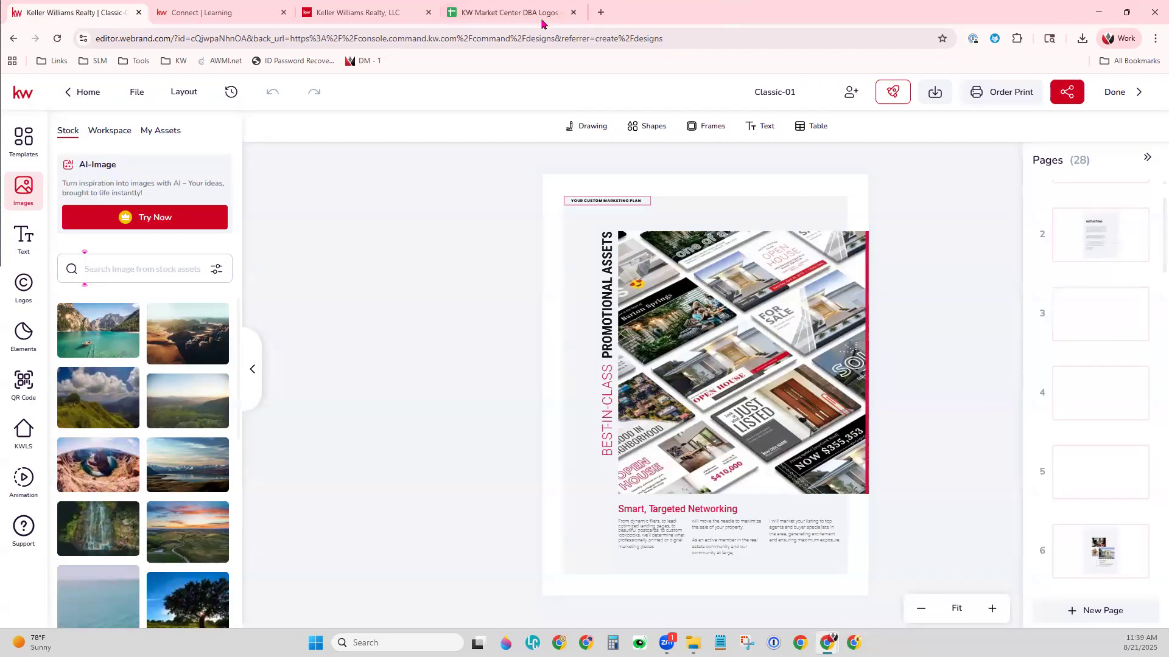
pyautogui.click(573, 12)
pyautogui.click(637, 120)
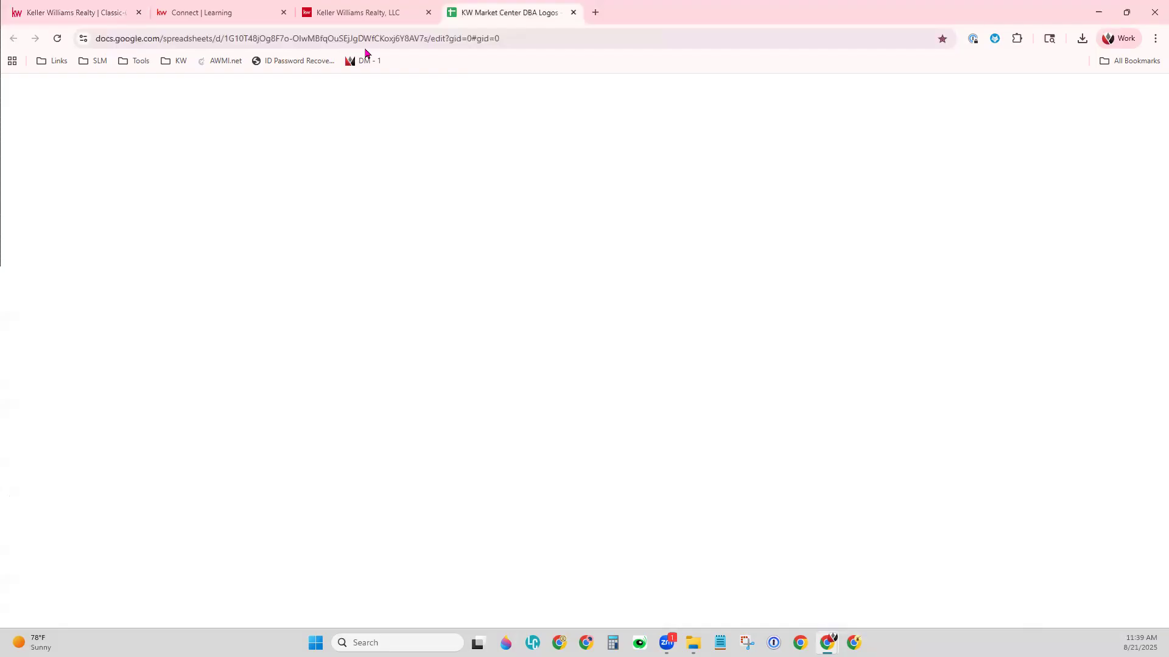
pyautogui.click(429, 12)
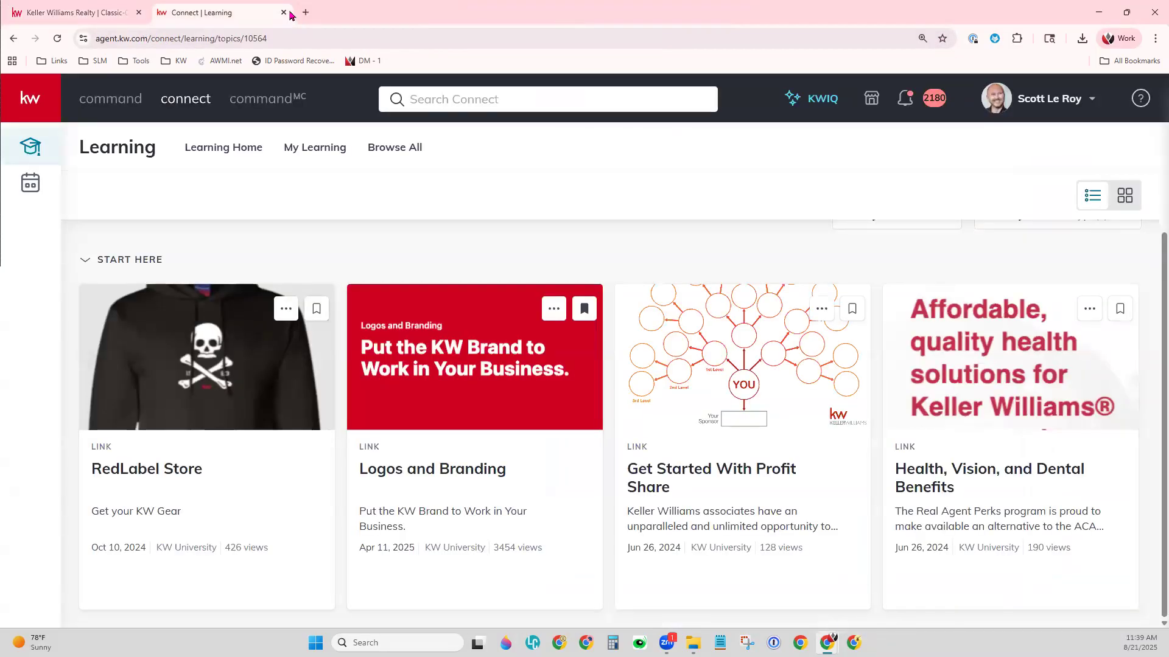
pyautogui.click(284, 12)
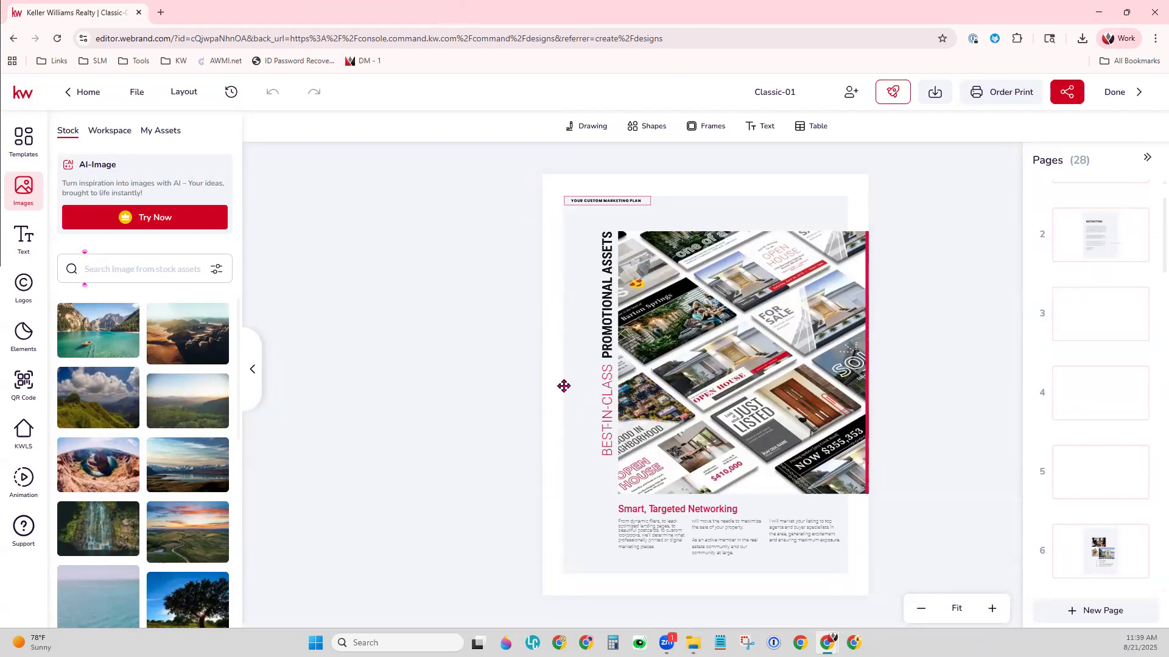
pyautogui.scroll(2, 1107, 355)
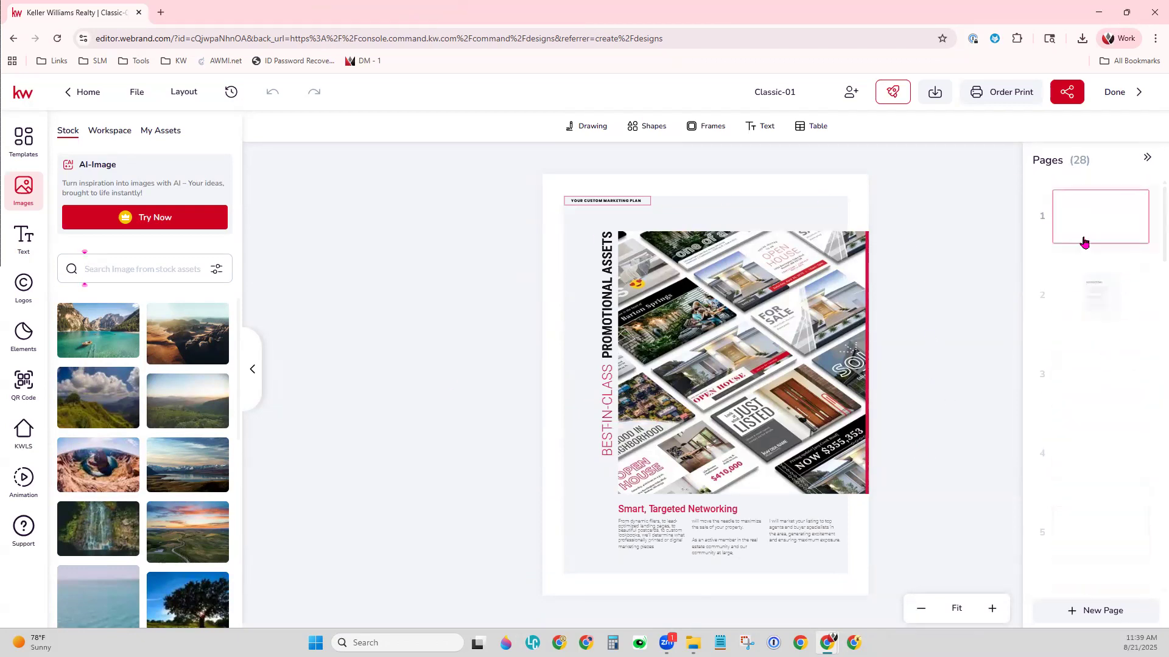
# - On the cover, swap the family dining photo for the palm-tree dock sunset image from My Assets
pyautogui.click(1083, 237)
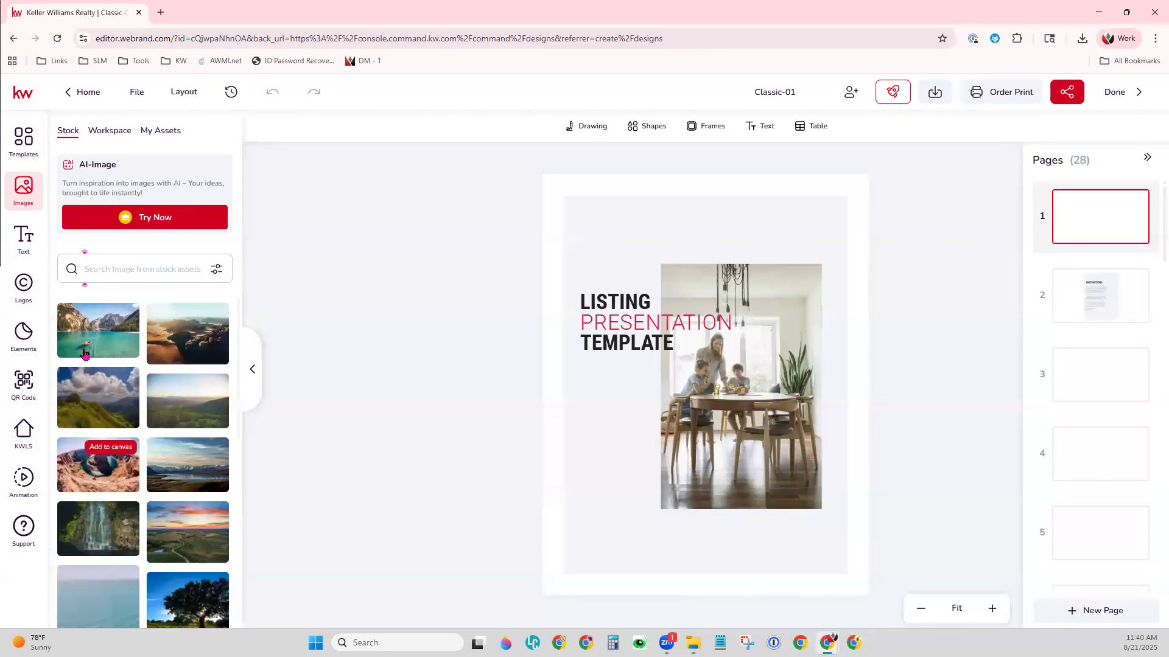
pyautogui.click(764, 424)
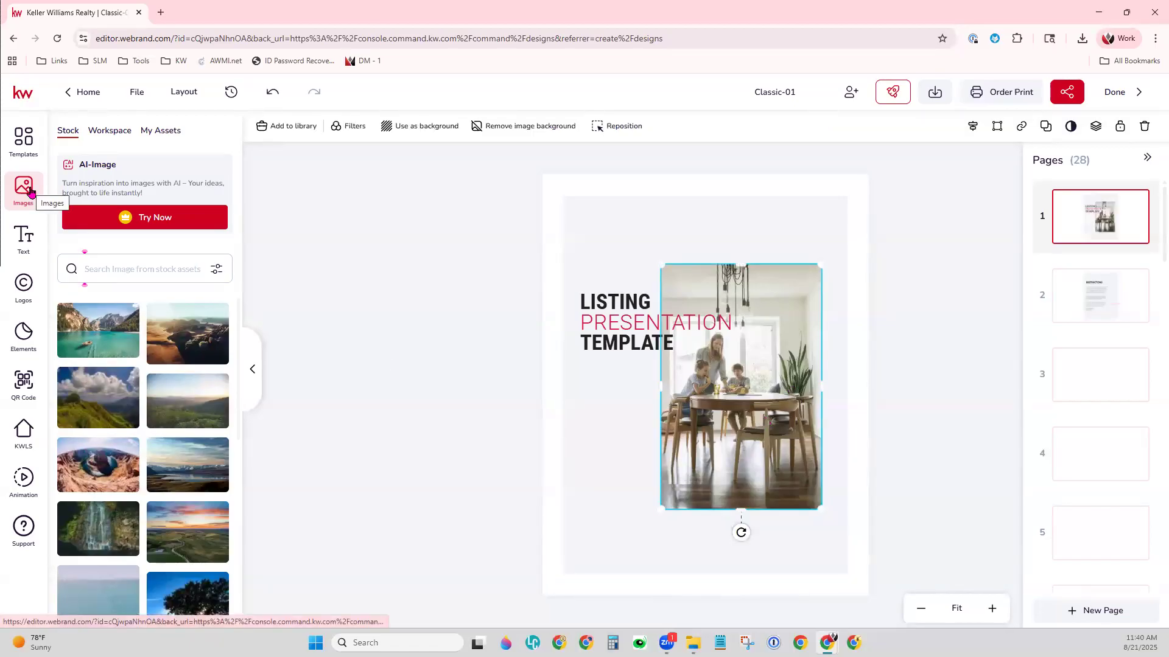
pyautogui.click(164, 132)
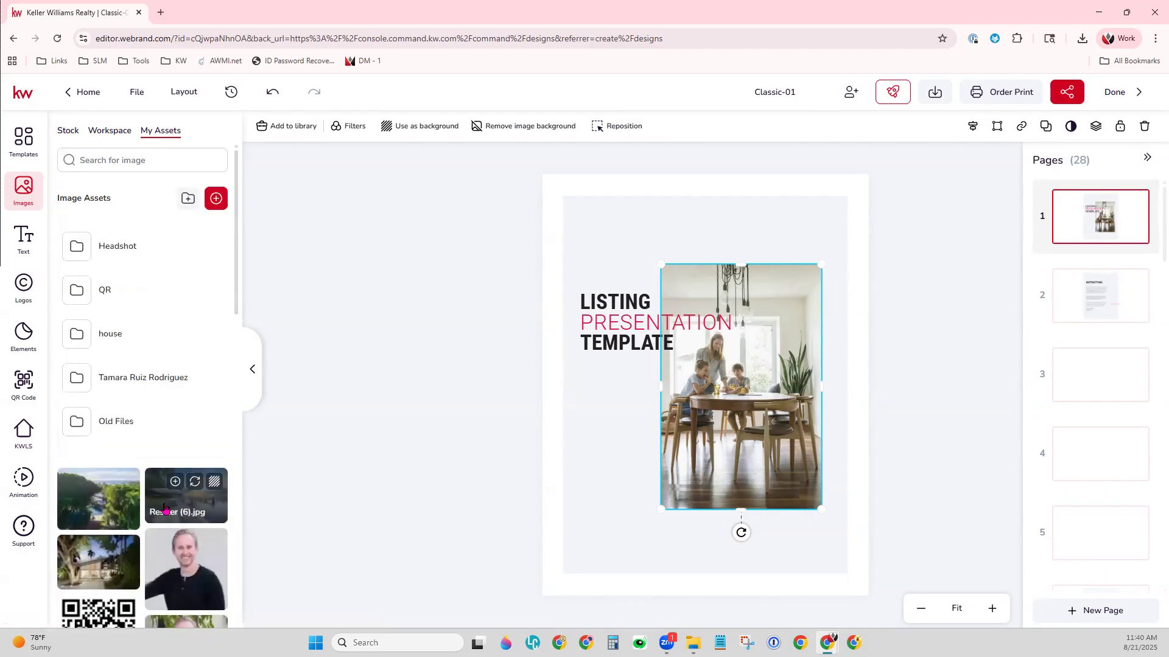
pyautogui.scroll(-3, 210, 517)
pyautogui.scroll(-1, 210, 517)
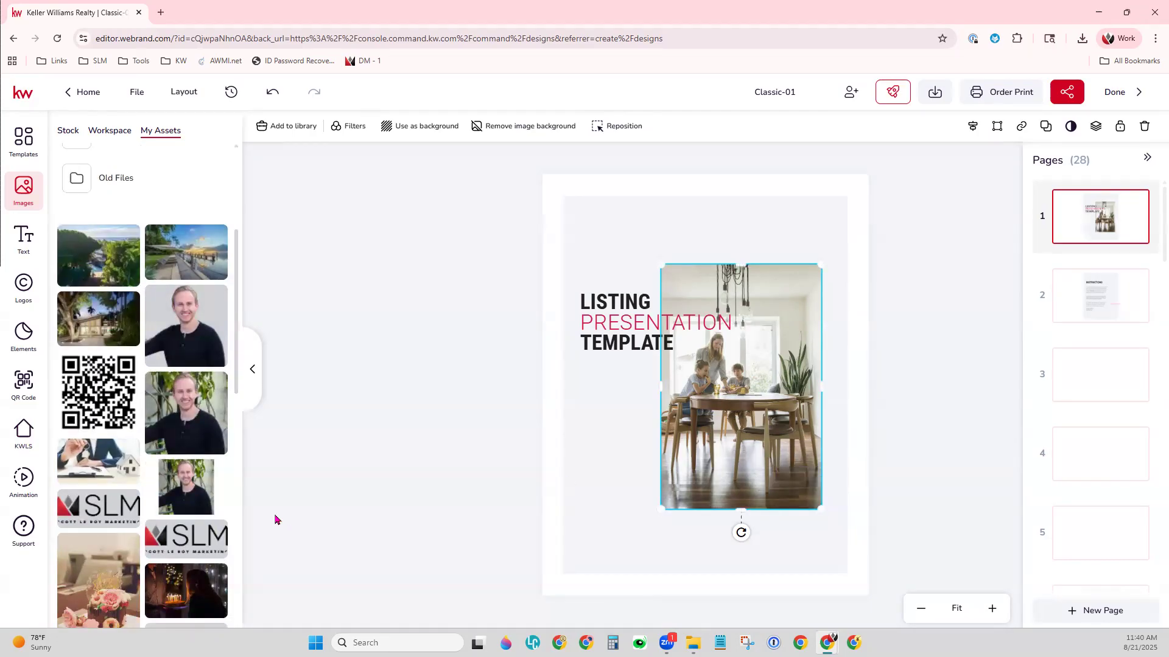
pyautogui.scroll(-1, 142, 520)
pyautogui.scroll(-4, 143, 519)
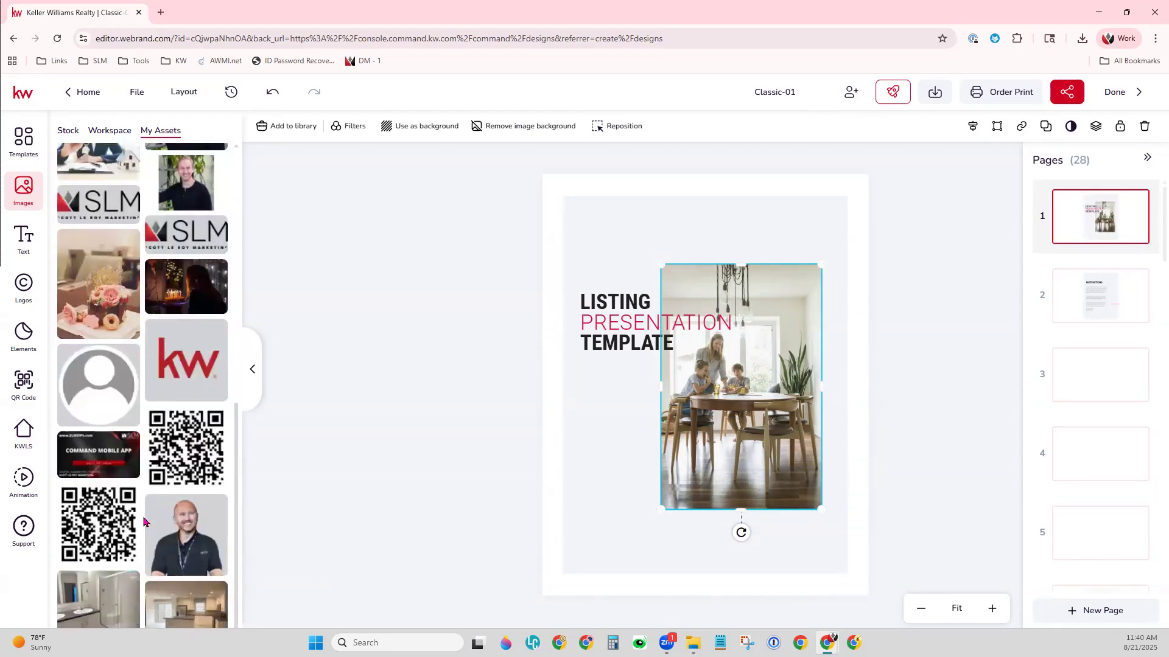
pyautogui.scroll(8, 140, 585)
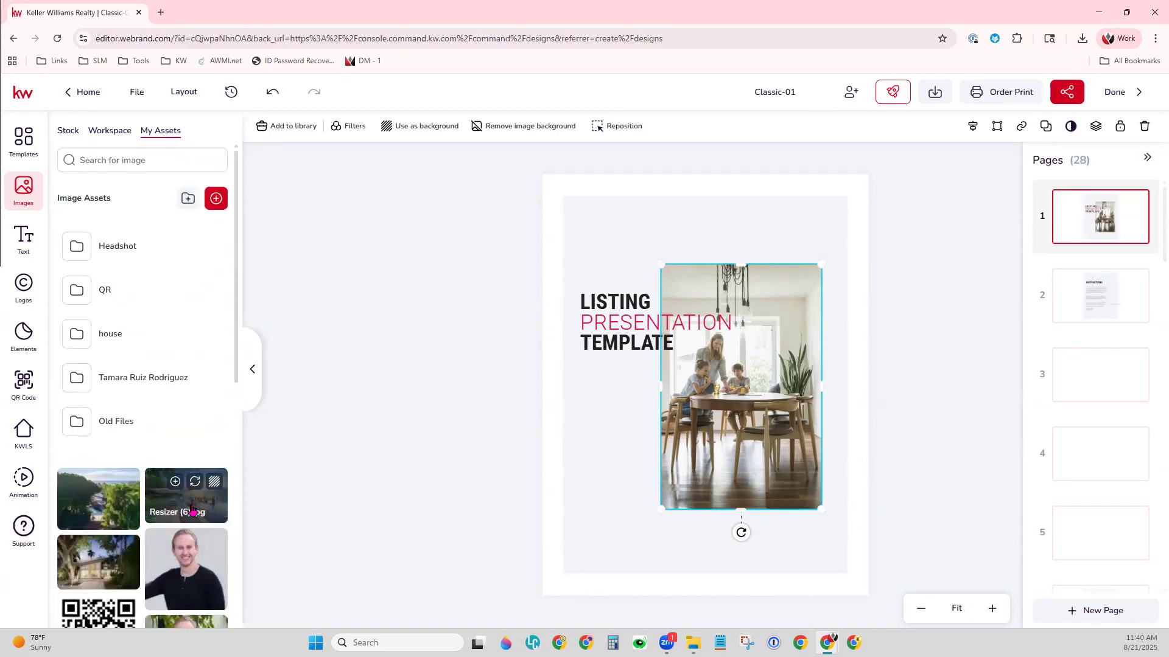
pyautogui.click(195, 483)
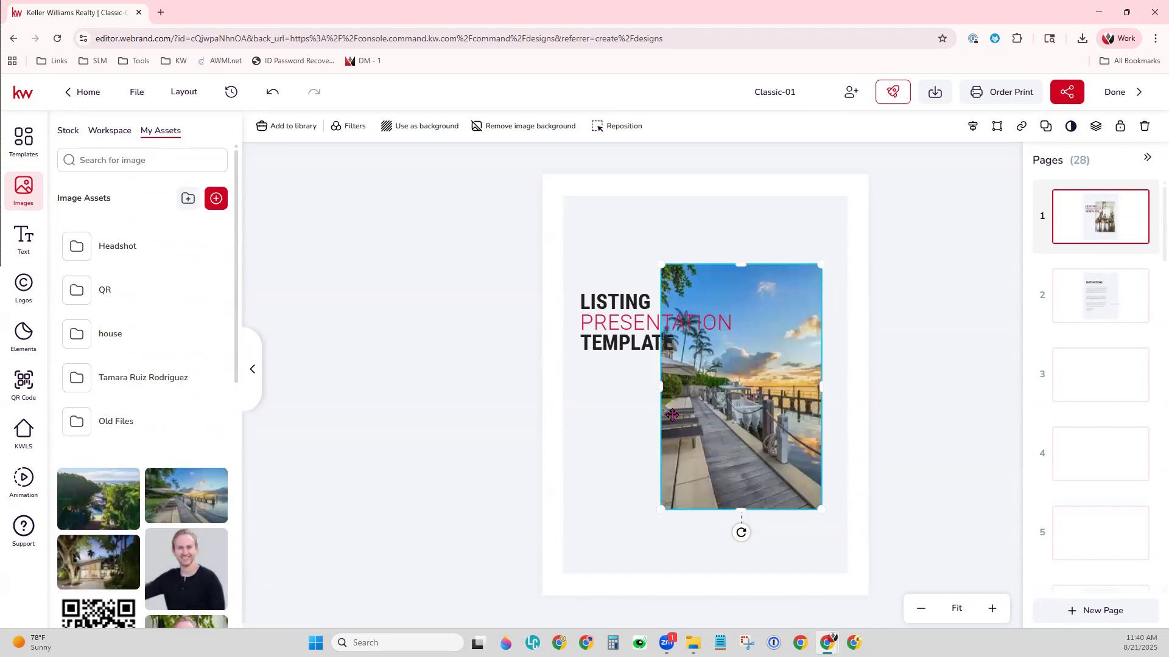
pyautogui.click(732, 217)
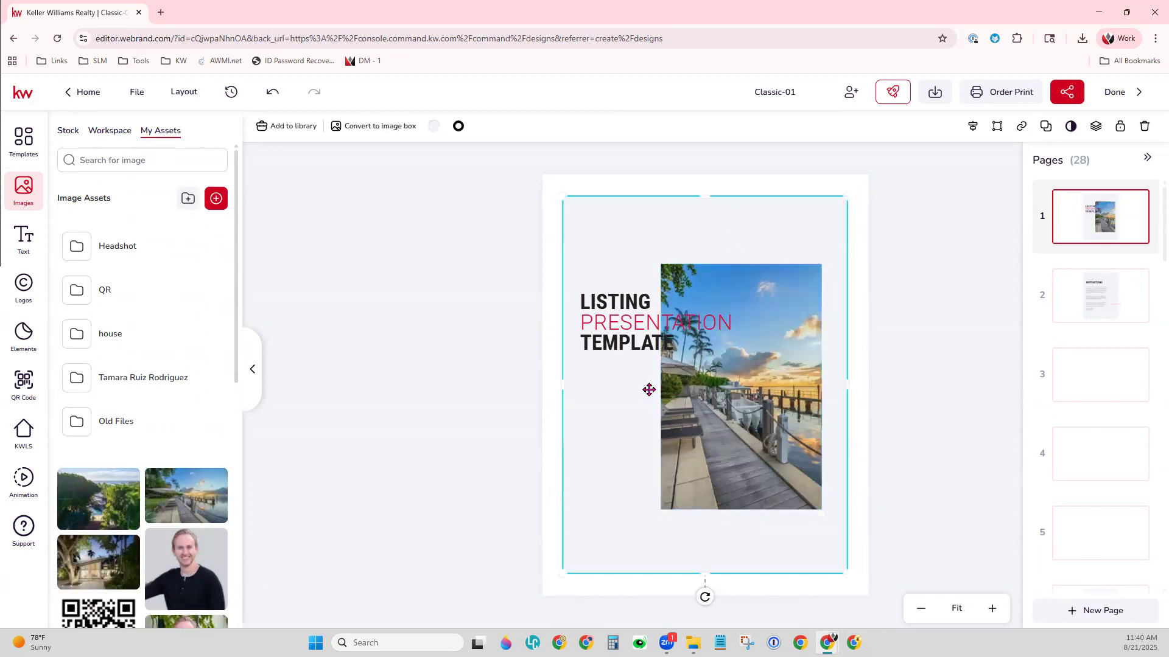
# - Stack and align the LISTING, PRESENTATION and TEMPLATE title texts at the top of the cover
pyautogui.click(622, 328)
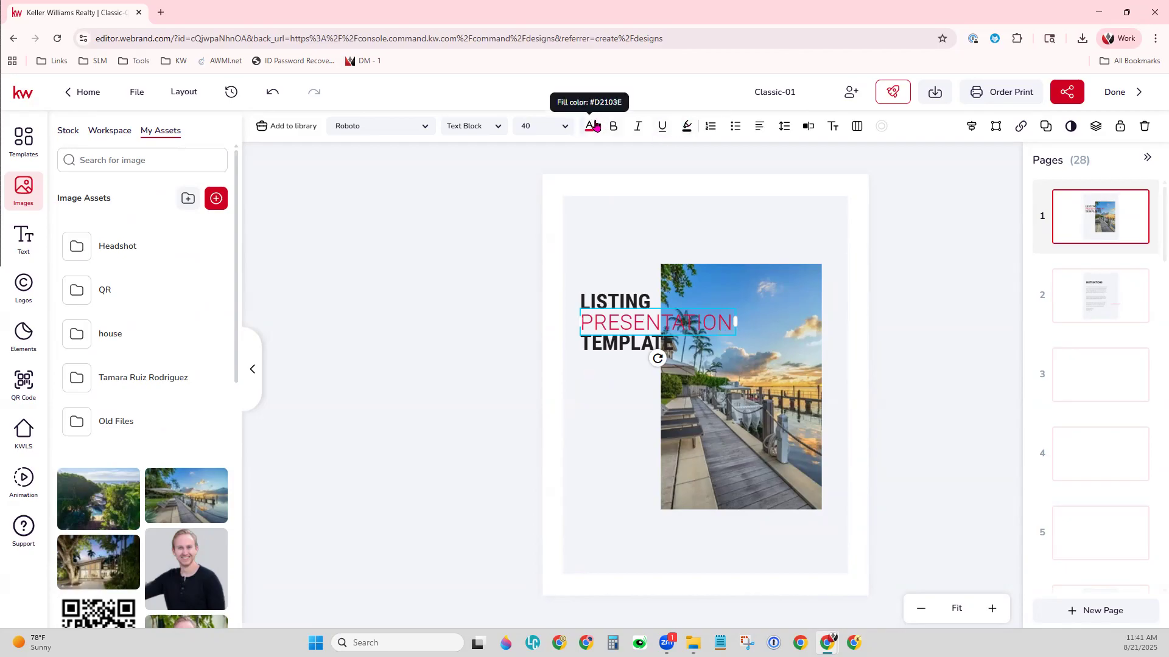
pyautogui.moveTo(633, 320); pyautogui.dragTo(629, 249)
pyautogui.moveTo(614, 302); pyautogui.dragTo(612, 230)
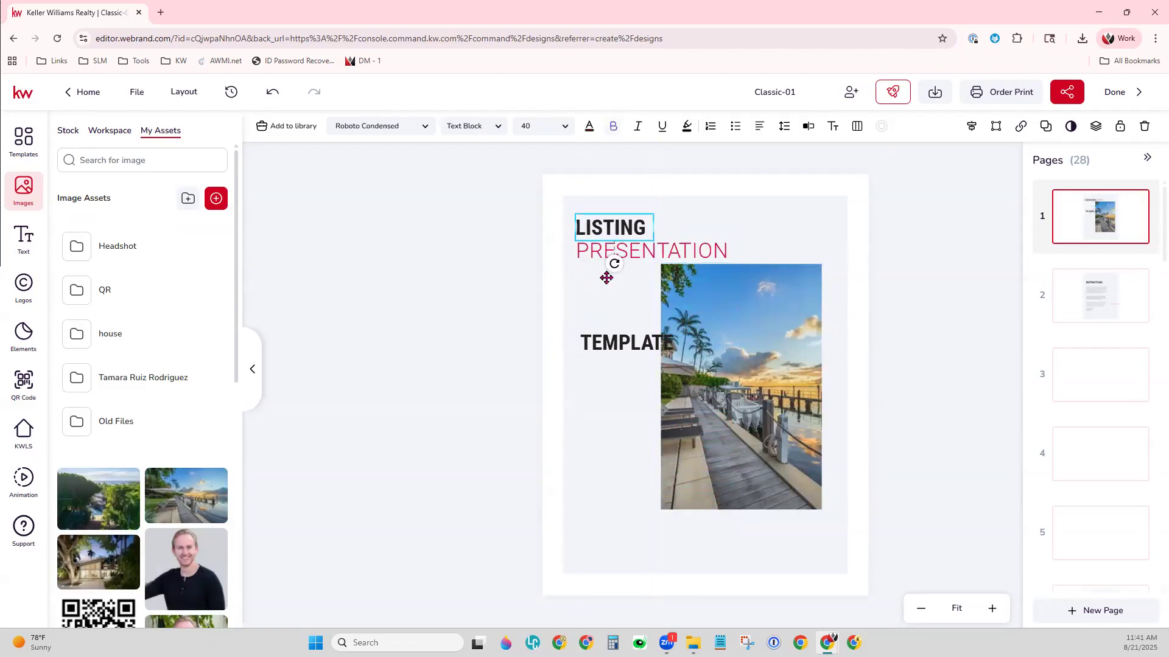
pyautogui.moveTo(625, 350); pyautogui.dragTo(622, 282)
pyautogui.click(614, 225)
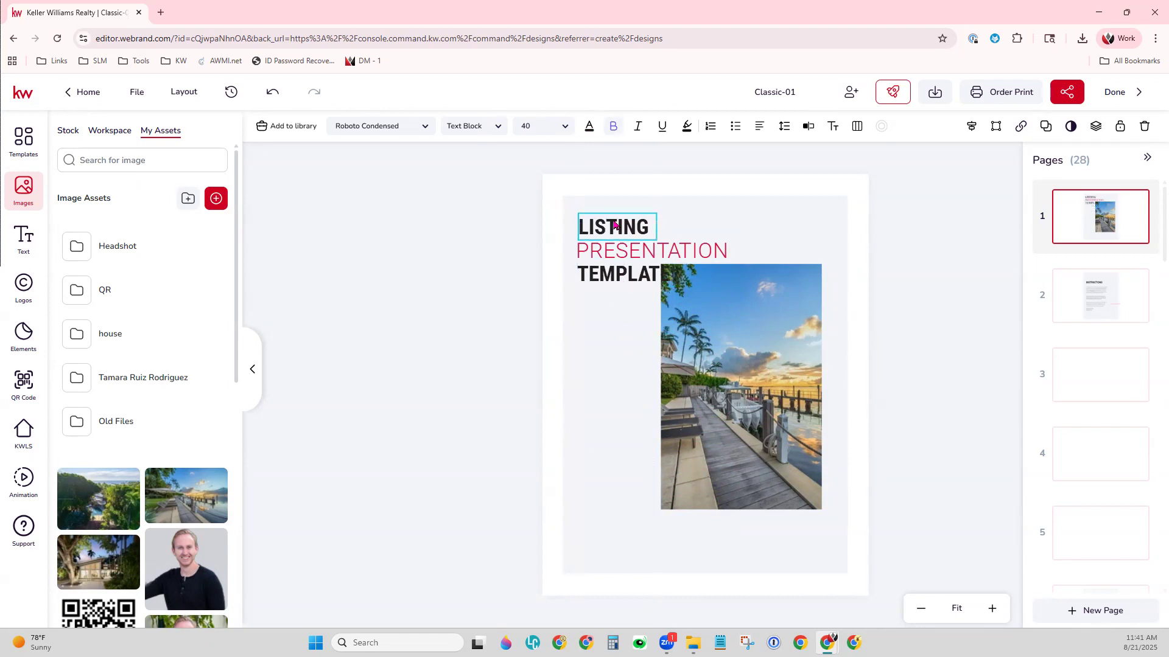
pyautogui.moveTo(615, 225); pyautogui.dragTo(615, 225)
# - Shift and enlarge the dock photo at the lower right, then undo the unwanted photo change
pyautogui.moveTo(724, 348); pyautogui.dragTo(734, 392)
pyautogui.moveTo(672, 311); pyautogui.dragTo(662, 296)
pyautogui.click(749, 248)
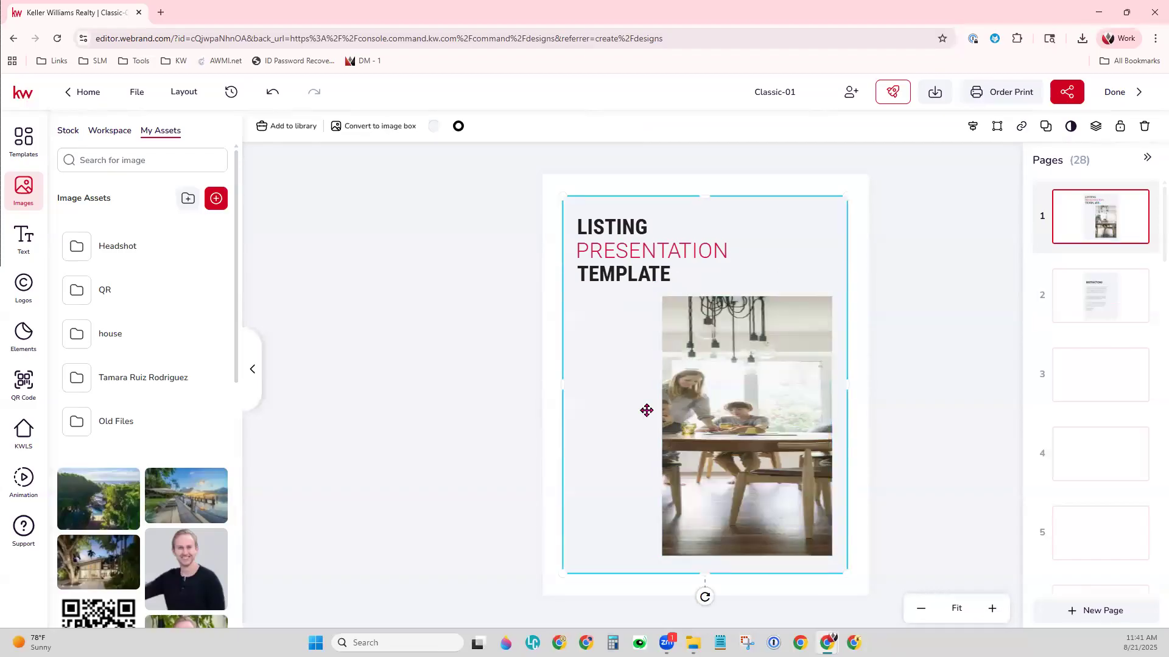
pyautogui.doubleClick(642, 333)
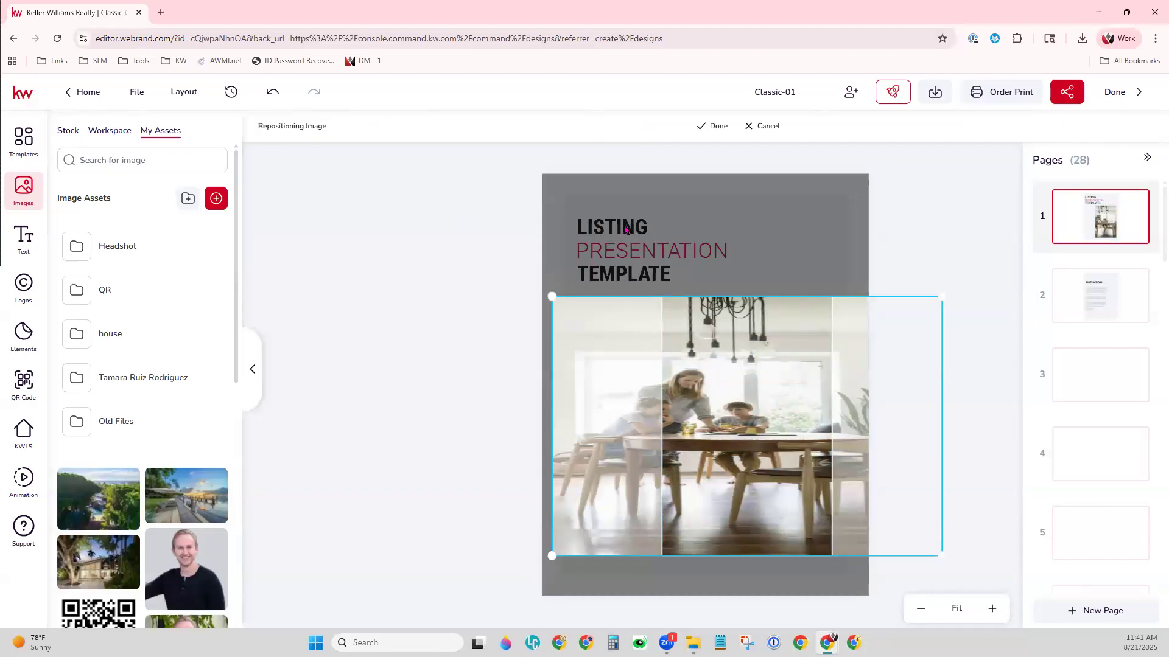
pyautogui.click(767, 127)
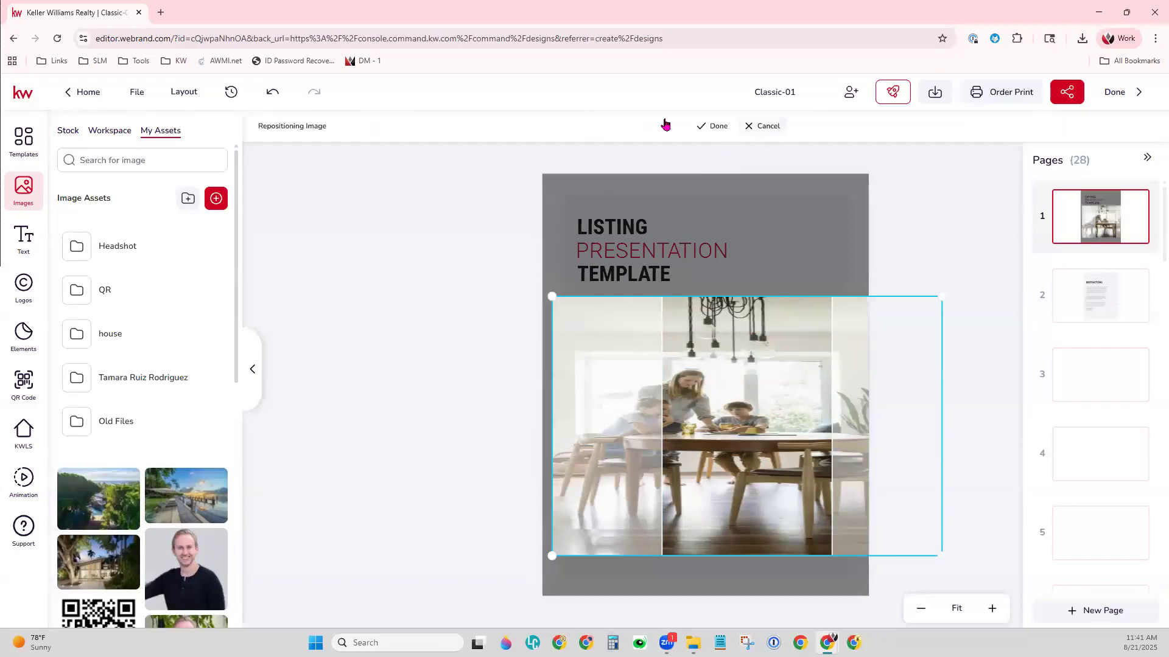
pyautogui.click(272, 96)
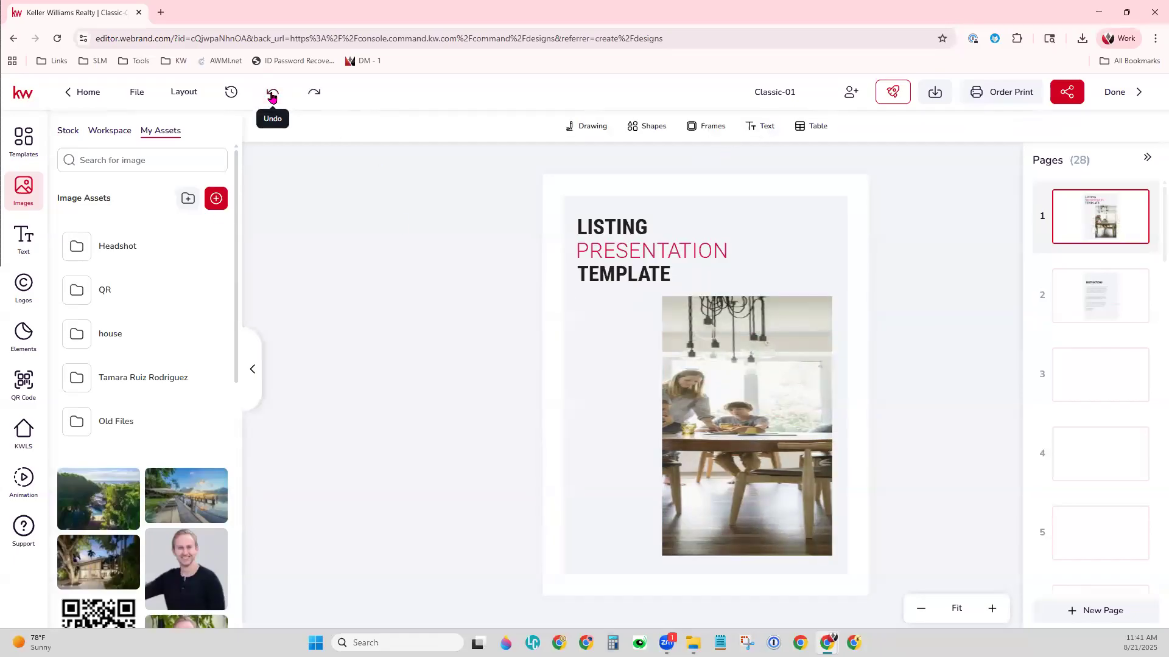
pyautogui.click(272, 96)
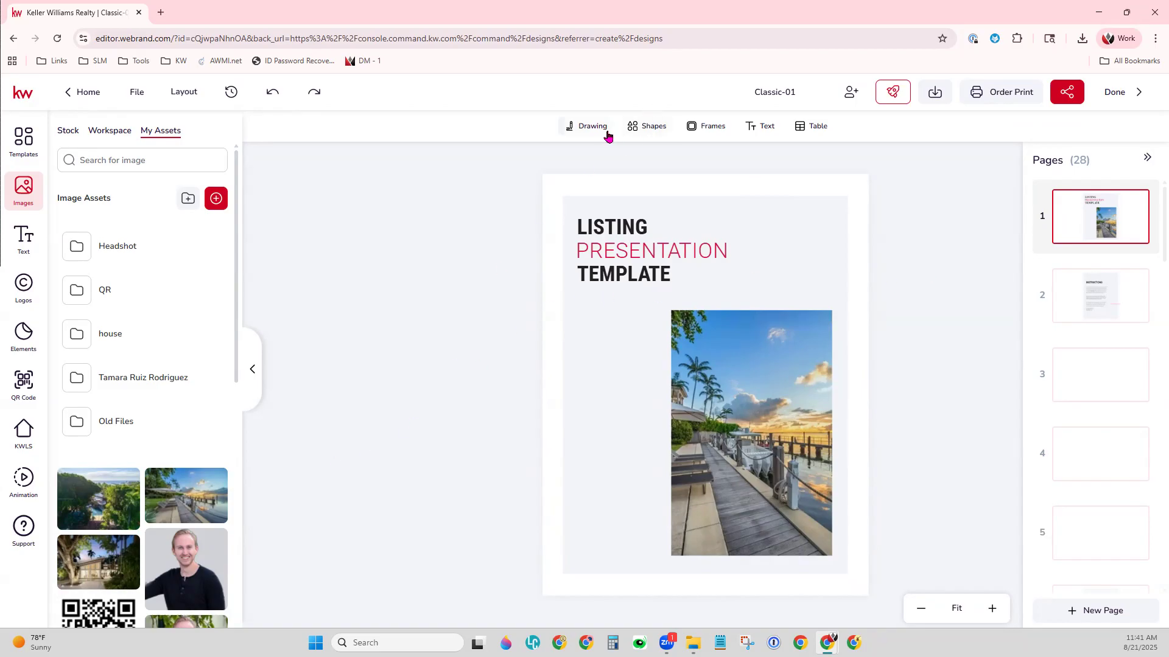
# - Add a circular image frame, shrunk and placed just below TEMPLATE over the photo's left edge
pyautogui.click(706, 131)
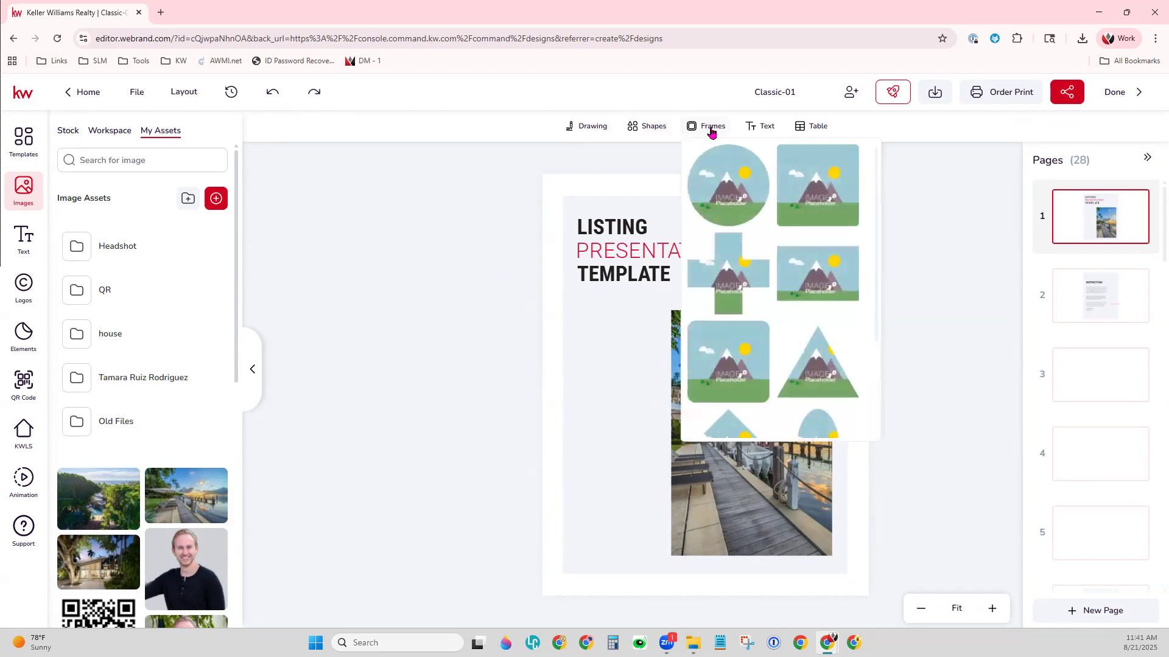
pyautogui.click(702, 294)
pyautogui.click(705, 130)
pyautogui.click(719, 202)
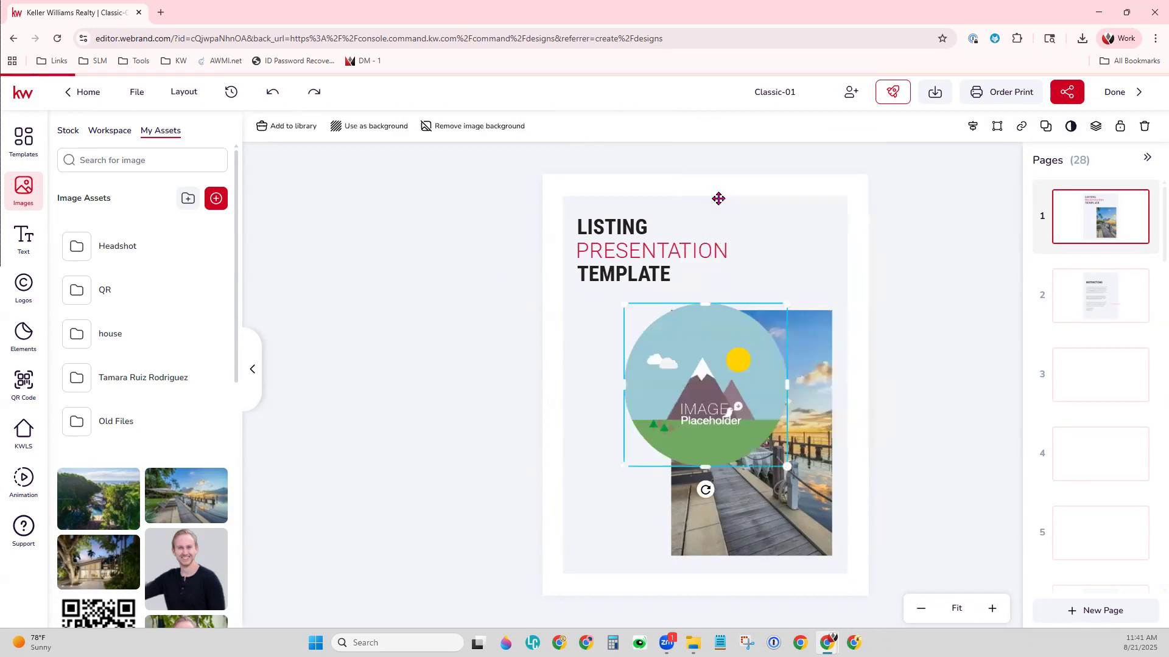
pyautogui.moveTo(709, 410); pyautogui.dragTo(644, 404)
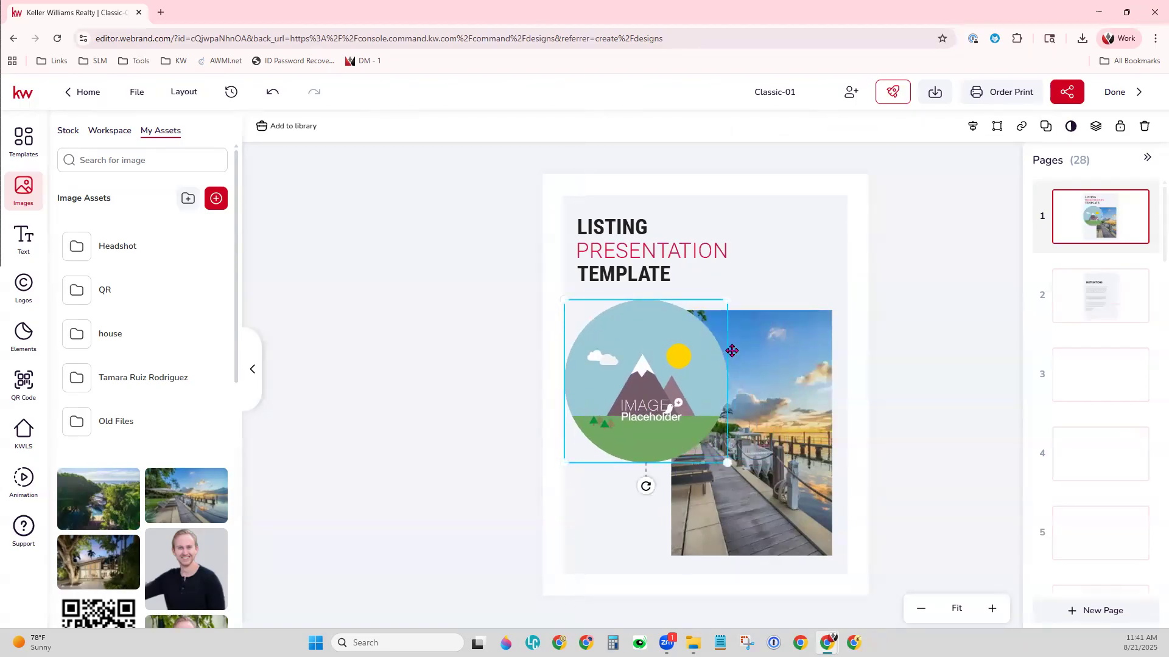
pyautogui.moveTo(728, 299); pyautogui.dragTo(697, 313)
pyautogui.moveTo(650, 411); pyautogui.dragTo(658, 374)
# - Fill the circle frame with Headshot.jpg from My Assets and nudge it into place
pyautogui.scroll(-12, 163, 455)
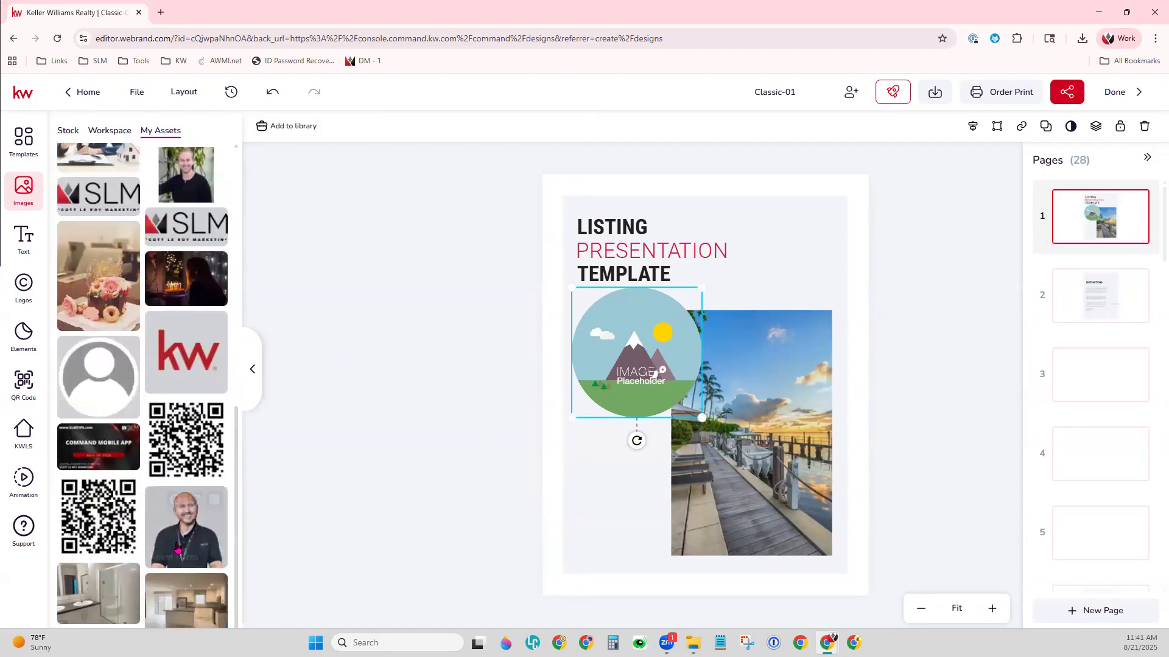
pyautogui.moveTo(194, 527)
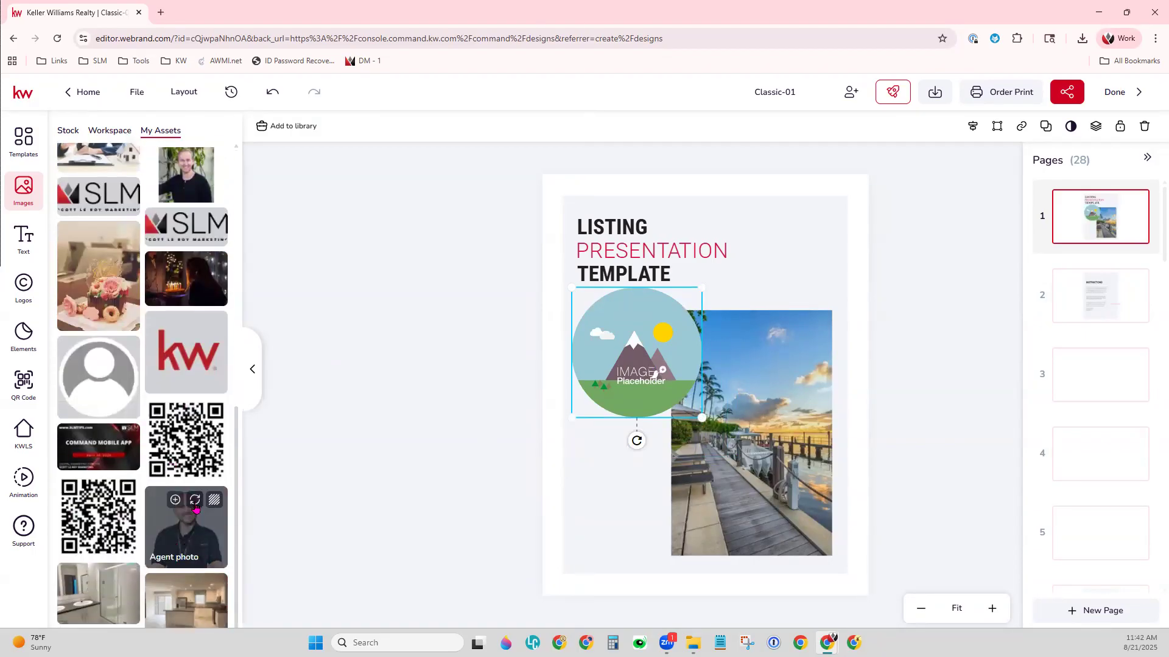
pyautogui.click(195, 505)
pyautogui.moveTo(647, 362)
pyautogui.mouseDown()
pyautogui.moveTo(635, 513)
pyautogui.moveTo(794, 516)
pyautogui.moveTo(622, 511)
pyautogui.moveTo(628, 347)
pyautogui.moveTo(631, 356)
pyautogui.mouseUp()
pyautogui.doubleClick(631, 356)
pyautogui.scroll(3, 231, 341)
pyautogui.moveTo(192, 348)
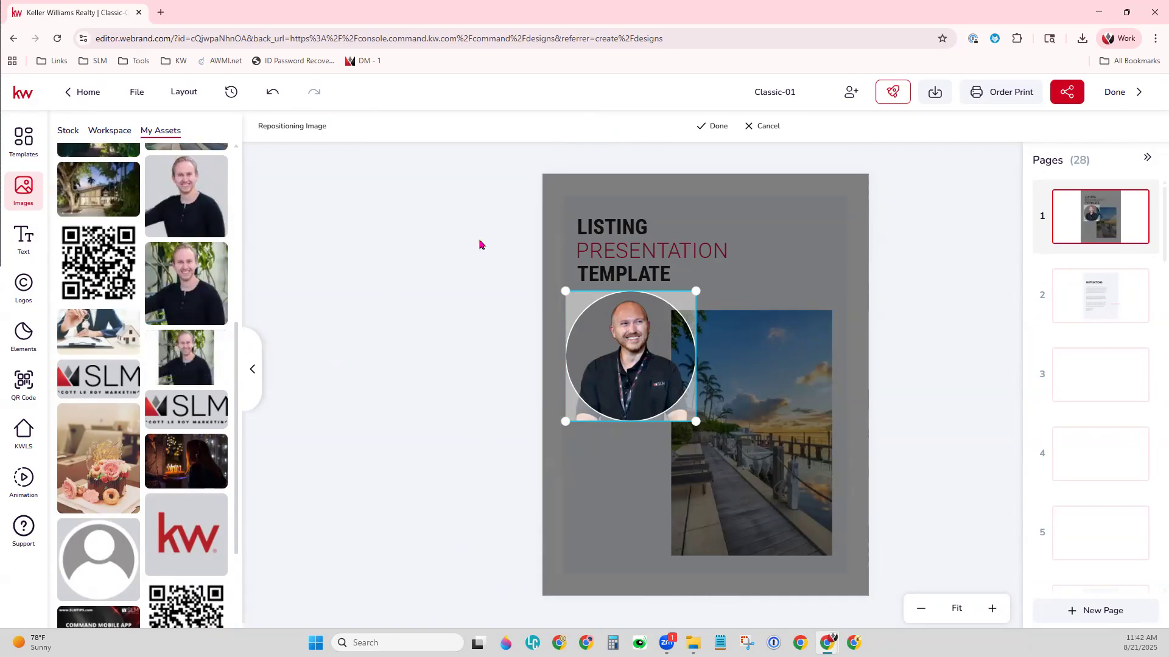
pyautogui.click(768, 126)
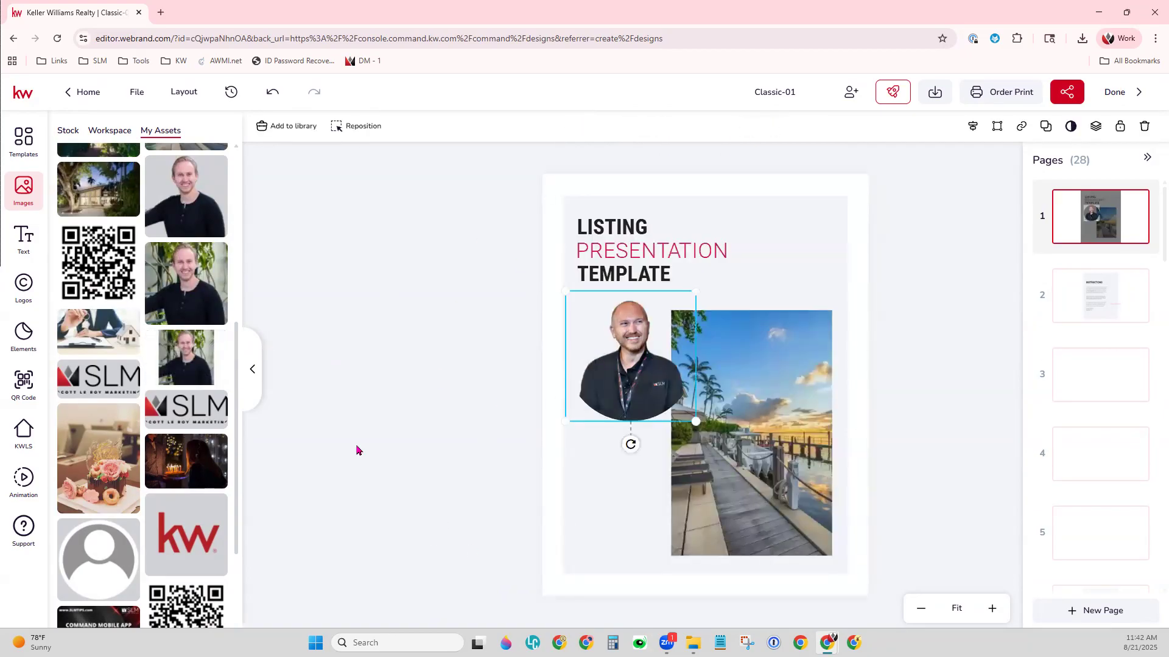
pyautogui.moveTo(186, 295)
pyautogui.click(193, 256)
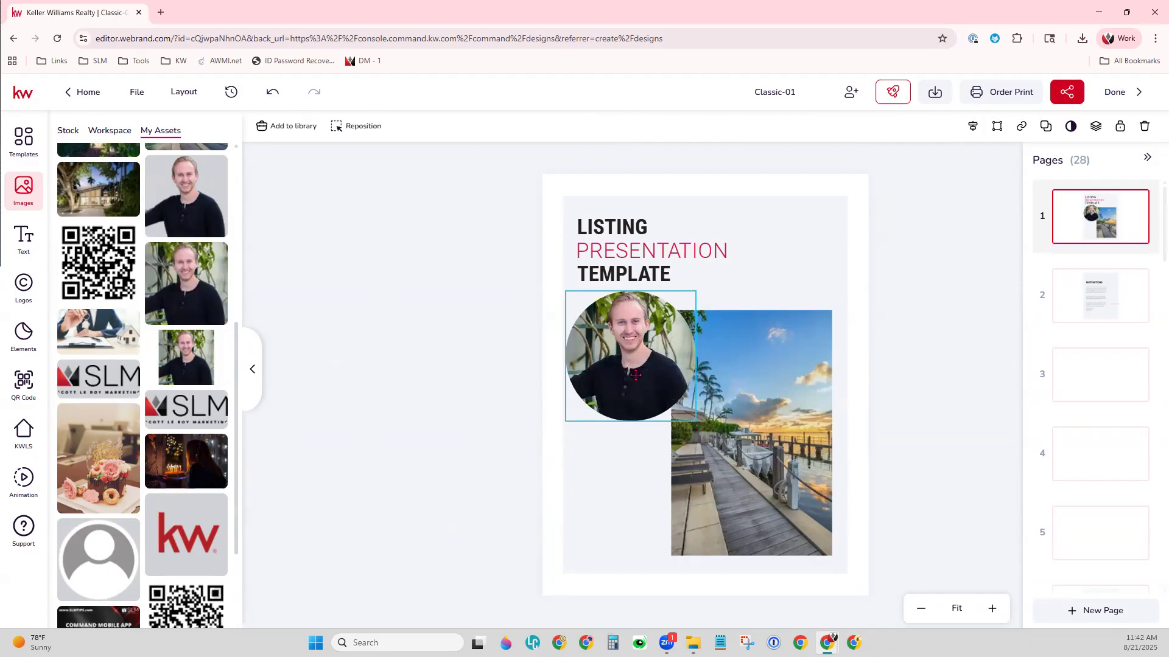
pyautogui.moveTo(636, 375); pyautogui.dragTo(638, 374)
# - Browse the Shapes and Frames lists, then open page 2, the INSTRUCTIONS page
pyautogui.click(411, 329)
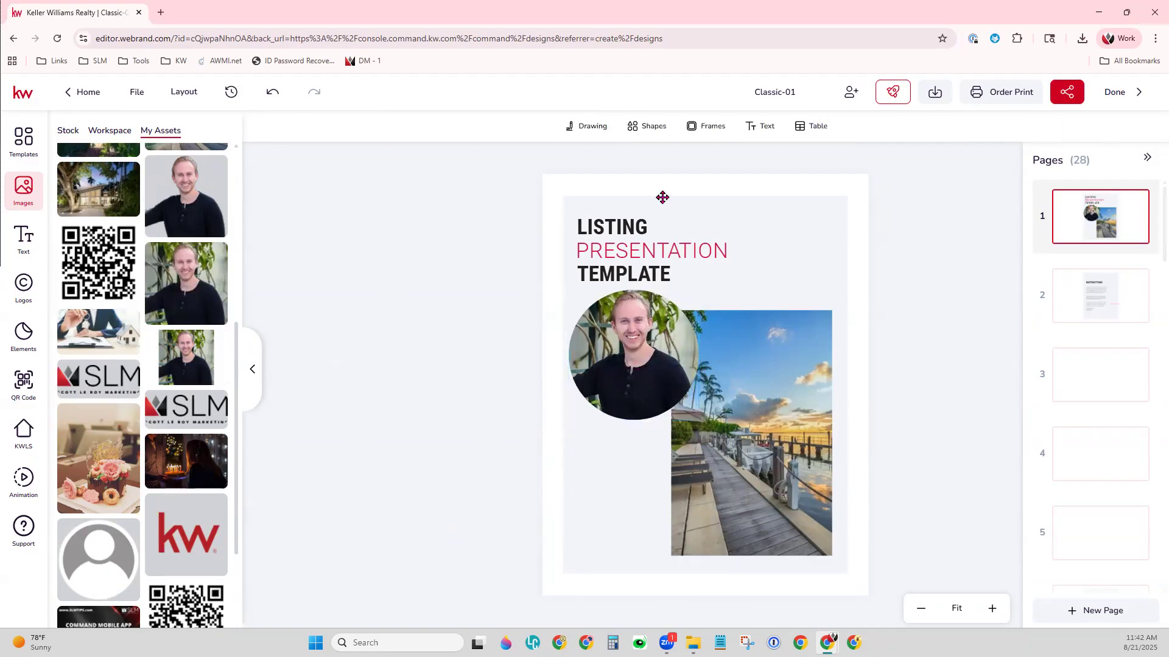
pyautogui.click(643, 128)
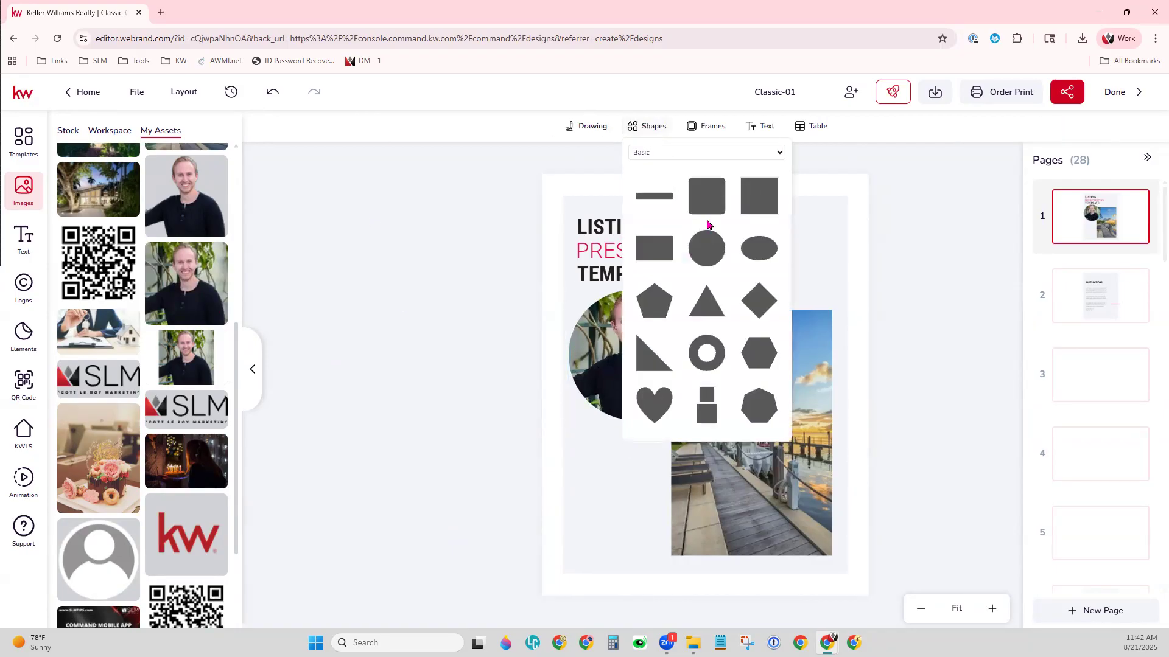
pyautogui.click(710, 128)
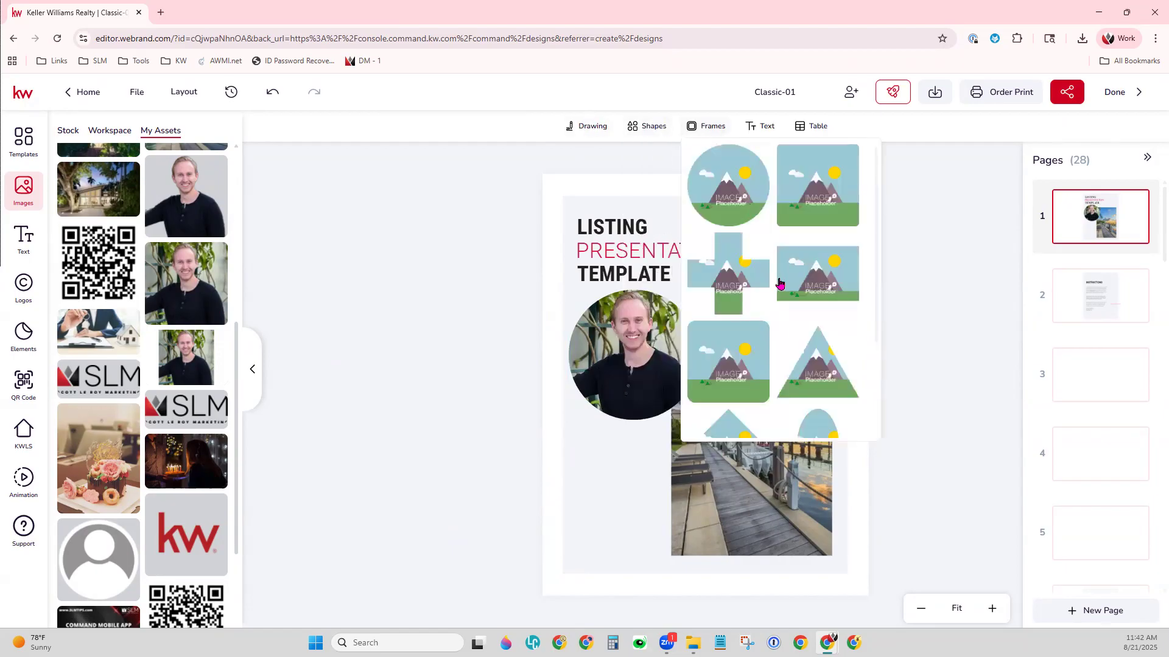
pyautogui.scroll(-3, 814, 304)
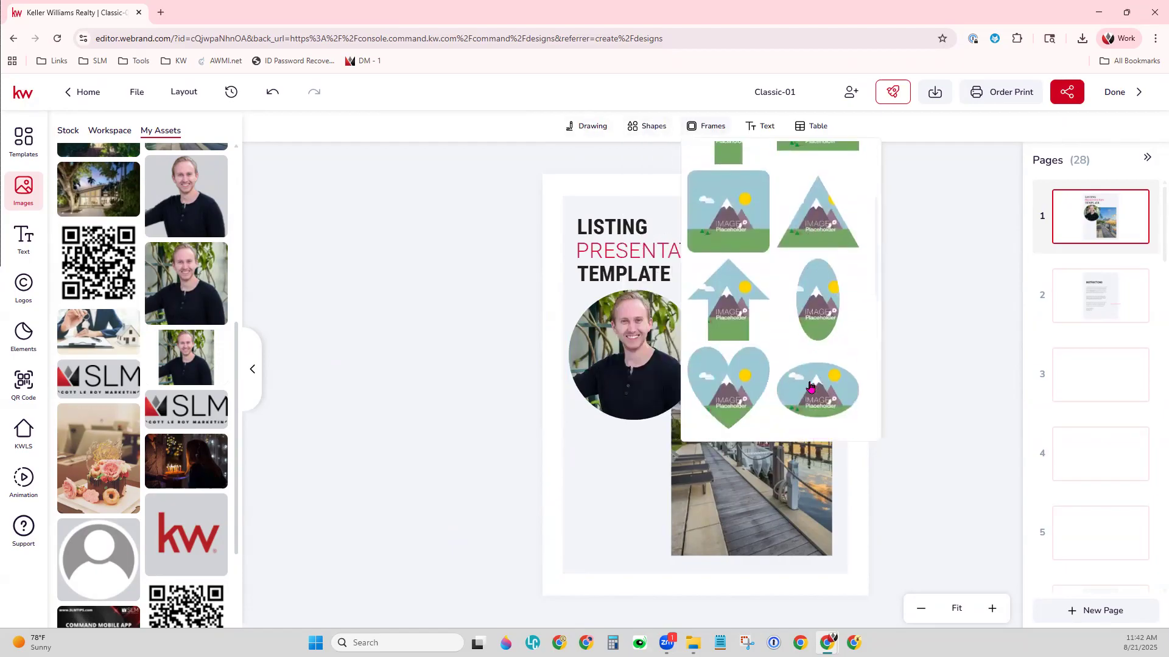
pyautogui.scroll(2, 798, 267)
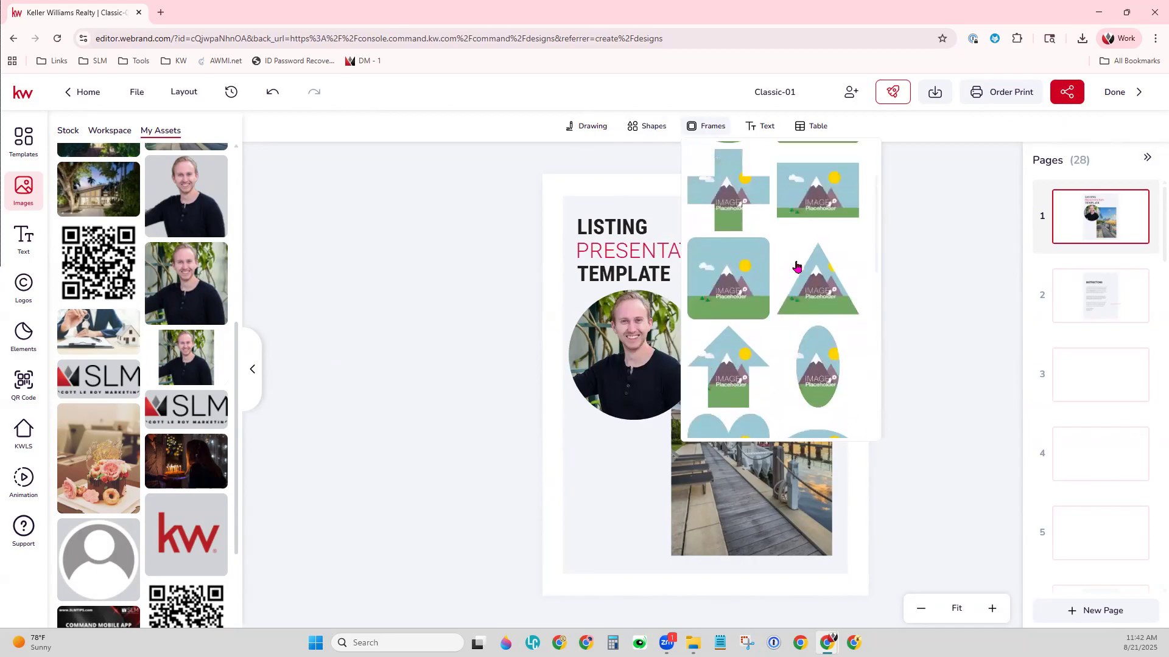
pyautogui.scroll(1, 816, 247)
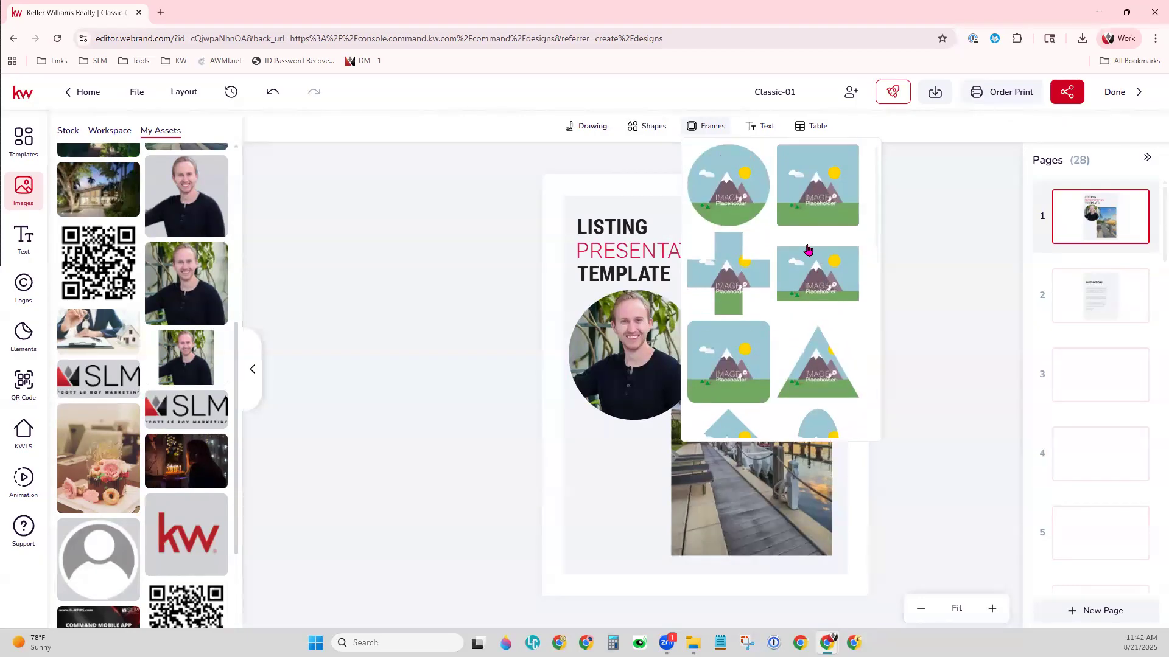
pyautogui.click(522, 290)
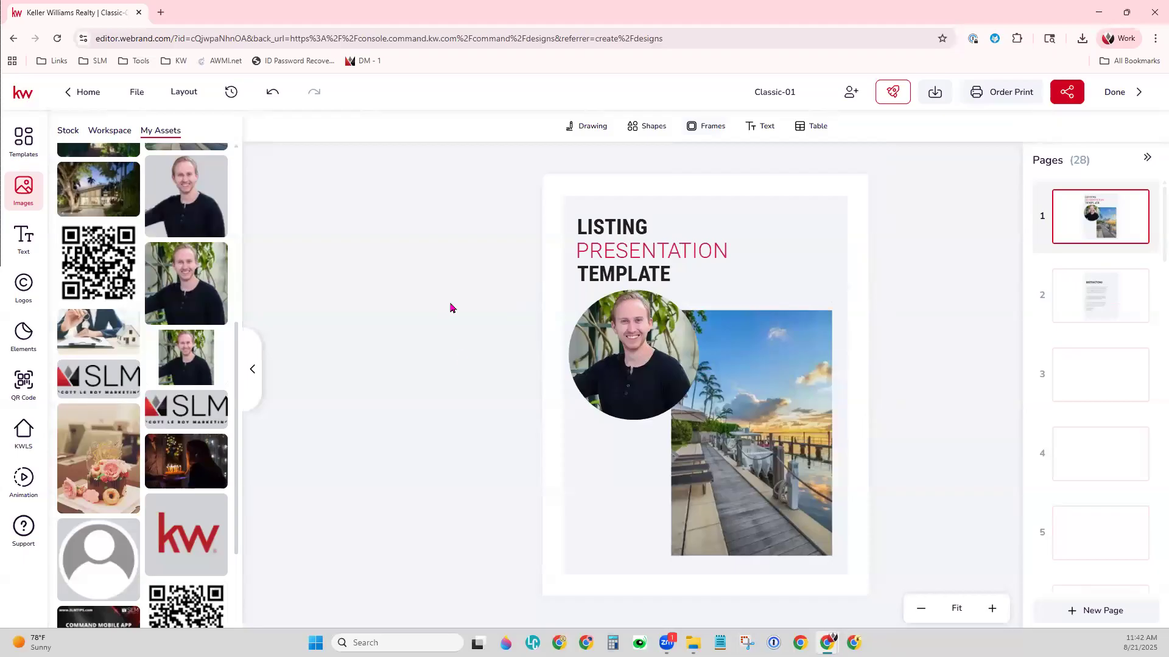
pyautogui.click(1087, 294)
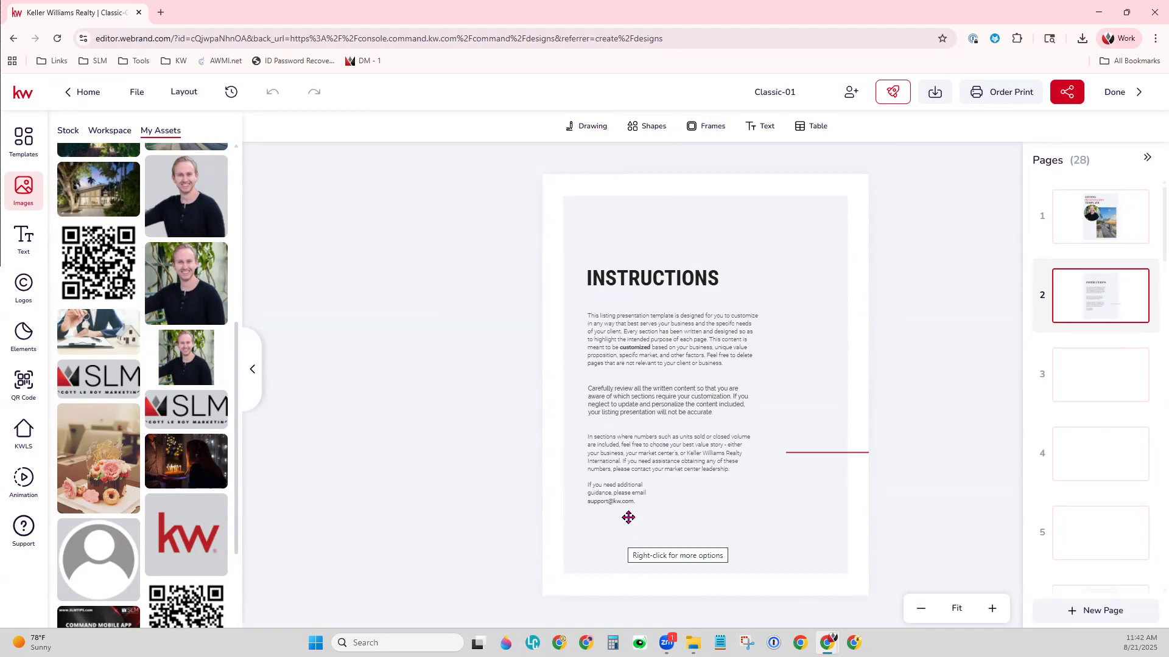
# - Inspect the Instructions page's text blocks and background, then open page 3, the consultation cover
pyautogui.click(607, 505)
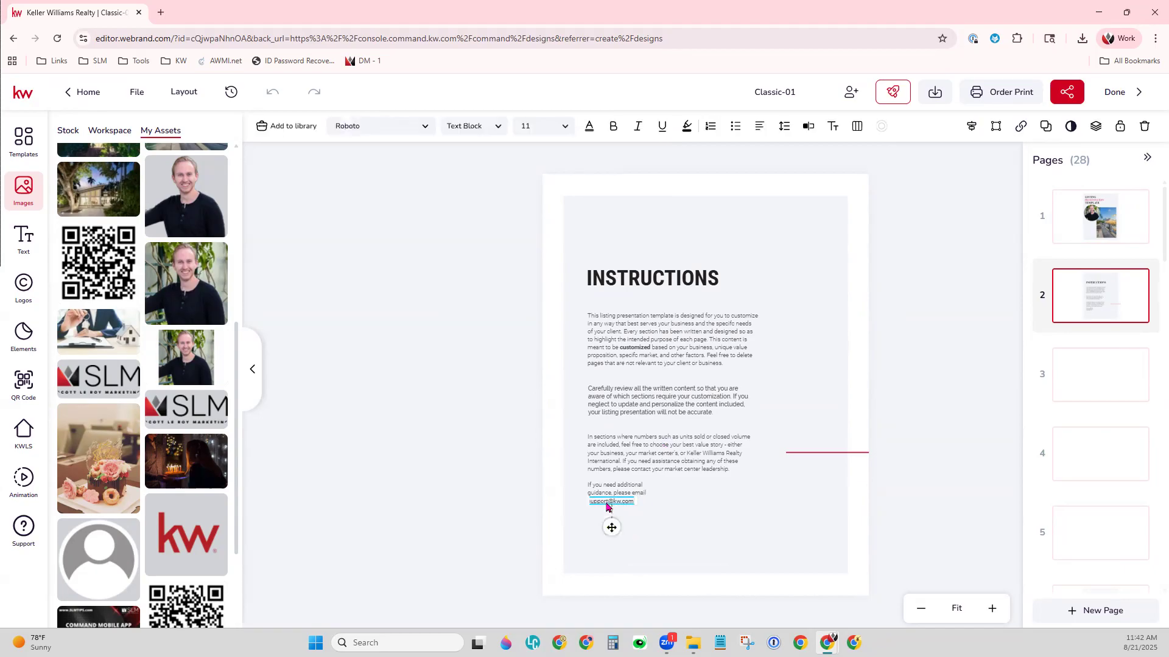
pyautogui.click(664, 499)
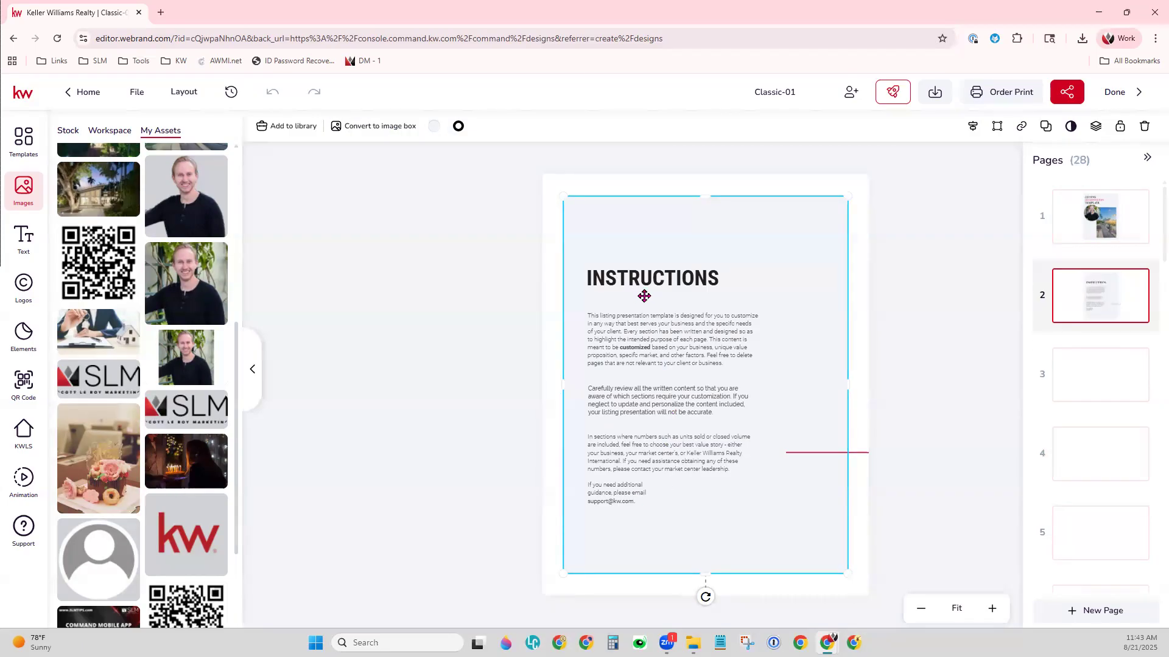
pyautogui.click(657, 326)
pyautogui.click(656, 401)
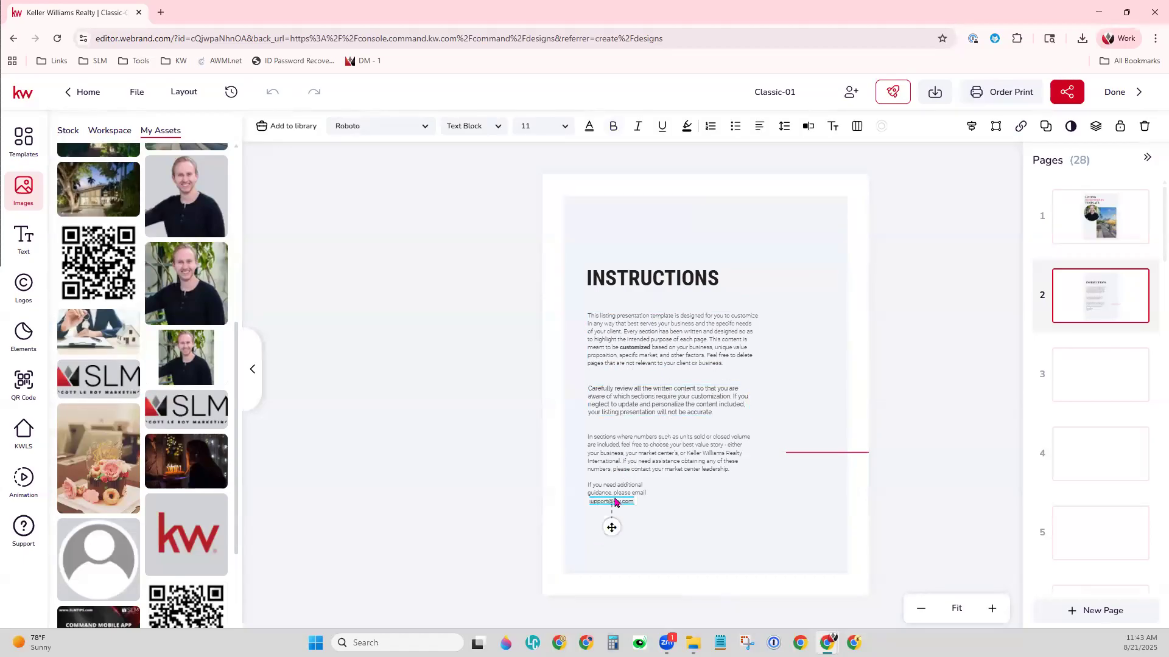
pyautogui.click(825, 495)
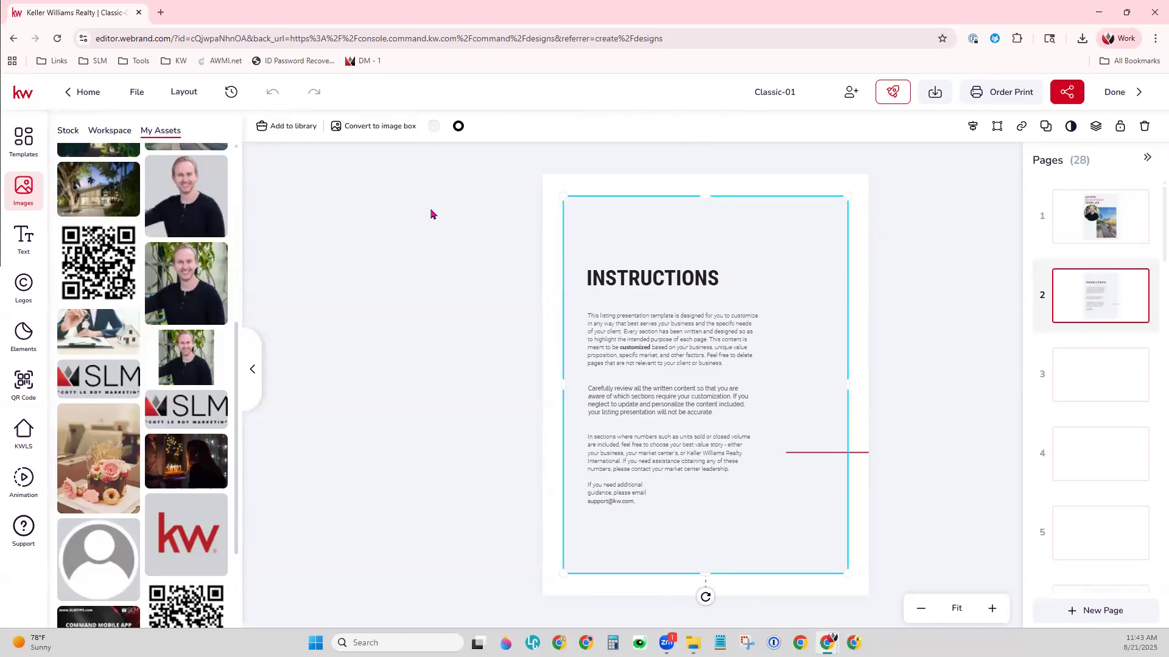
pyautogui.click(1089, 377)
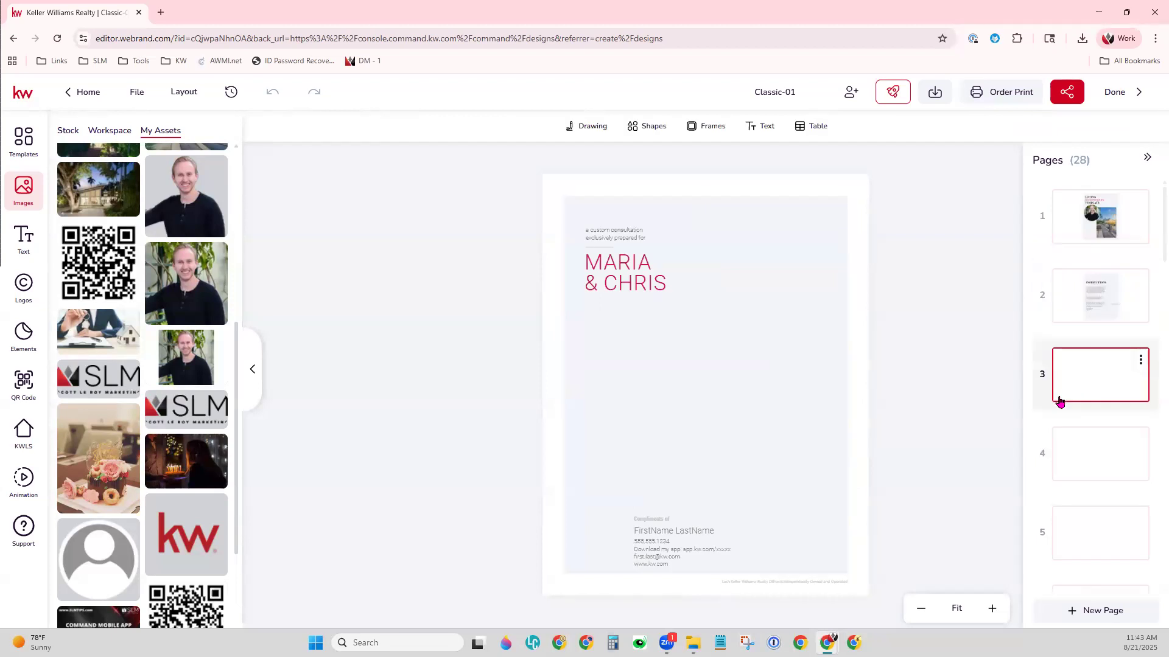
pyautogui.click(1098, 453)
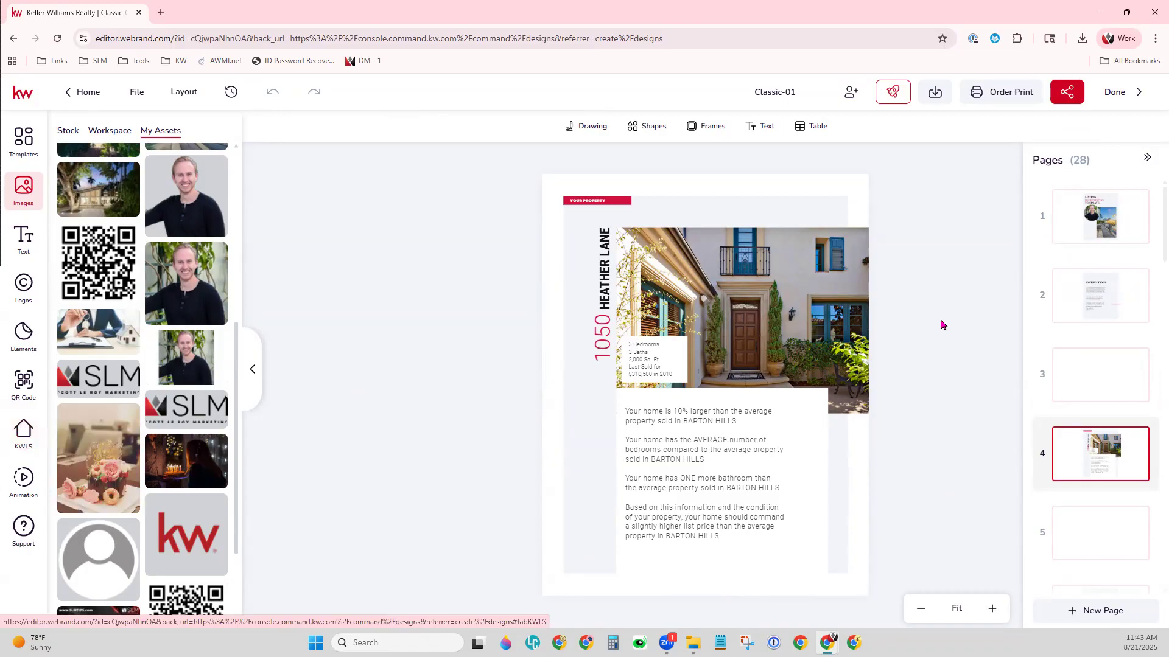
pyautogui.click(649, 351)
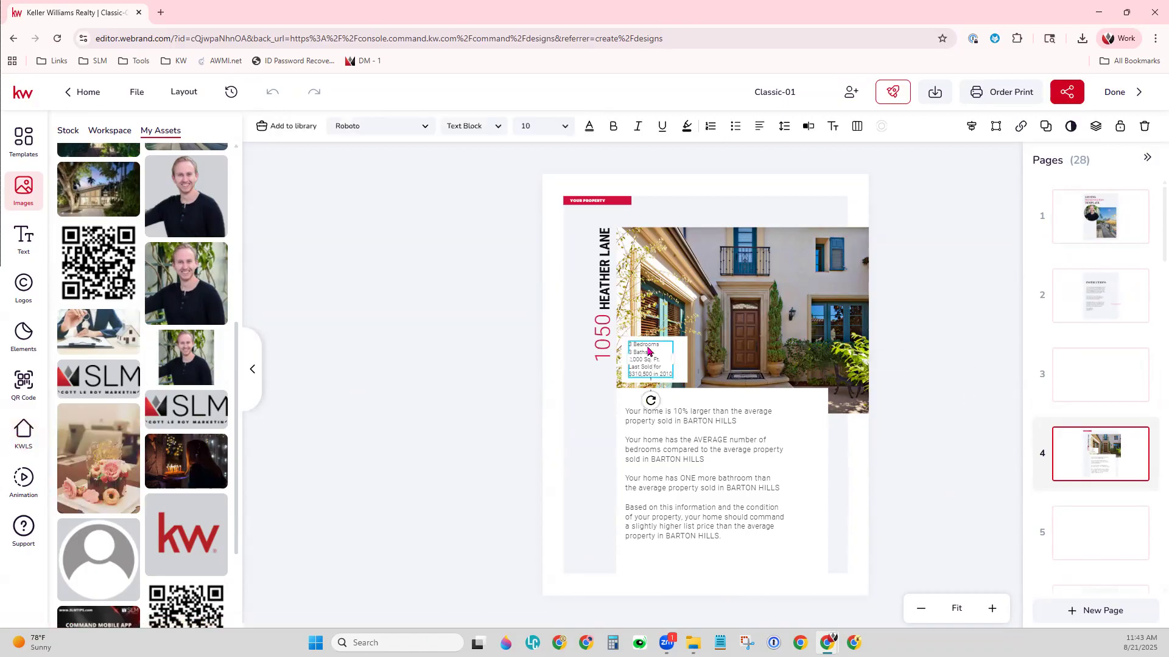
pyautogui.doubleClick(640, 350)
pyautogui.press('BackSpace')
# - Open the Animation settings and select the circular headshot on the cover page
pyautogui.click(22, 294)
pyautogui.click(1123, 530)
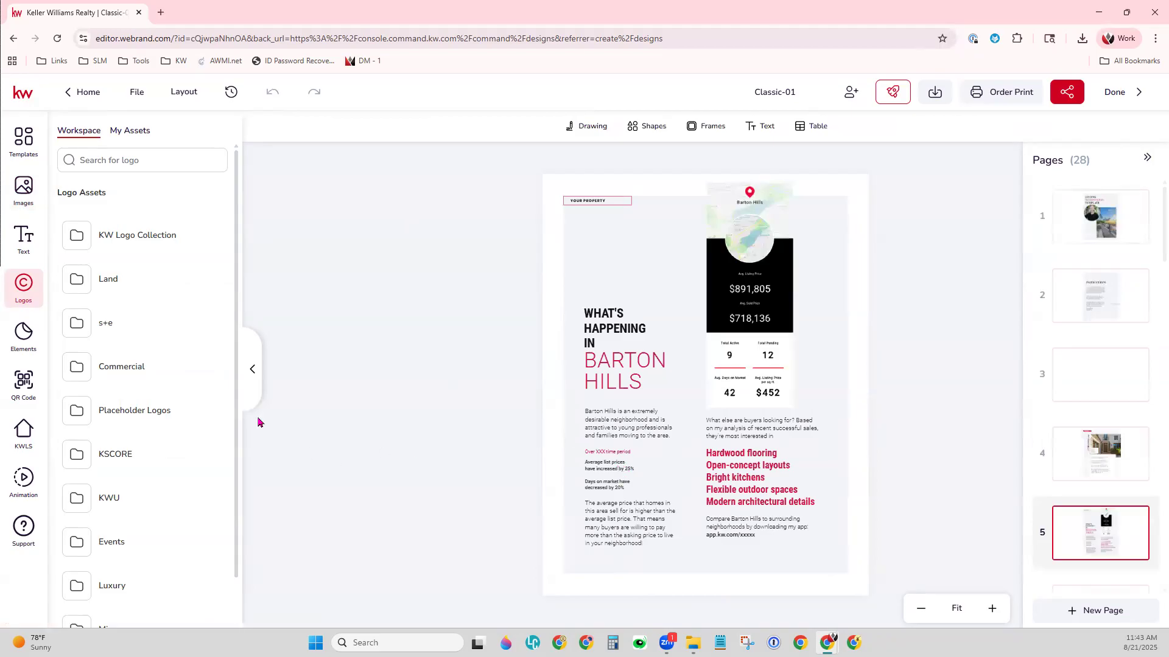
pyautogui.click(16, 491)
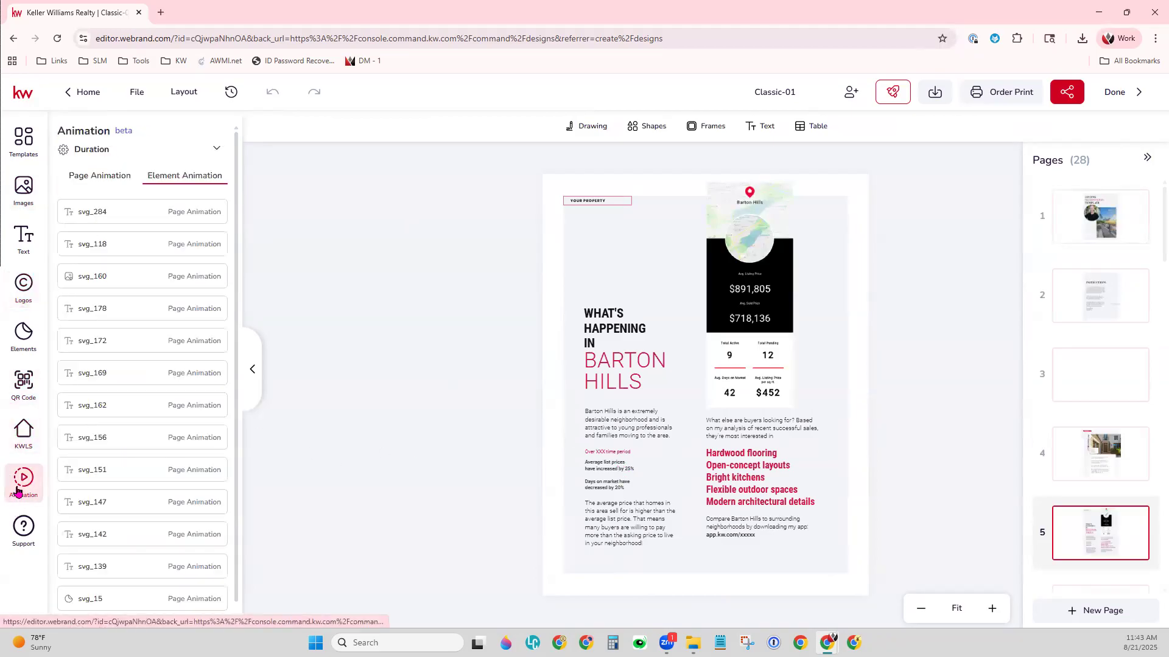
pyautogui.click(1111, 214)
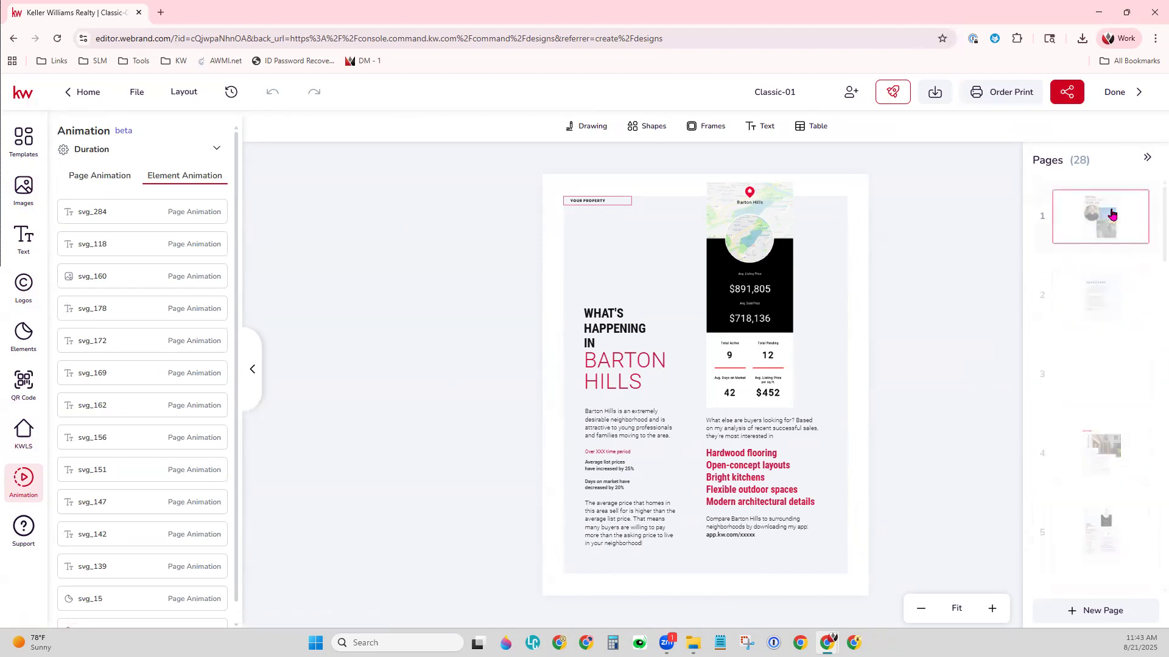
pyautogui.click(637, 367)
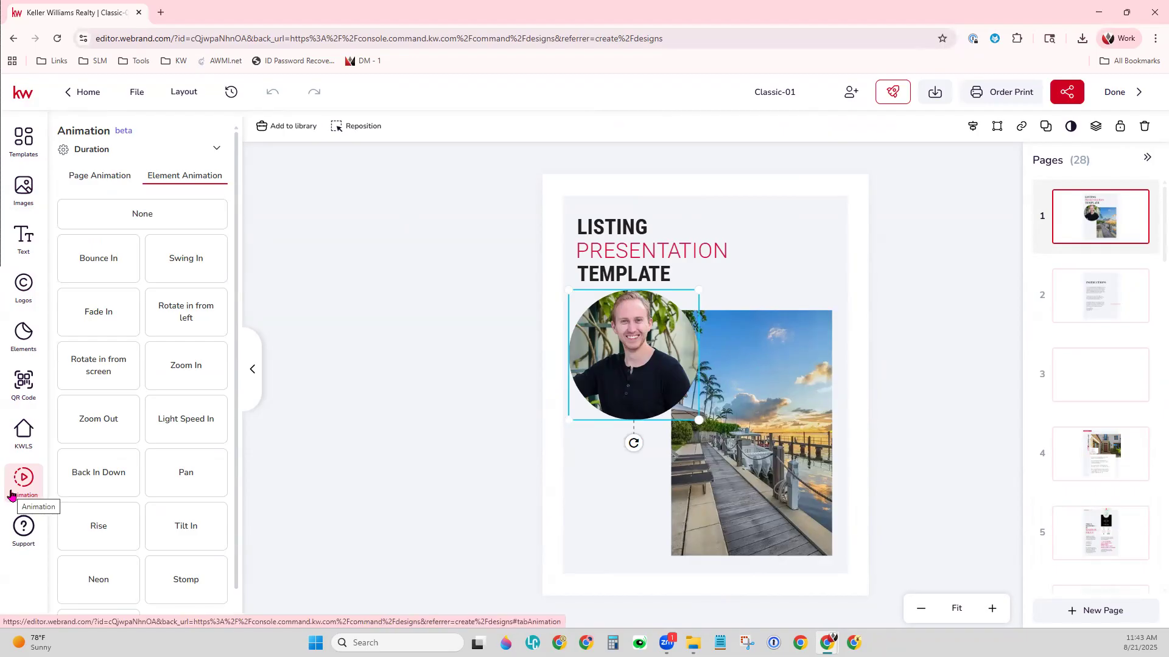
# - Try several entrance effects on the headshot, settling on Back In Down, then open QR Code
pyautogui.click(138, 258)
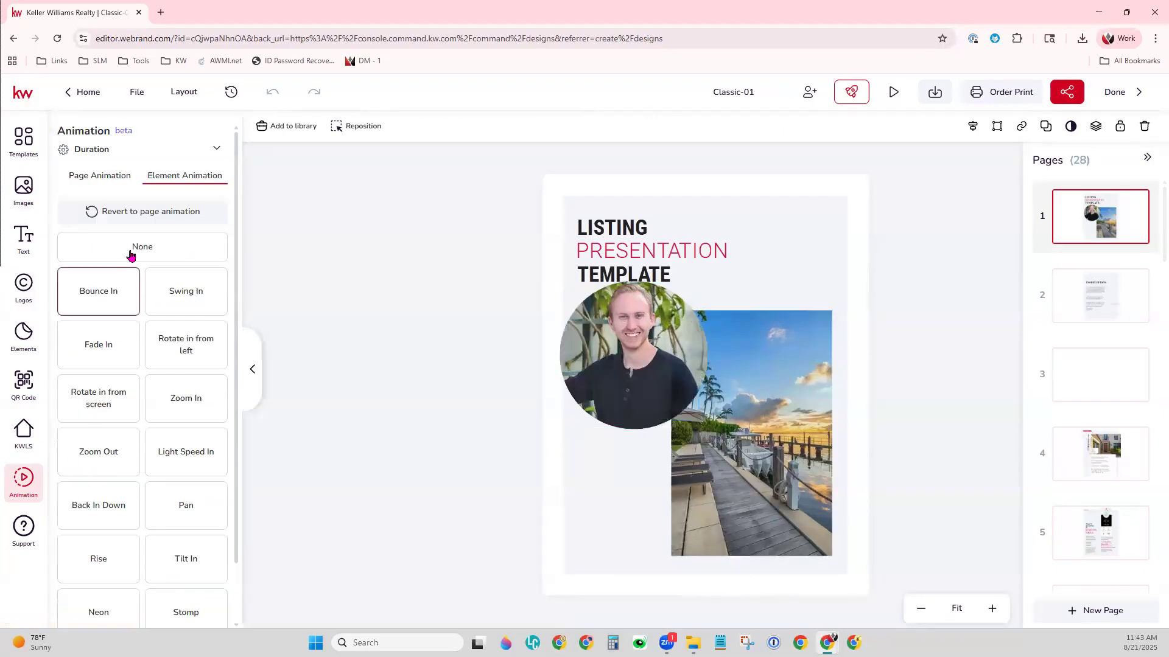
pyautogui.click(170, 308)
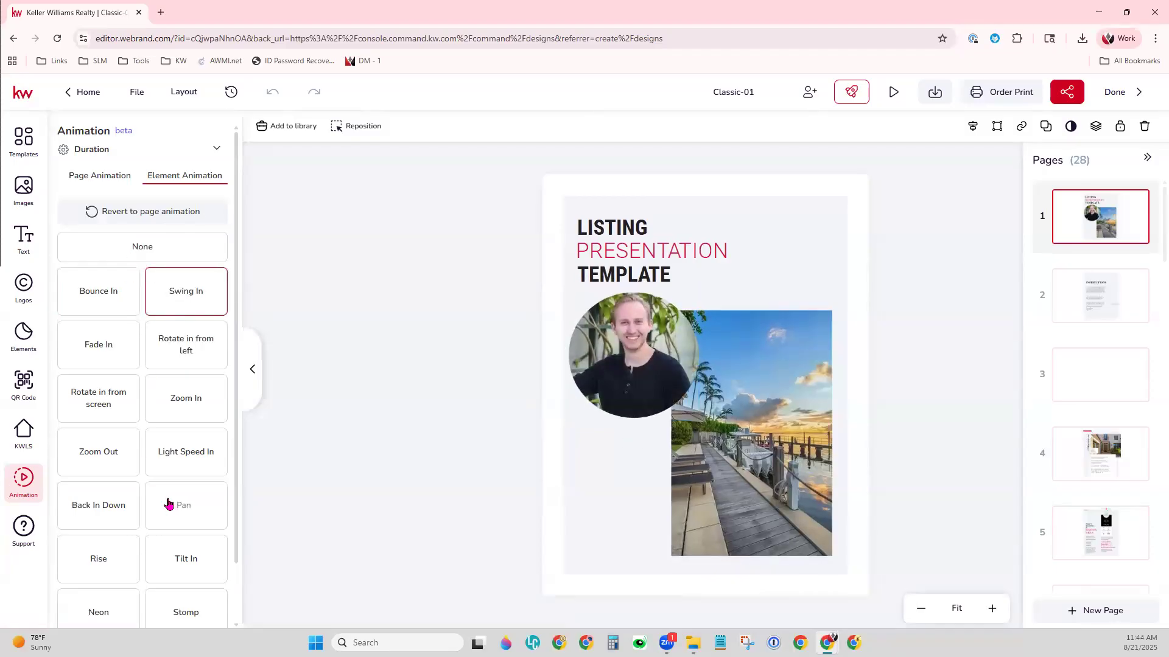
pyautogui.click(177, 504)
pyautogui.click(149, 563)
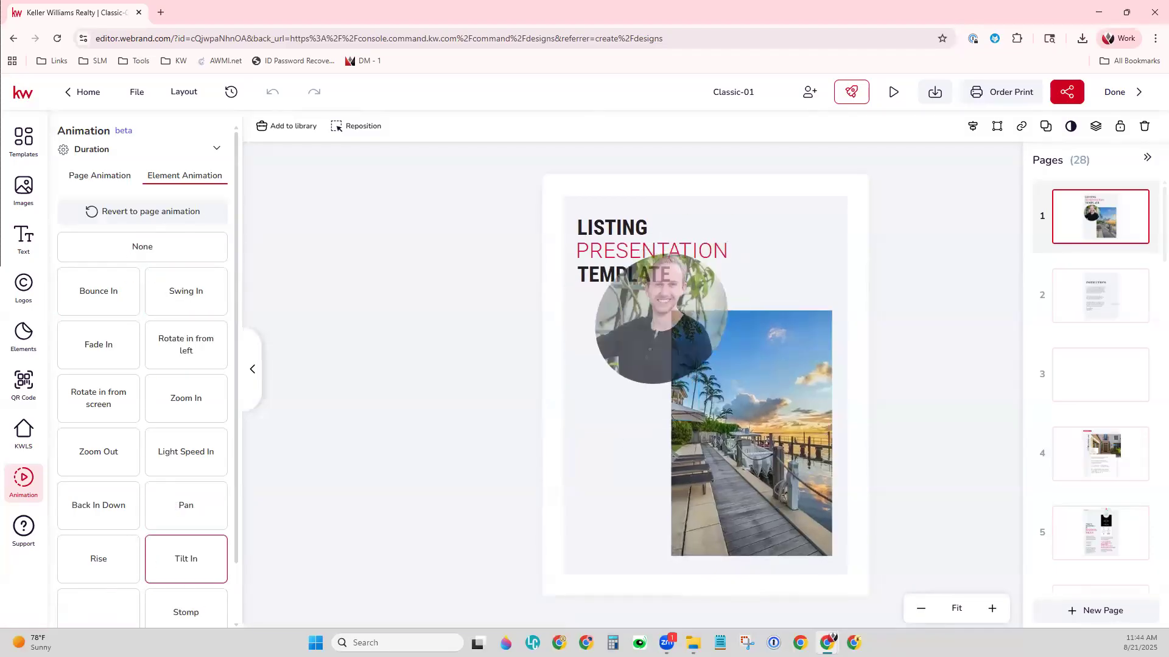
pyautogui.click(104, 554)
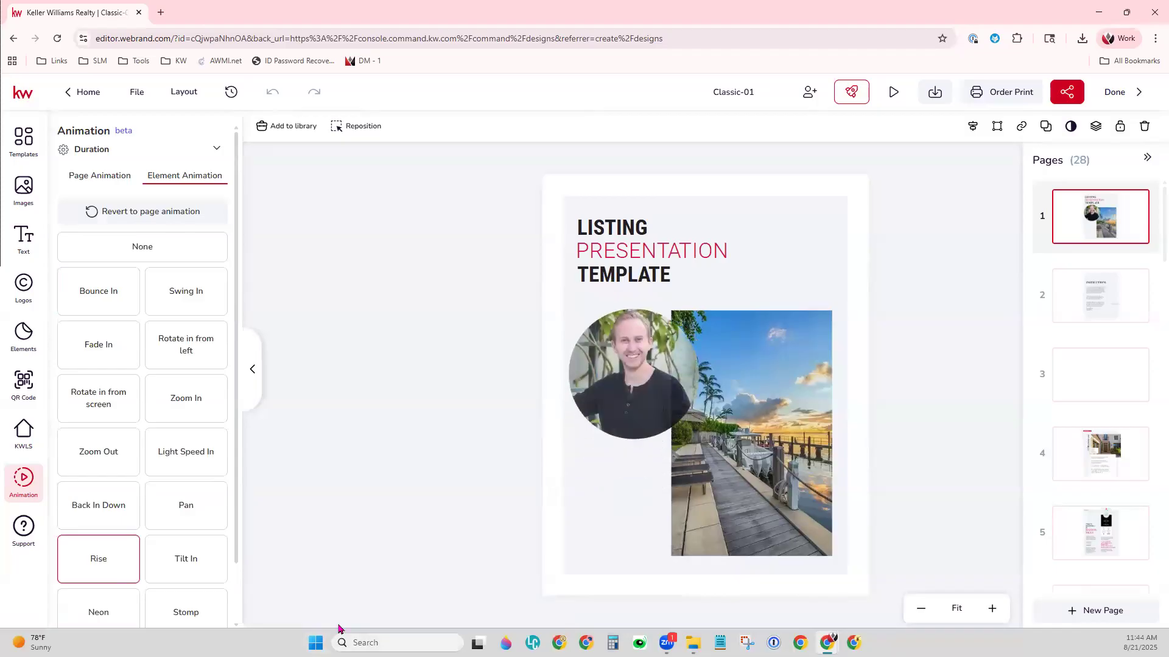
pyautogui.click(109, 360)
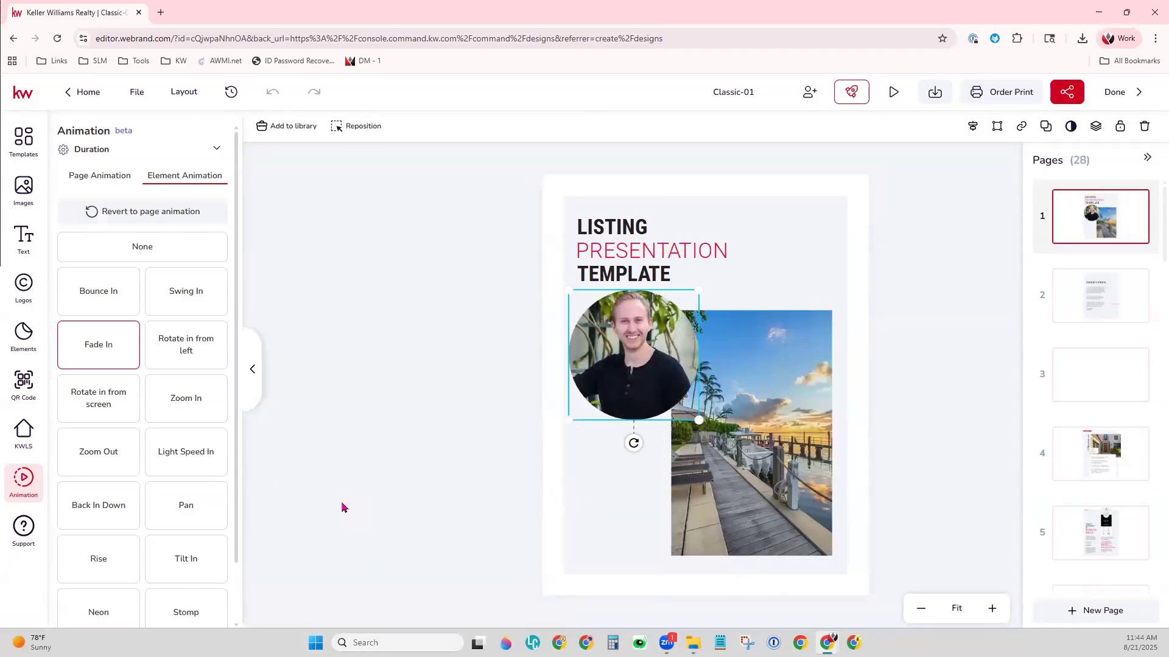
pyautogui.click(122, 448)
pyautogui.click(99, 505)
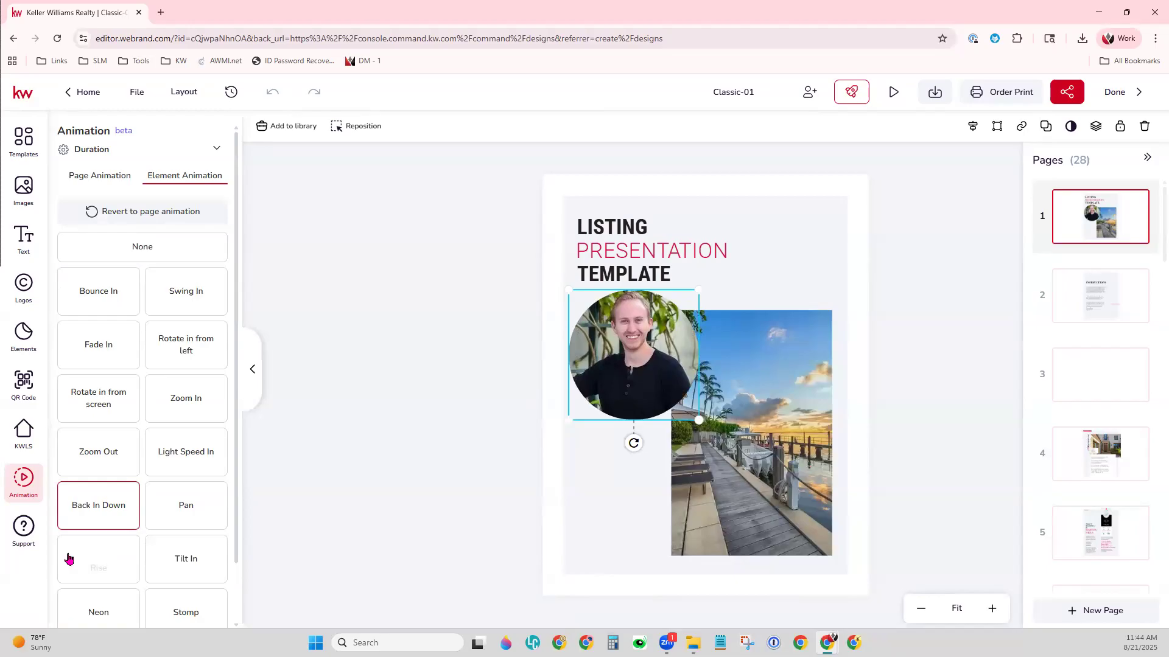
pyautogui.click(28, 386)
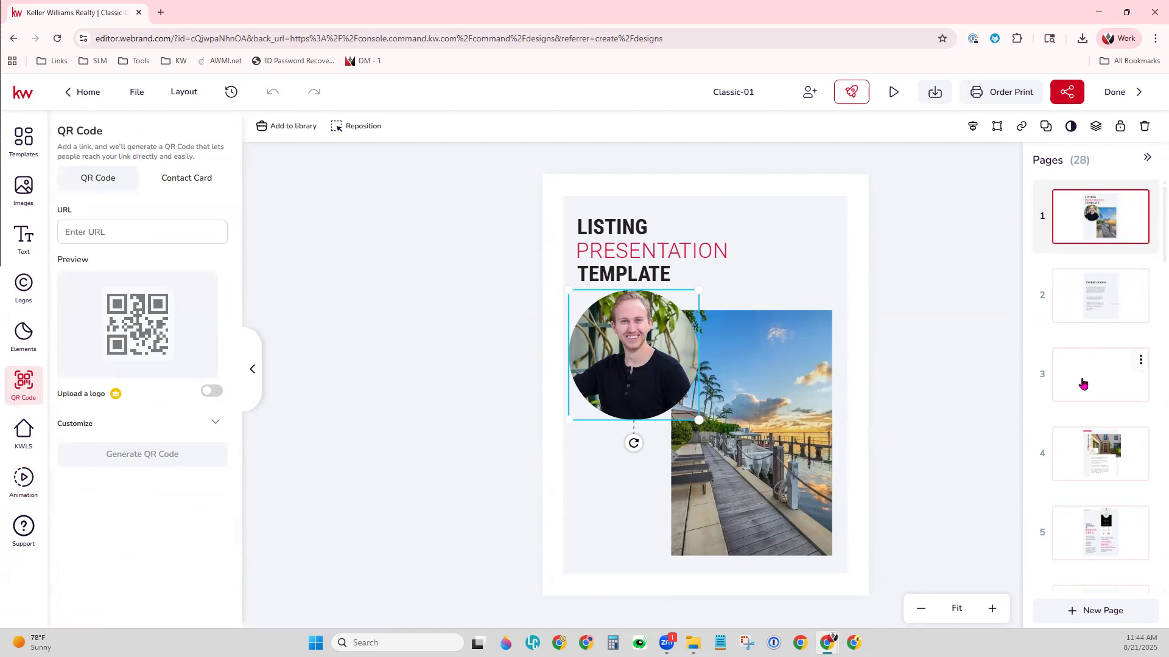
# - Scroll the Pages panel to the end and open page 28, the dark contact back page
pyautogui.scroll(-20, 1084, 567)
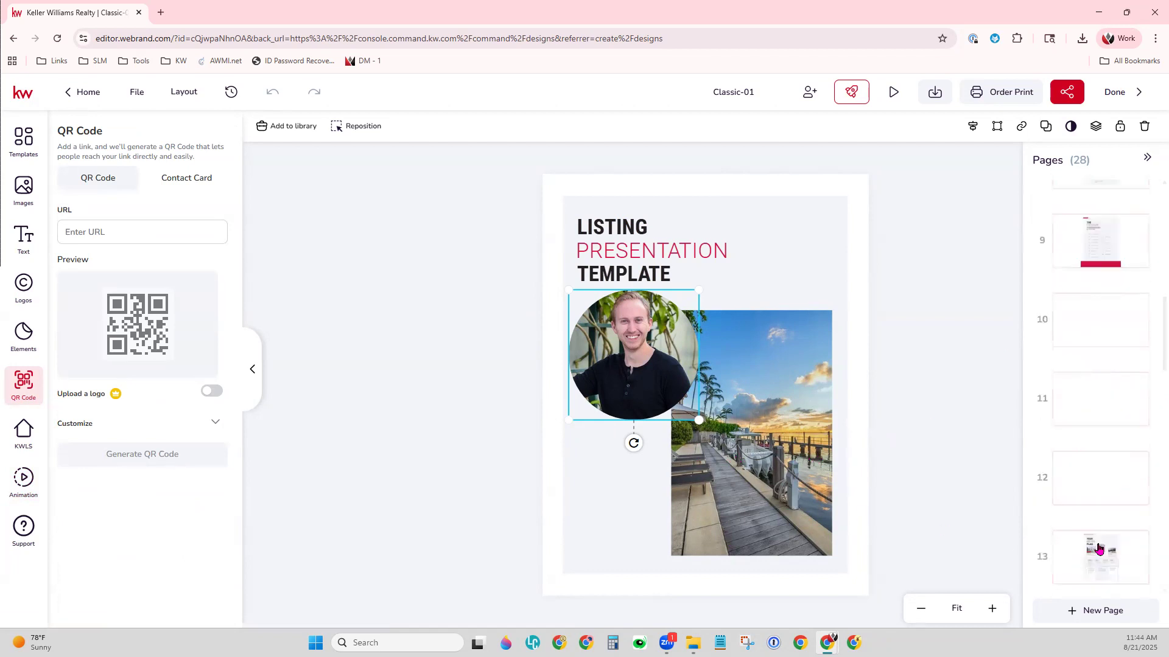
pyautogui.scroll(-2, 1099, 549)
pyautogui.click(1083, 570)
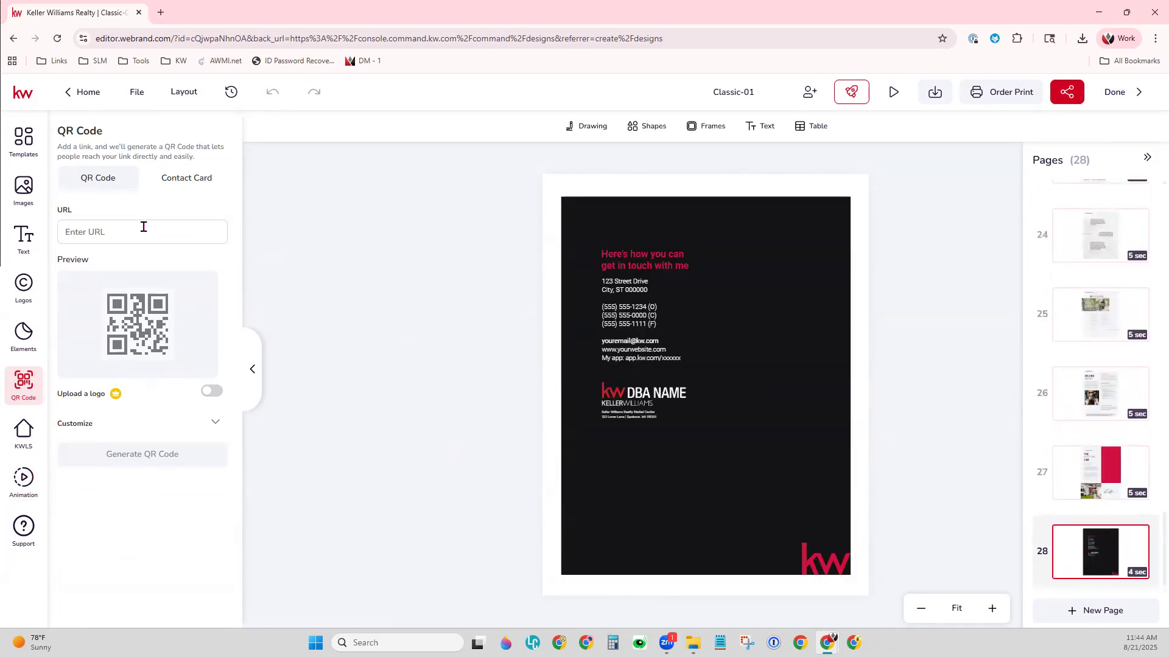
# - Load the agent's kw.com website in a new browser tab
pyautogui.click(162, 13)
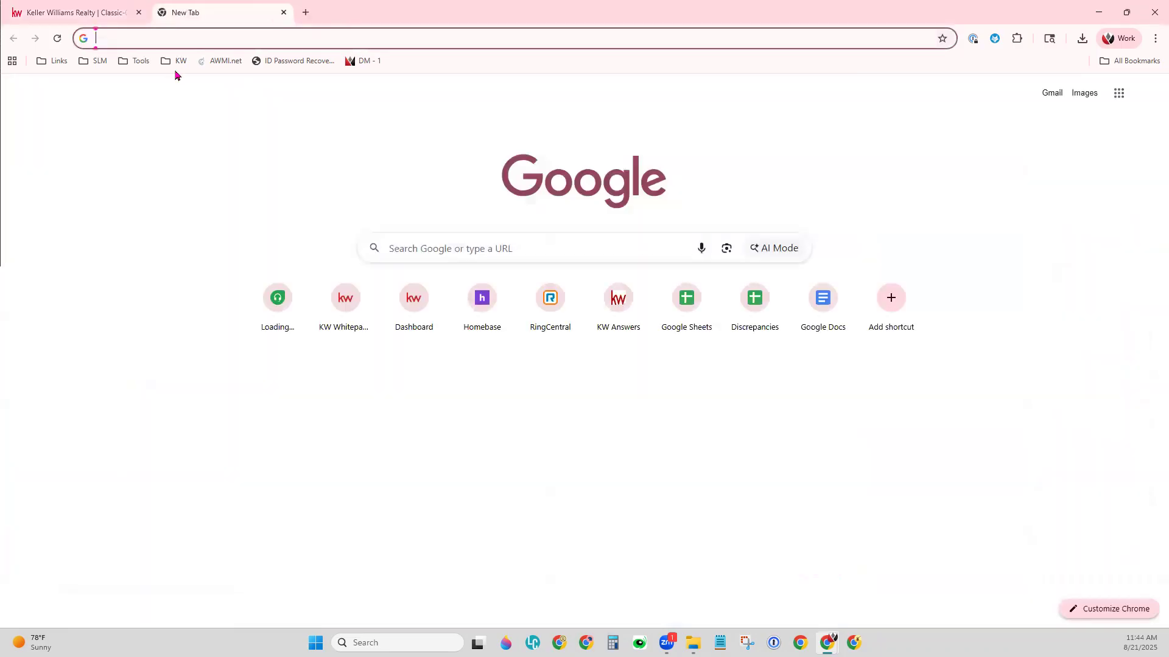
pyautogui.write('scottleroymarketin')
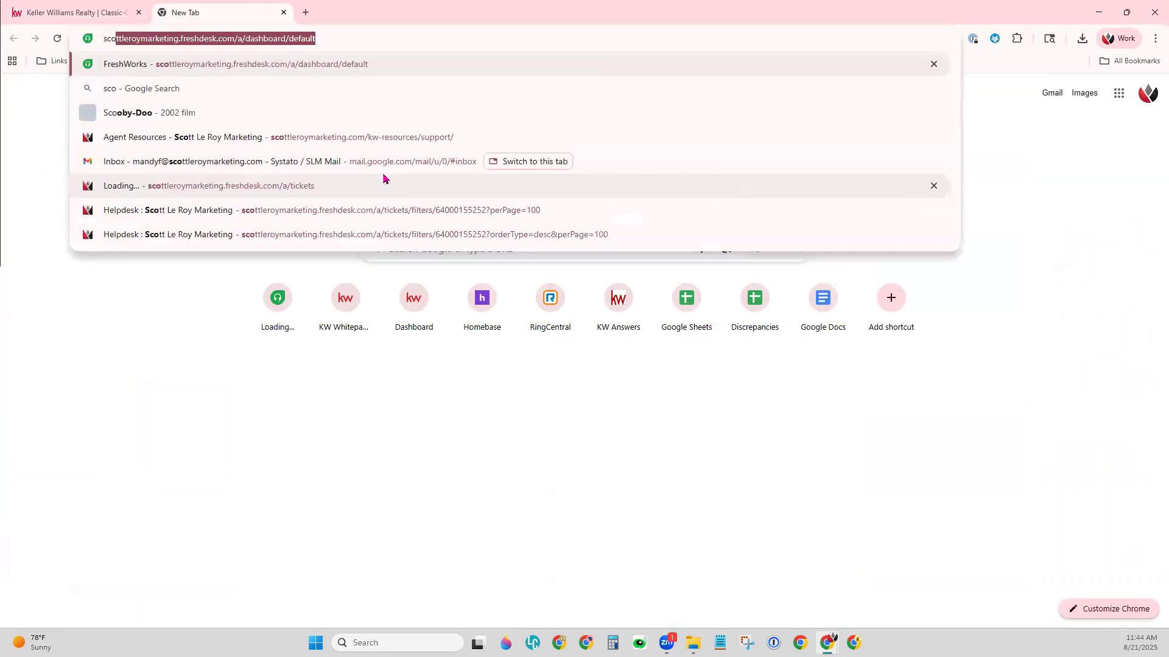
pyautogui.write('g.kw.com')
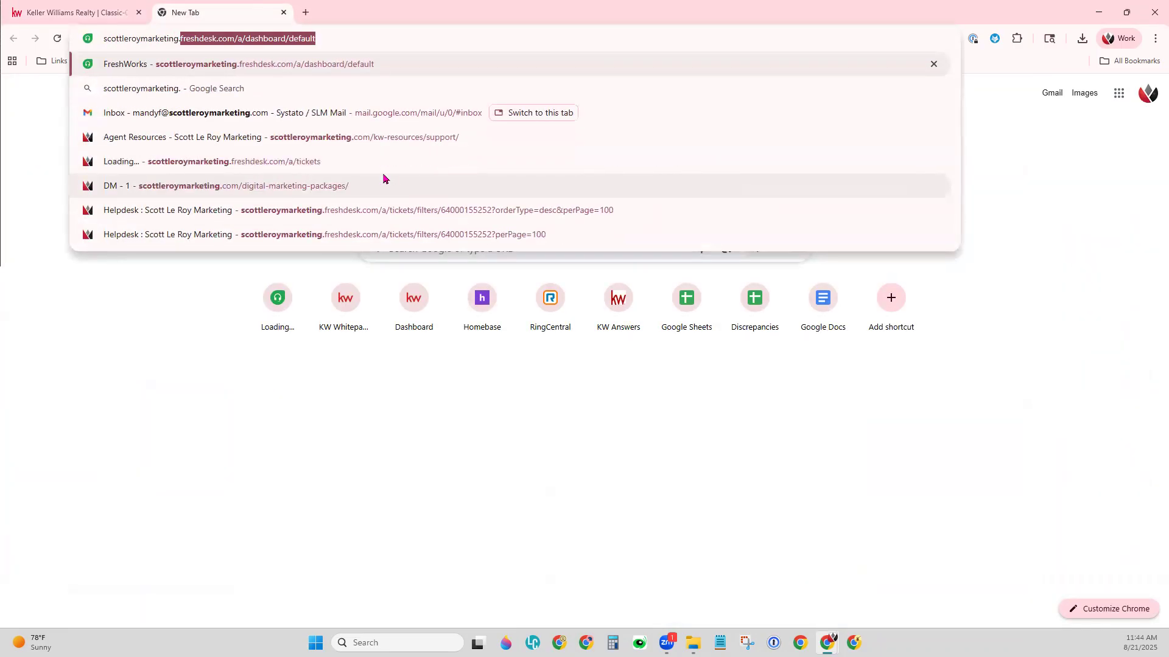
pyautogui.press('Return')
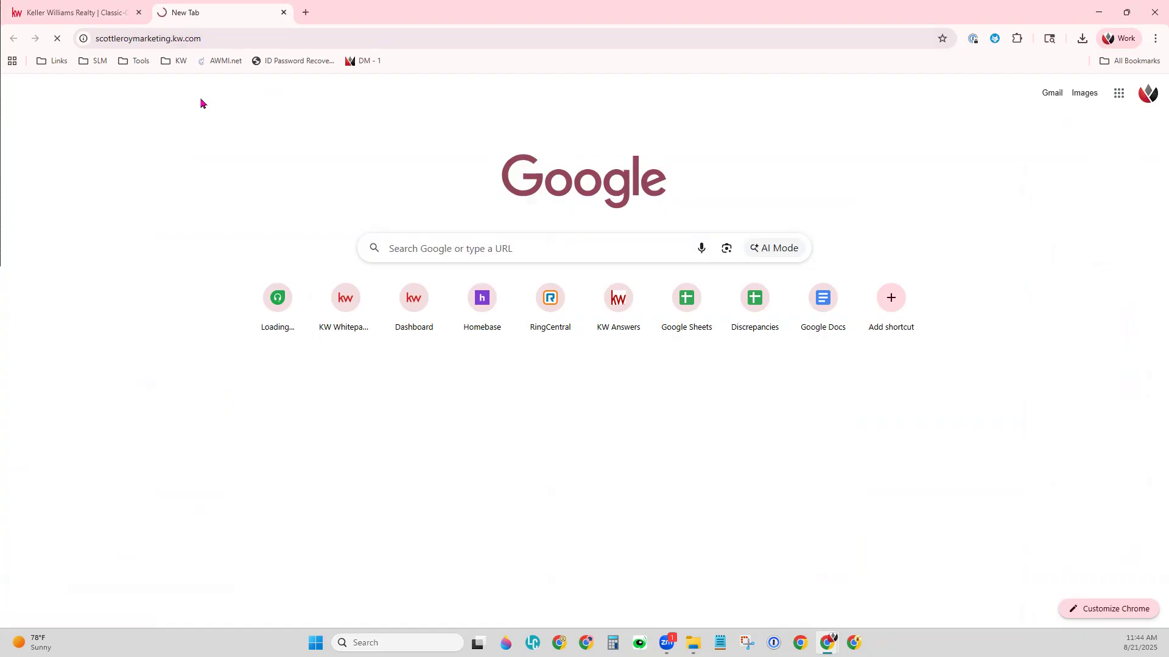
# - Copy the site's full web address and close the tab
pyautogui.click(172, 42)
pyautogui.click(182, 39)
pyautogui.tripleClick(188, 40)
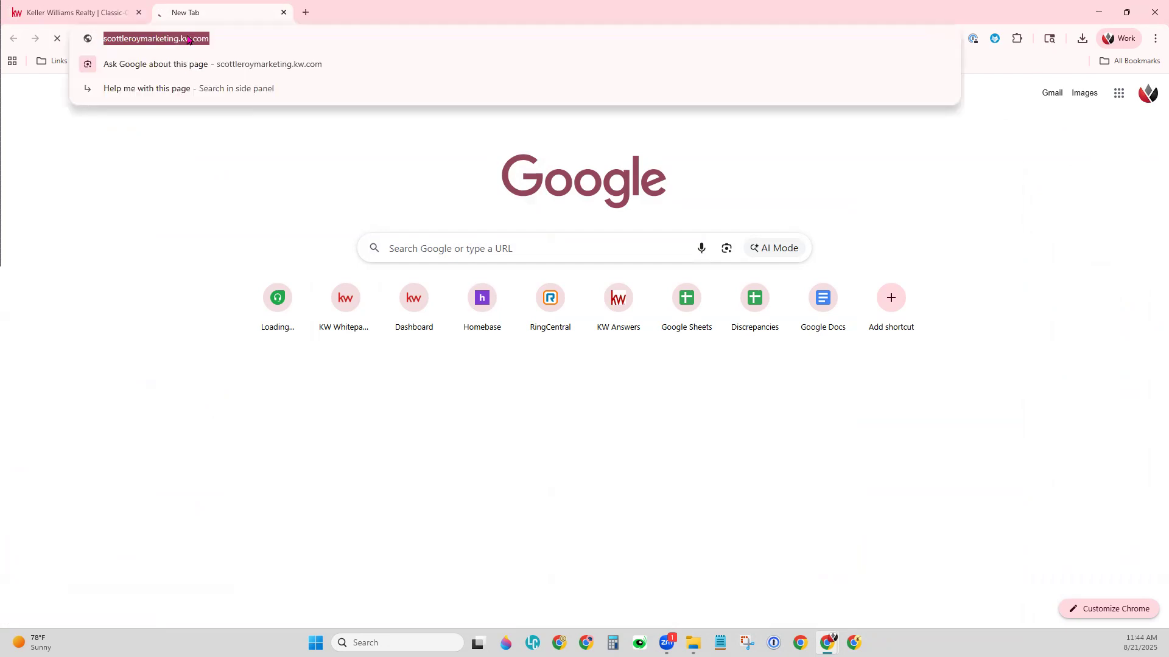
pyautogui.click(196, 175)
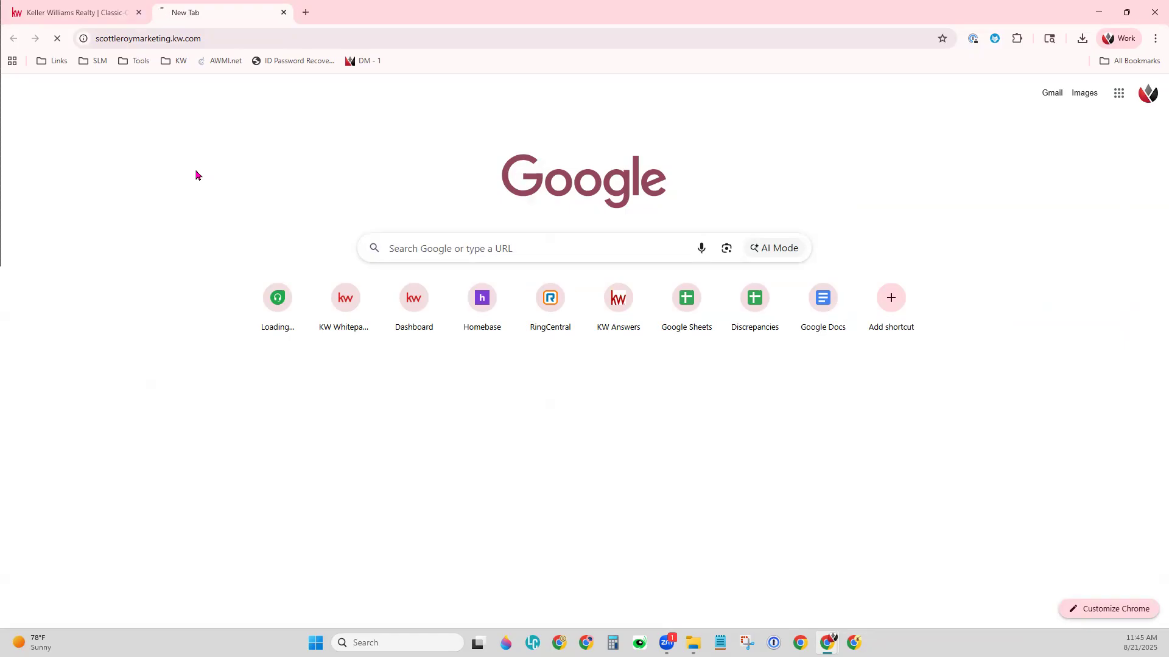
pyautogui.click(152, 33)
pyautogui.hotkey('ctrl', 'c')
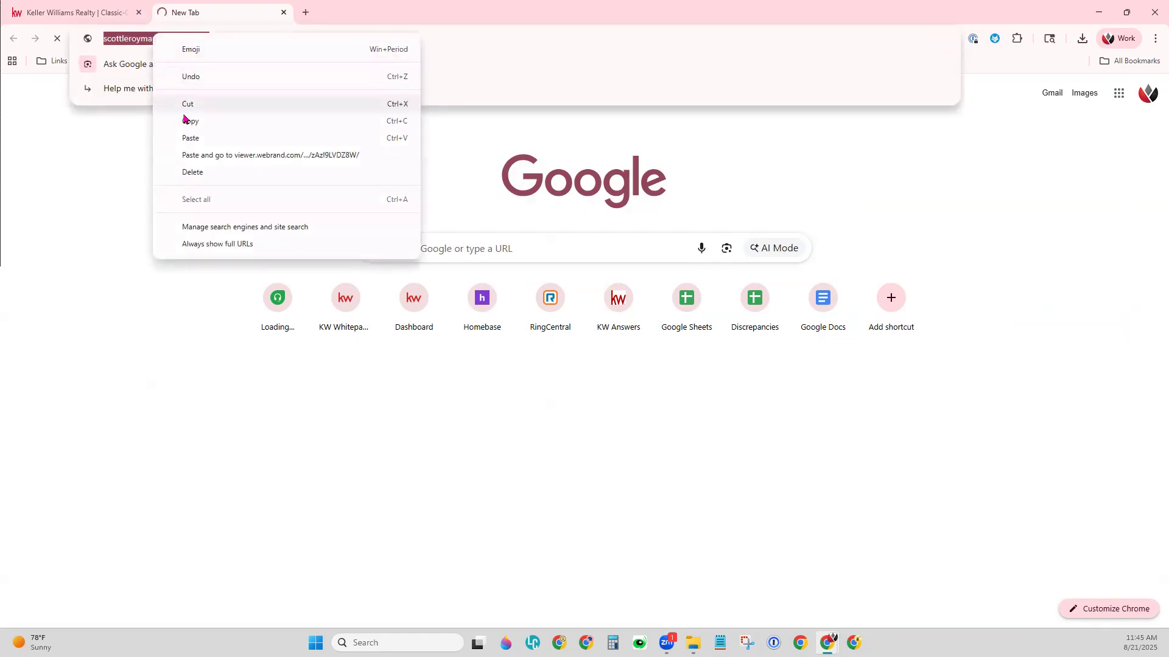
pyautogui.click(190, 121)
pyautogui.click(284, 12)
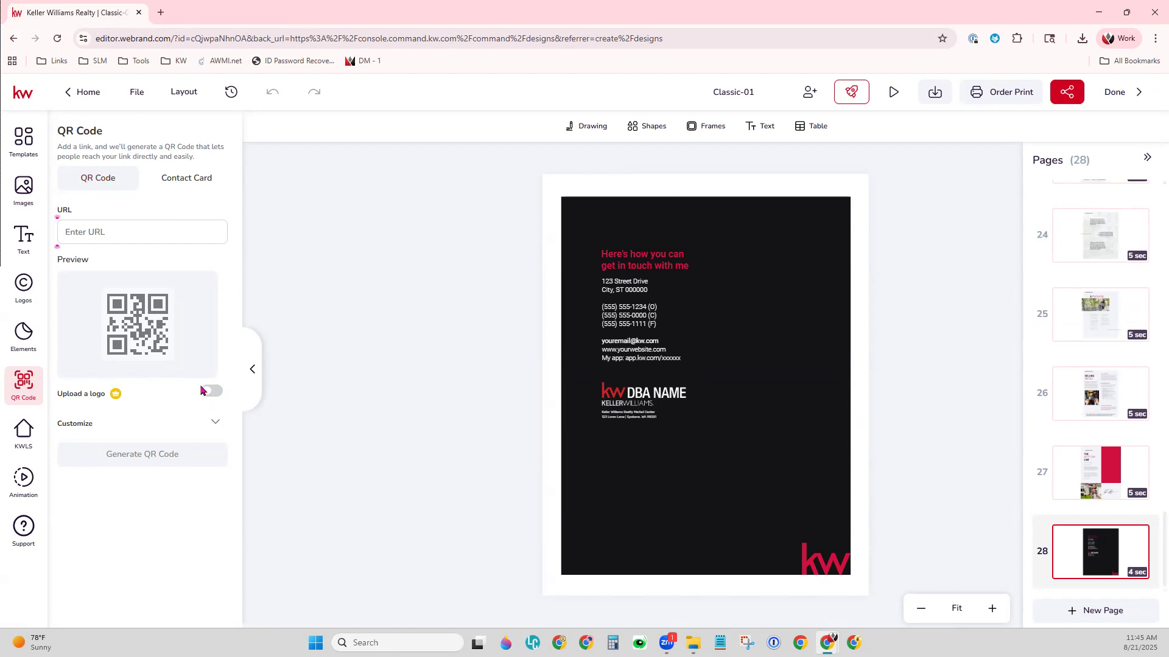
# - Paste the website address into the QR generator and test background colours, keeping pure white
pyautogui.hotkey('ctrl', 'v')
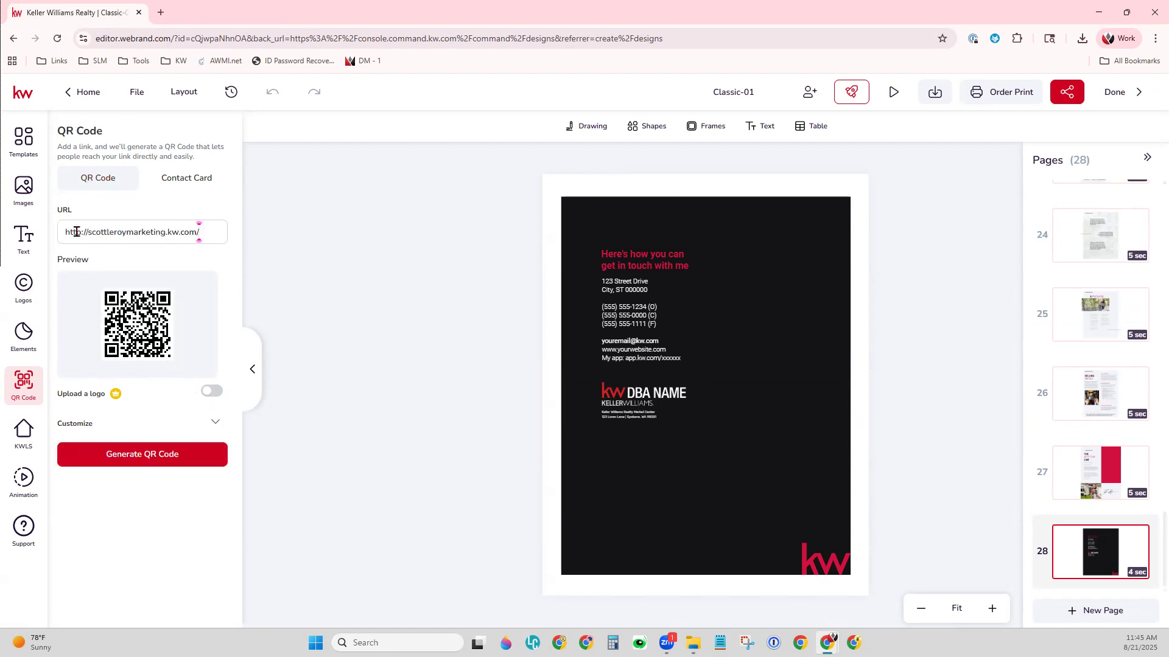
pyautogui.click(201, 464)
pyautogui.click(213, 428)
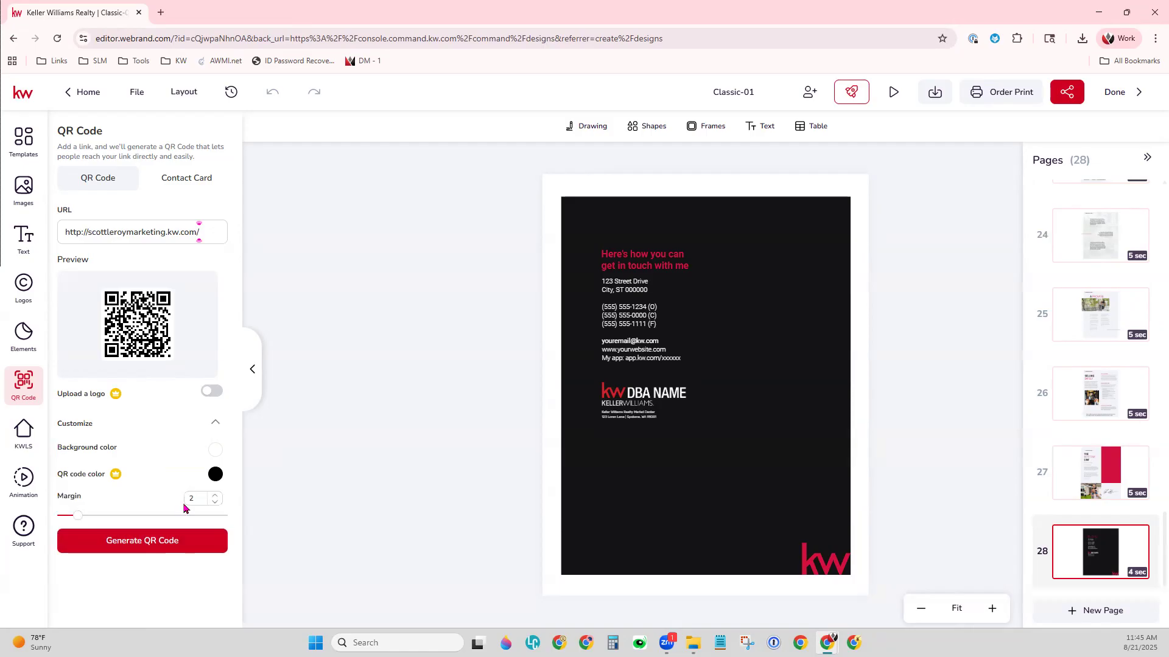
pyautogui.click(216, 451)
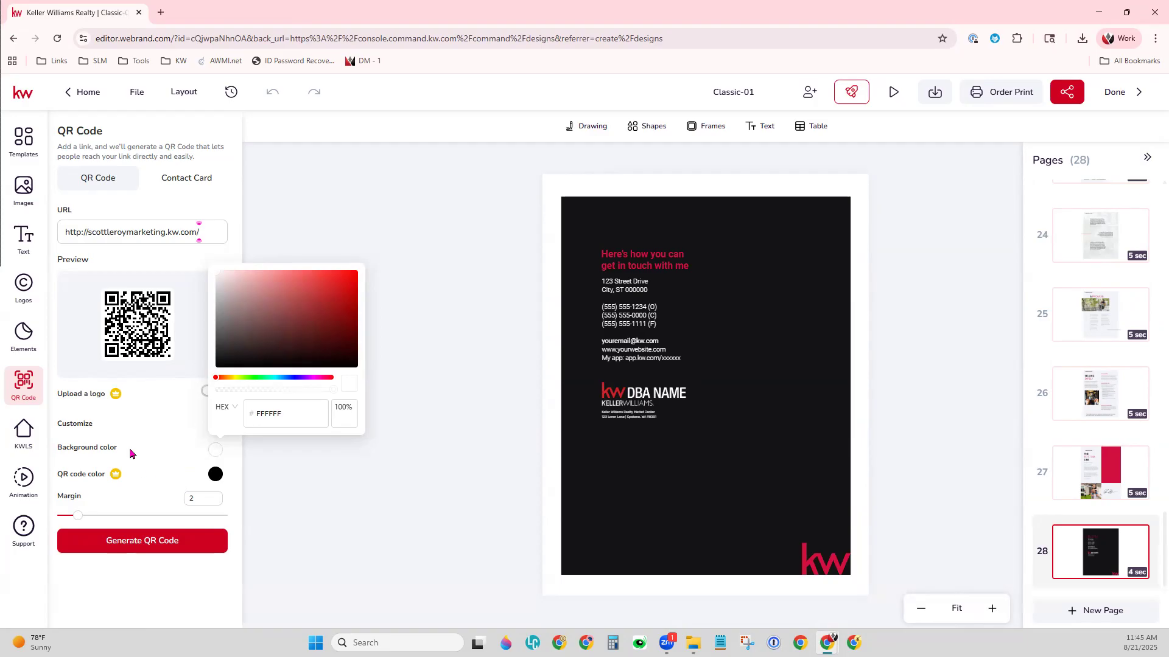
pyautogui.click(341, 288)
pyautogui.click(293, 291)
pyautogui.click(217, 285)
pyautogui.click(219, 277)
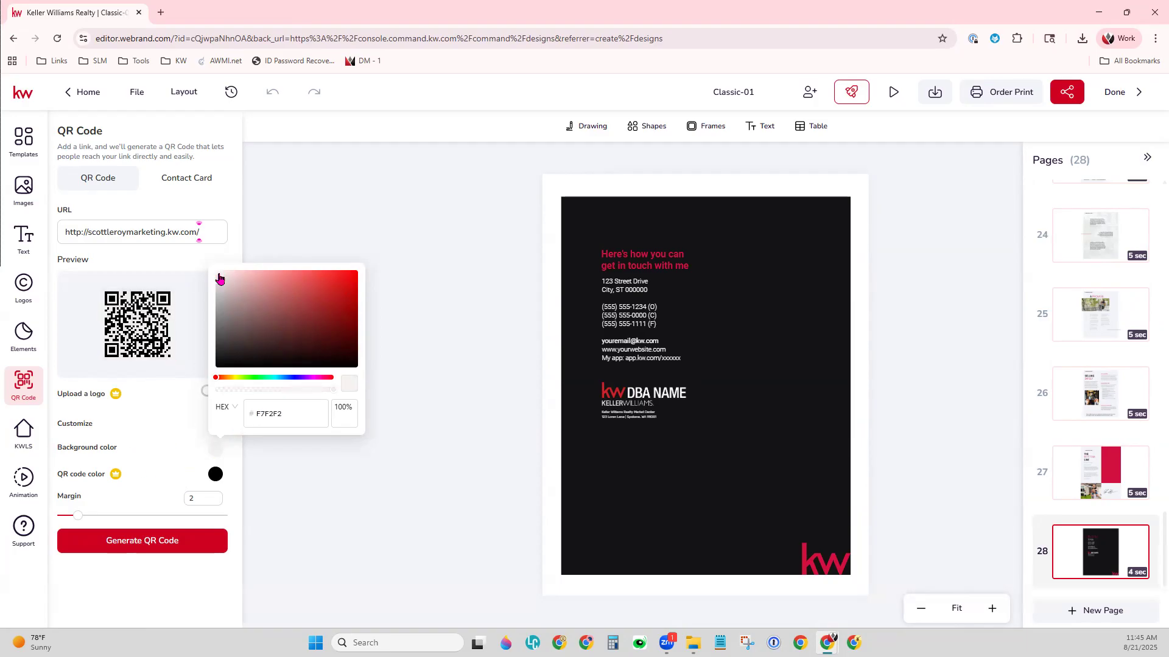
pyautogui.click(216, 272)
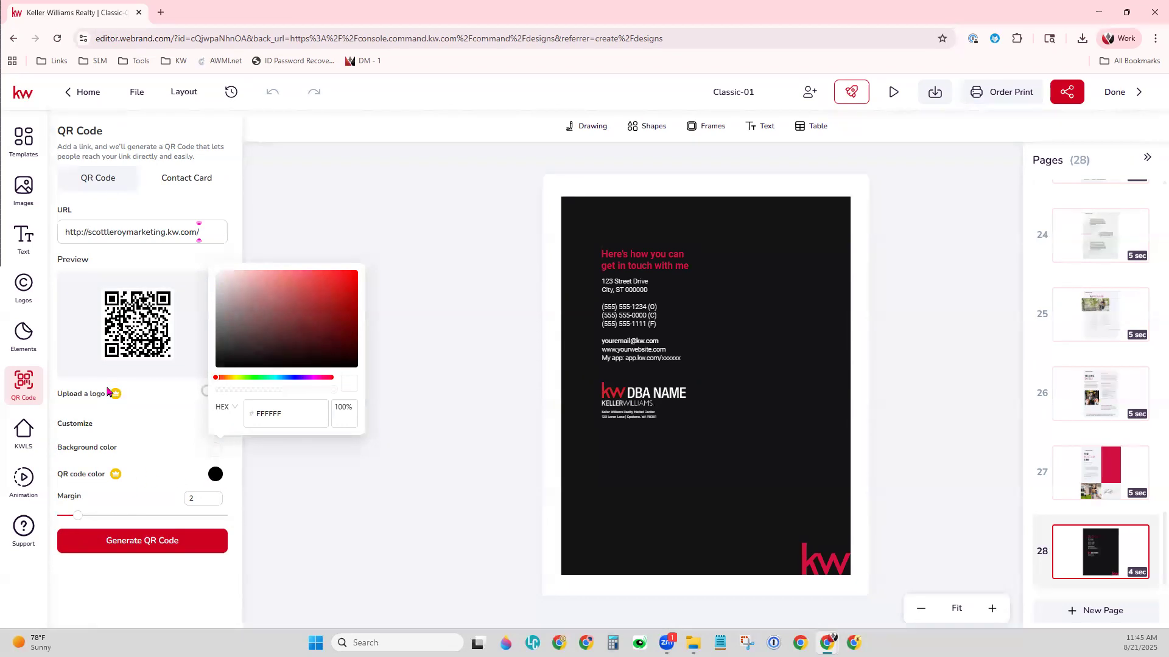
pyautogui.click(145, 398)
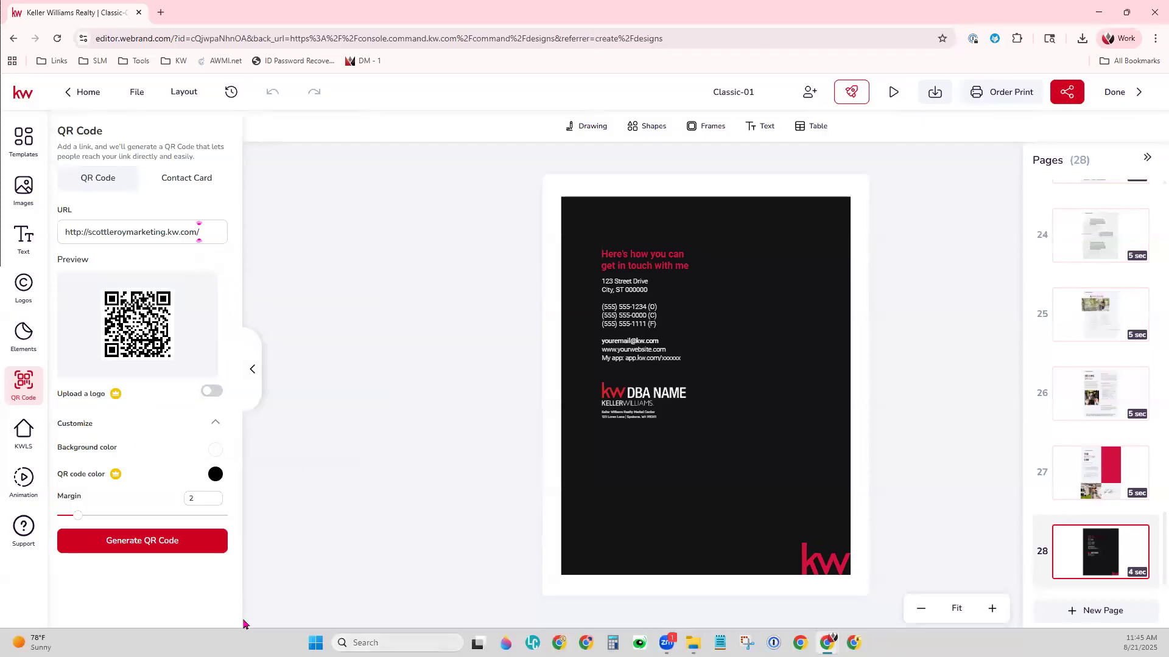
# - Widen the QR margin to 3, generate the code and place it lower left
pyautogui.moveTo(78, 516)
pyautogui.mouseDown()
pyautogui.moveTo(110, 518)
pyautogui.moveTo(88, 515)
pyautogui.mouseUp()
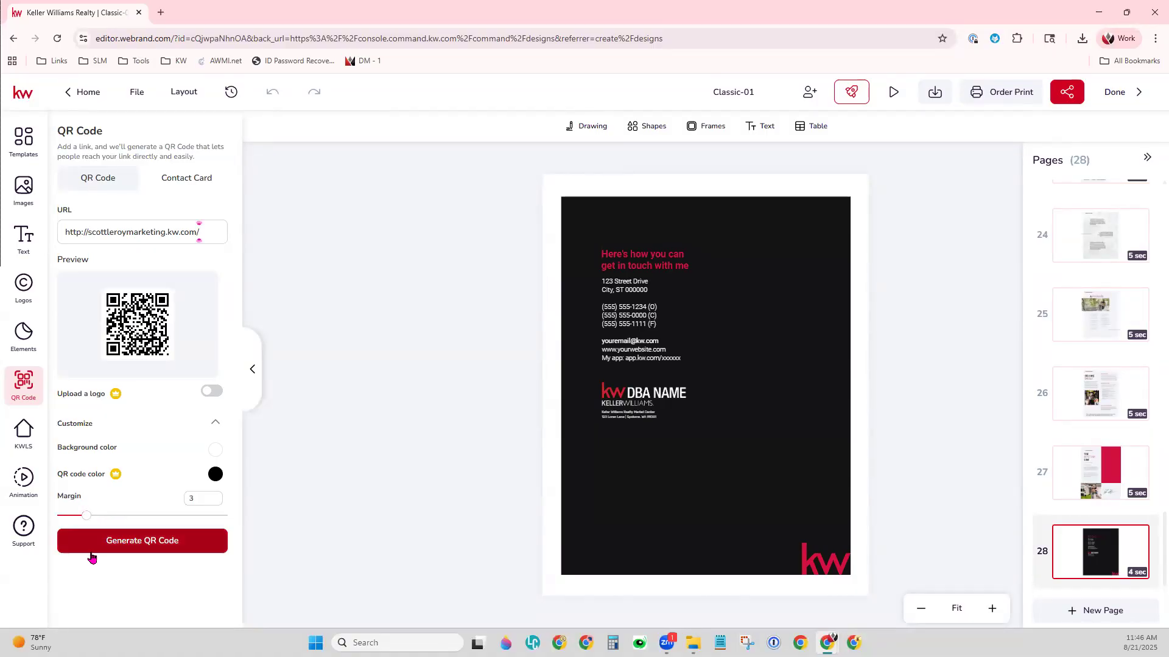
pyautogui.click(117, 547)
pyautogui.moveTo(731, 389)
pyautogui.mouseDown()
pyautogui.moveTo(737, 420)
pyautogui.moveTo(649, 508)
pyautogui.moveTo(676, 509)
pyautogui.mouseUp()
# - Save the design and rename it 'Demo 082125 -Listing Pres Classic-01'
pyautogui.click(430, 435)
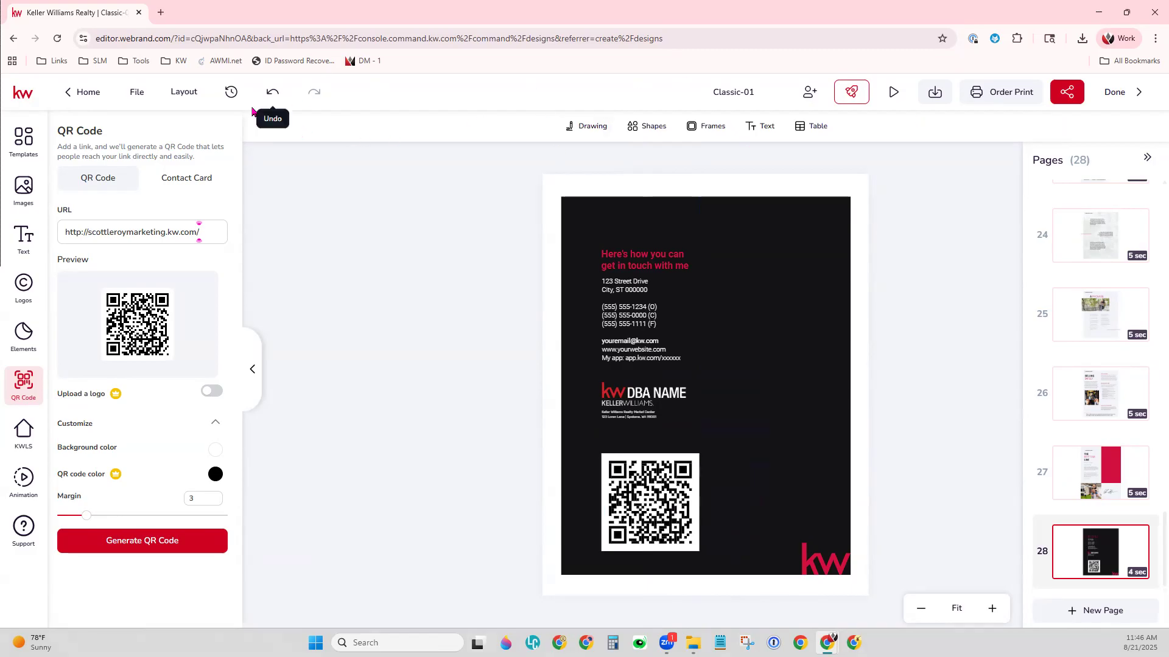
pyautogui.click(137, 93)
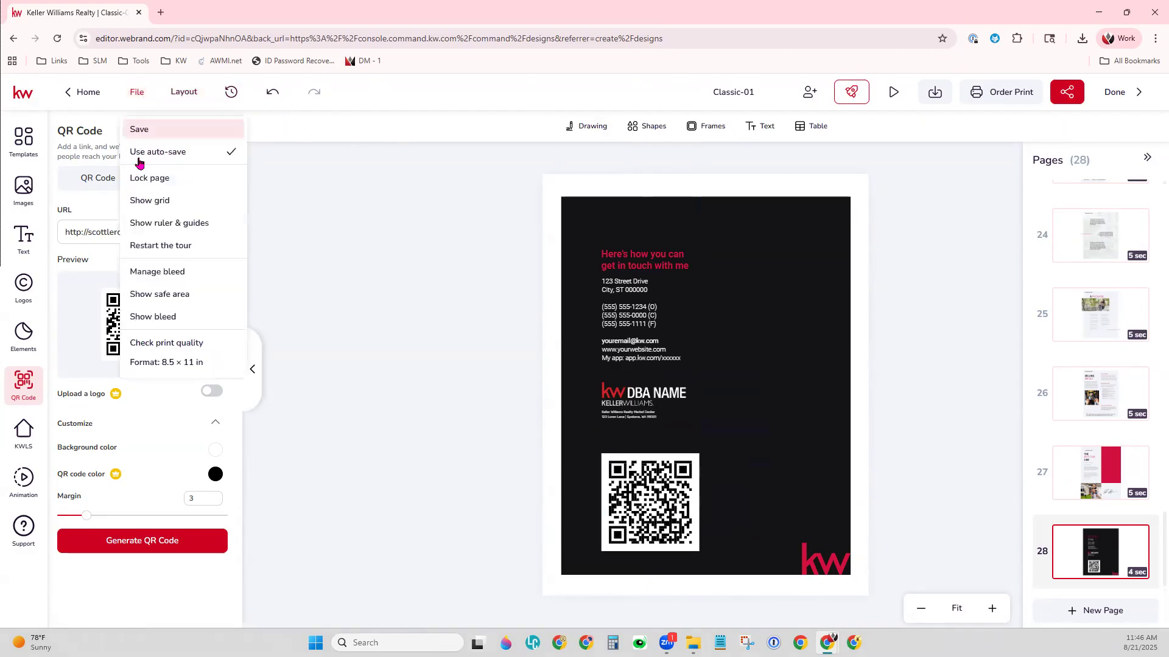
pyautogui.click(138, 128)
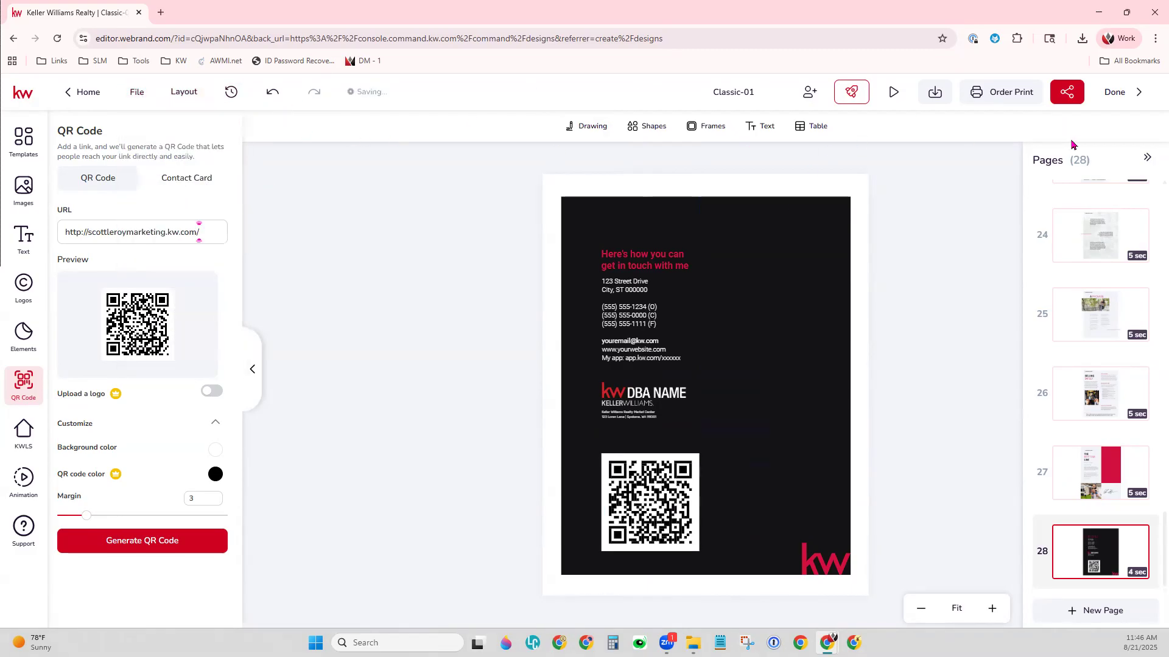
pyautogui.click(708, 93)
pyautogui.write('Demo')
pyautogui.write(' 082125 -')
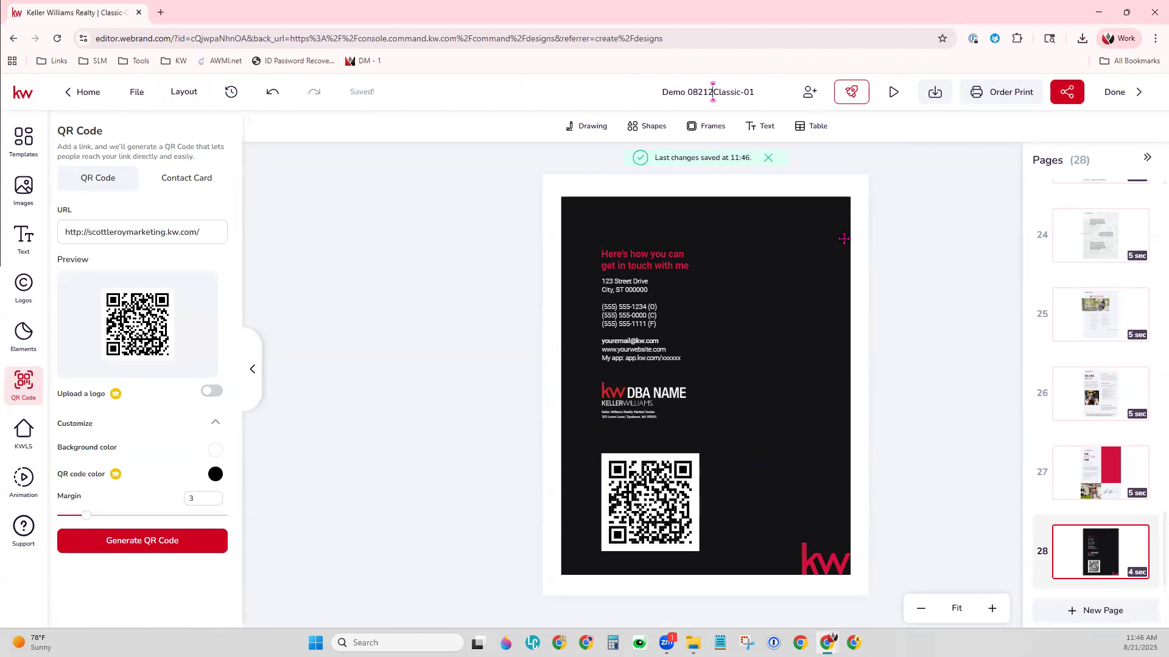
pyautogui.write('Listing Pres')
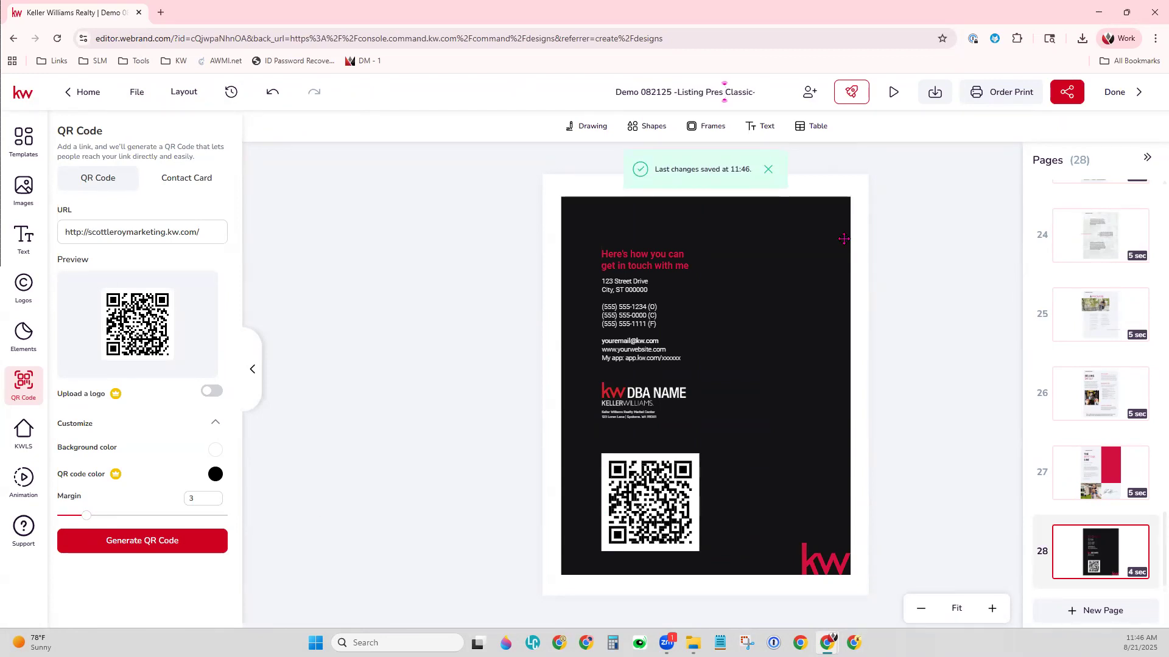
pyautogui.press('Return')
# - Set the download to PNG with only pages 1, 3, 4 and 5 selected
pyautogui.click(937, 92)
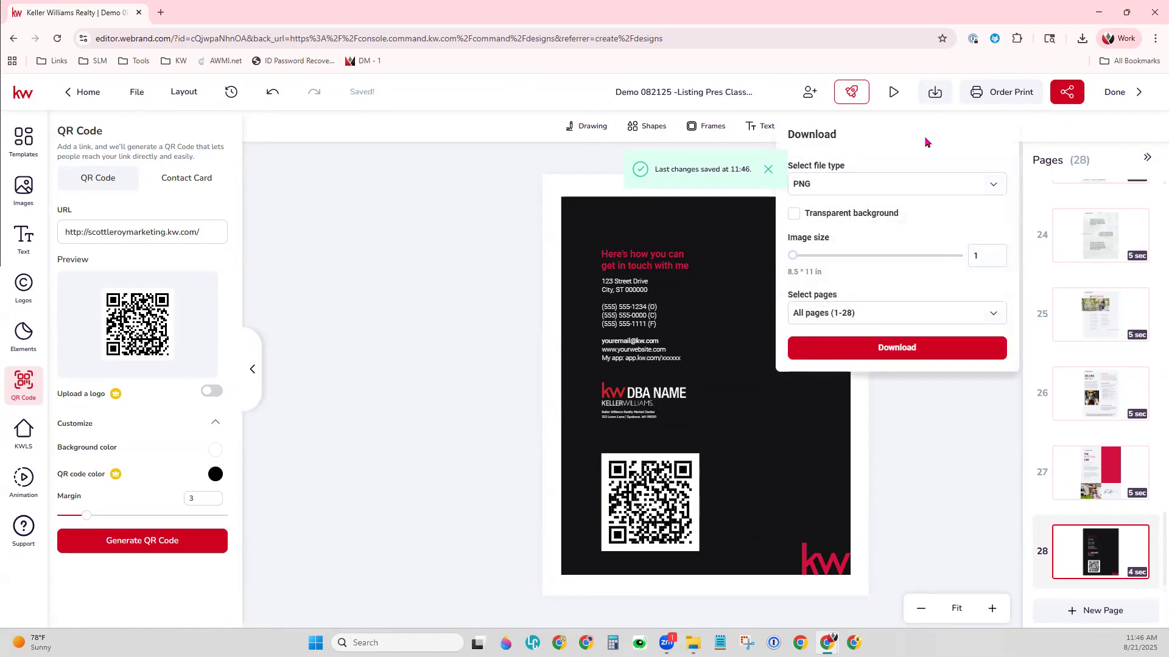
pyautogui.click(880, 190)
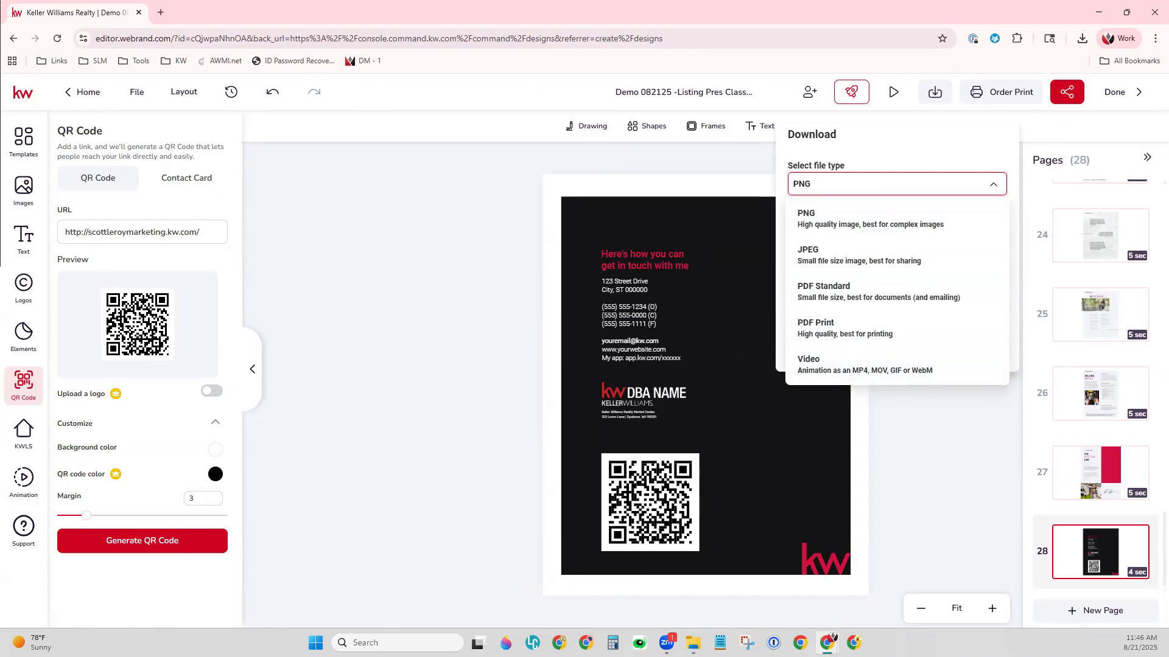
pyautogui.click(887, 193)
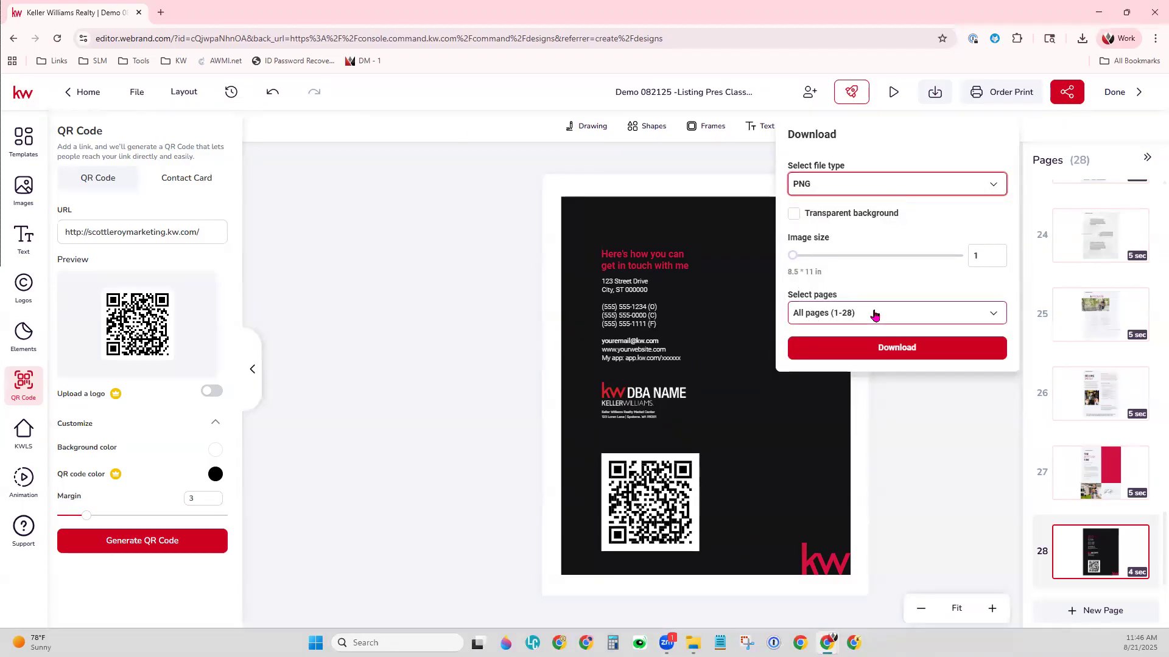
pyautogui.click(877, 314)
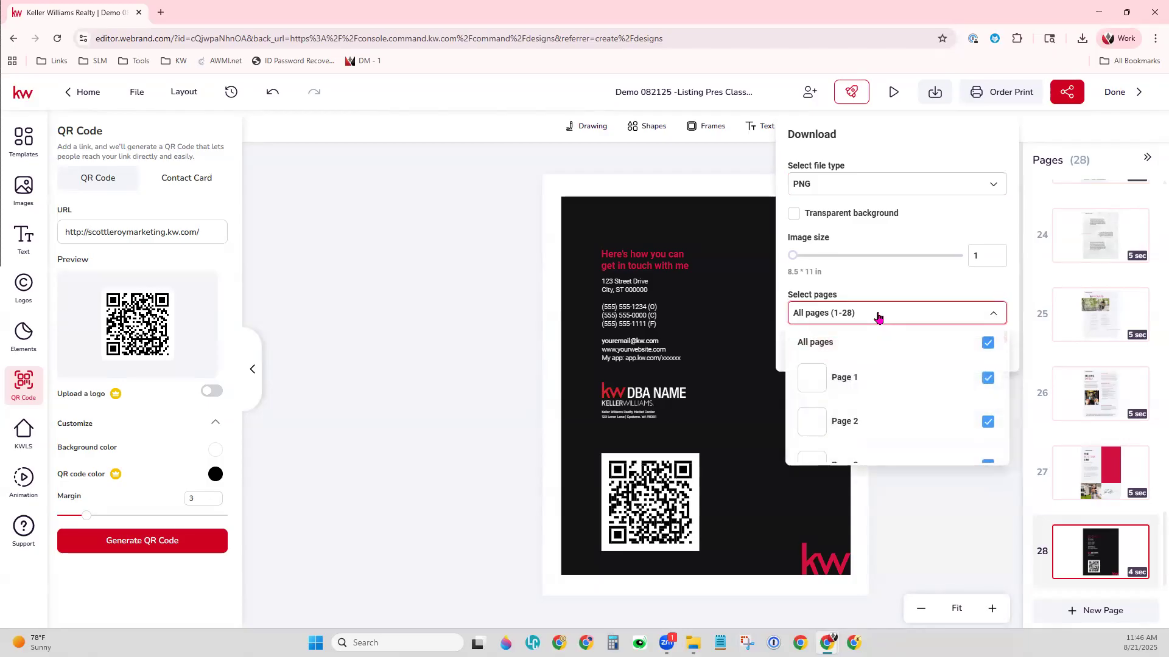
pyautogui.click(988, 344)
pyautogui.scroll(-3, 991, 377)
pyautogui.click(988, 393)
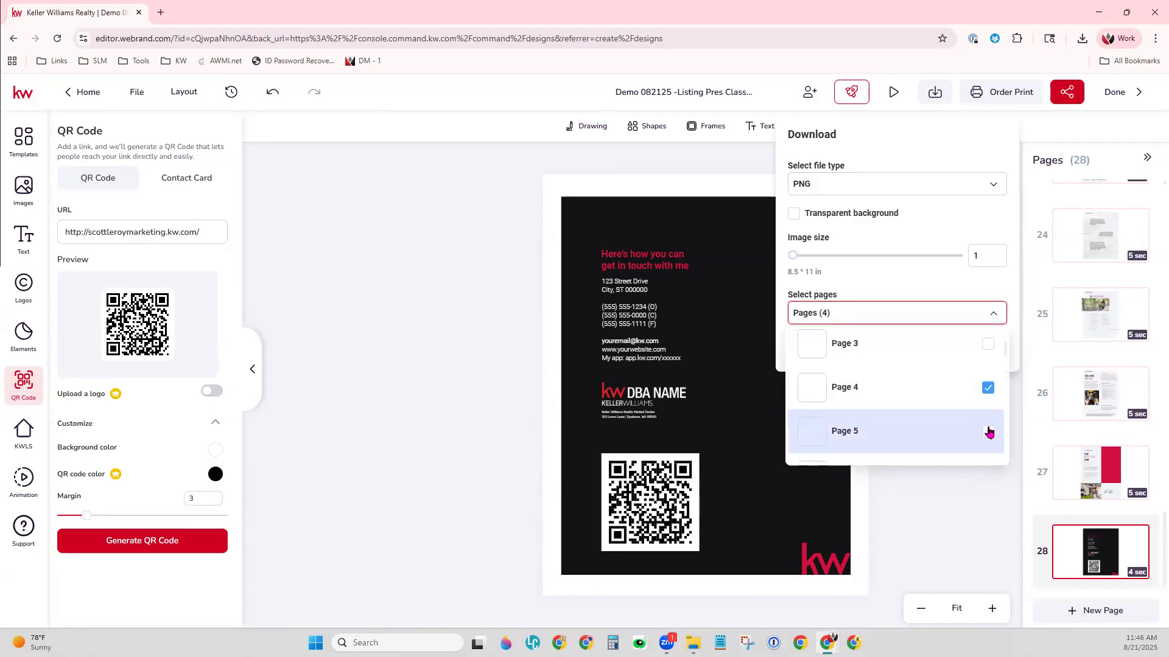
pyautogui.click(988, 431)
pyautogui.click(988, 344)
pyautogui.scroll(2, 962, 402)
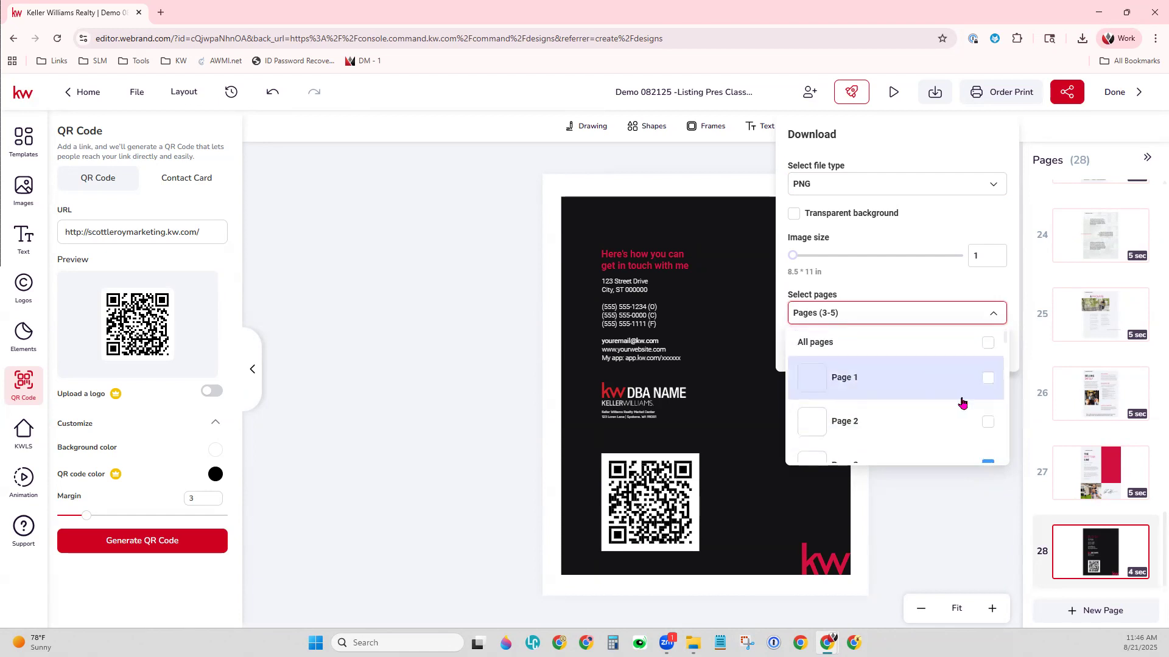
pyautogui.click(988, 379)
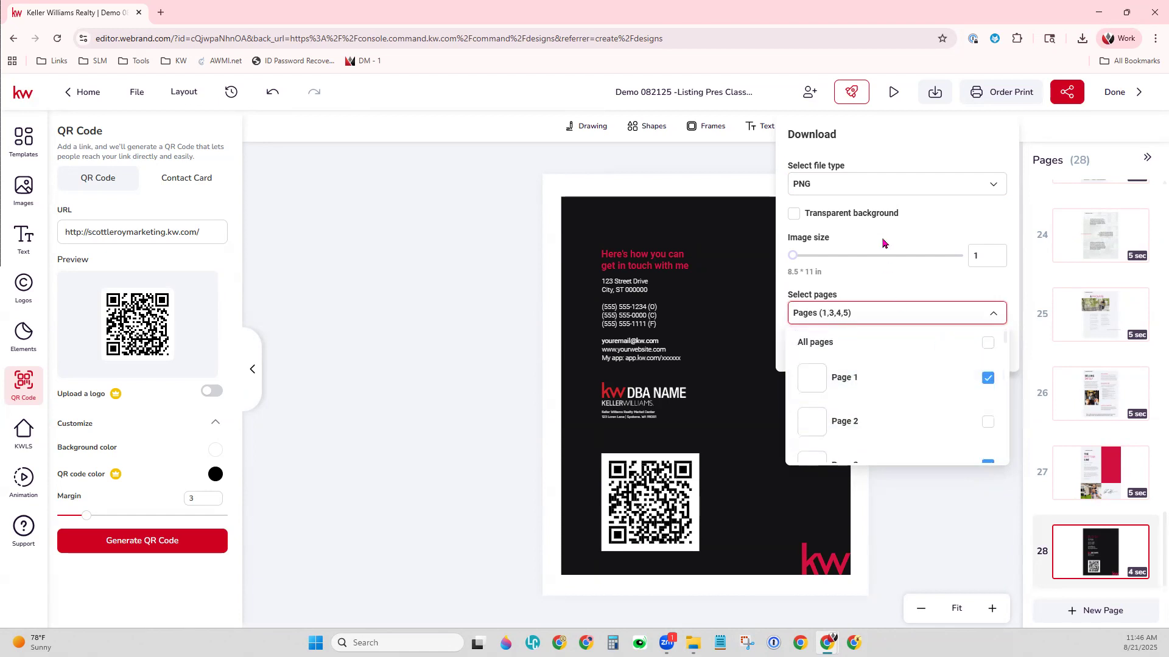
pyautogui.click(894, 281)
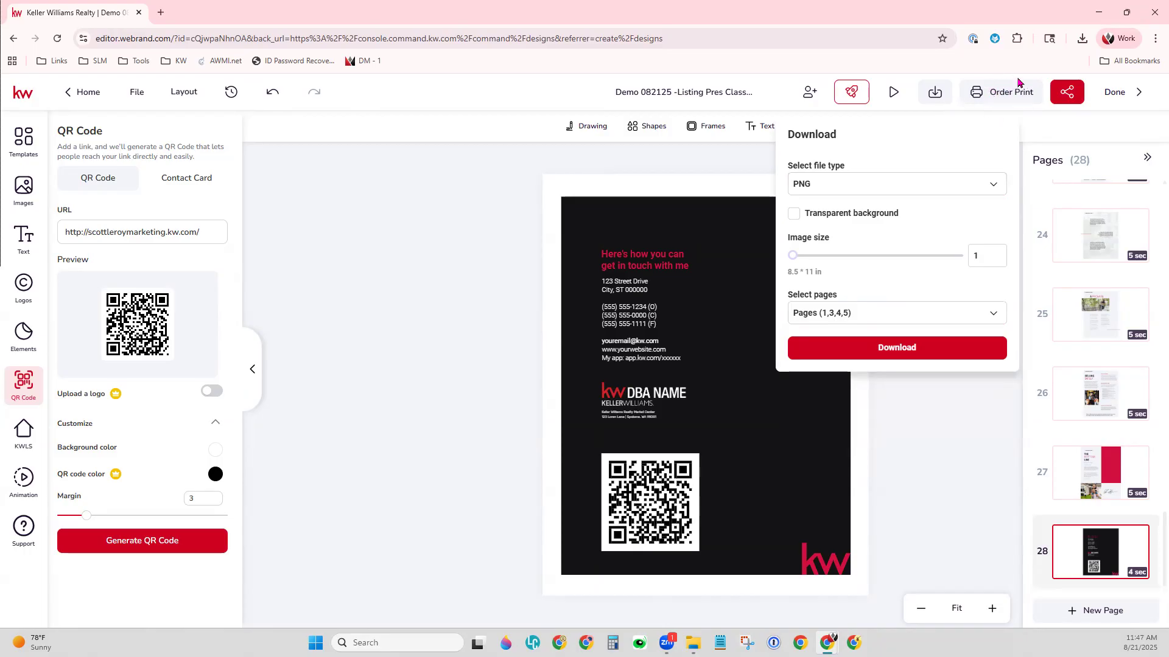
# - Copy the Classic-01 presentation's share link and load it in a new browser tab
pyautogui.click(1068, 96)
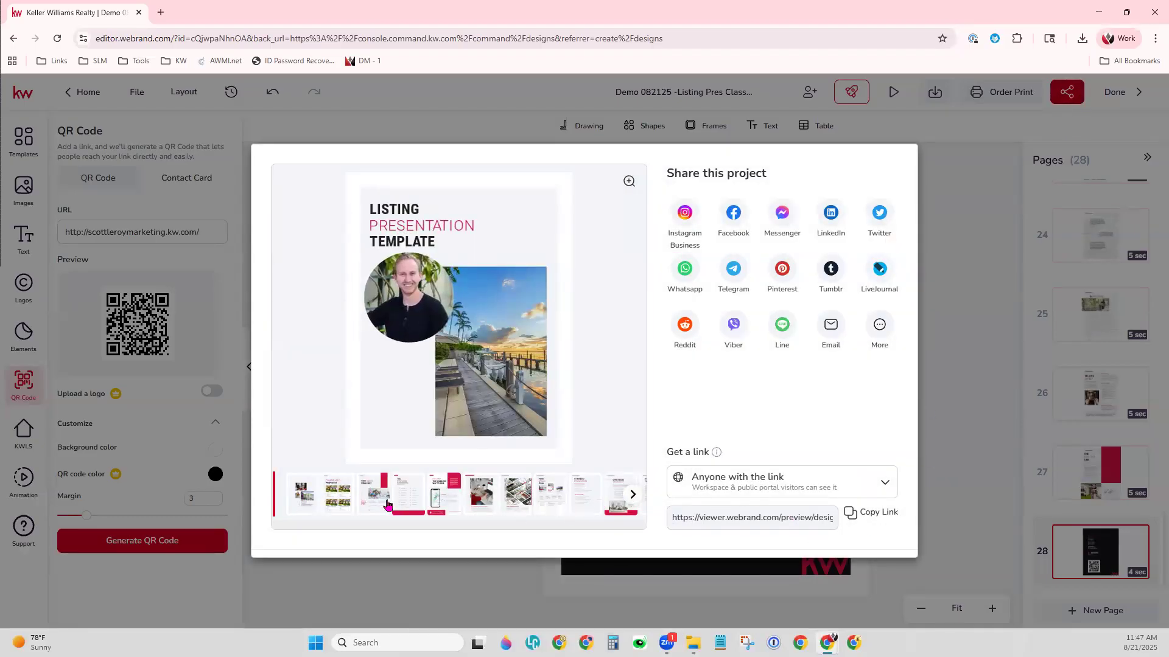
pyautogui.click(885, 516)
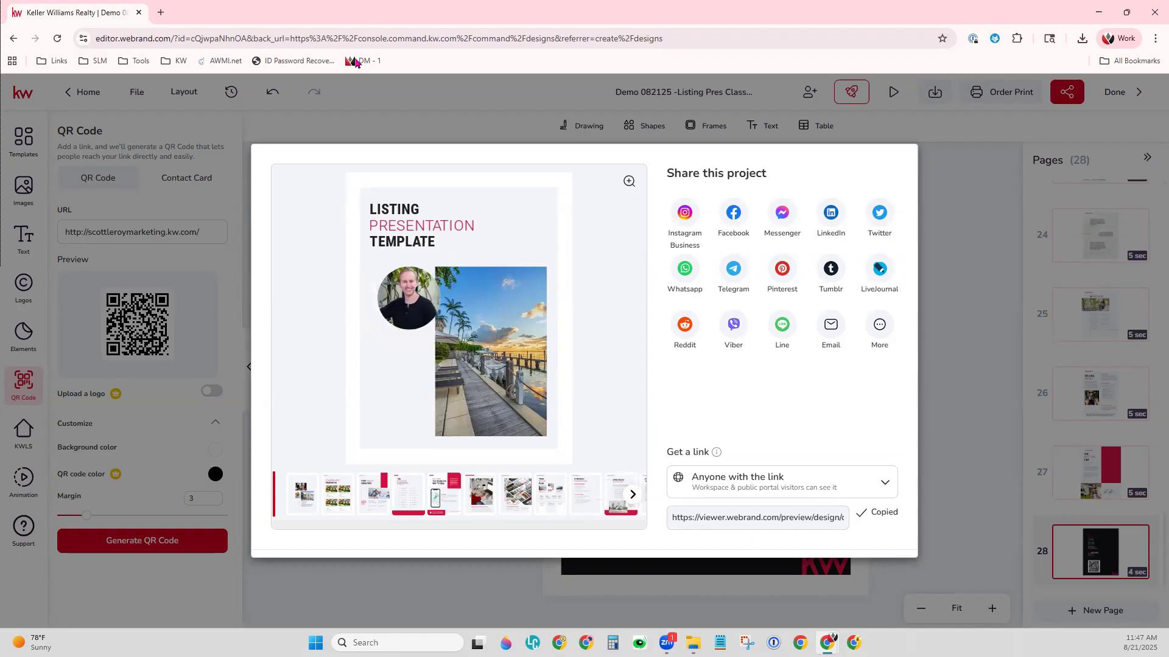
pyautogui.click(161, 12)
pyautogui.write('viewer.webrand.com/preview/design/cQjwpaNhnOA/')
pyautogui.press('Return')
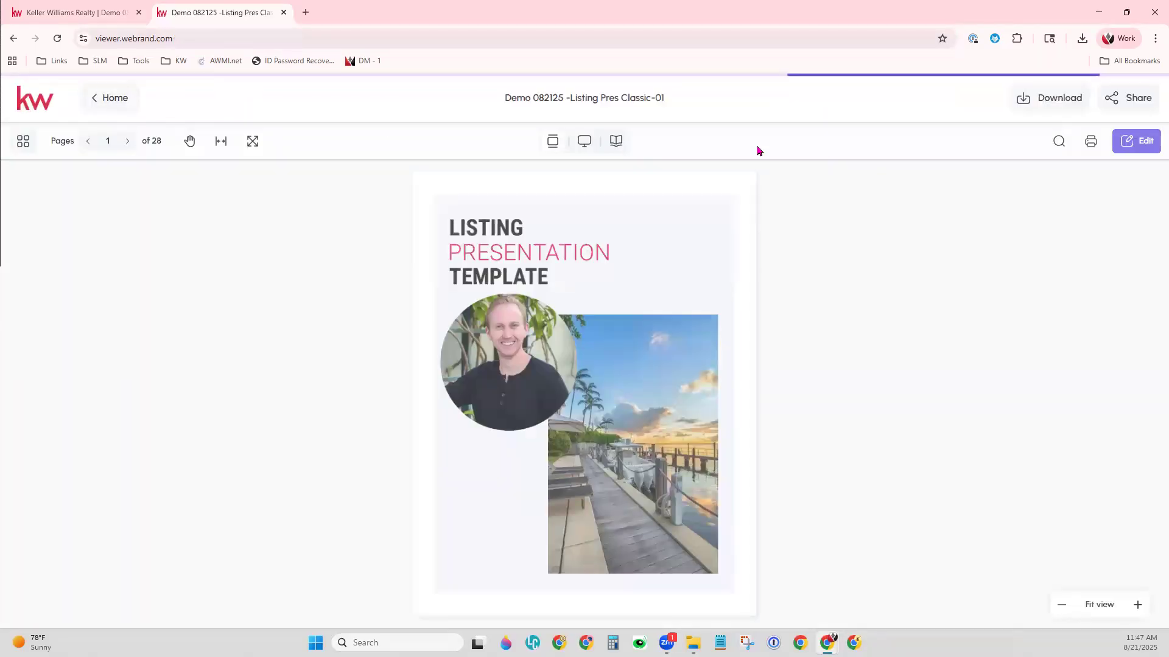
# - Try the two-page magazine spread and another page layout, scrolling through the pages in each
pyautogui.click(623, 141)
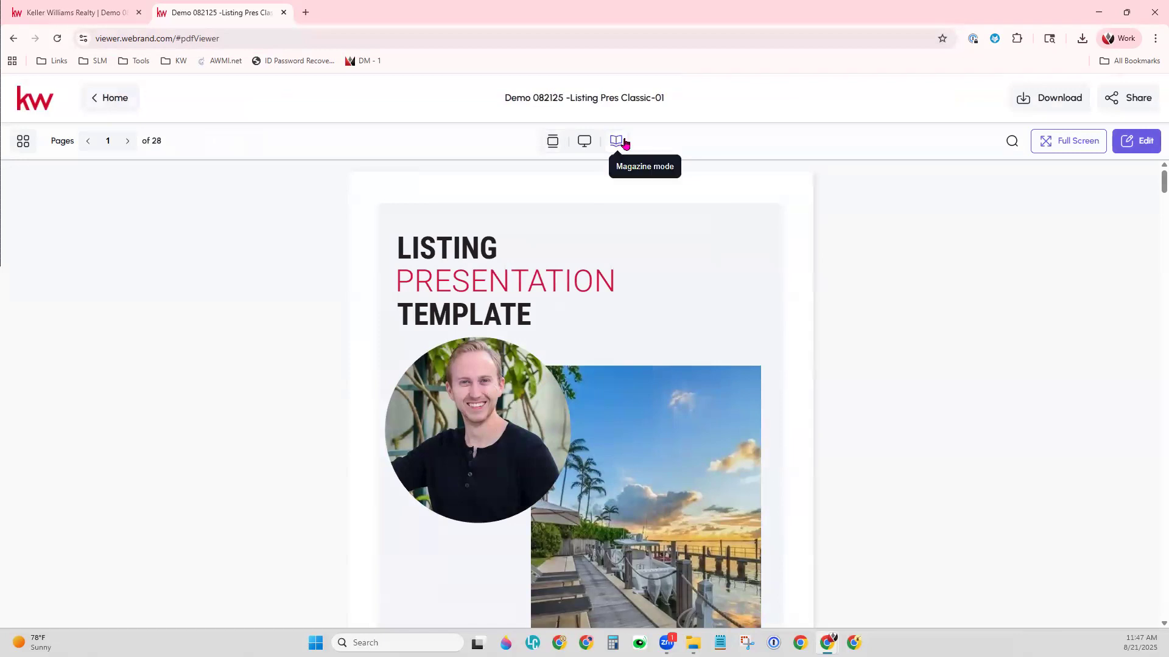
pyautogui.click(625, 143)
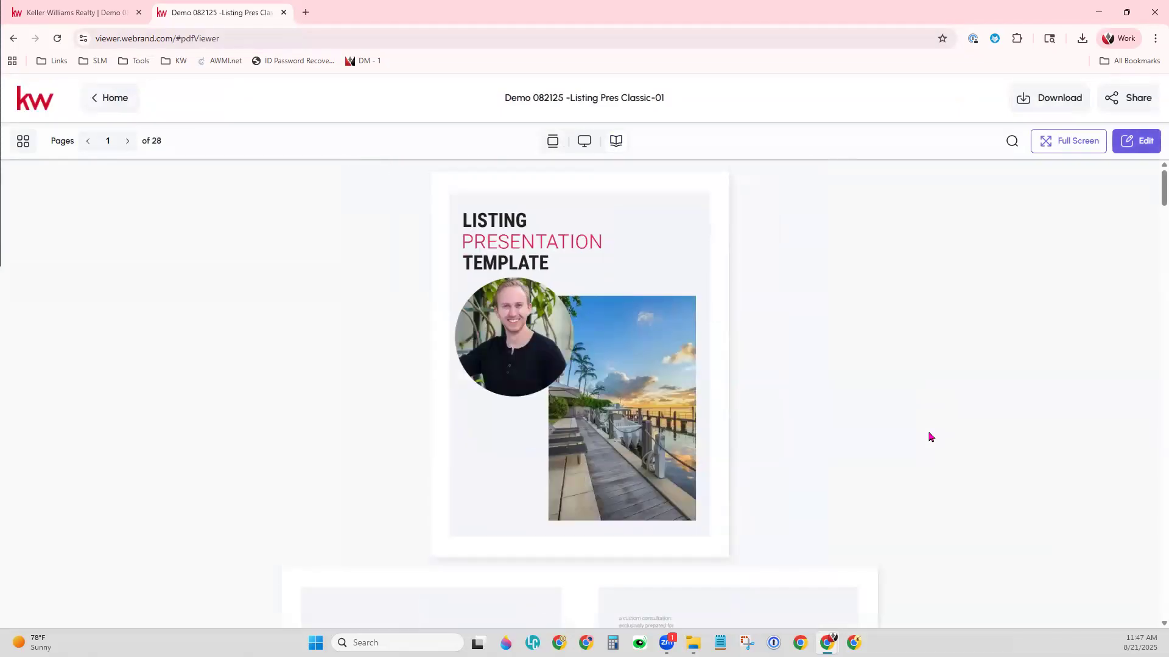
pyautogui.scroll(-6, 898, 409)
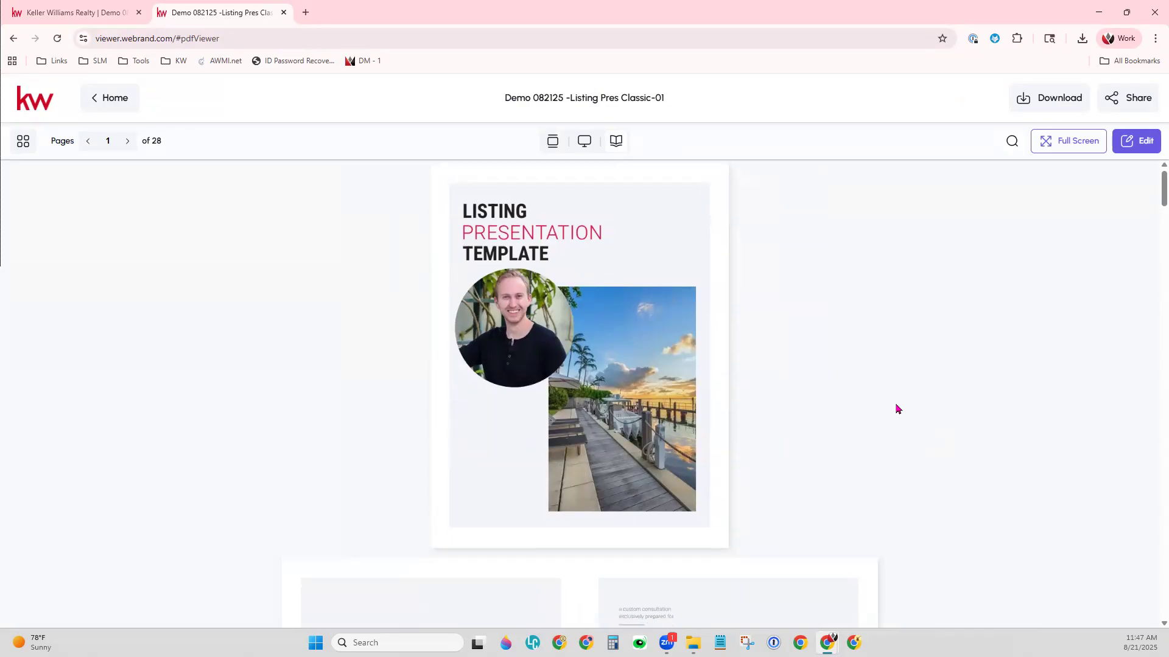
pyautogui.scroll(-5, 897, 409)
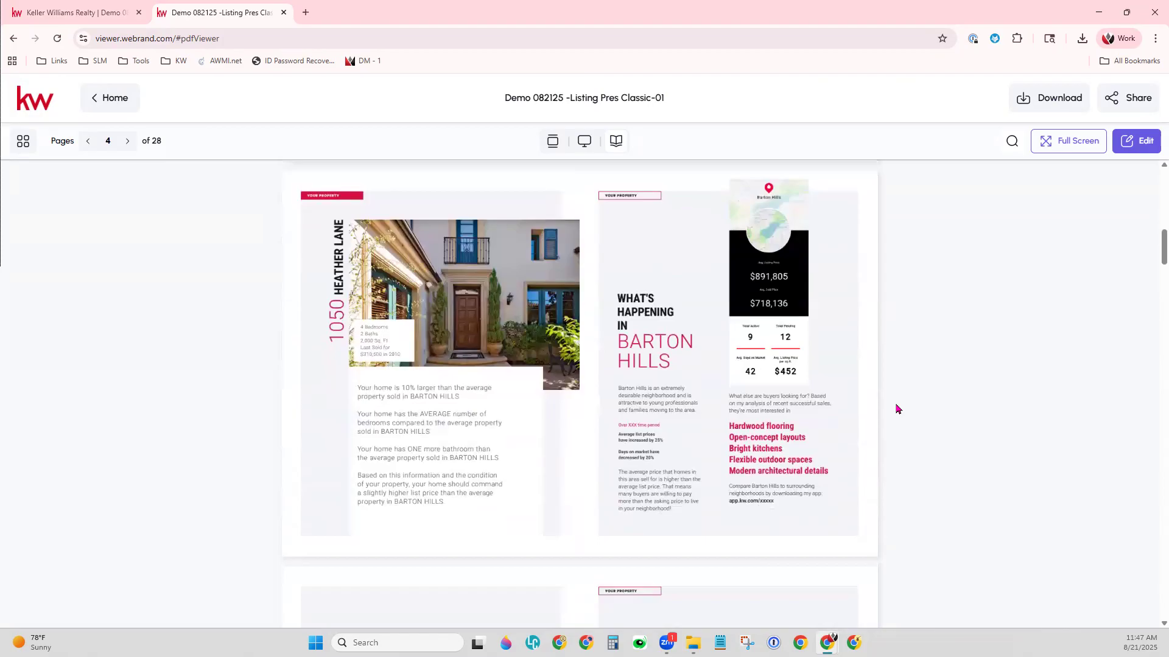
pyautogui.scroll(11, 897, 409)
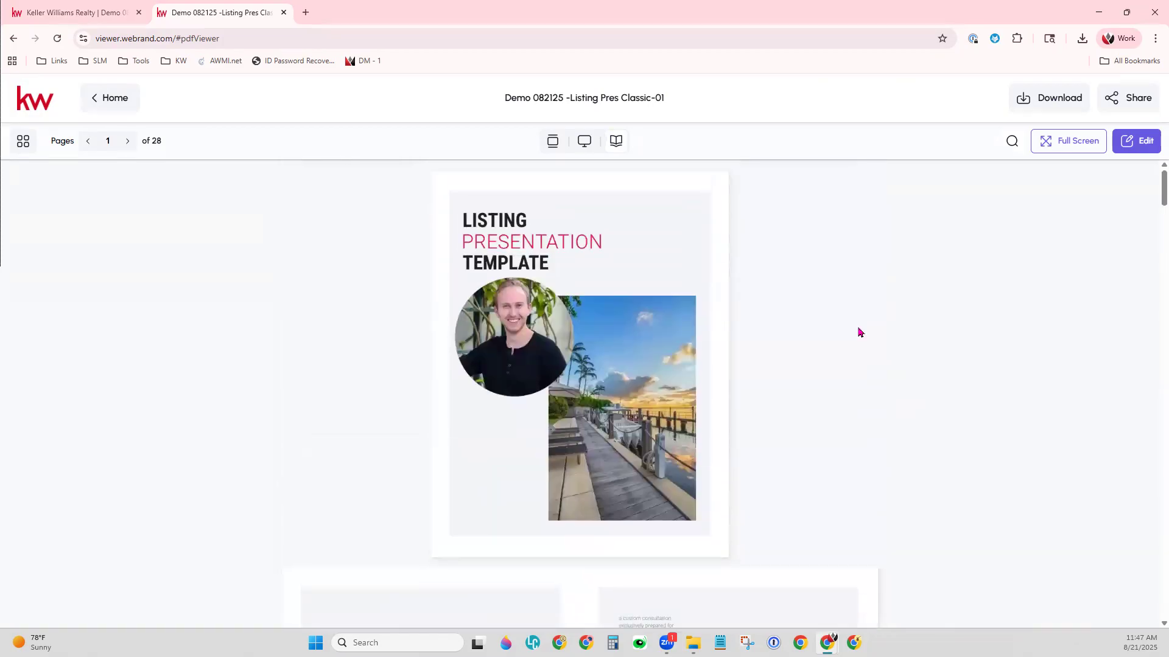
pyautogui.click(551, 141)
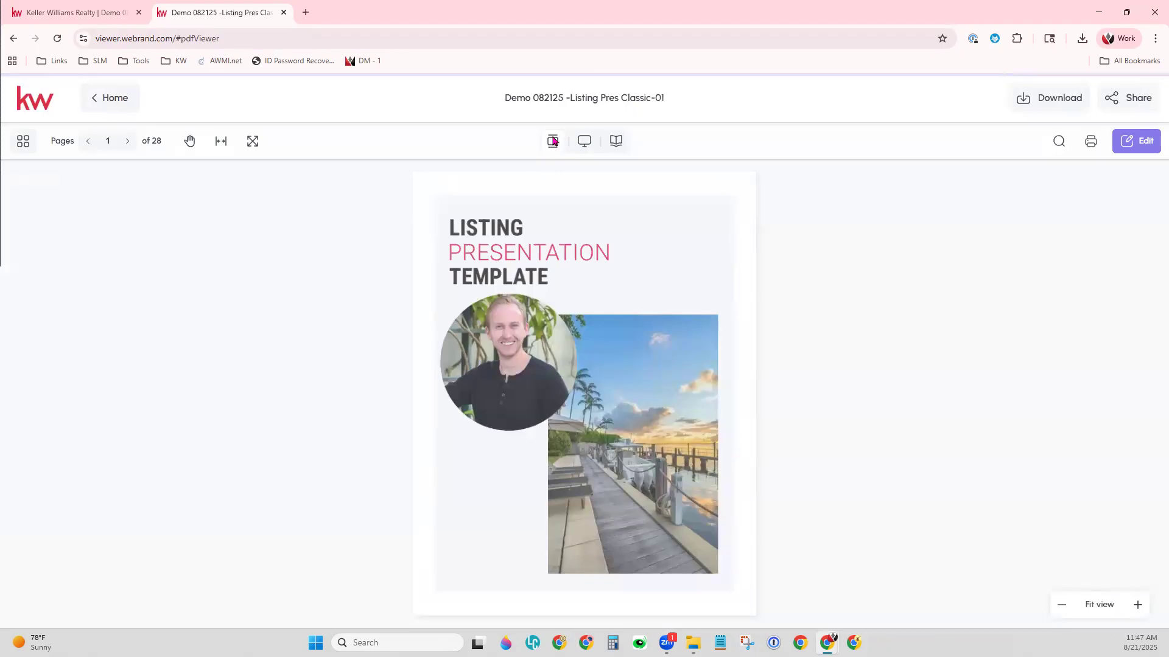
pyautogui.scroll(-4, 931, 472)
pyautogui.scroll(-5, 930, 464)
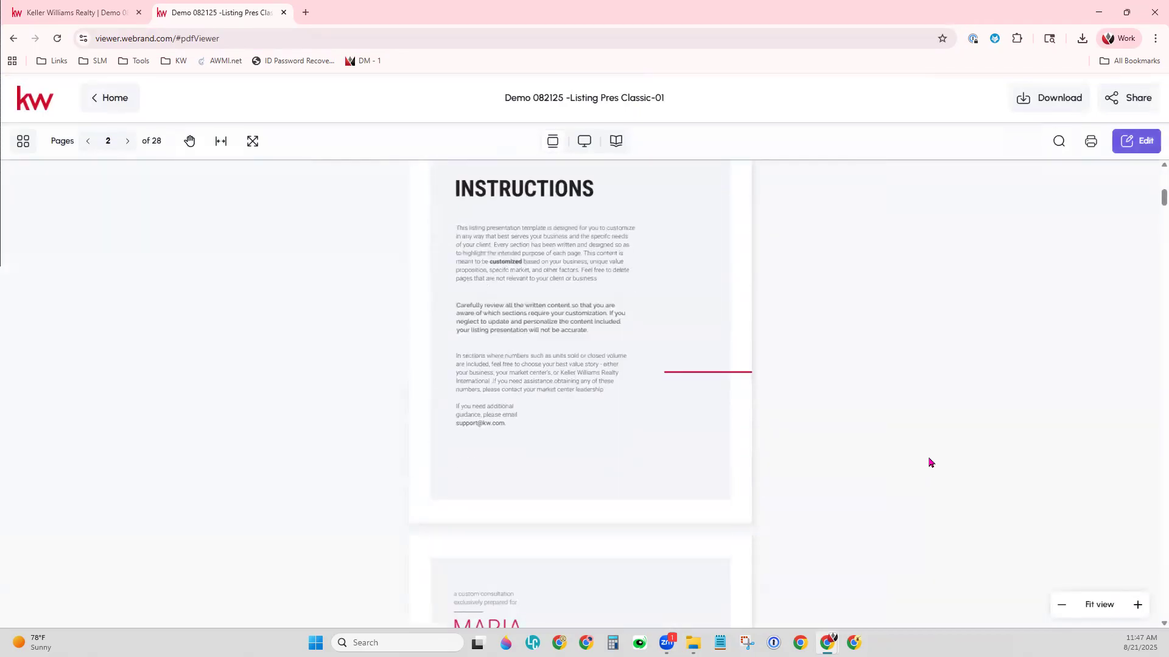
pyautogui.scroll(-7, 929, 463)
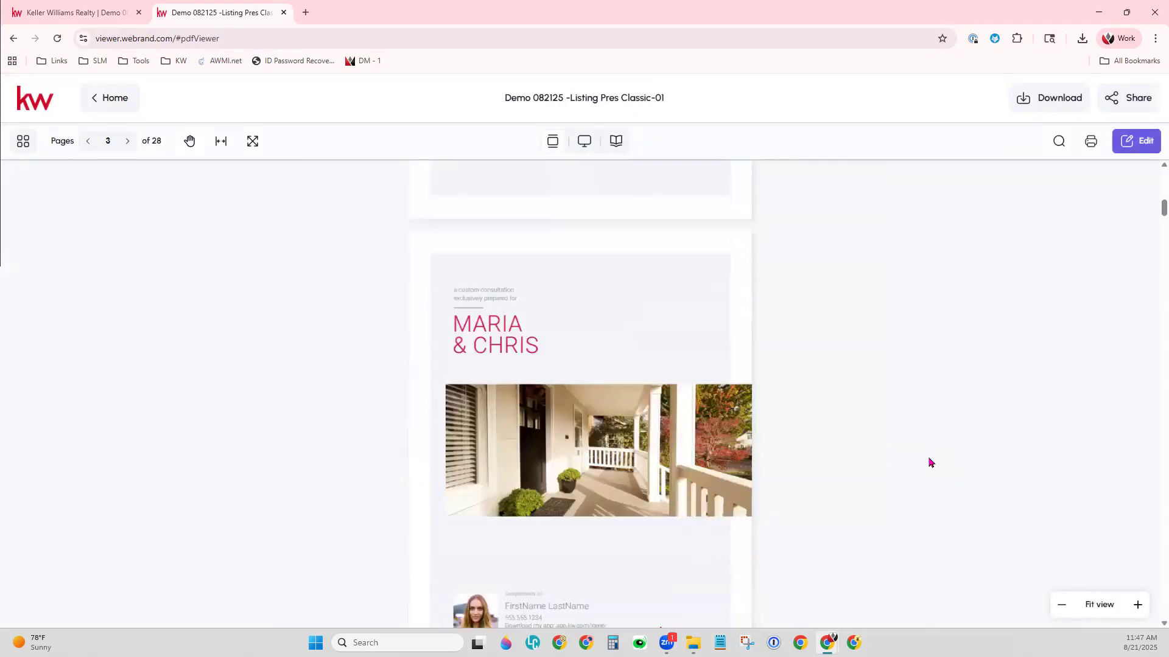
pyautogui.scroll(15, 930, 462)
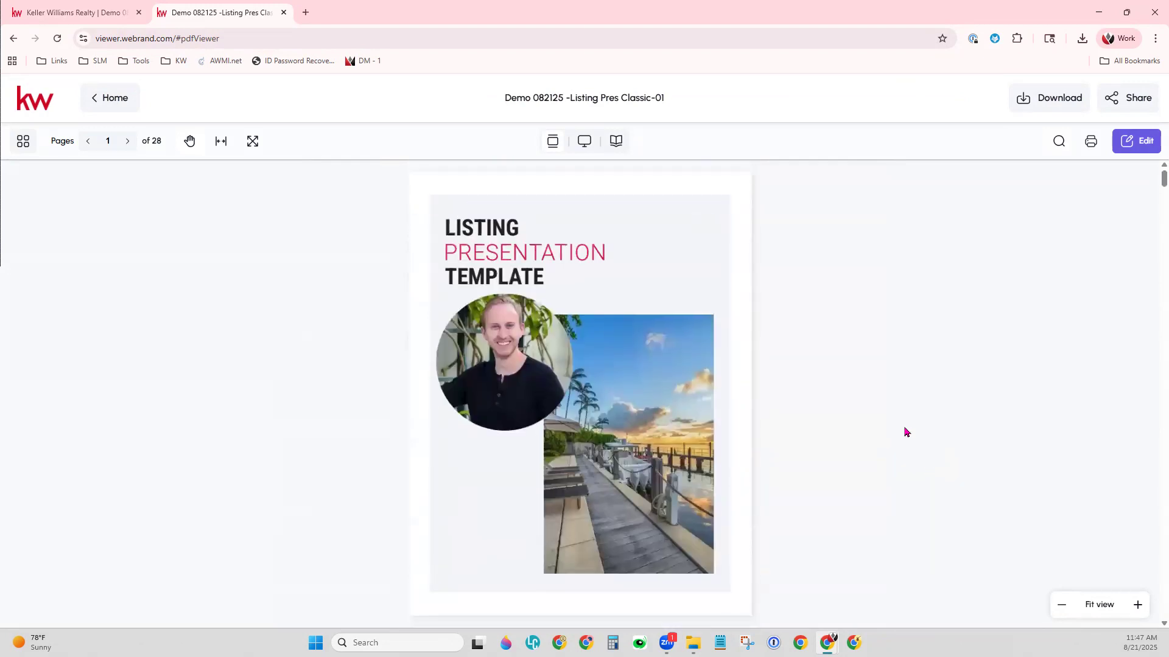
# - Switch to presentation mode, return to the cover page and go full screen
pyautogui.click(588, 144)
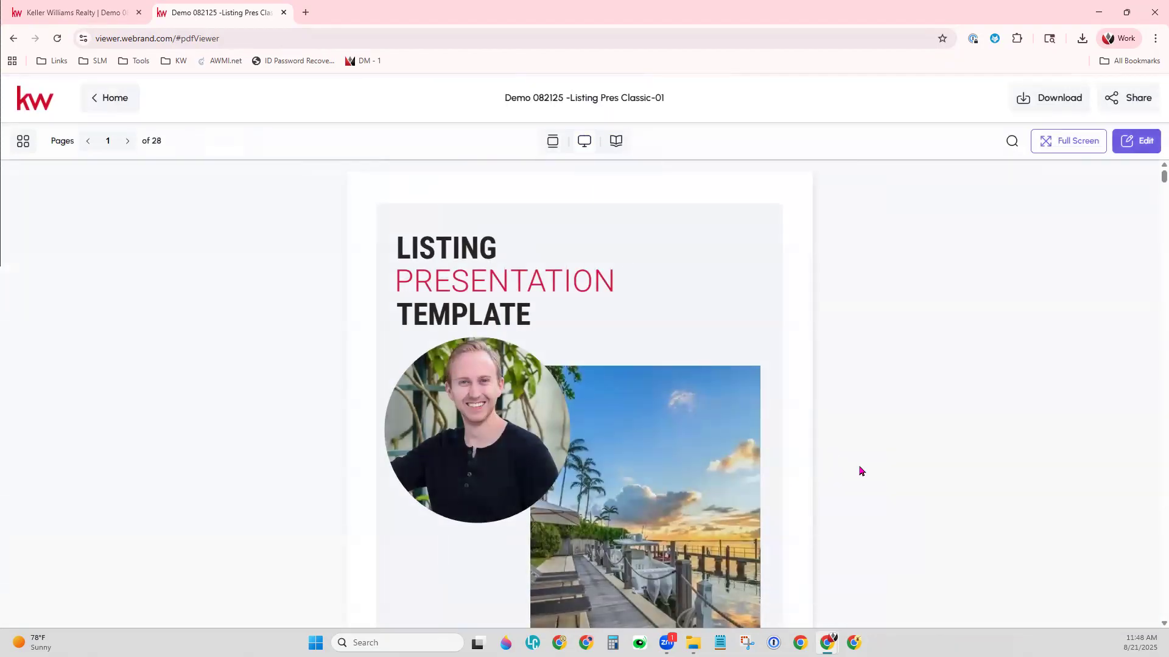
pyautogui.scroll(-7, 862, 470)
pyautogui.scroll(7, 895, 460)
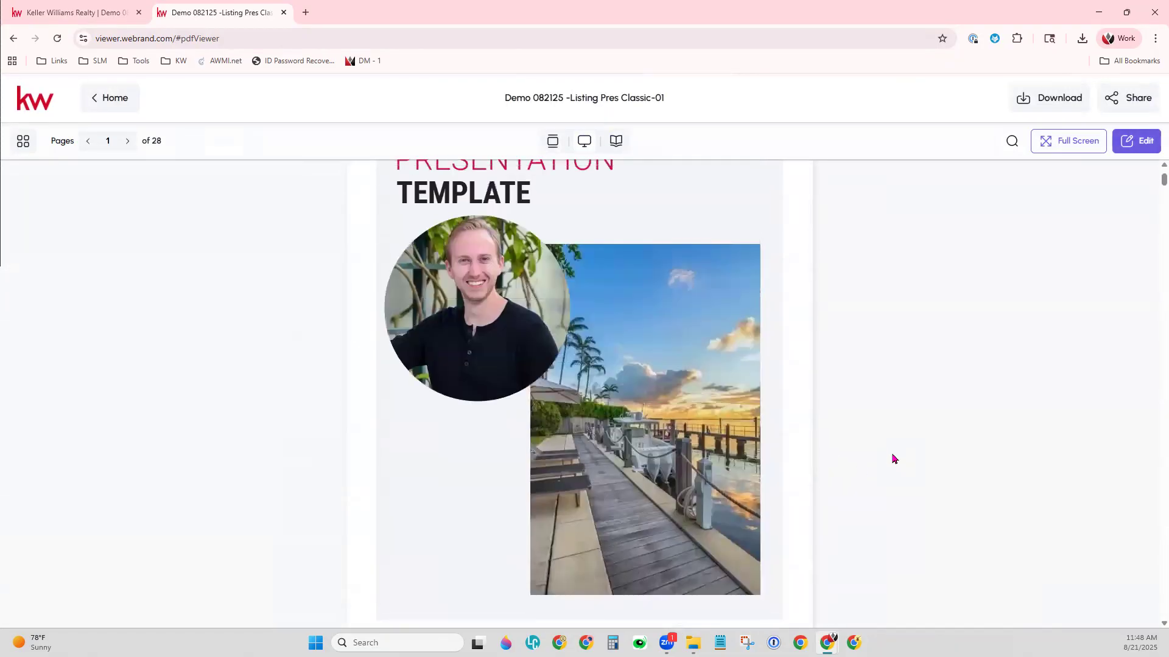
pyautogui.click(1048, 141)
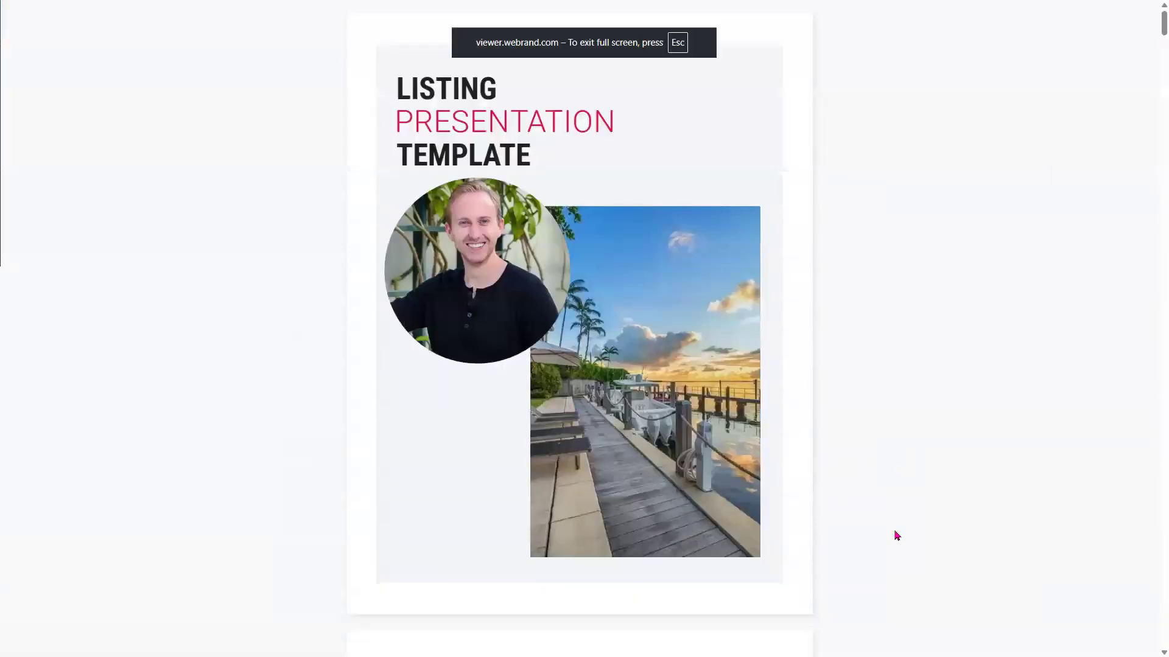
# - Scroll through pages in full screen, then exit full-screen view
pyautogui.scroll(-7, 1000, 531)
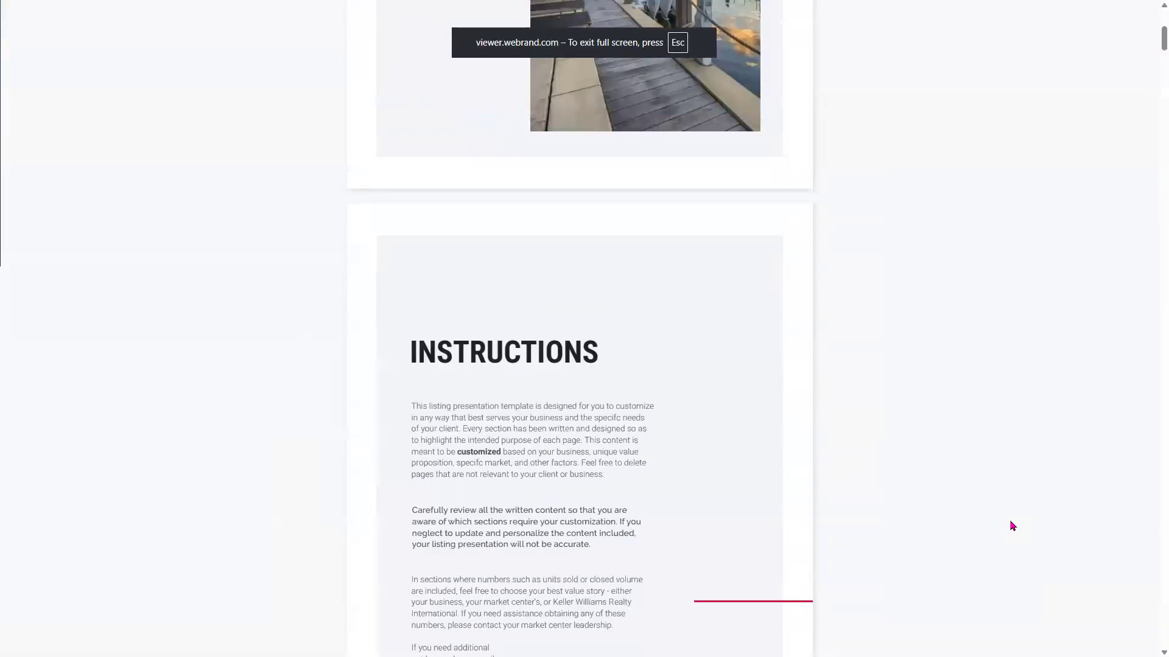
pyautogui.scroll(-3, 1012, 525)
pyautogui.scroll(2, 1012, 526)
pyautogui.scroll(-3, 1012, 525)
pyautogui.scroll(3, 1013, 525)
pyautogui.scroll(-10, 1013, 526)
pyautogui.scroll(9, 1013, 525)
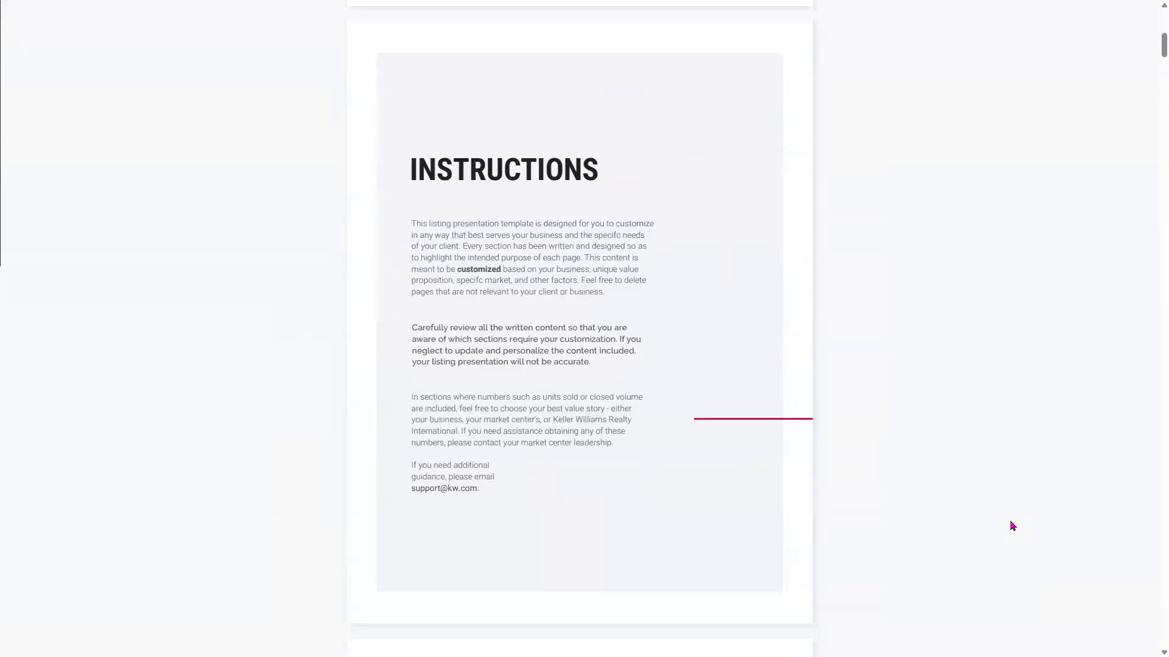
pyautogui.scroll(10, 1012, 525)
pyautogui.press('Escape')
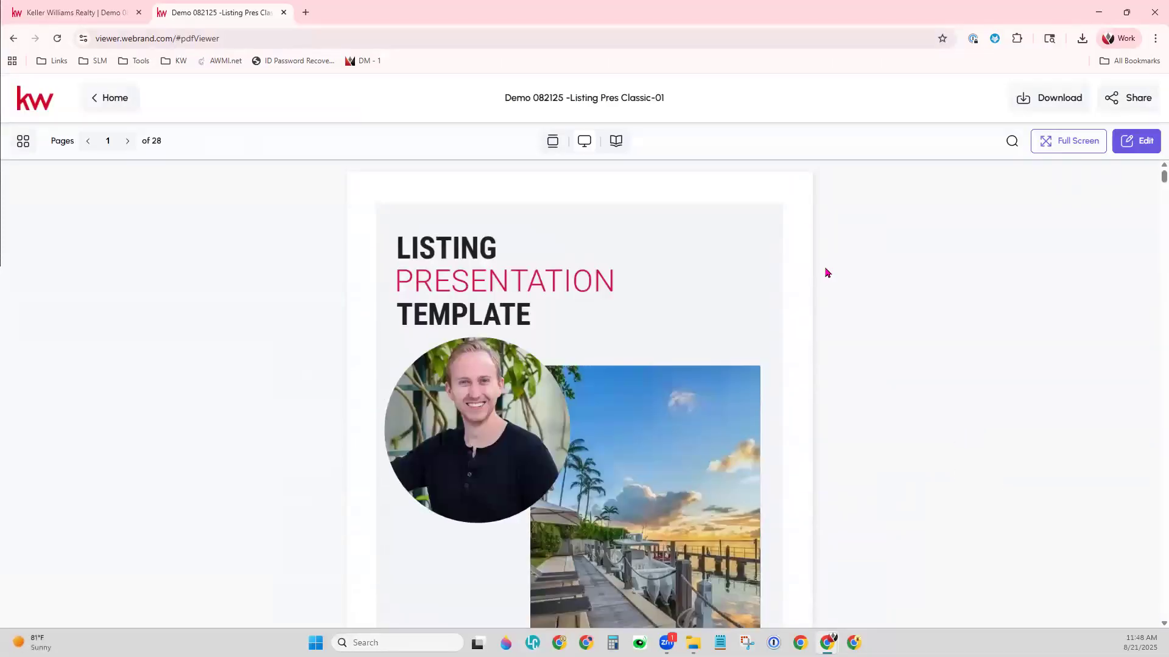
# - Page forward through the presentation to The Process page
pyautogui.click(128, 141)
pyautogui.click(128, 141)
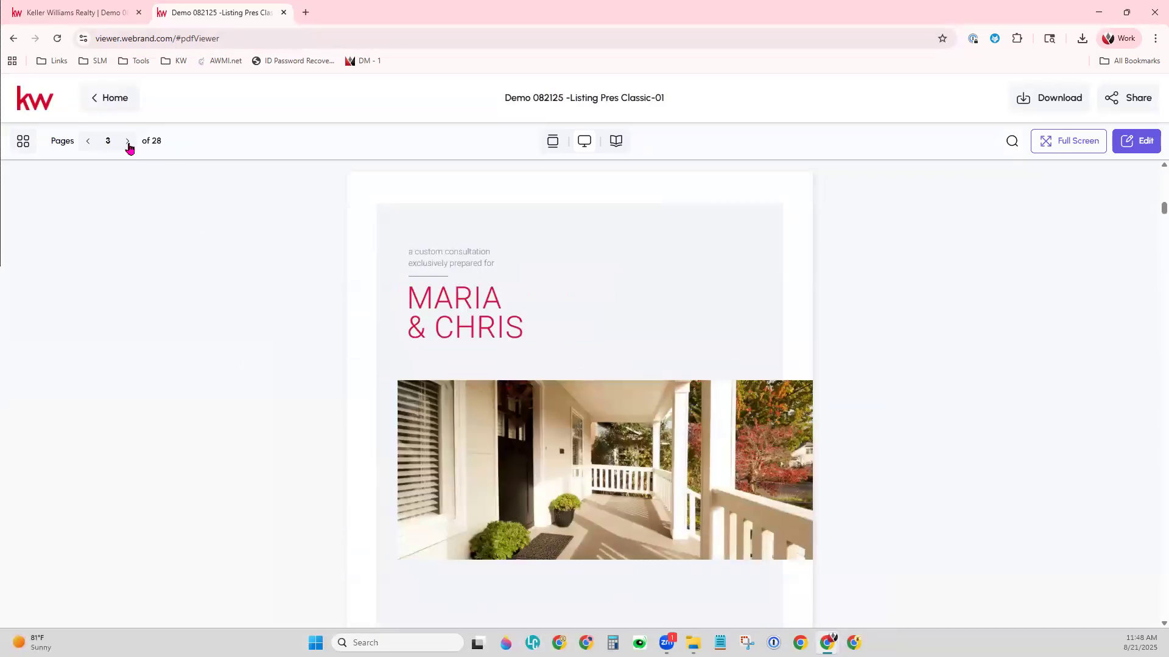
pyautogui.click(127, 141)
pyautogui.click(128, 142)
pyautogui.click(128, 142)
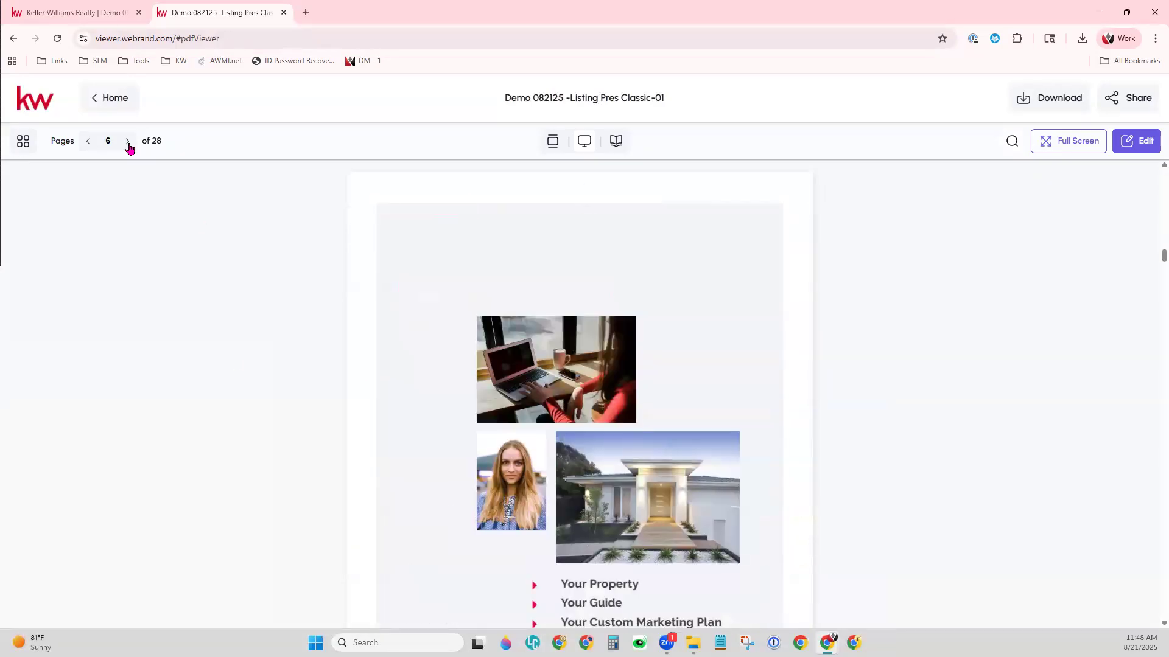
pyautogui.click(128, 142)
pyautogui.click(128, 142)
pyautogui.click(128, 141)
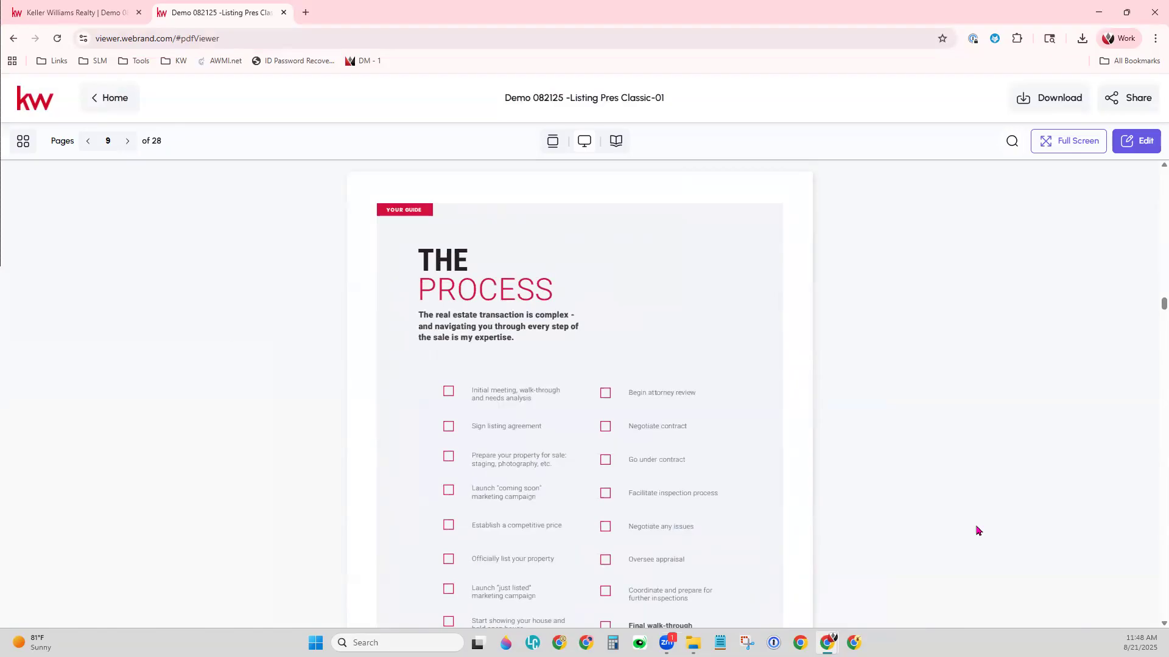
pyautogui.scroll(4, 903, 438)
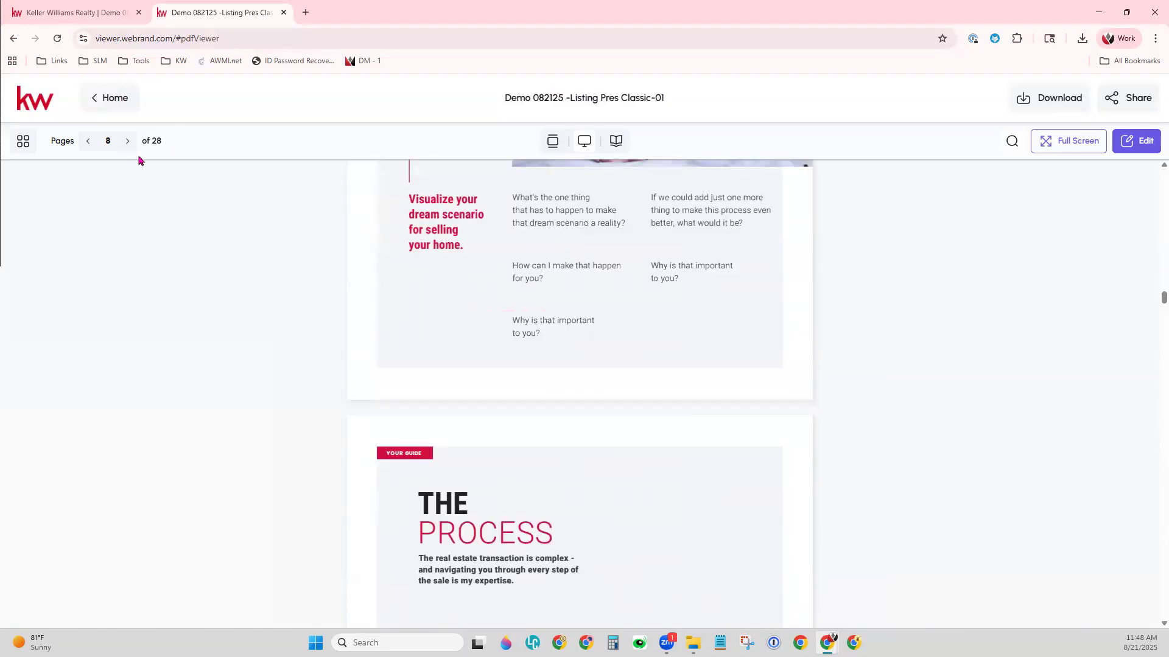
pyautogui.click(130, 143)
pyautogui.scroll(10, 1012, 520)
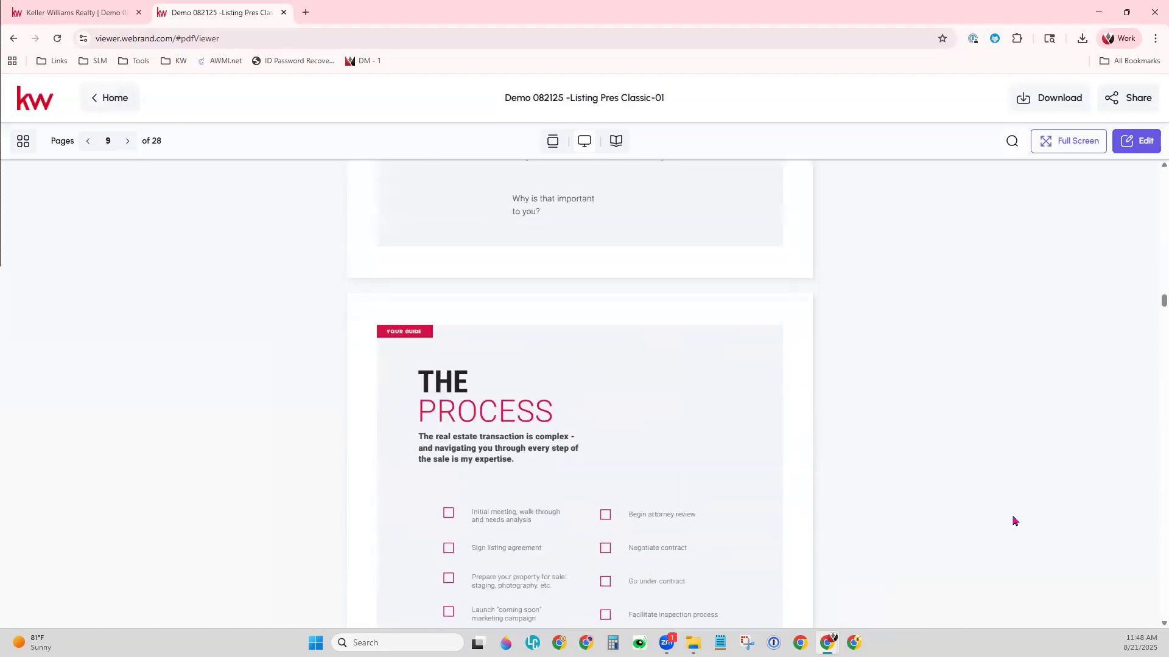
pyautogui.moveTo(1163, 288); pyautogui.dragTo(1120, 196)
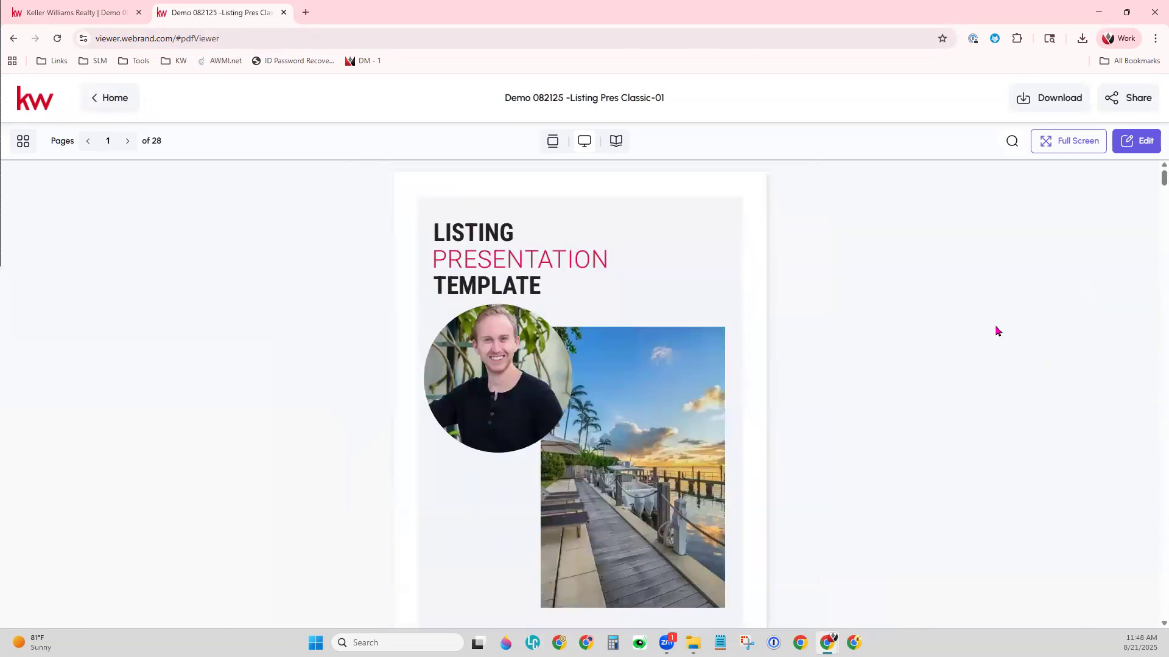
# - Continue past the Instructions, agent and property pages to the Barton Hills market page (page 5)
pyautogui.click(129, 145)
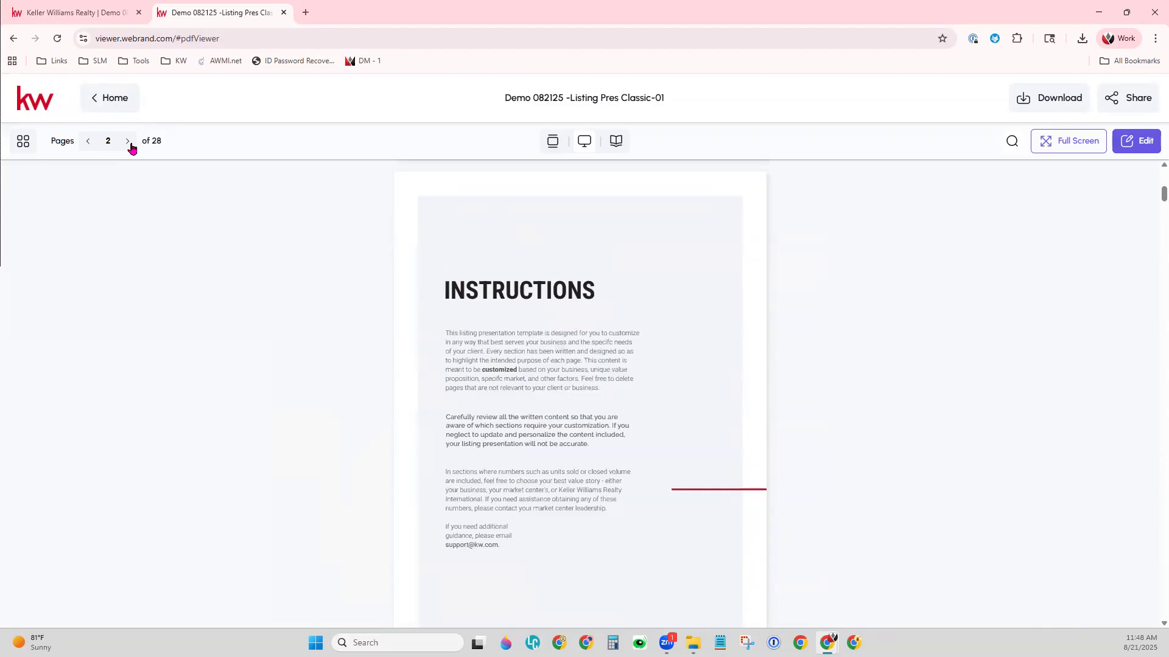
pyautogui.click(131, 147)
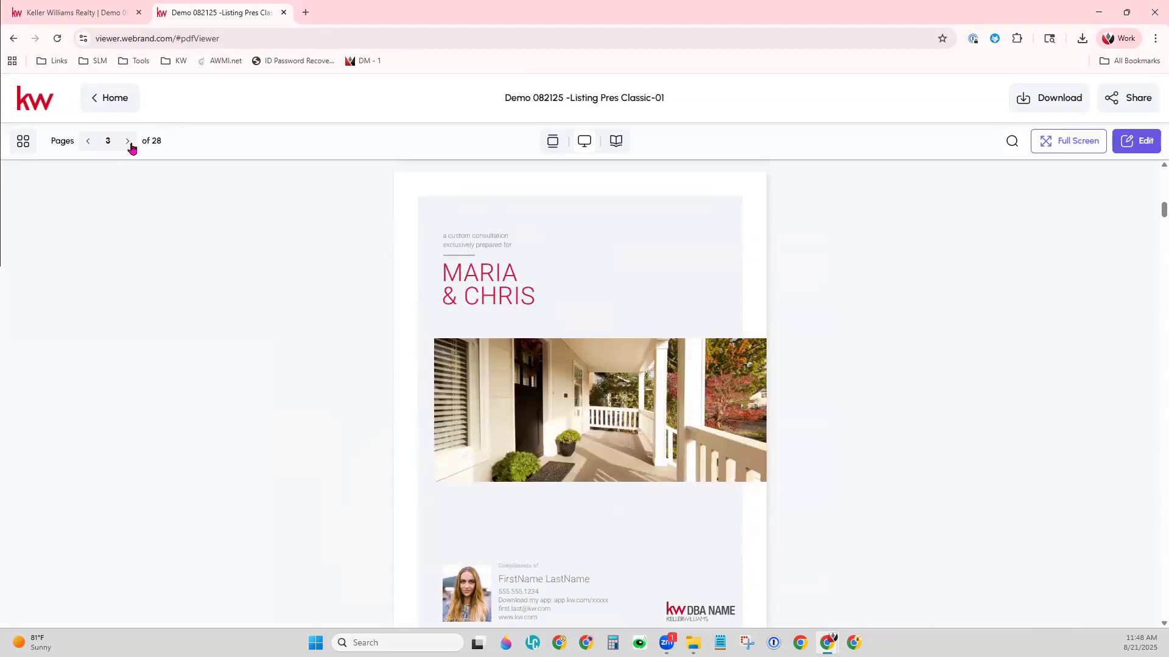
pyautogui.click(129, 144)
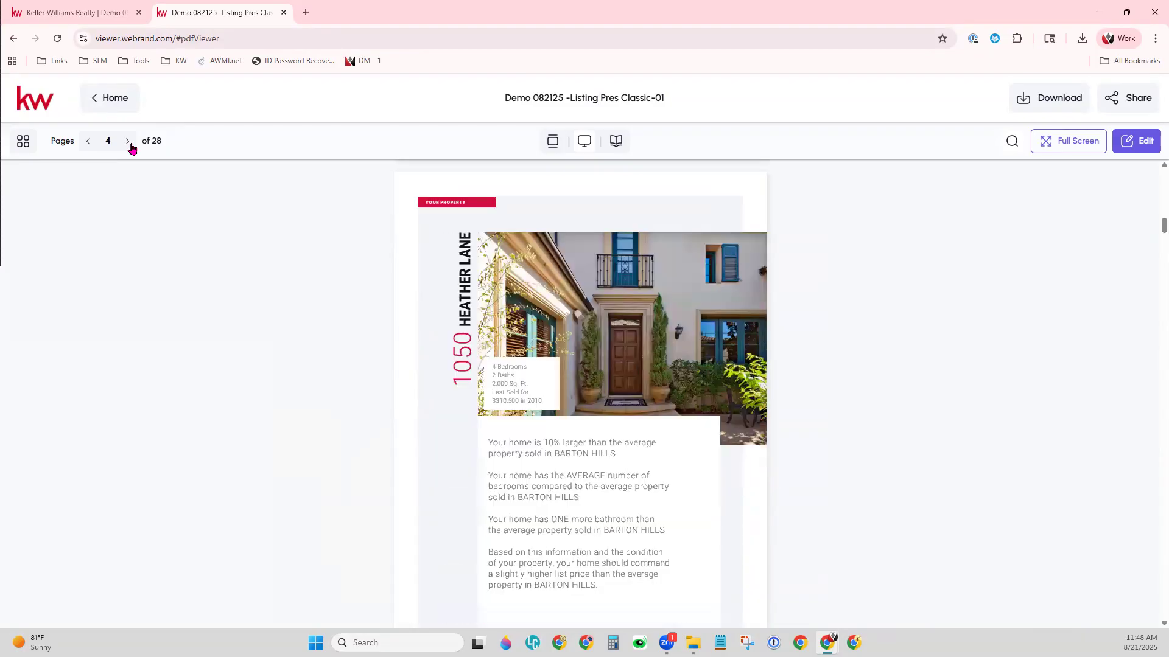
pyautogui.click(130, 146)
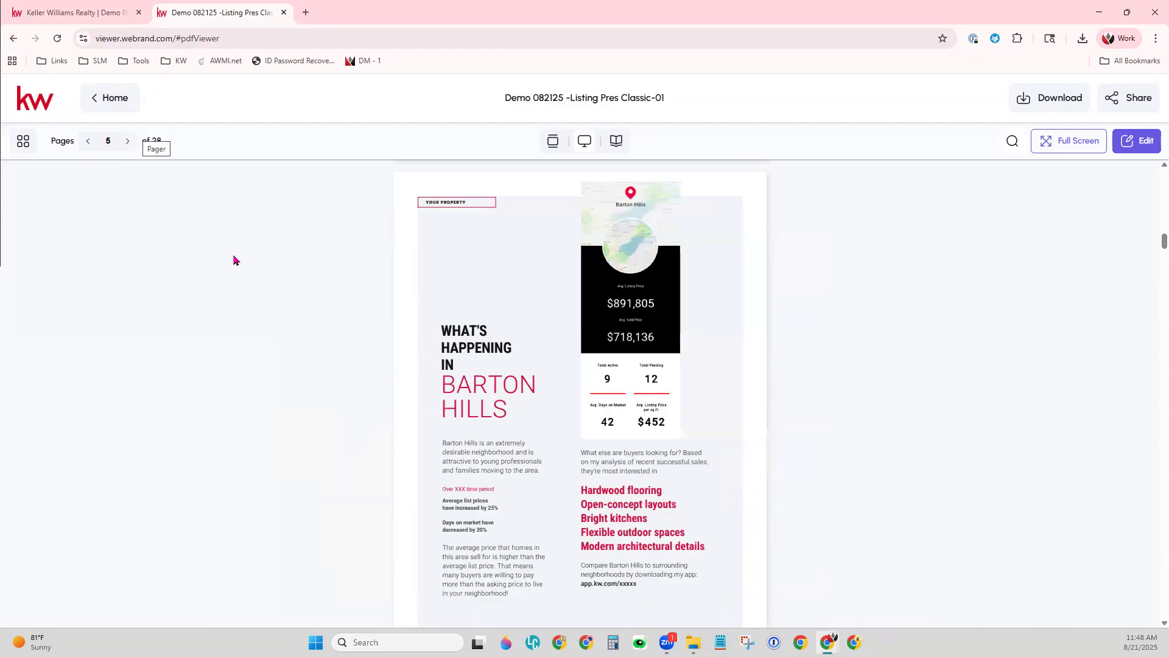
# - Copy the viewer page's URL from the address bar and close the viewer tab
pyautogui.click(213, 37)
pyautogui.rightClick(213, 39)
pyautogui.click(226, 158)
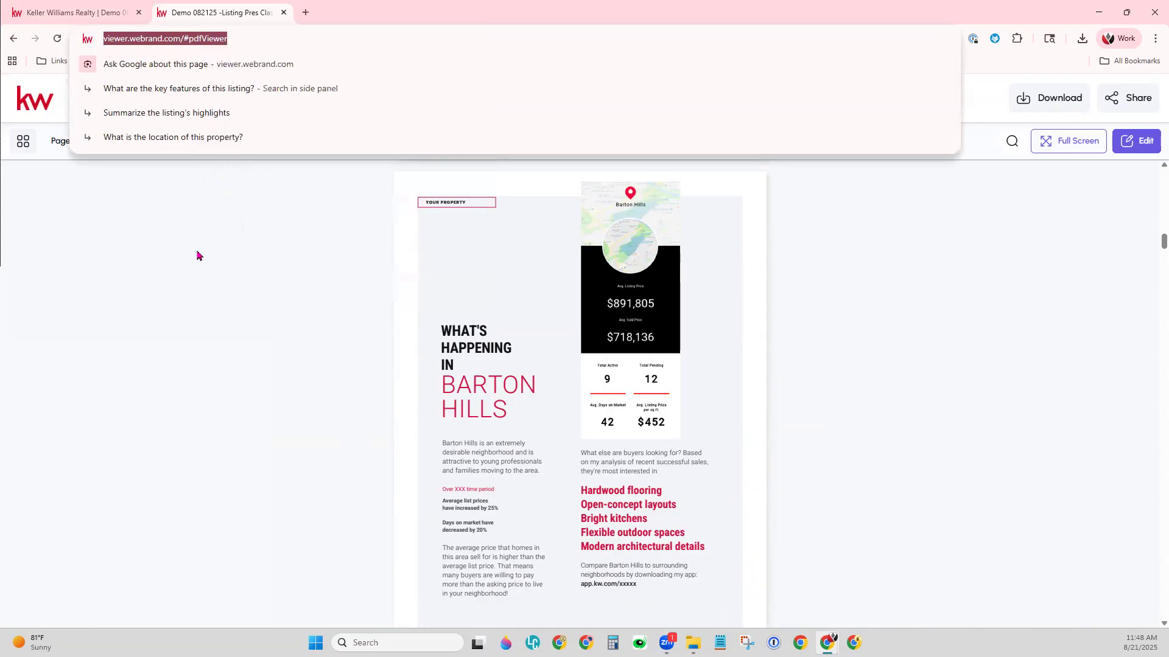
pyautogui.click(196, 250)
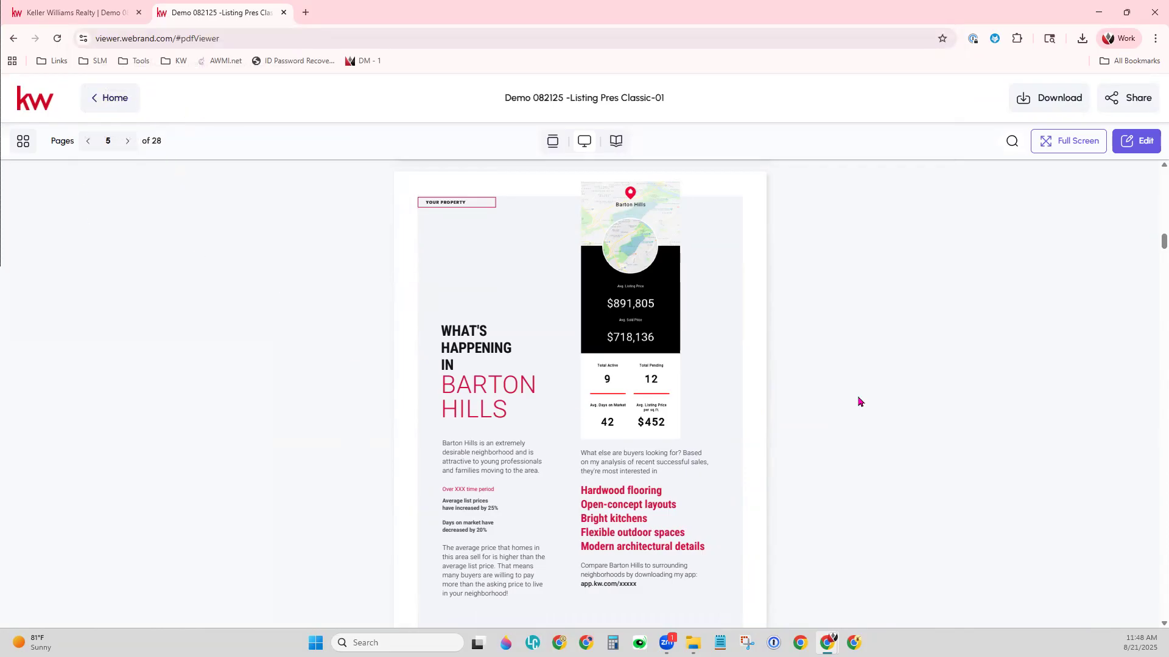
pyautogui.click(283, 13)
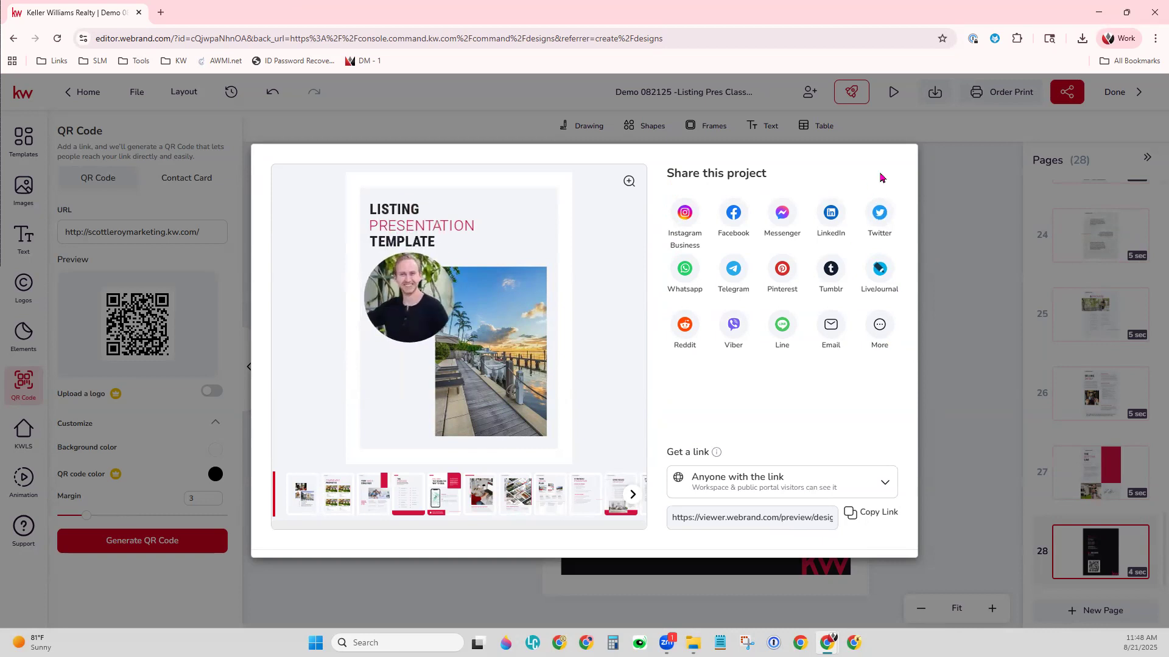
# - Dismiss the Share window and finish editing with Done, returning to the Designs list
pyautogui.click(945, 395)
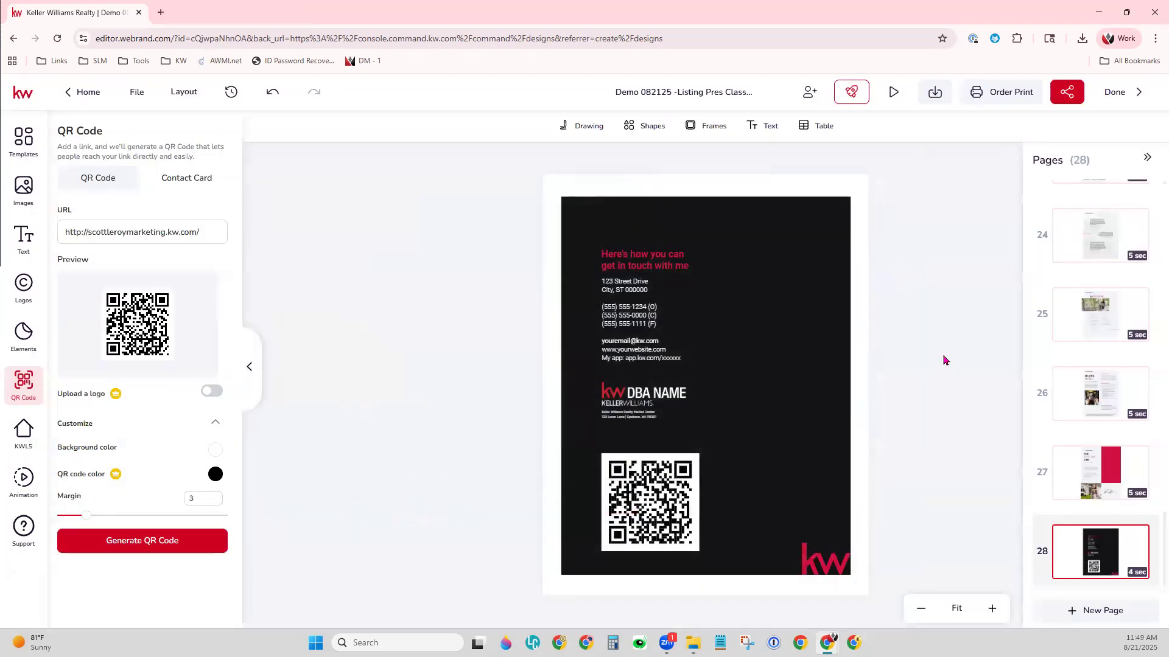
pyautogui.click(1115, 92)
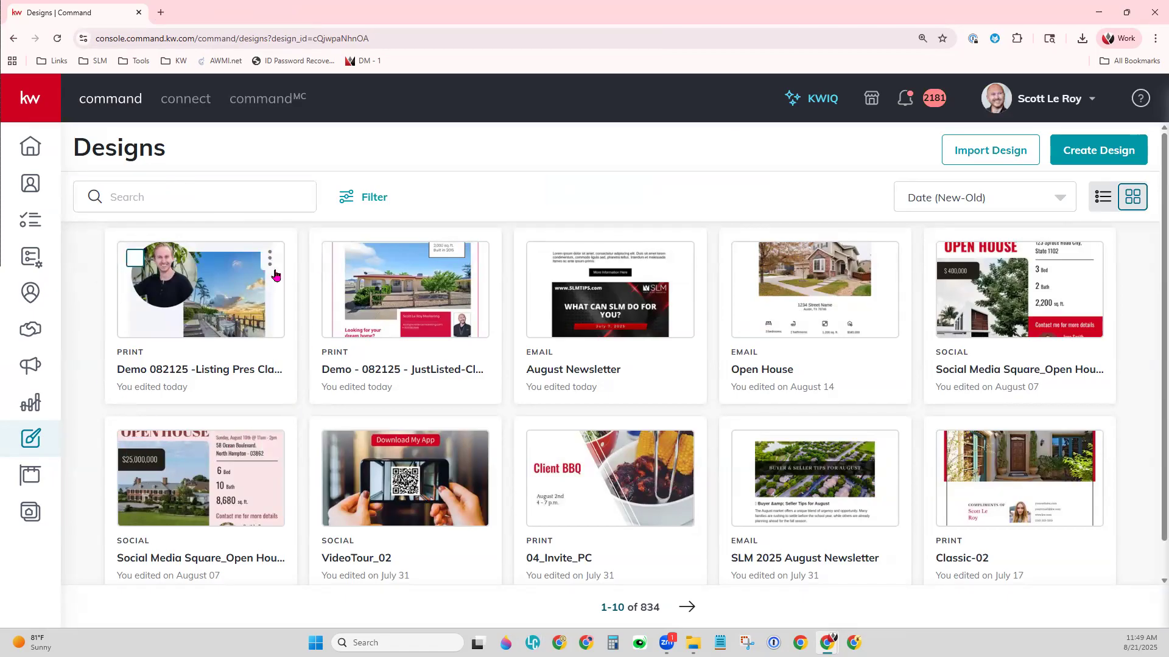
# - Open the Demo 082125 Listing Presentation card's options menu and choose Make a copy
pyautogui.click(274, 263)
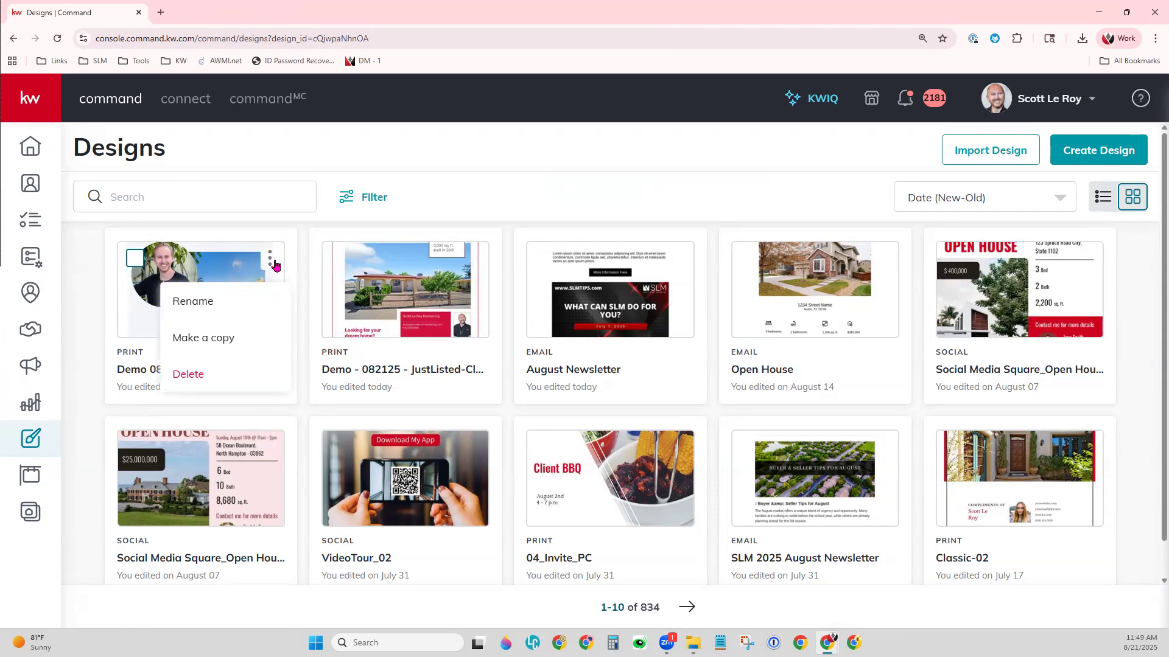
pyautogui.click(235, 345)
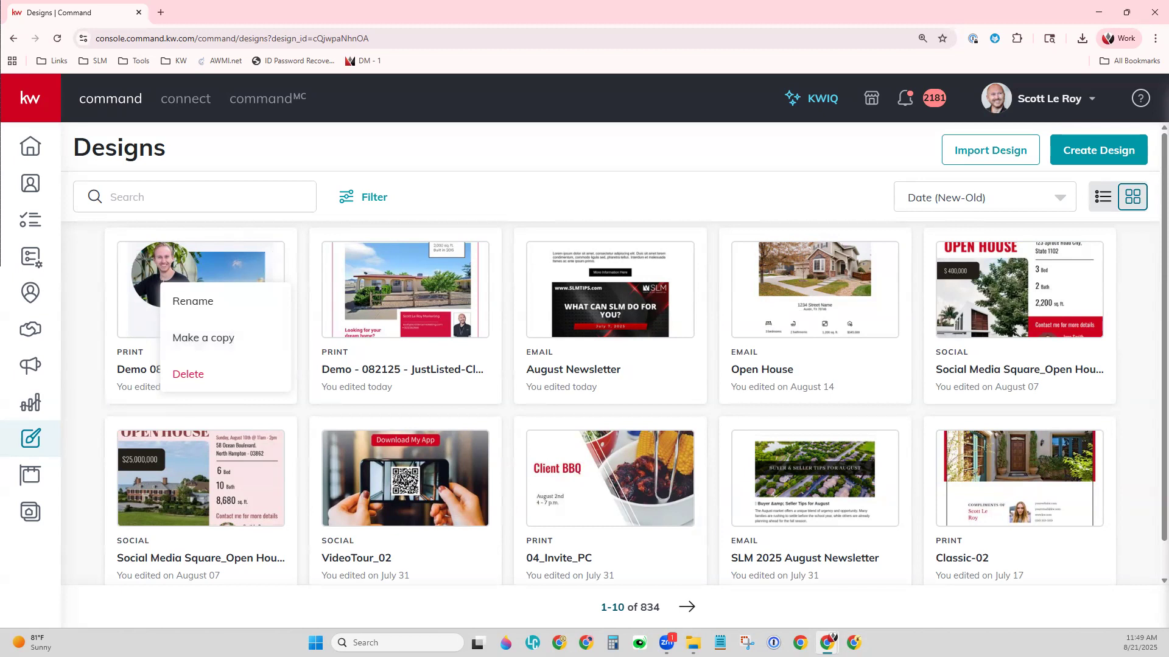